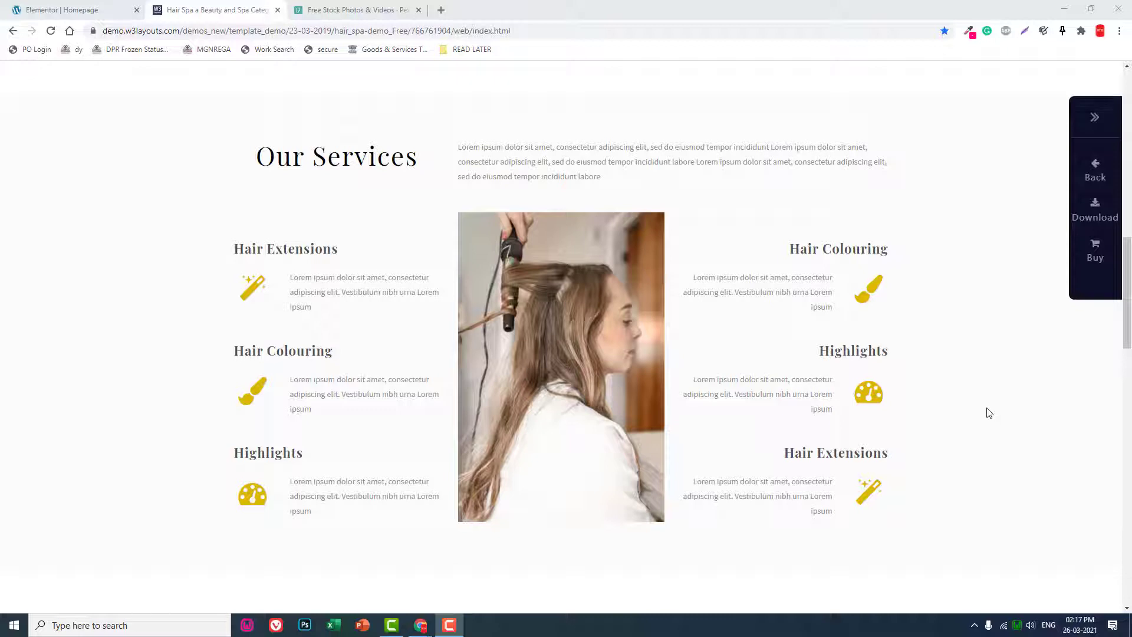
Compare the hair spa demo template's hero and About Us sections with the Hair Spa homepage in Elementor.
{"action": "scroll", "coordinate": [460, 189], "scroll_direction": "up", "scroll_amount": 10}
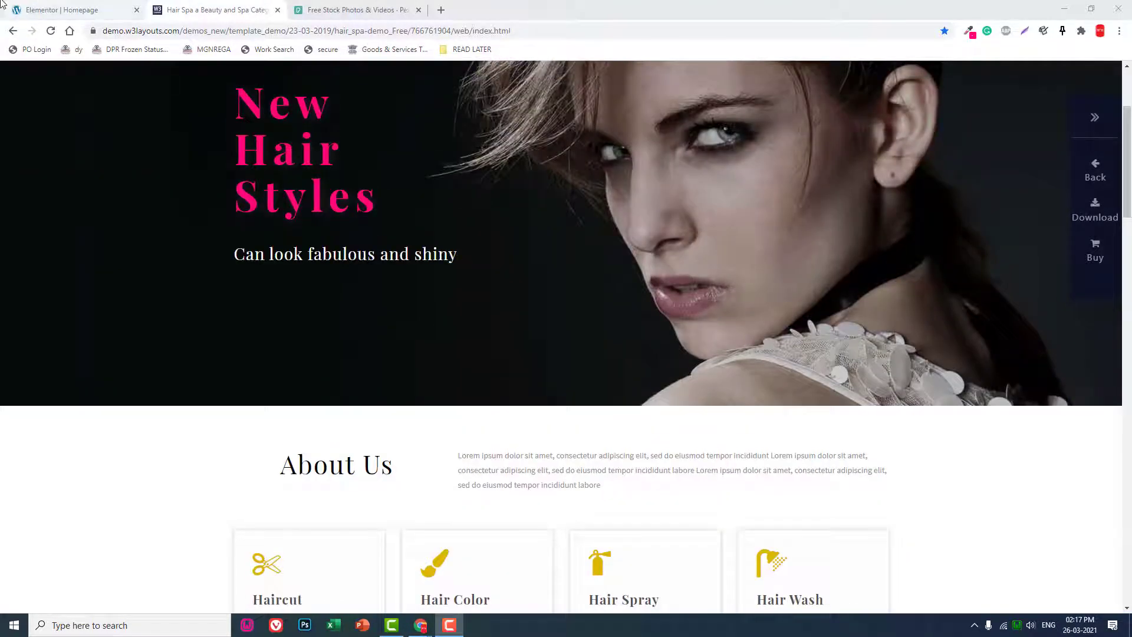
{"action": "left_click", "coordinate": [86, 8]}
{"action": "scroll", "coordinate": [423, 224], "scroll_direction": "up", "scroll_amount": 10}
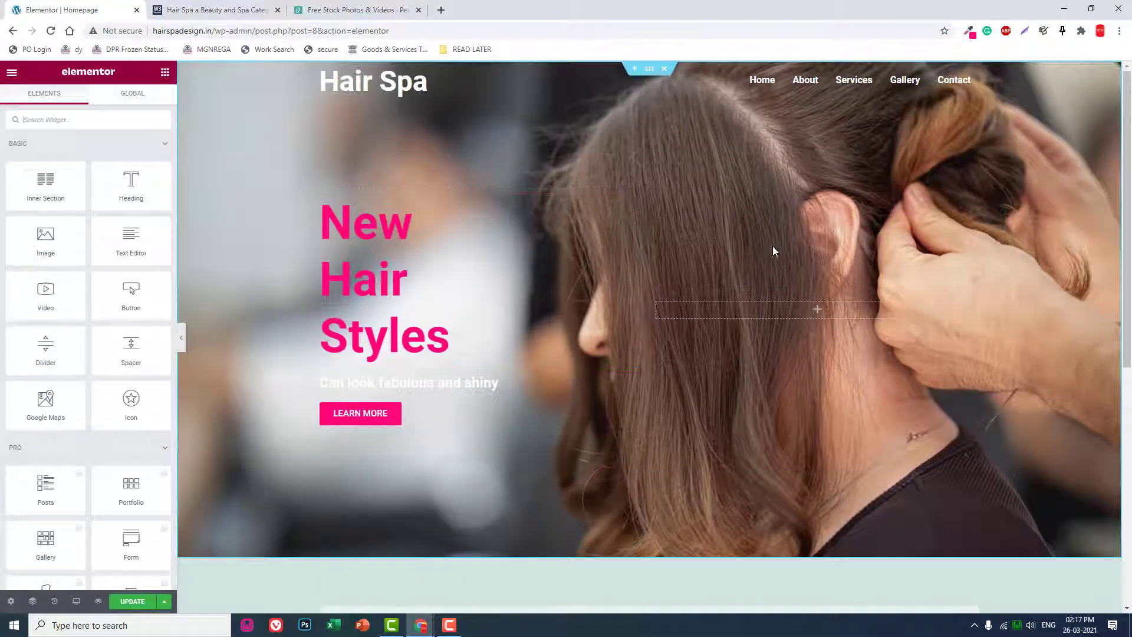
{"action": "scroll", "coordinate": [772, 247], "scroll_direction": "down", "scroll_amount": 1}
{"action": "scroll", "coordinate": [772, 247], "scroll_direction": "down", "scroll_amount": 5}
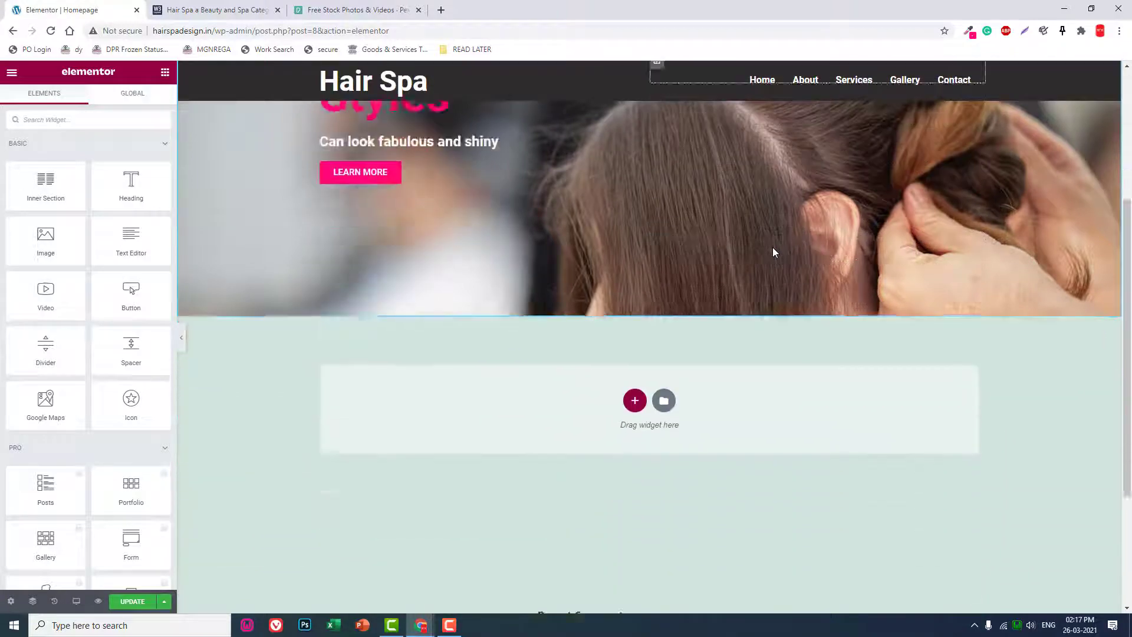
{"action": "left_click", "coordinate": [218, 10]}
{"action": "scroll", "coordinate": [503, 438], "scroll_direction": "down", "scroll_amount": 3}
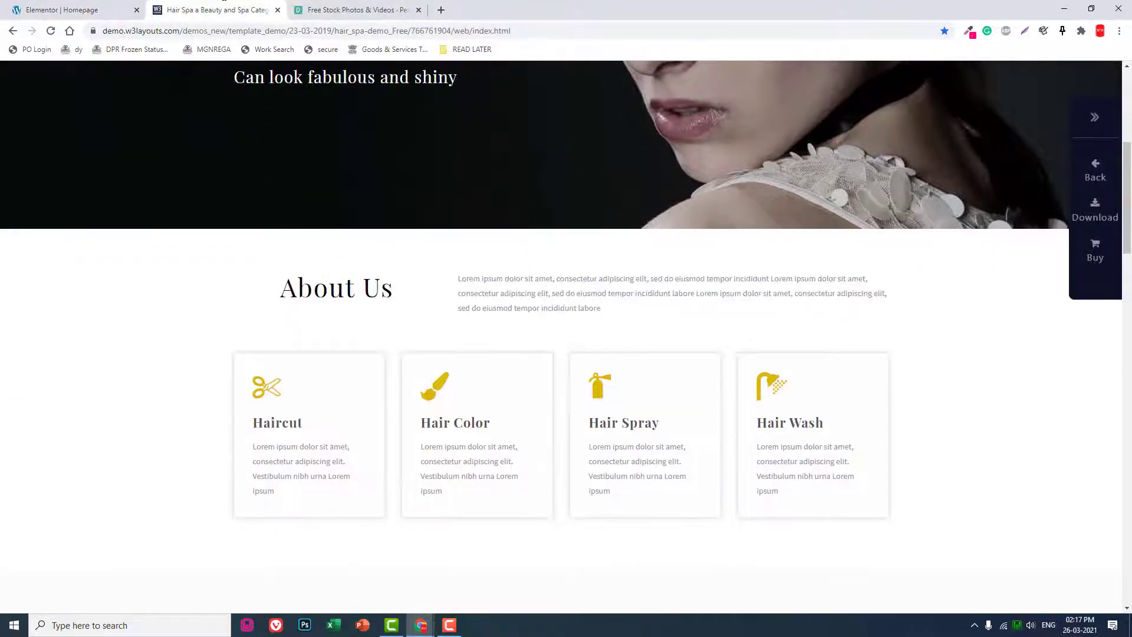
Switch to the Elementor homepage, add a three-column section below the hero banner and remove the gap between its columns.
{"action": "left_click", "coordinate": [77, 7]}
{"action": "scroll", "coordinate": [601, 215], "scroll_direction": "down", "scroll_amount": 1}
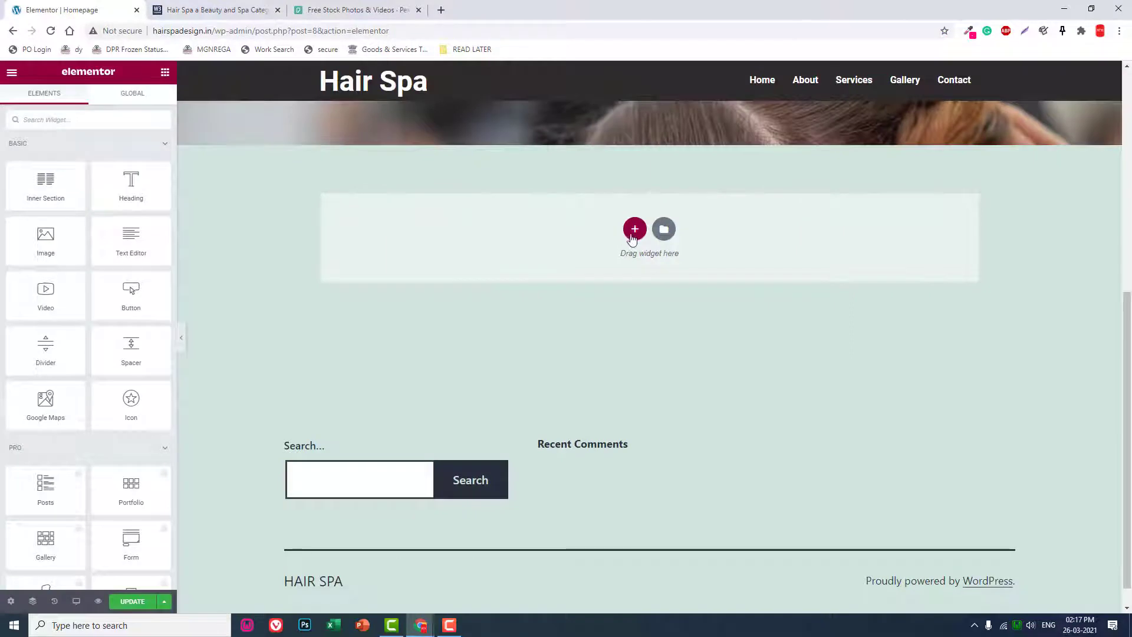
{"action": "left_click", "coordinate": [634, 233]}
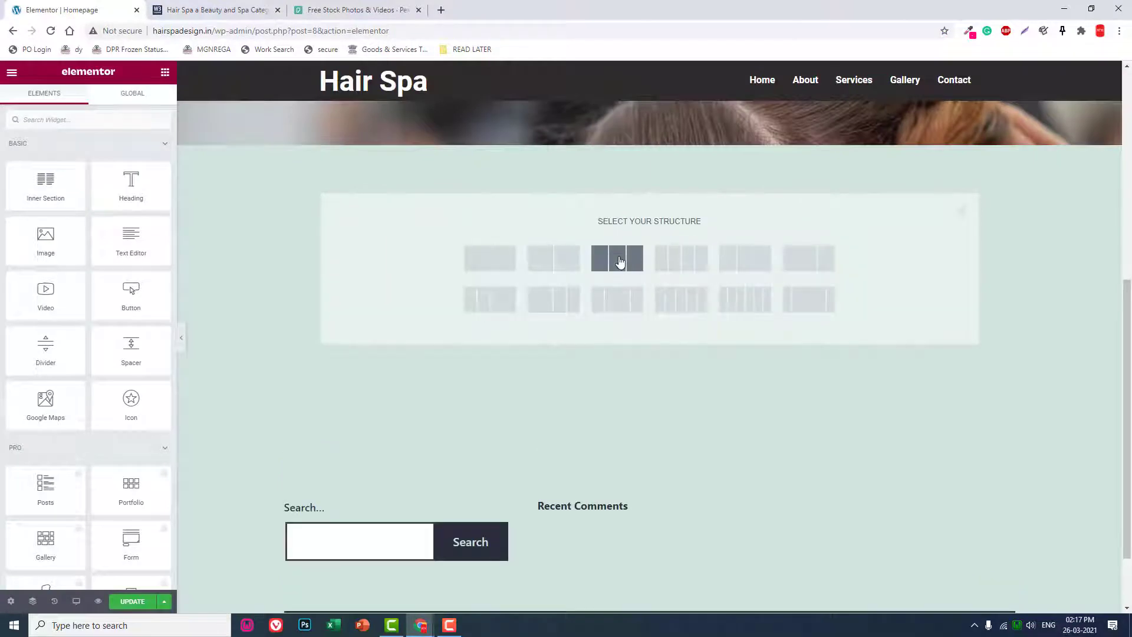
{"action": "left_click", "coordinate": [619, 261]}
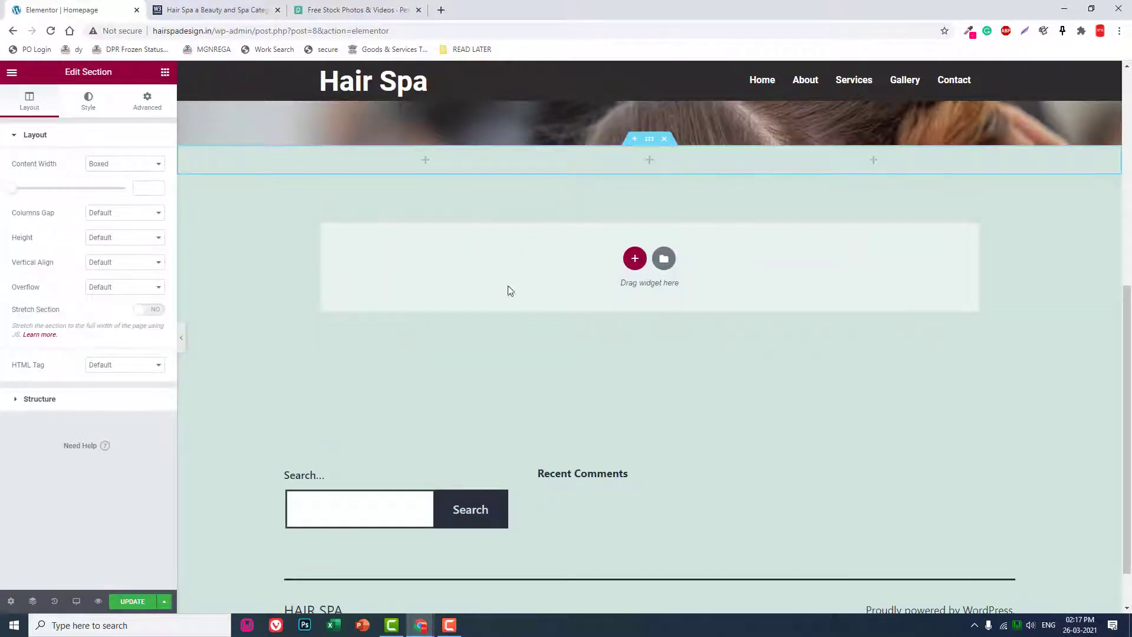
{"action": "left_click", "coordinate": [118, 217]}
{"action": "left_click", "coordinate": [118, 240]}
Switch to the Pexels website and search its free photos for "spa".
{"action": "left_click", "coordinate": [351, 10]}
{"action": "left_click", "coordinate": [327, 84]}
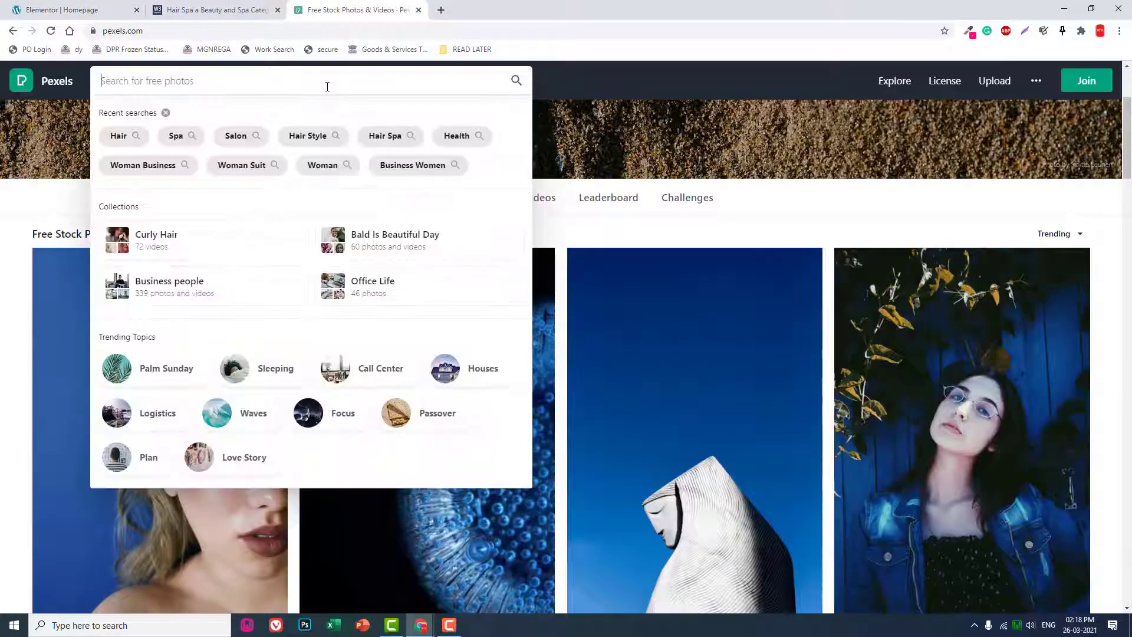
{"action": "type", "text": "spa"}
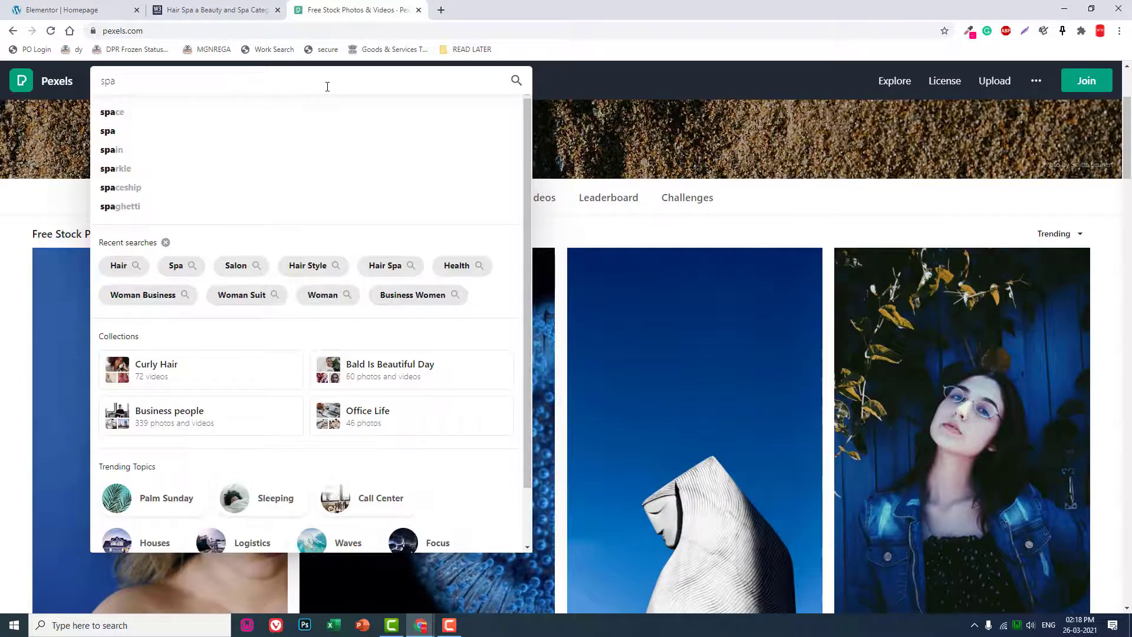
{"action": "key", "text": "Return"}
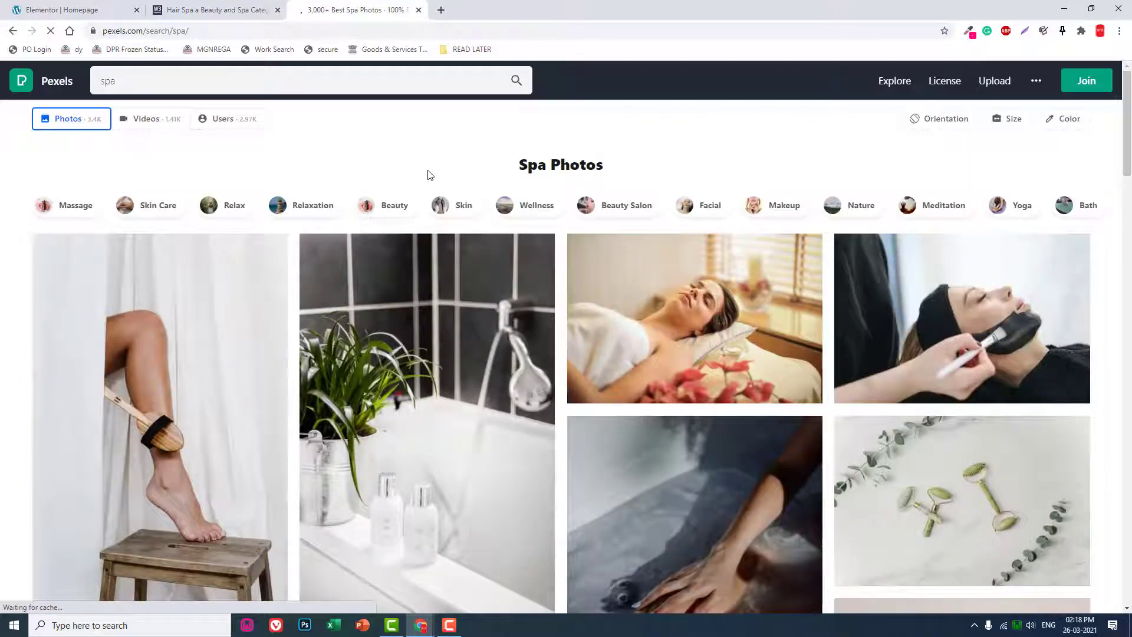
Download the photo of bath salts and pink flowers in the 640 x 960 size to the Downloads folder.
{"action": "scroll", "coordinate": [428, 173], "scroll_direction": "down", "scroll_amount": 4}
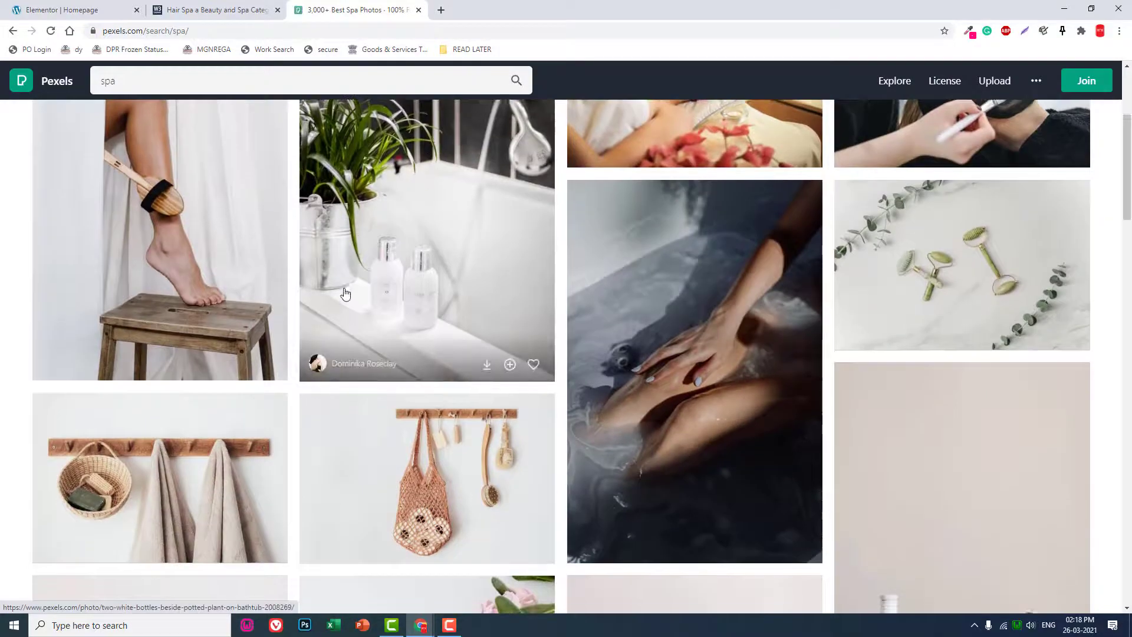
{"action": "scroll", "coordinate": [346, 293], "scroll_direction": "down", "scroll_amount": 8}
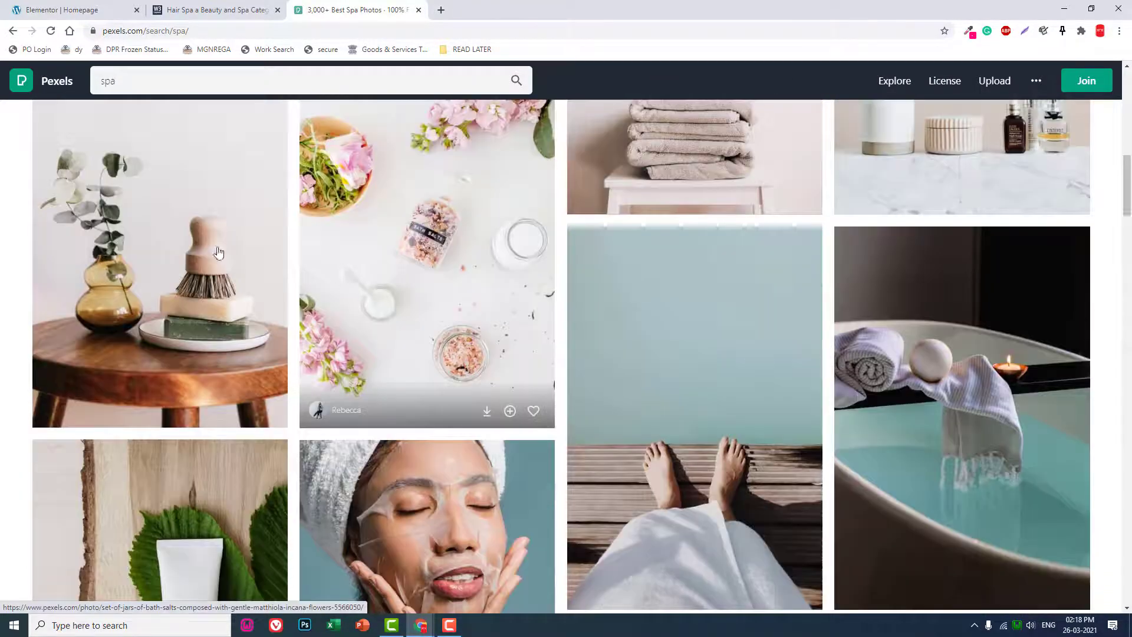
{"action": "left_click", "coordinate": [526, 204]}
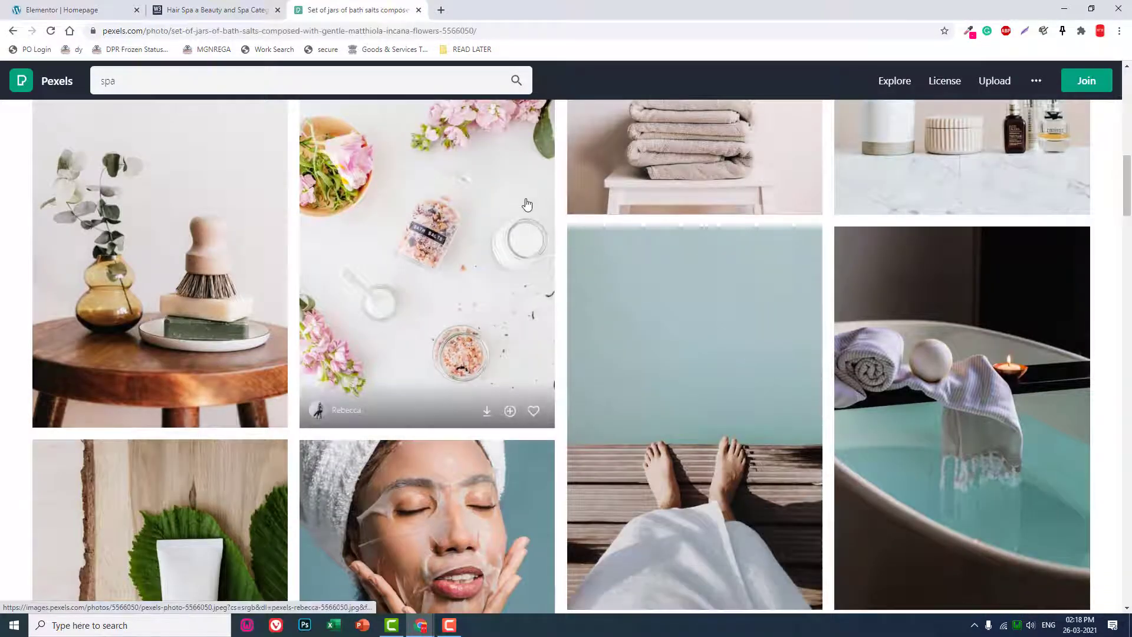
{"action": "left_click", "coordinate": [903, 92]}
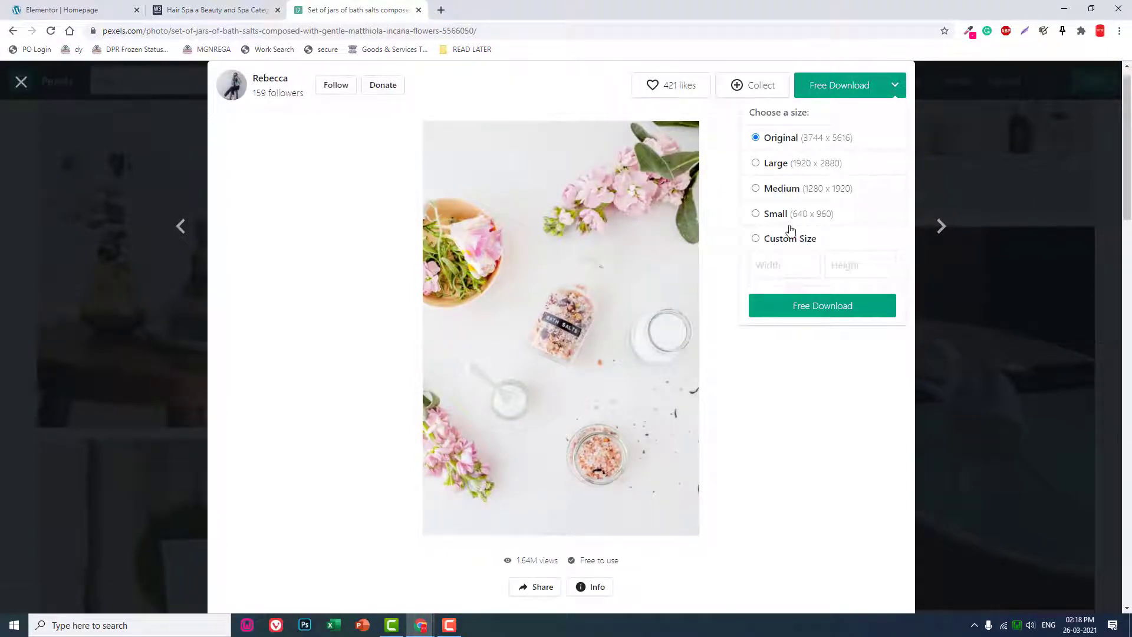
{"action": "left_click", "coordinate": [796, 310]}
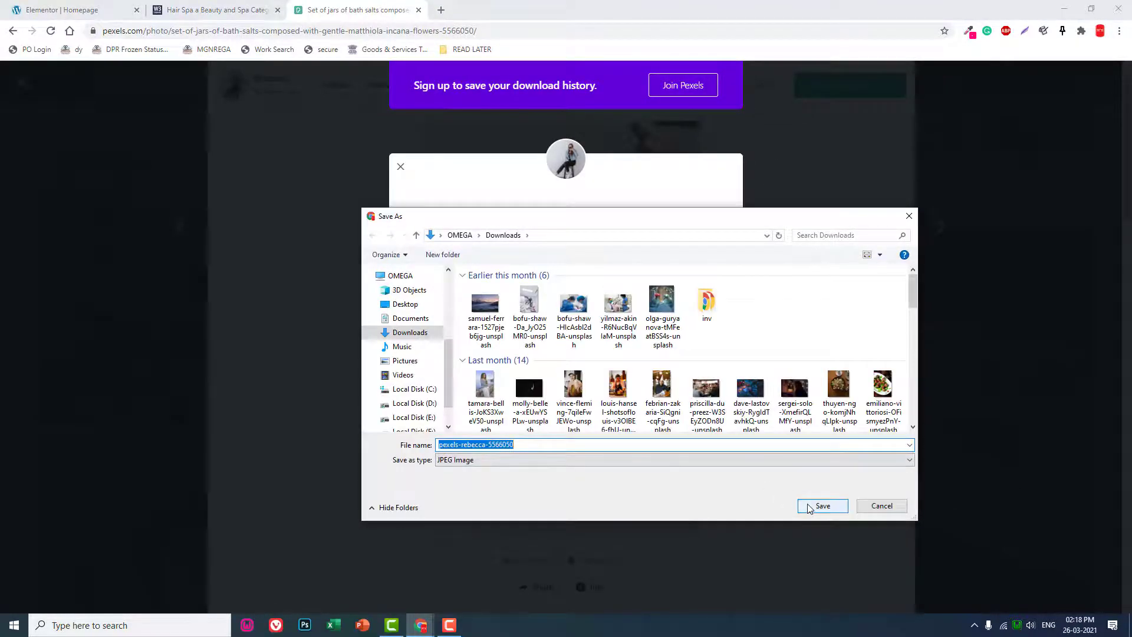
{"action": "left_click", "coordinate": [808, 504]}
Switch back to Elementor and add an Image widget to the middle column, using the downloaded bath salts photo.
{"action": "left_click", "coordinate": [90, 8]}
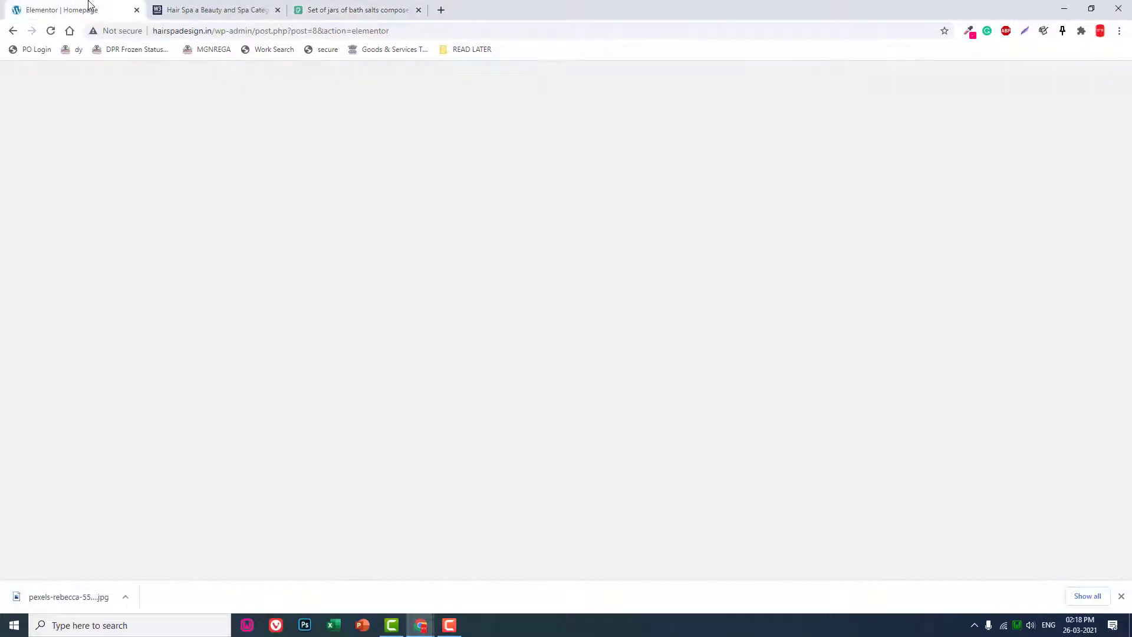
{"action": "left_click", "coordinate": [165, 72]}
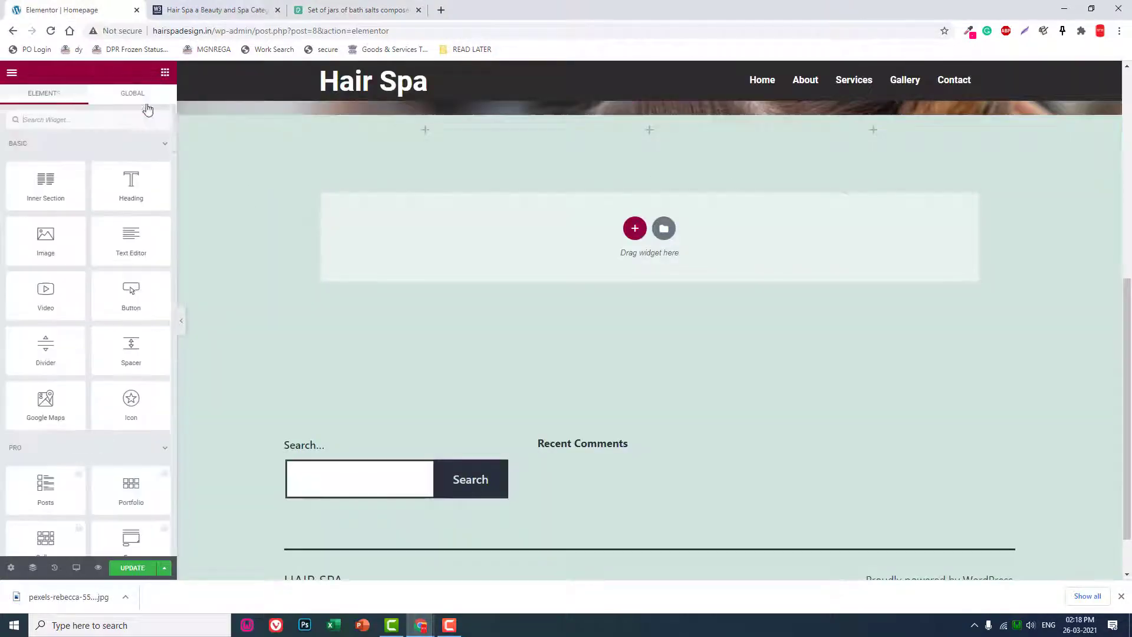
{"action": "left_click_drag", "start_coordinate": [46, 238], "coordinate": [649, 127]}
{"action": "left_click", "coordinate": [95, 203]}
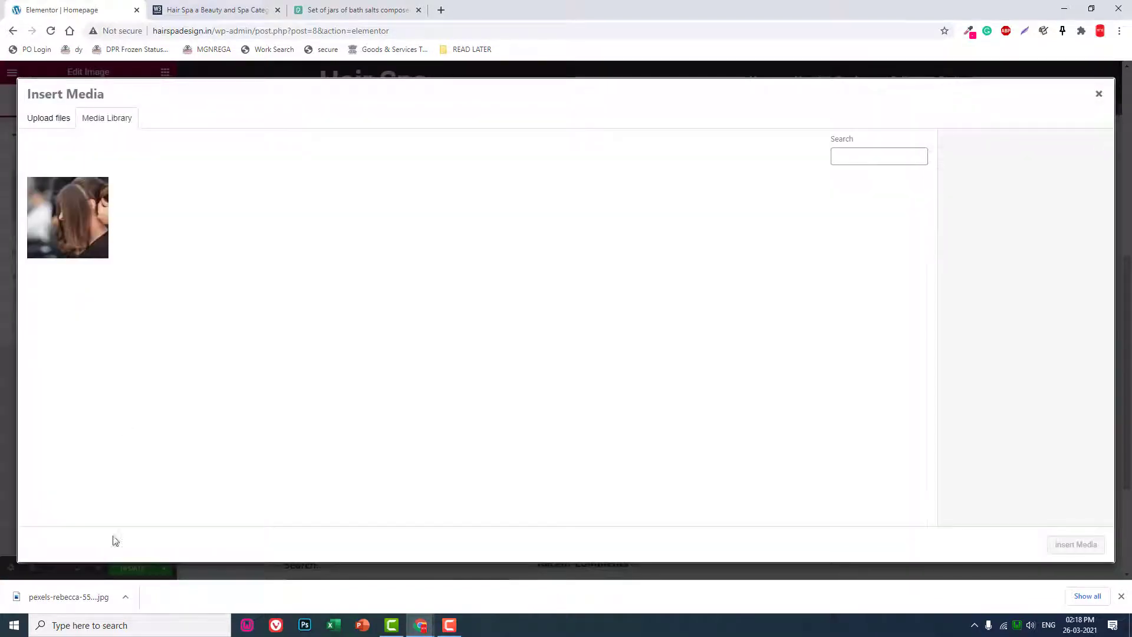
{"action": "left_click_drag", "start_coordinate": [66, 600], "coordinate": [352, 331]}
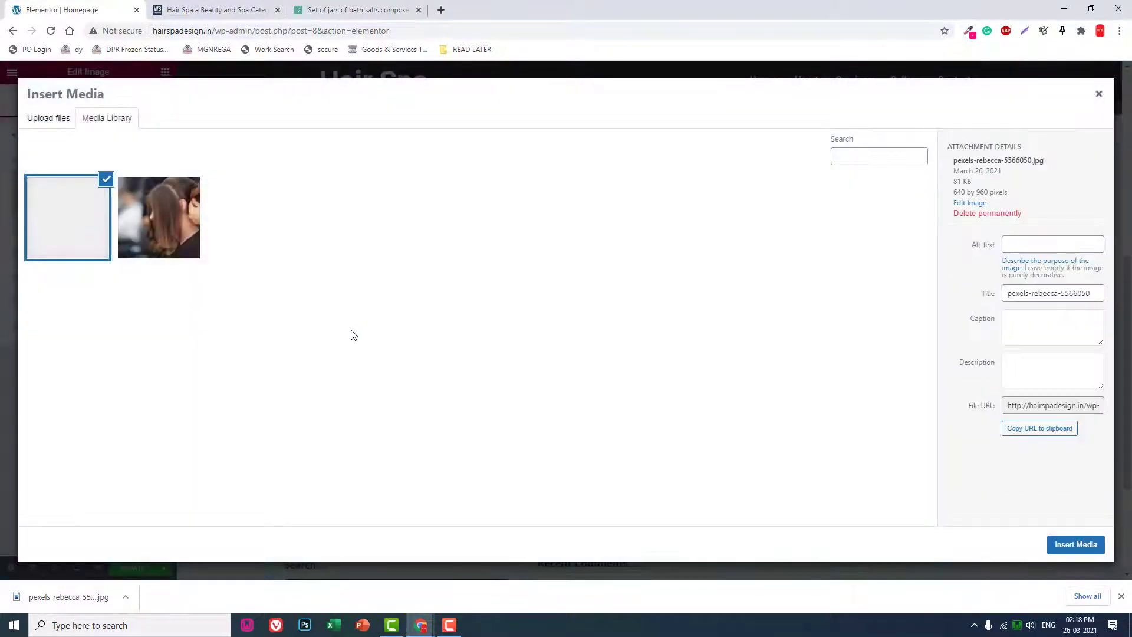
{"action": "left_click", "coordinate": [1075, 546]}
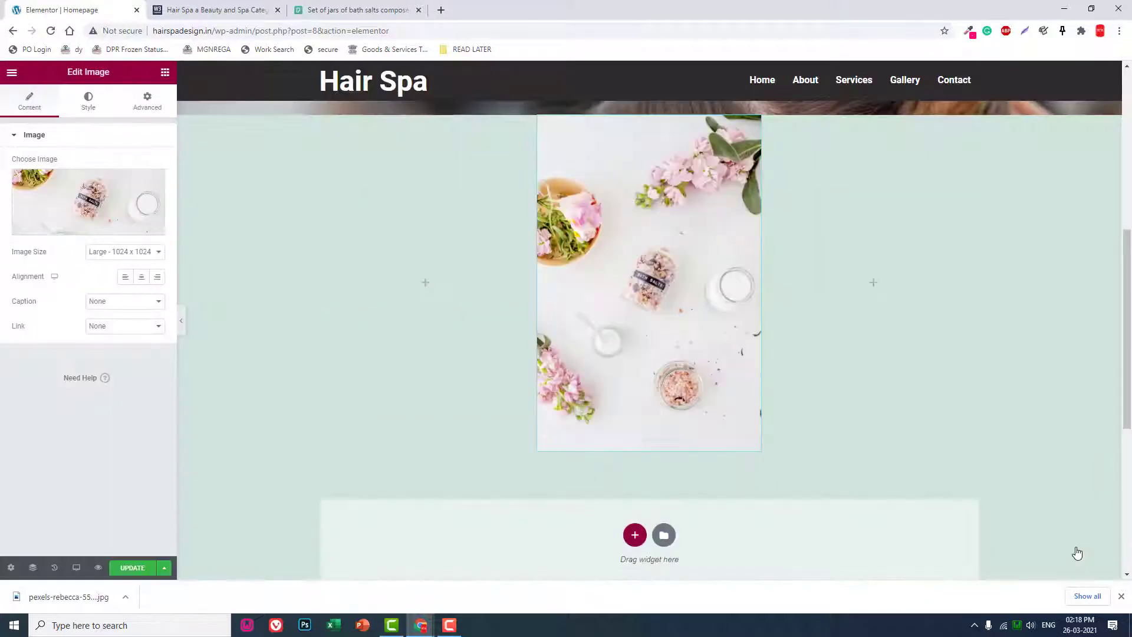
Set the bath salts image's size to Full and preview the section at full page width.
{"action": "left_click", "coordinate": [181, 320]}
{"action": "left_click", "coordinate": [4, 320]}
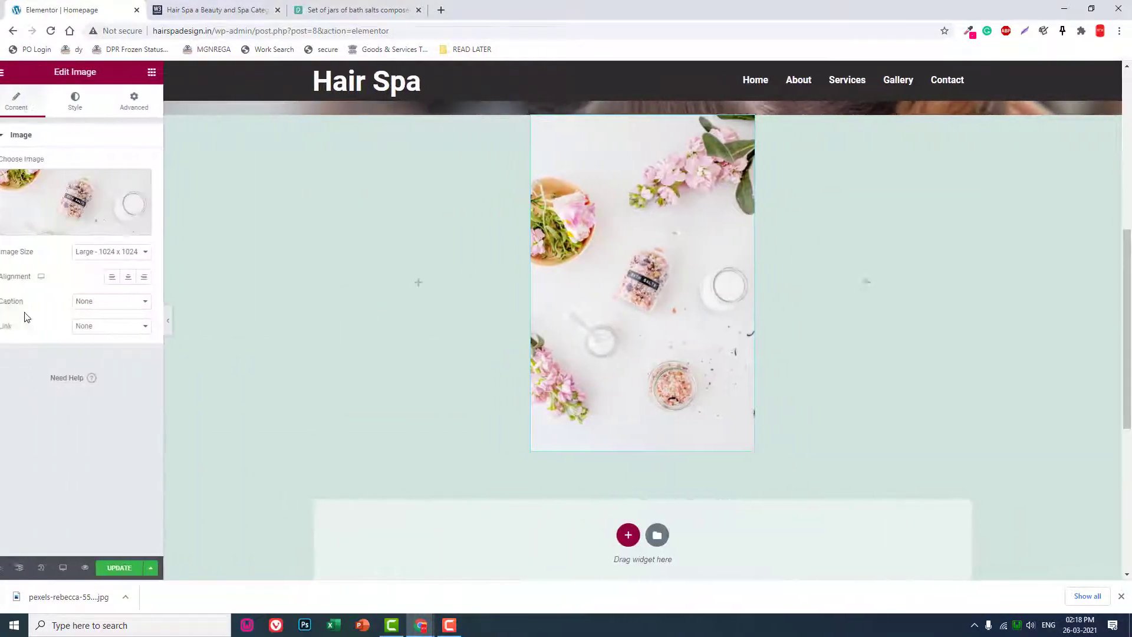
{"action": "left_click", "coordinate": [121, 258]}
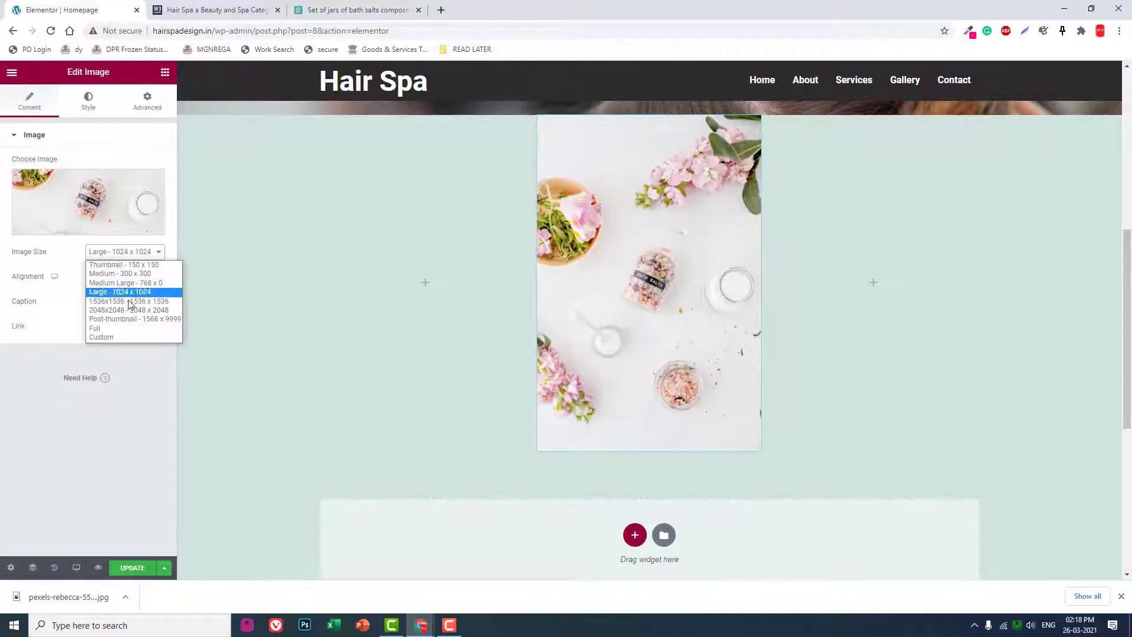
{"action": "left_click", "coordinate": [126, 332]}
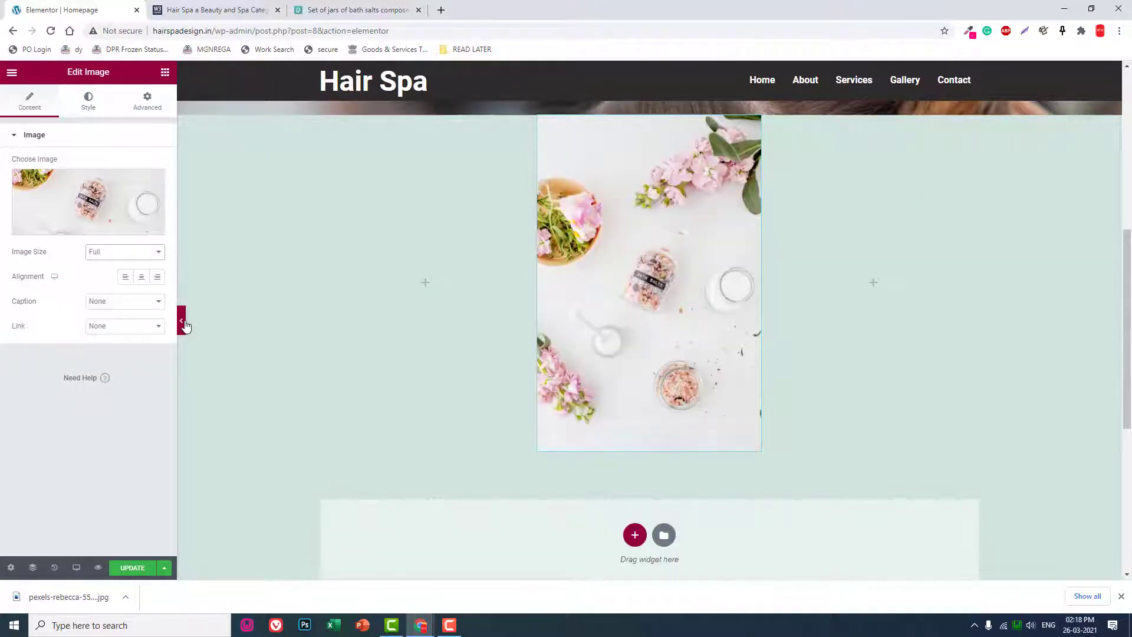
{"action": "left_click", "coordinate": [183, 322]}
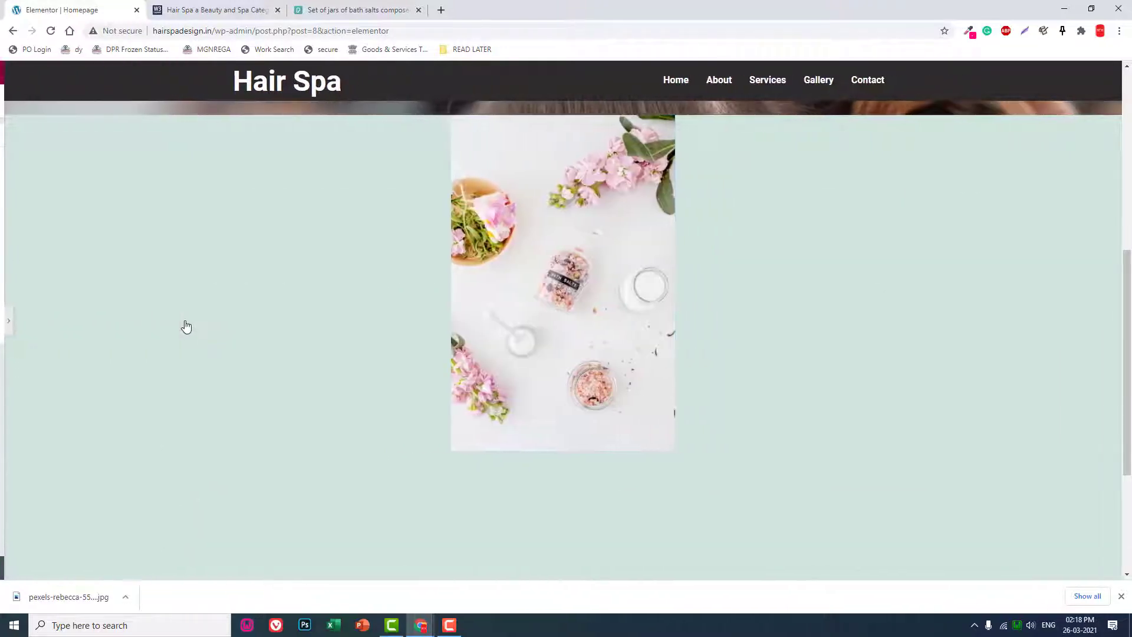
{"action": "left_click", "coordinate": [3, 320]}
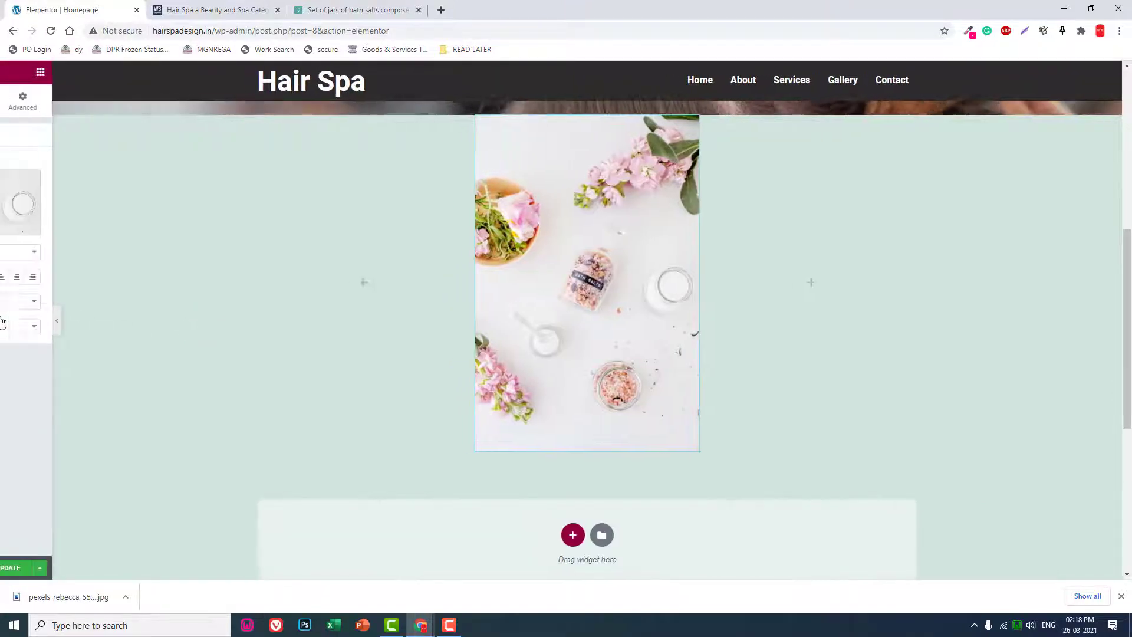
Set the page's body background to the classic type with the white color #FFFFFF.
{"action": "left_click", "coordinate": [165, 72]}
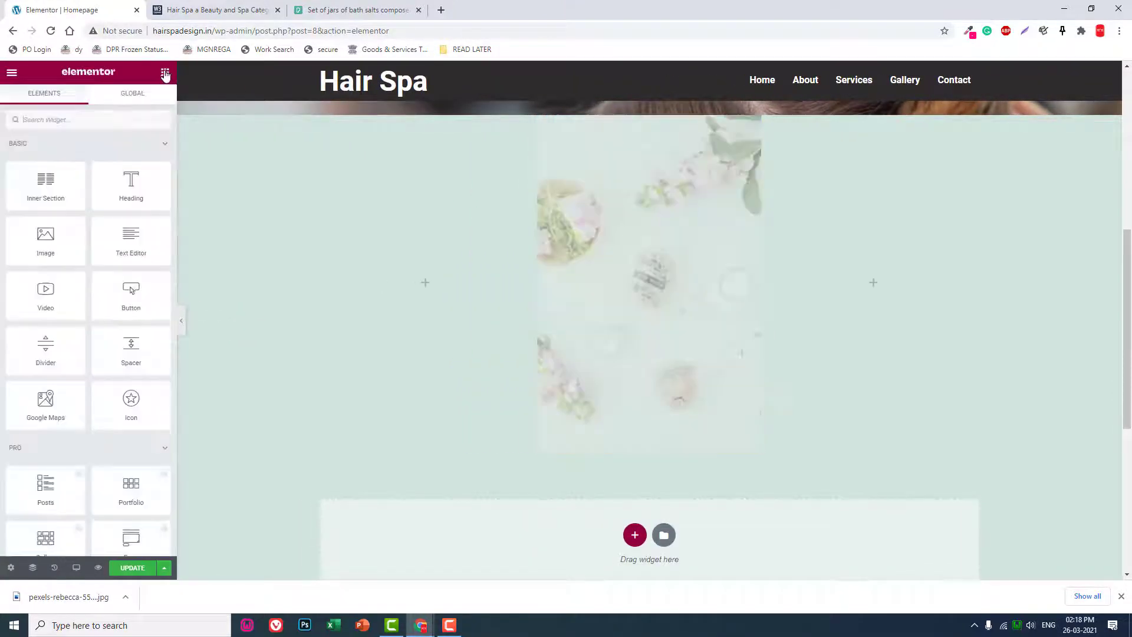
{"action": "left_click", "coordinate": [10, 568]}
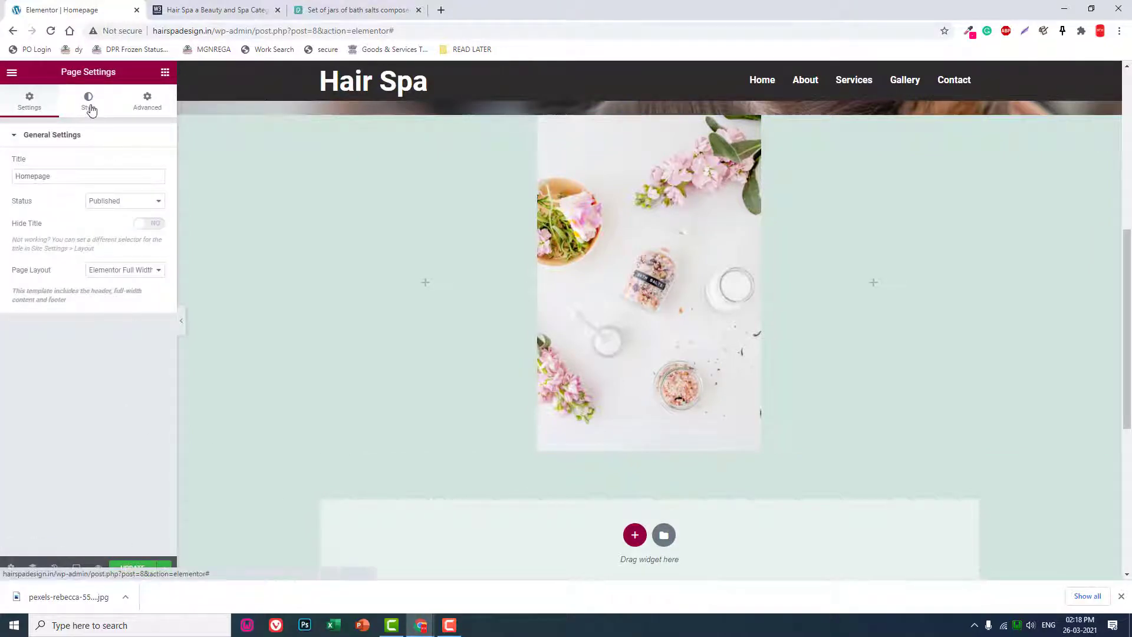
{"action": "left_click", "coordinate": [91, 110]}
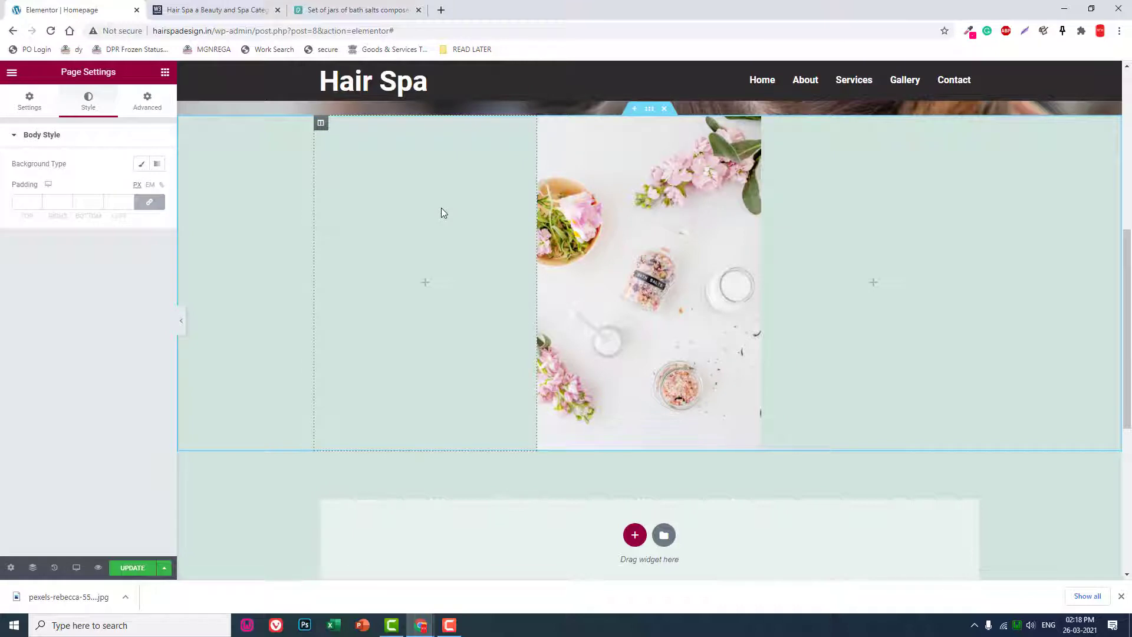
{"action": "left_click", "coordinate": [142, 165]}
{"action": "left_click", "coordinate": [157, 189]}
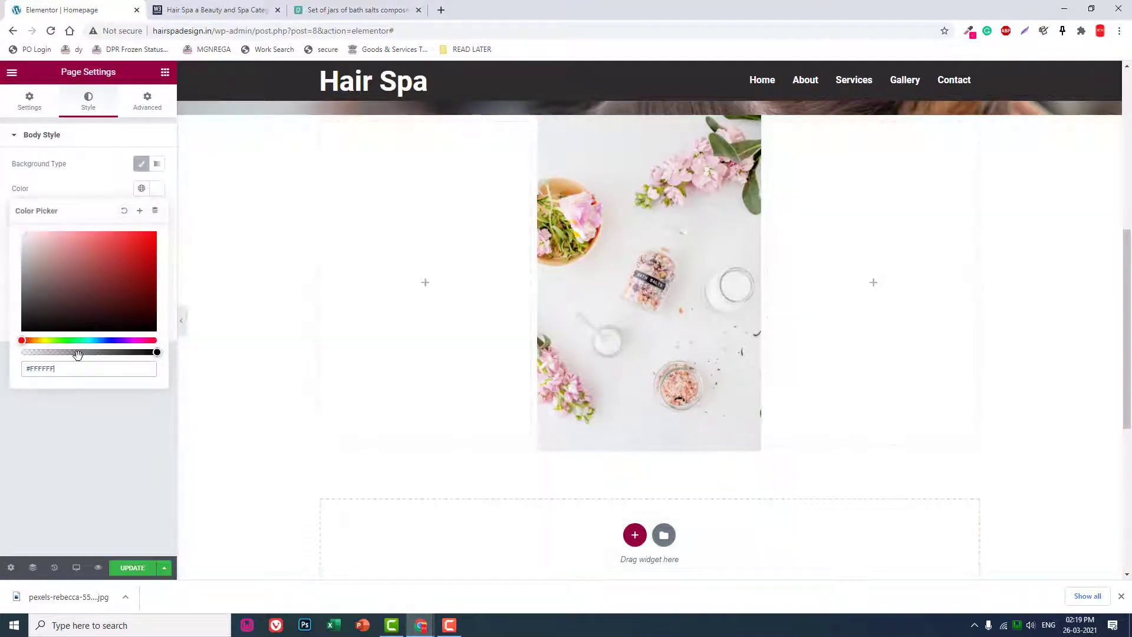
{"action": "left_click", "coordinate": [87, 439]}
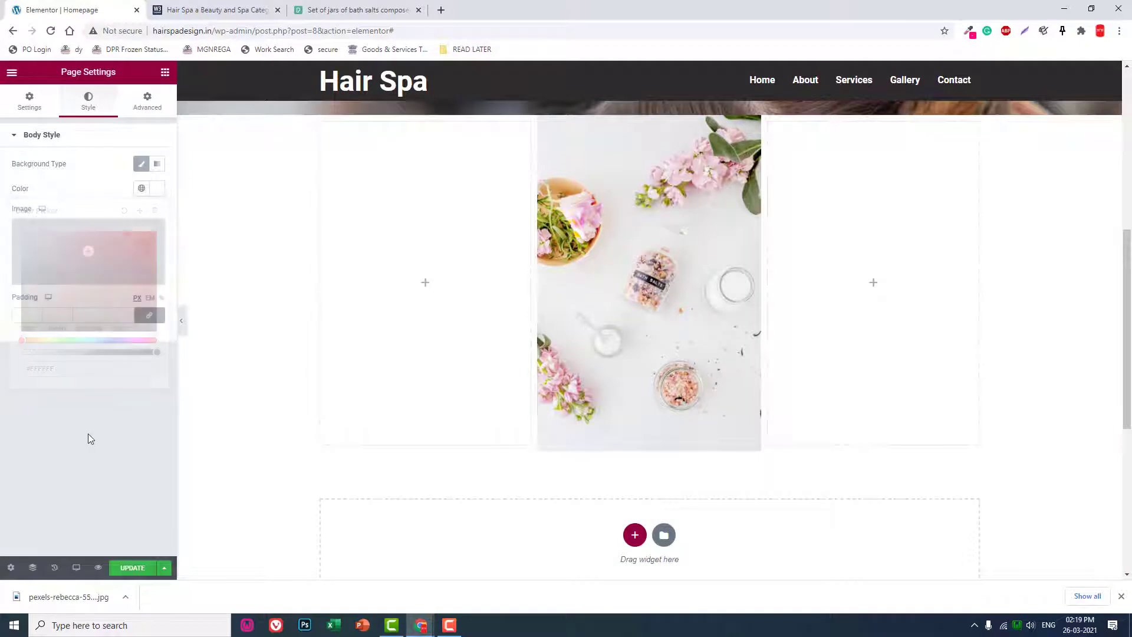
Set the first column's padding to 40 px on all four sides and add a Heading widget to it.
{"action": "left_click", "coordinate": [165, 73]}
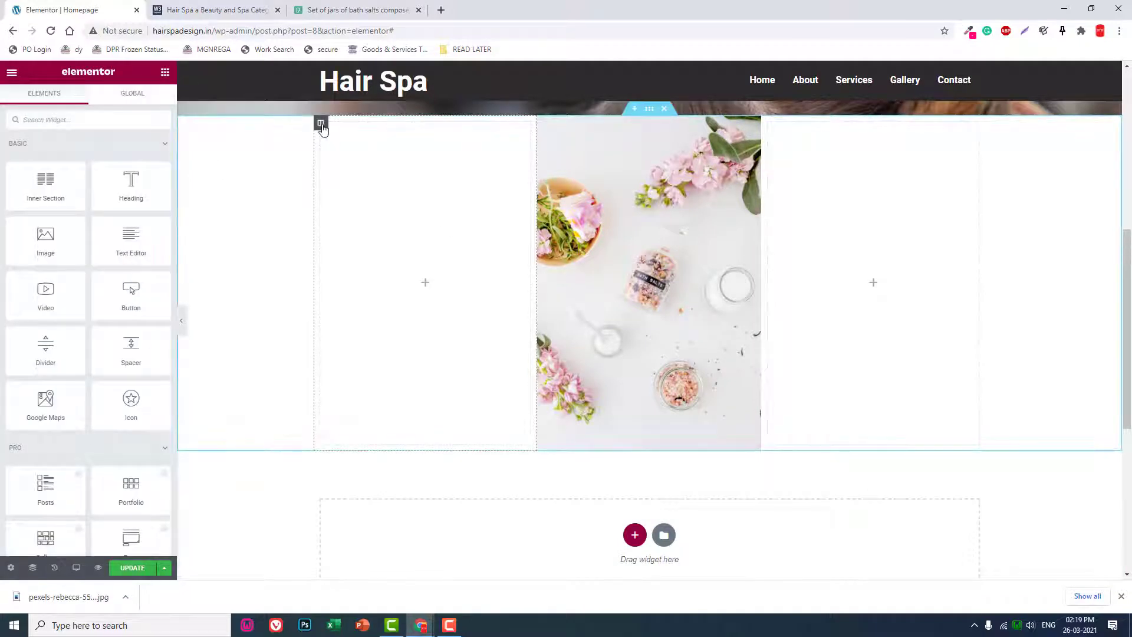
{"action": "left_click", "coordinate": [321, 125]}
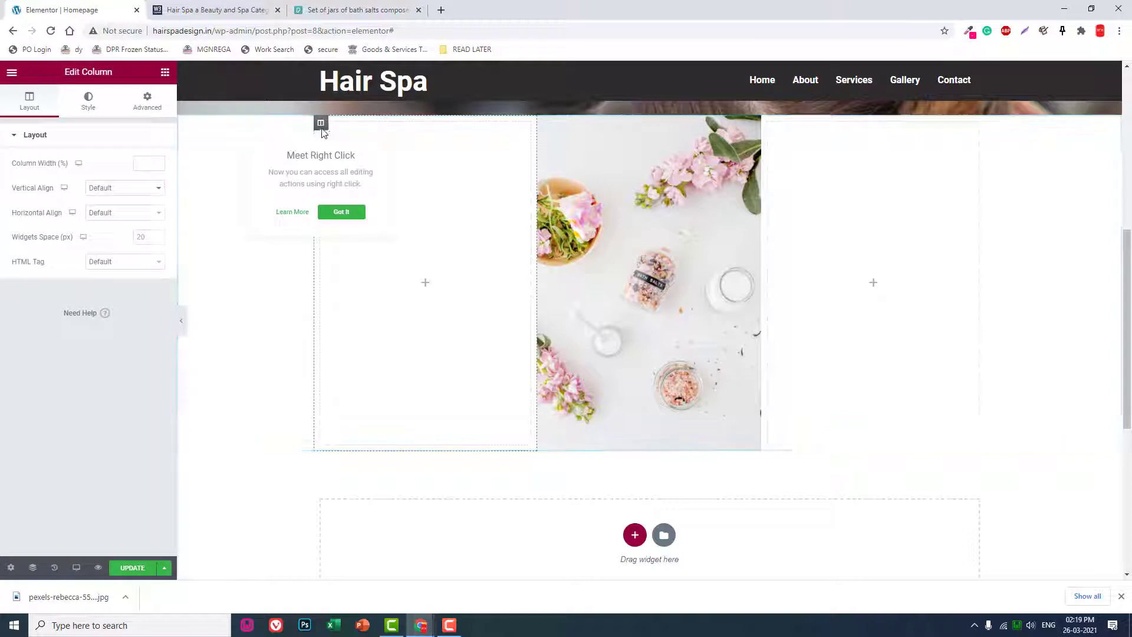
{"action": "left_click", "coordinate": [149, 102]}
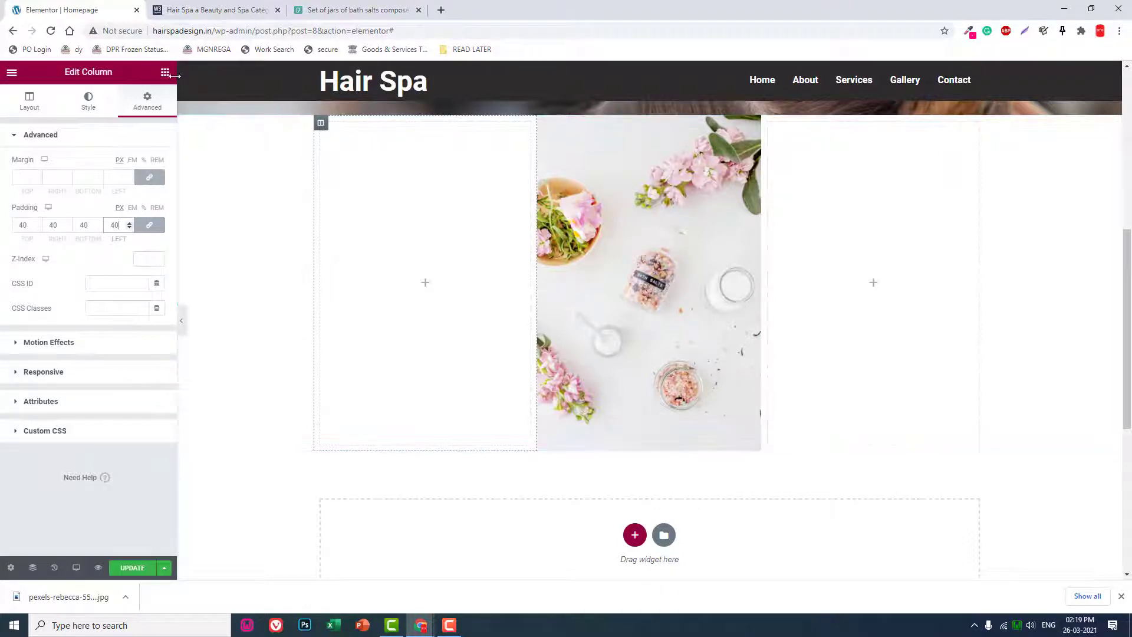
{"action": "left_click", "coordinate": [166, 71]}
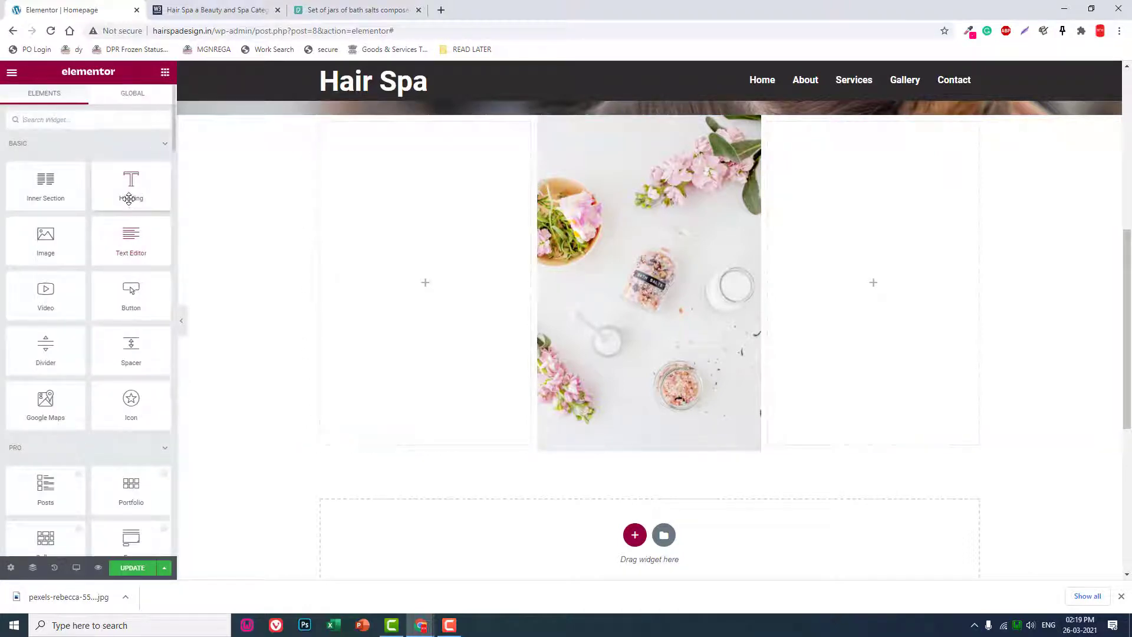
{"action": "left_click_drag", "start_coordinate": [131, 187], "coordinate": [428, 295]}
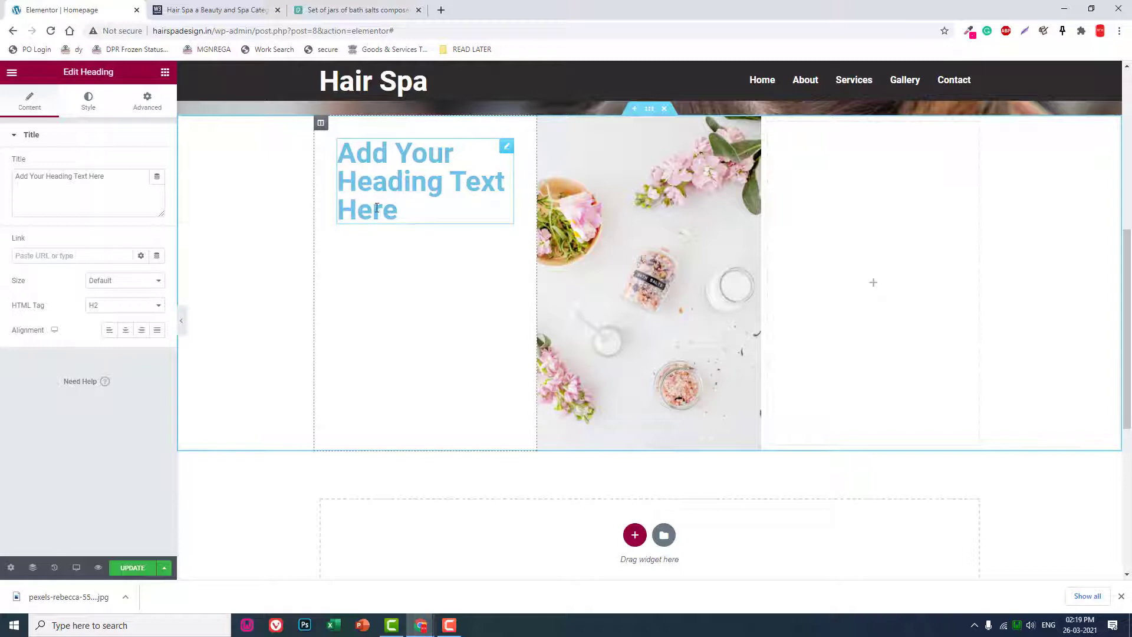
Set the three-column section's vertical alignment to Bottom.
{"action": "left_click", "coordinate": [649, 111]}
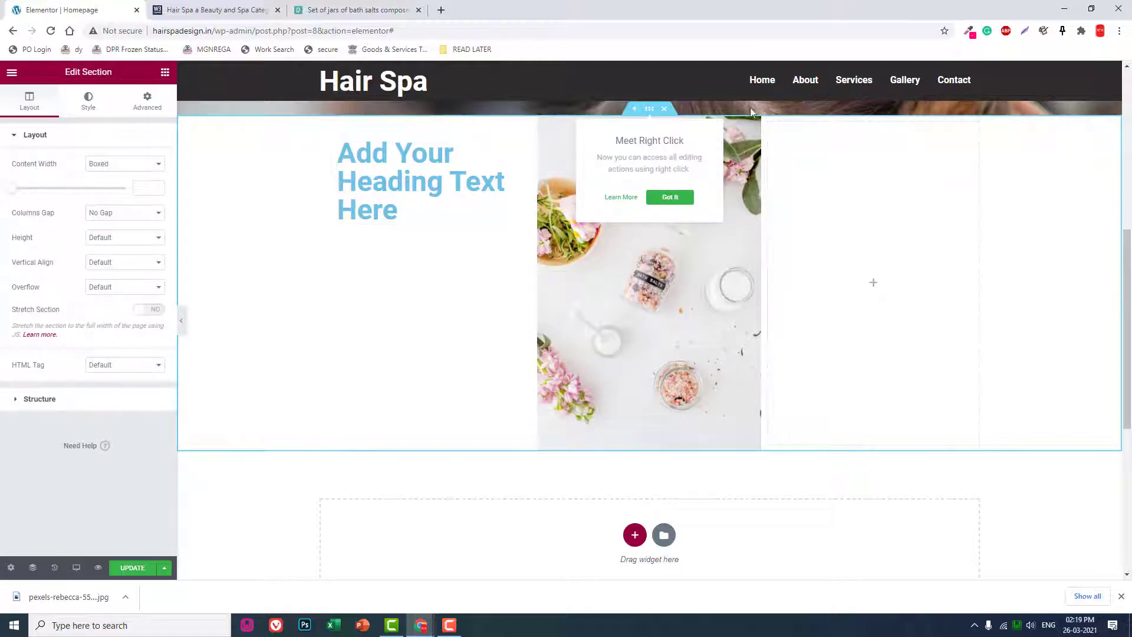
{"action": "left_click", "coordinate": [98, 262]}
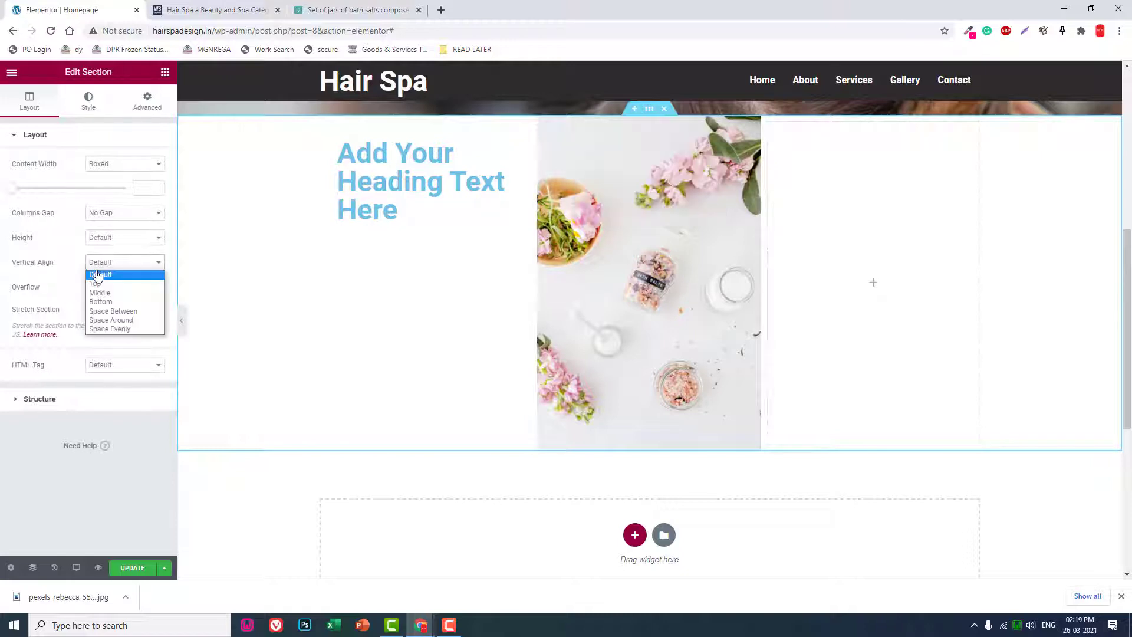
{"action": "left_click", "coordinate": [107, 301]}
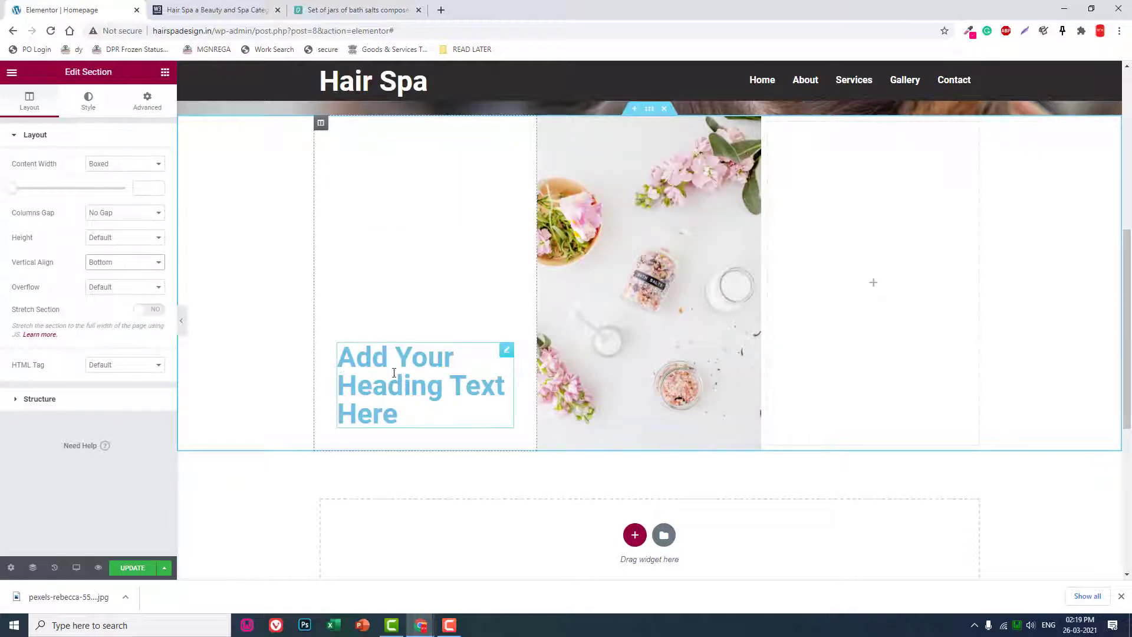
Check the demo template's wording, then replace the first column's placeholder heading text with "About Us".
{"action": "left_click", "coordinate": [236, 10]}
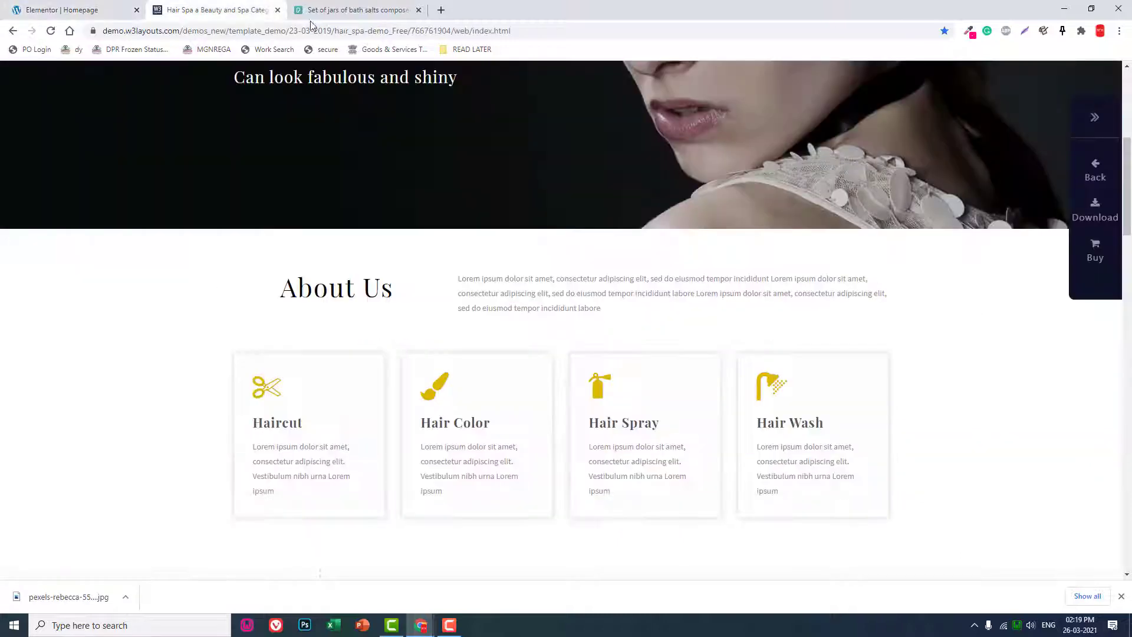
{"action": "left_click", "coordinate": [69, 8]}
{"action": "left_click", "coordinate": [422, 416]}
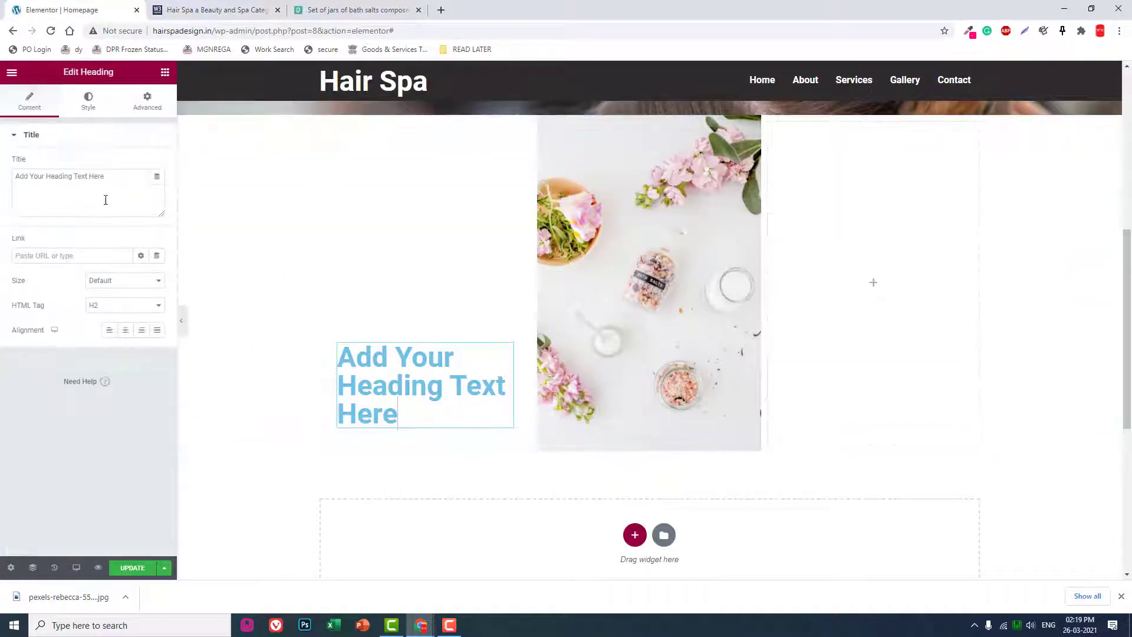
{"action": "left_click_drag", "start_coordinate": [106, 177], "coordinate": [16, 160]}
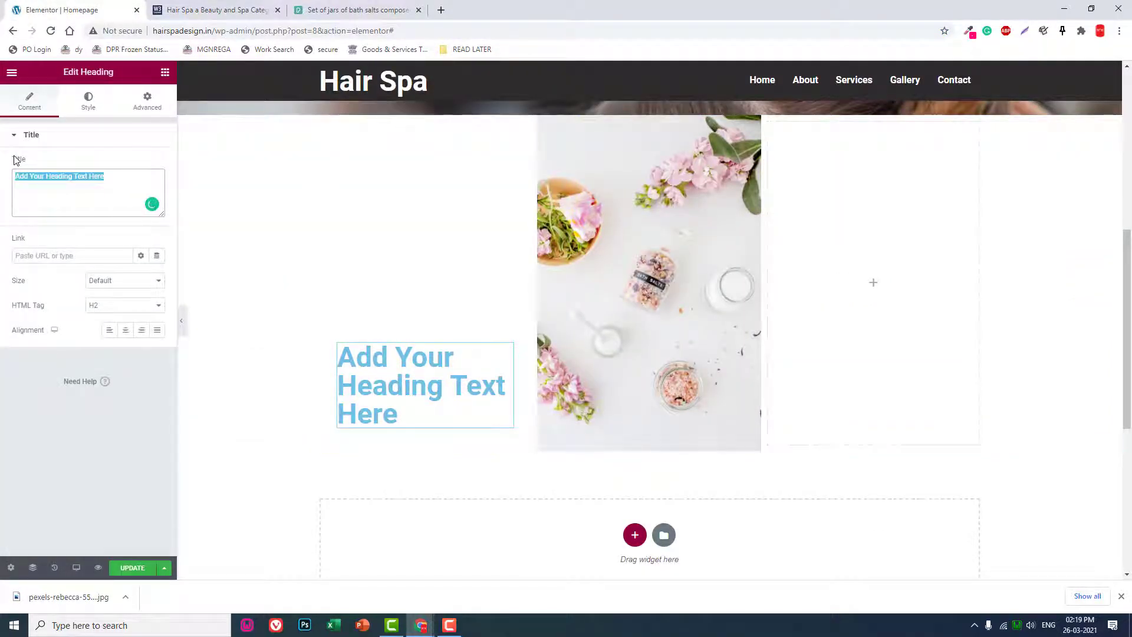
{"action": "type", "text": "A"}
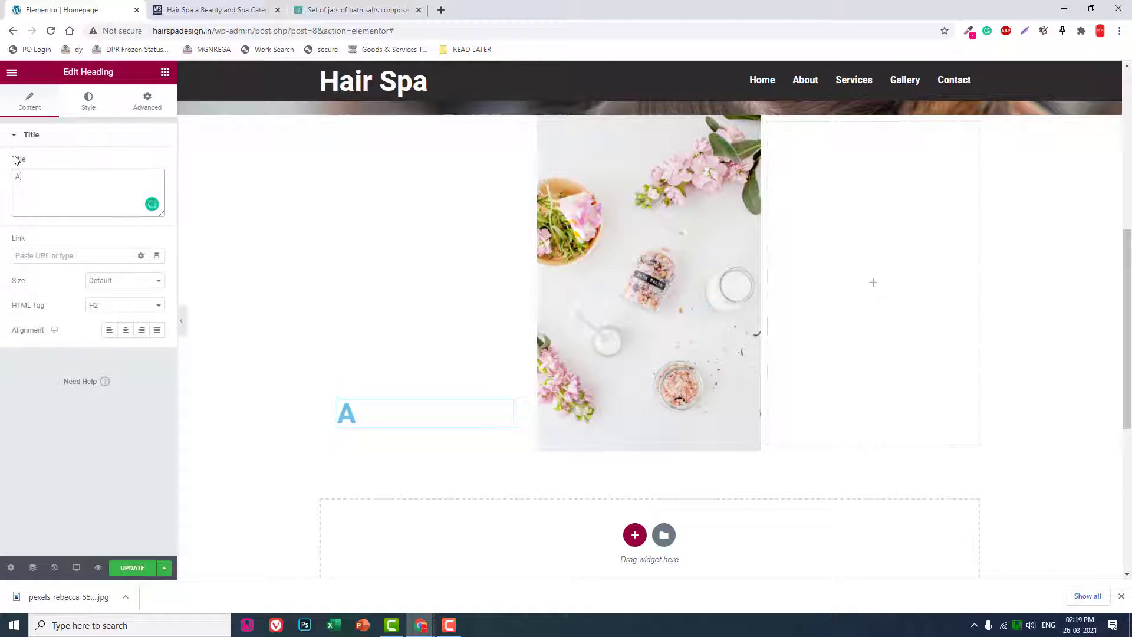
{"action": "type", "text": "bout U"}
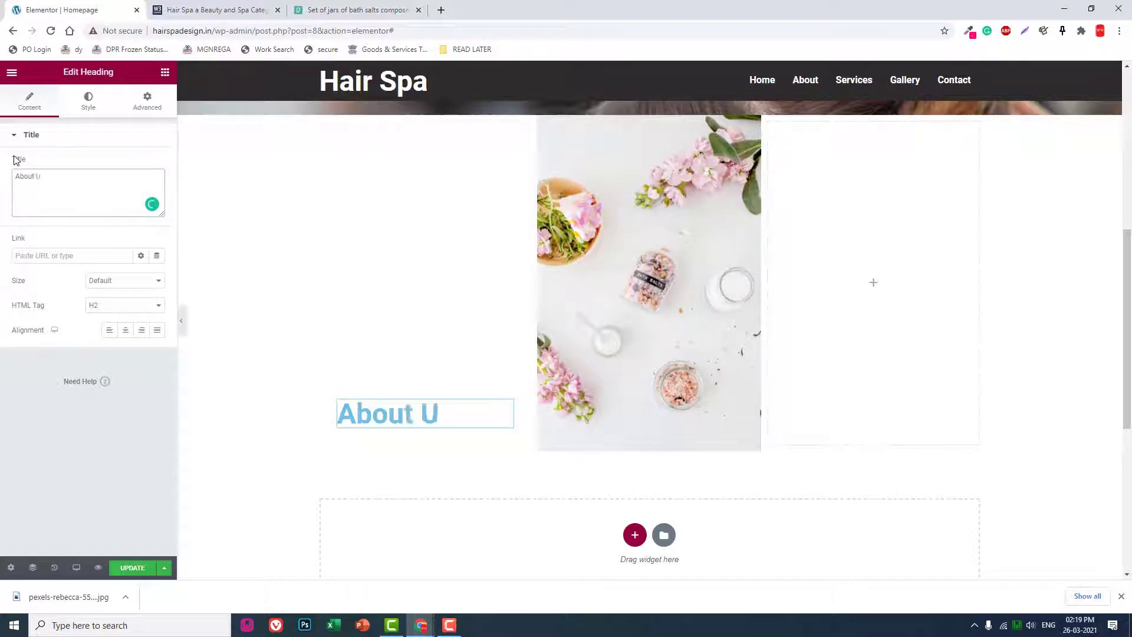
{"action": "type", "text": "s"}
Change the About Us heading's text color to dark gray #2C2E2F.
{"action": "scroll", "coordinate": [451, 241], "scroll_direction": "up", "scroll_amount": 7}
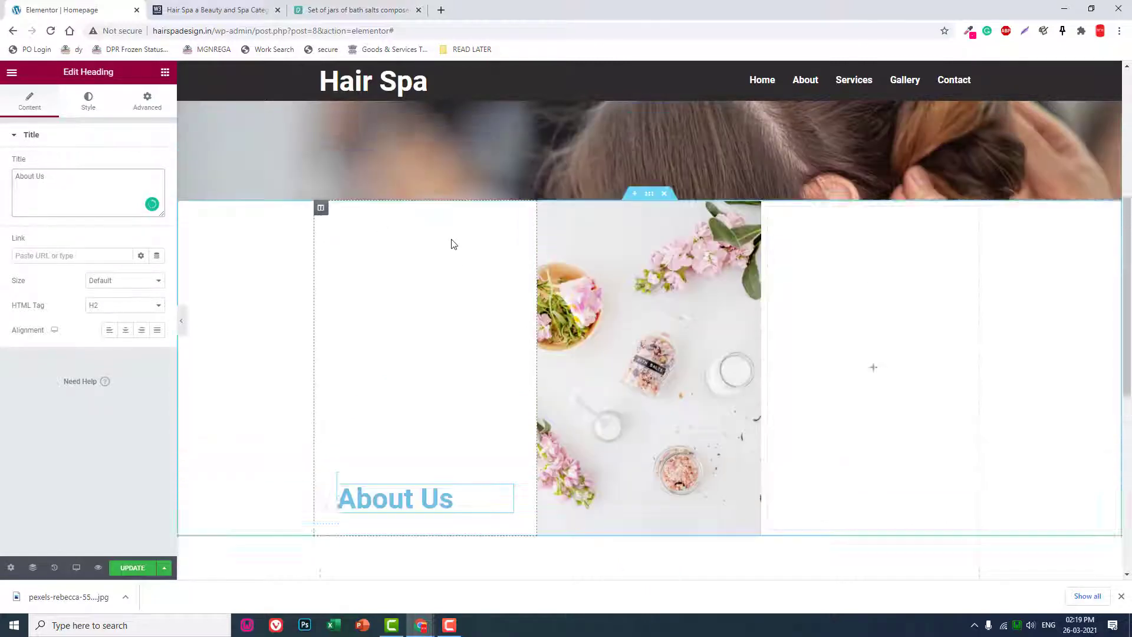
{"action": "scroll", "coordinate": [449, 241], "scroll_direction": "down", "scroll_amount": 5}
{"action": "scroll", "coordinate": [449, 241], "scroll_direction": "up", "scroll_amount": 3}
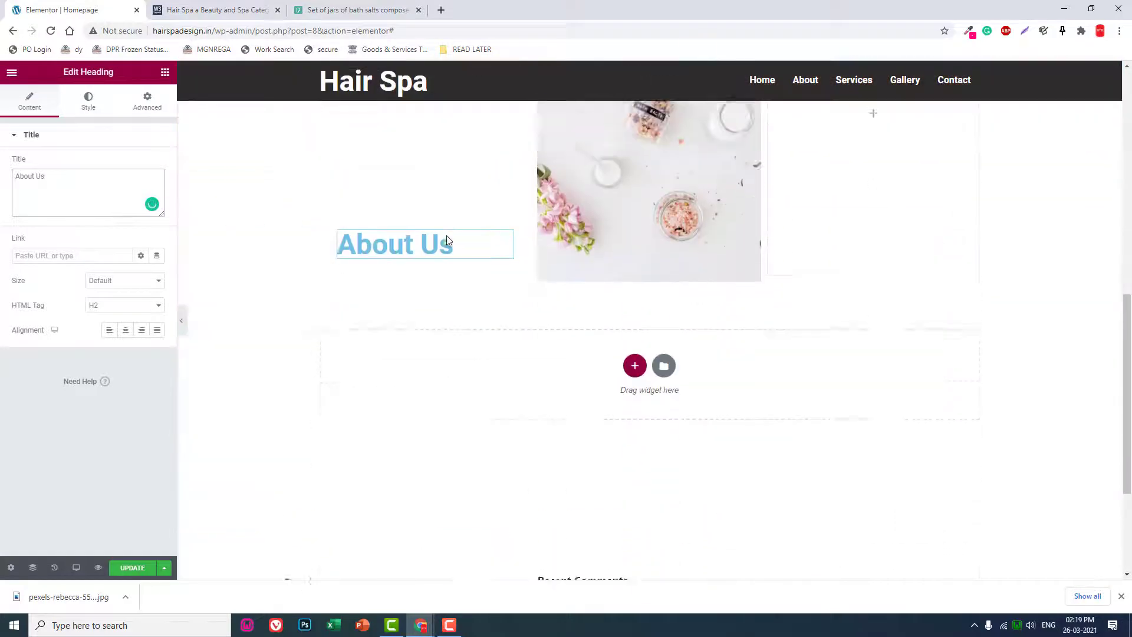
{"action": "left_click", "coordinate": [199, 9]}
{"action": "left_click", "coordinate": [77, 9]}
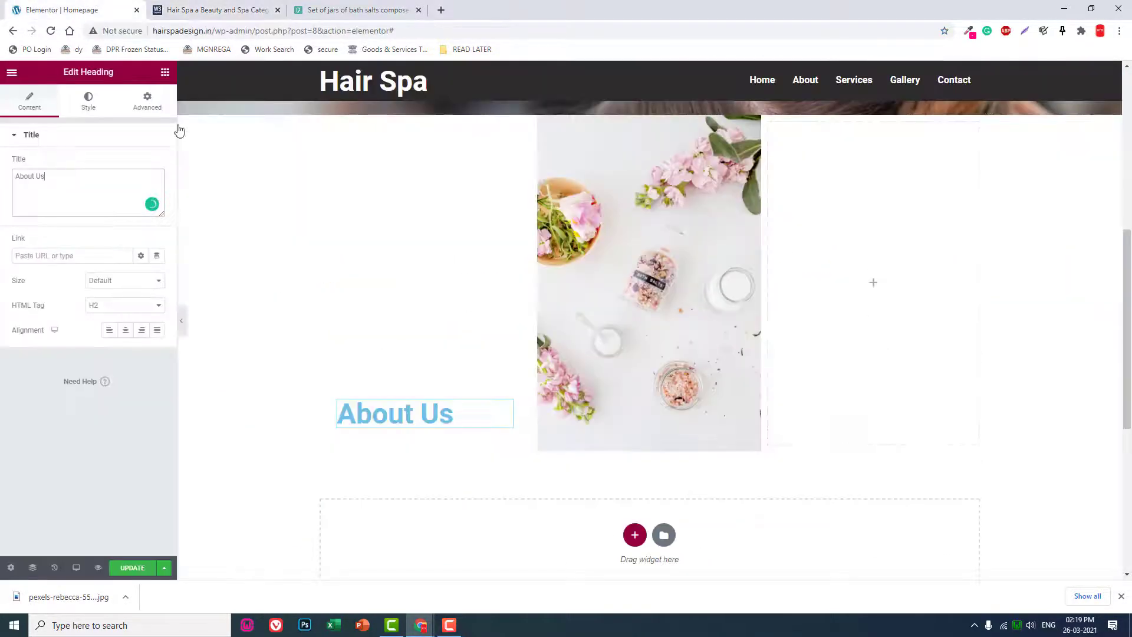
{"action": "left_click", "coordinate": [79, 108]}
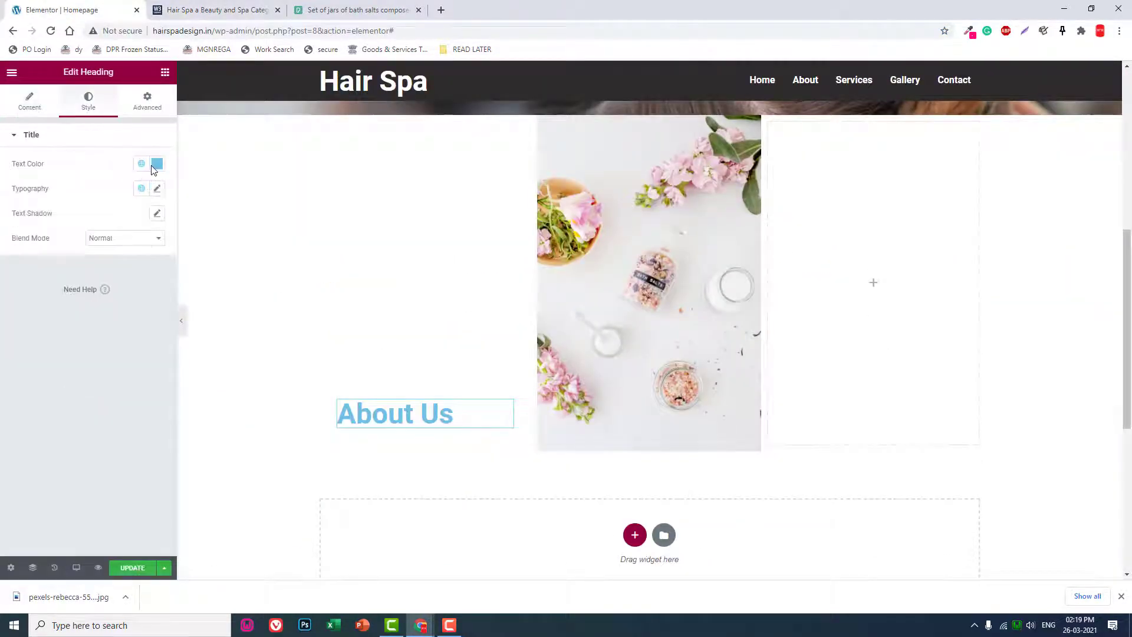
{"action": "left_click", "coordinate": [157, 167]}
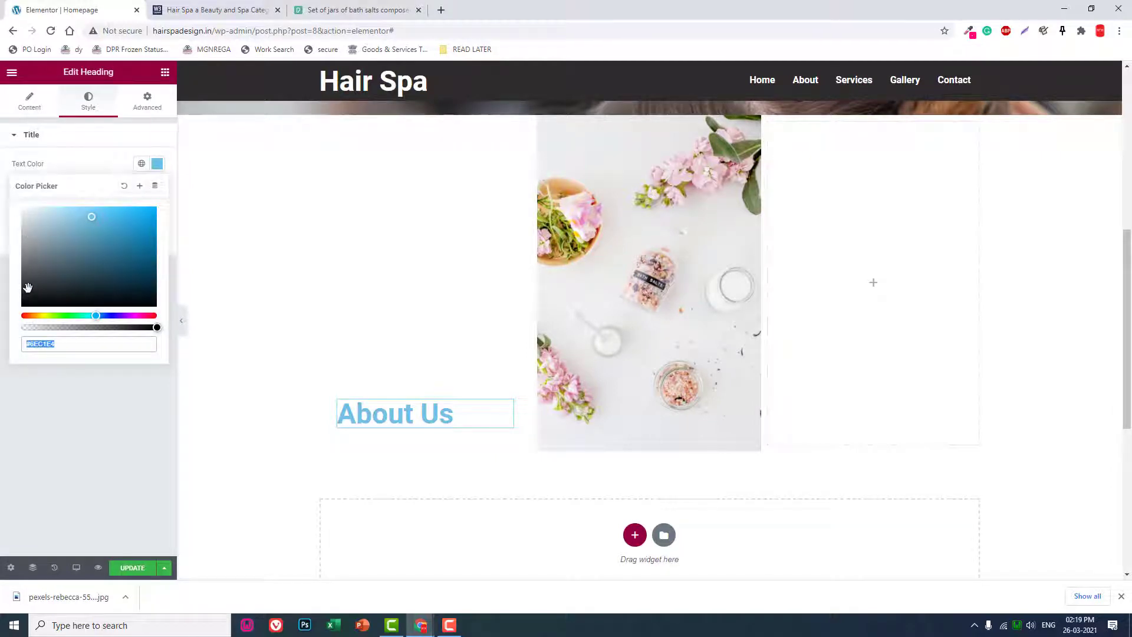
{"action": "left_click", "coordinate": [28, 287]}
{"action": "left_click", "coordinate": [28, 436]}
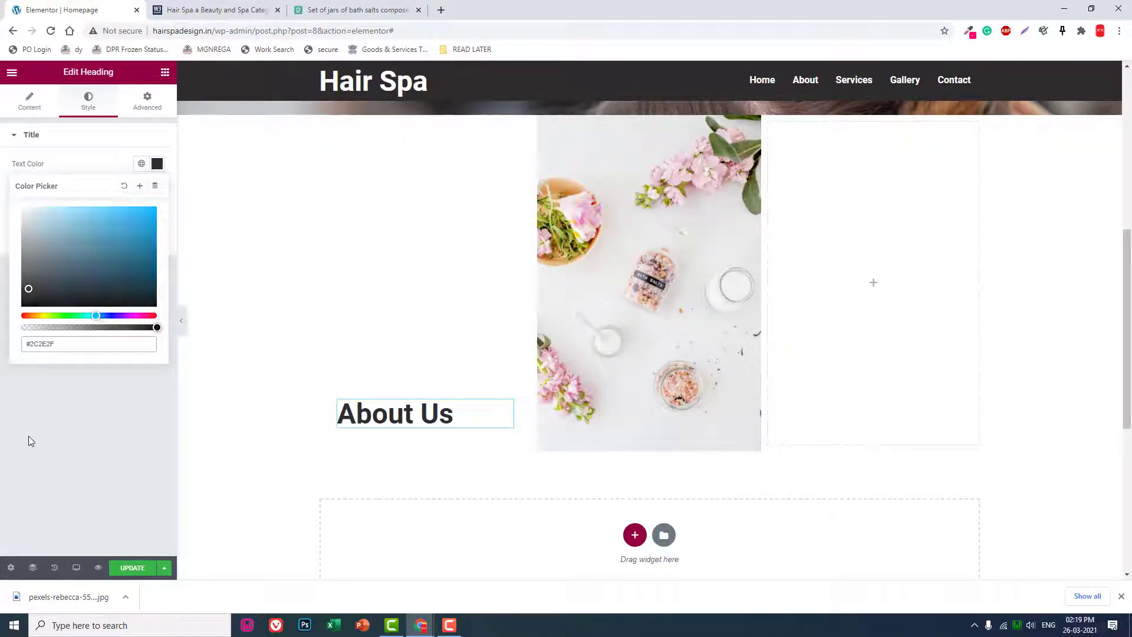
{"action": "left_click", "coordinate": [167, 75]}
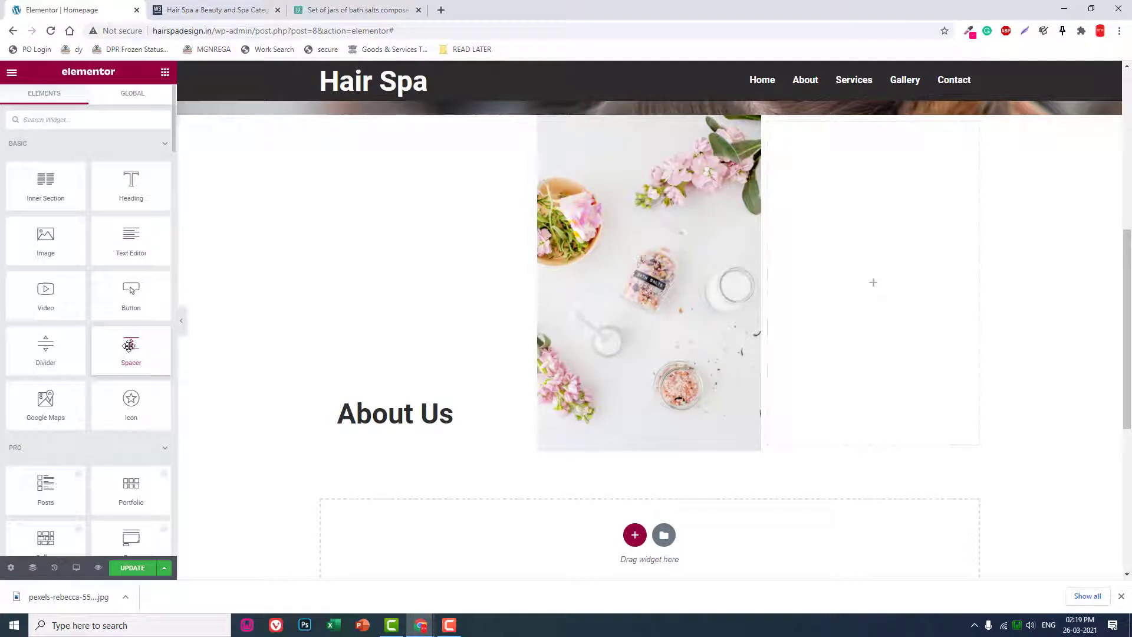
{"action": "left_click_drag", "start_coordinate": [66, 351], "coordinate": [426, 425]}
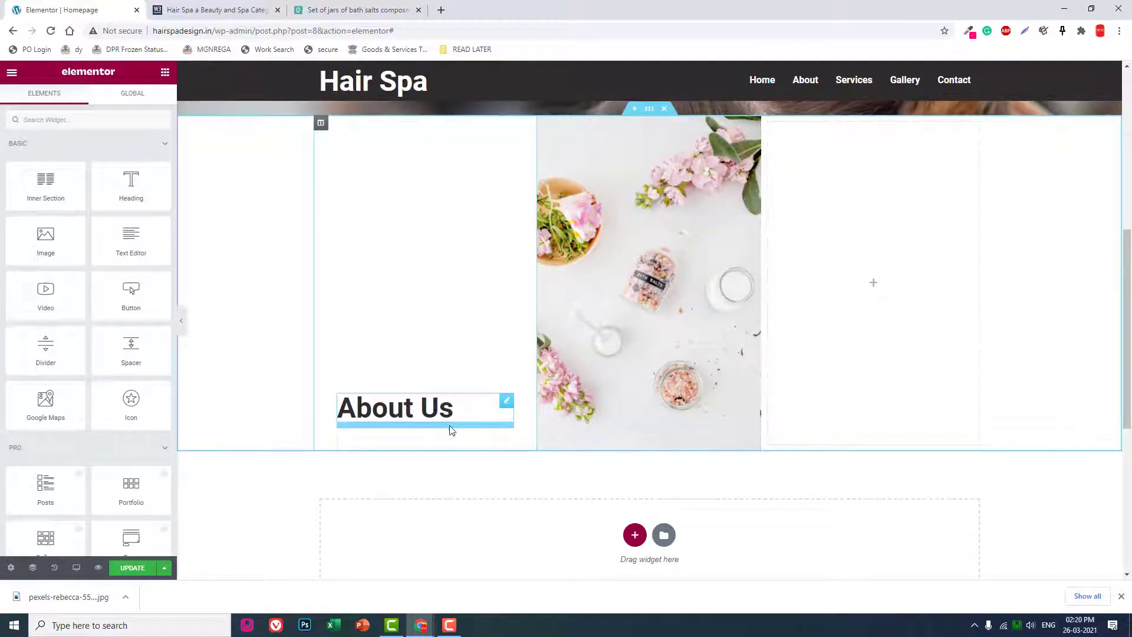
{"action": "left_click", "coordinate": [412, 430]}
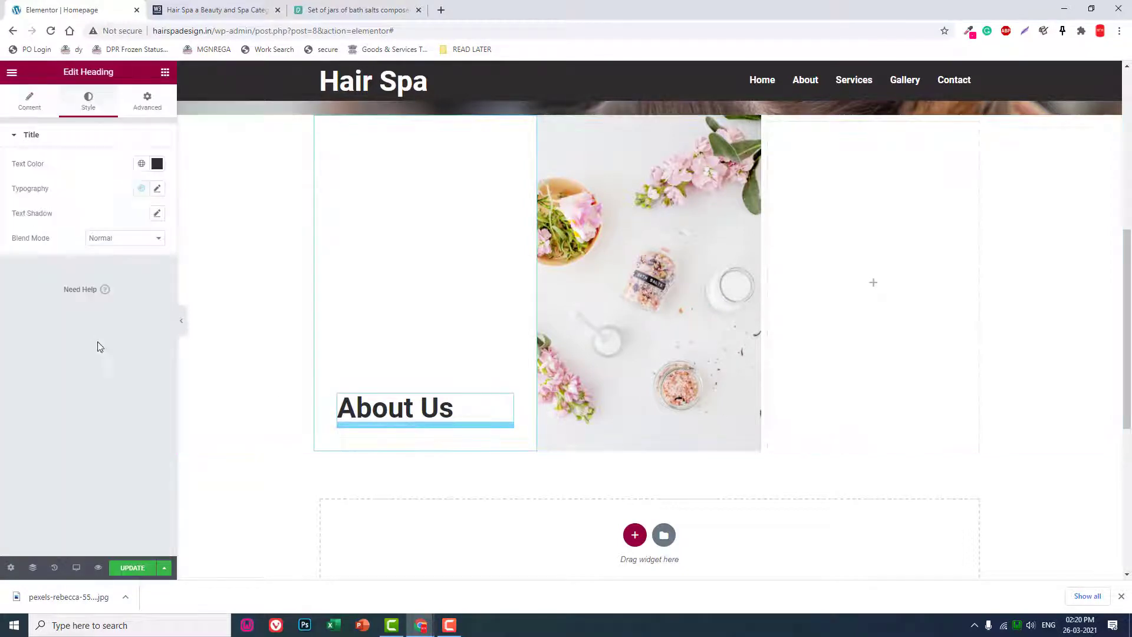
Add a Divider widget below the About Us heading and shorten it to about a fifth of its full width.
{"action": "left_click", "coordinate": [165, 73]}
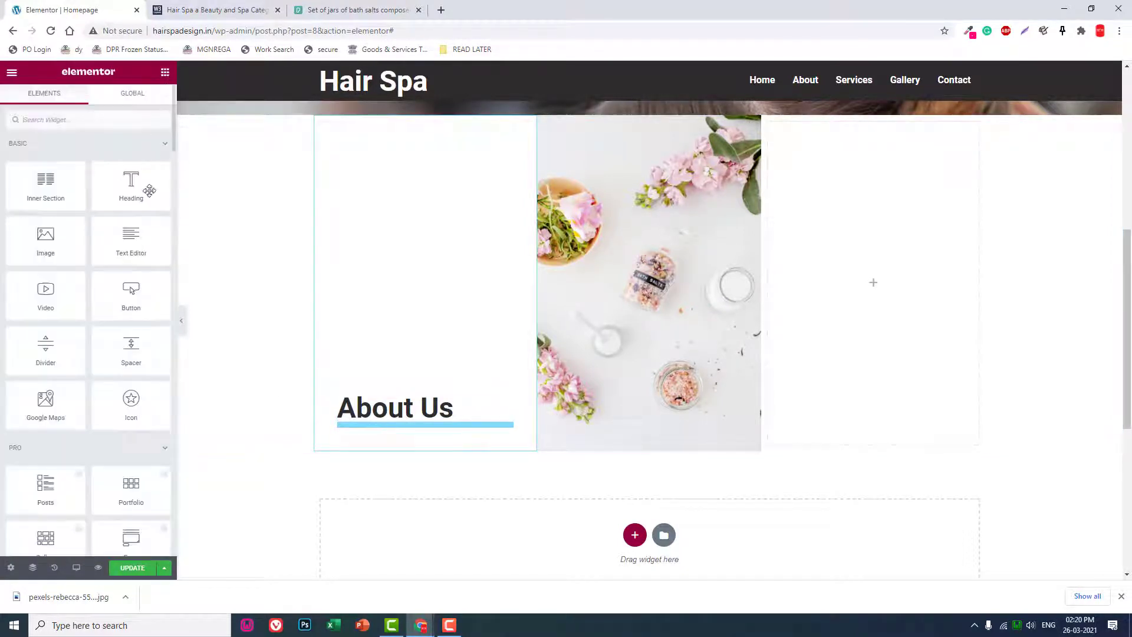
{"action": "left_click_drag", "start_coordinate": [66, 357], "coordinate": [397, 407]}
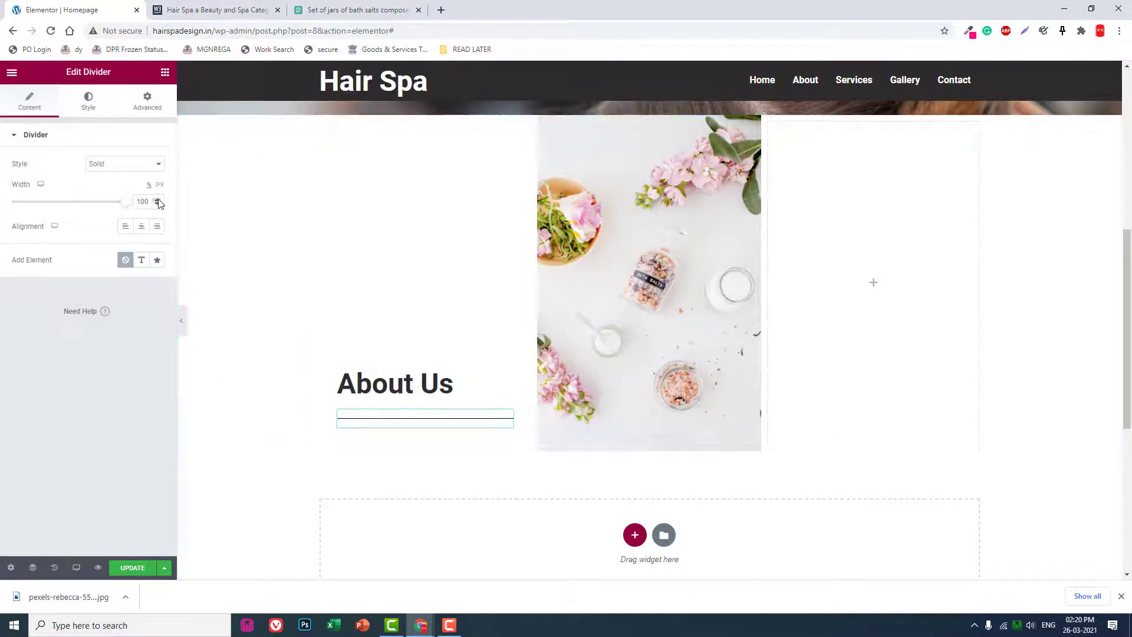
{"action": "left_click_drag", "start_coordinate": [127, 208], "coordinate": [49, 211]}
Sample the pink #FF0779 from the "New Hair Styles" title on the demo template page with the color picker.
{"action": "left_click", "coordinate": [88, 105]}
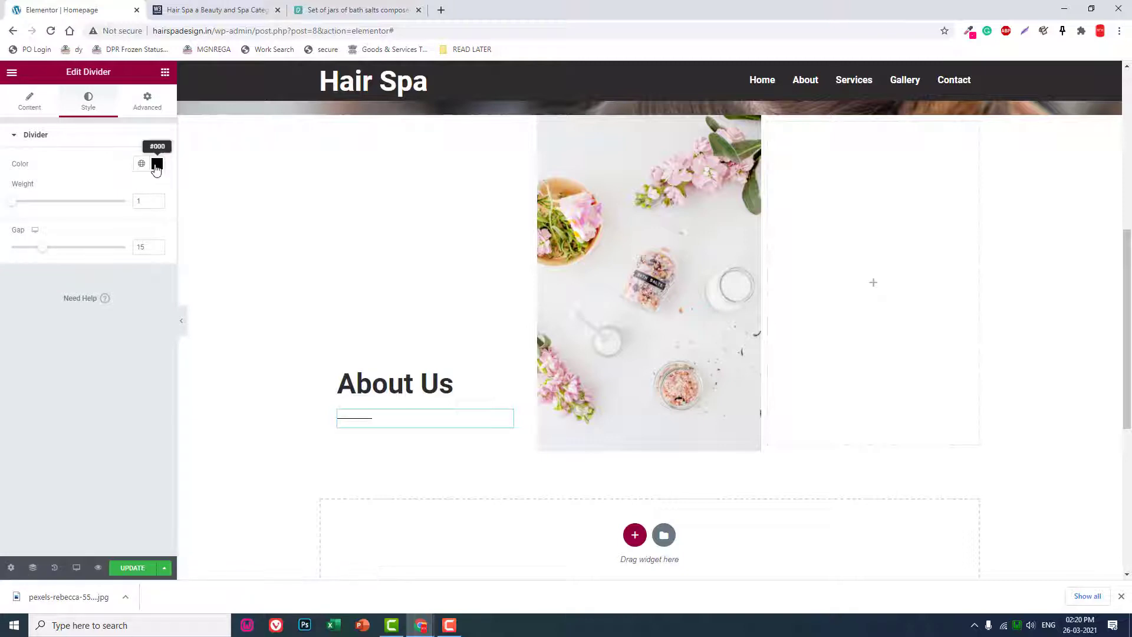
{"action": "left_click", "coordinate": [968, 32]}
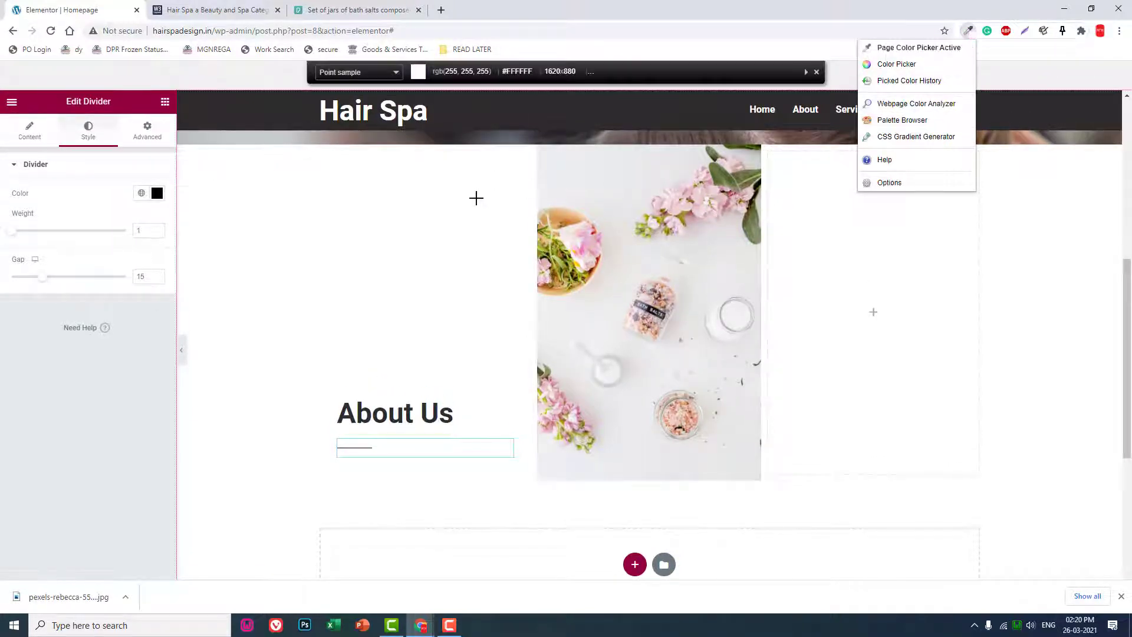
{"action": "left_click", "coordinate": [216, 5]}
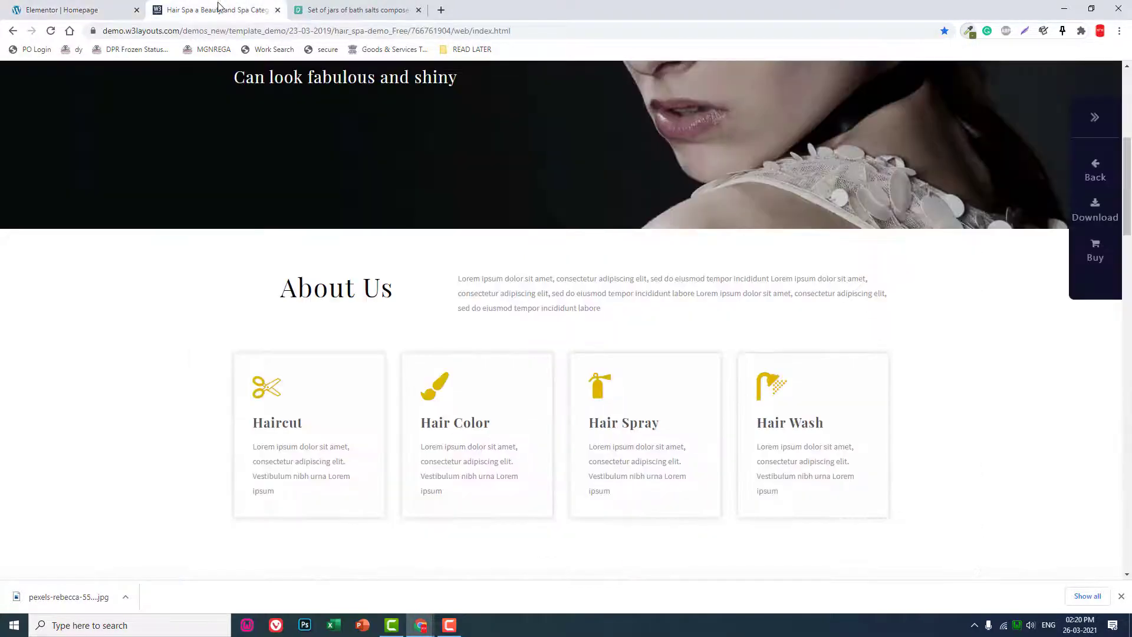
{"action": "scroll", "coordinate": [826, 176], "scroll_direction": "up", "scroll_amount": 6}
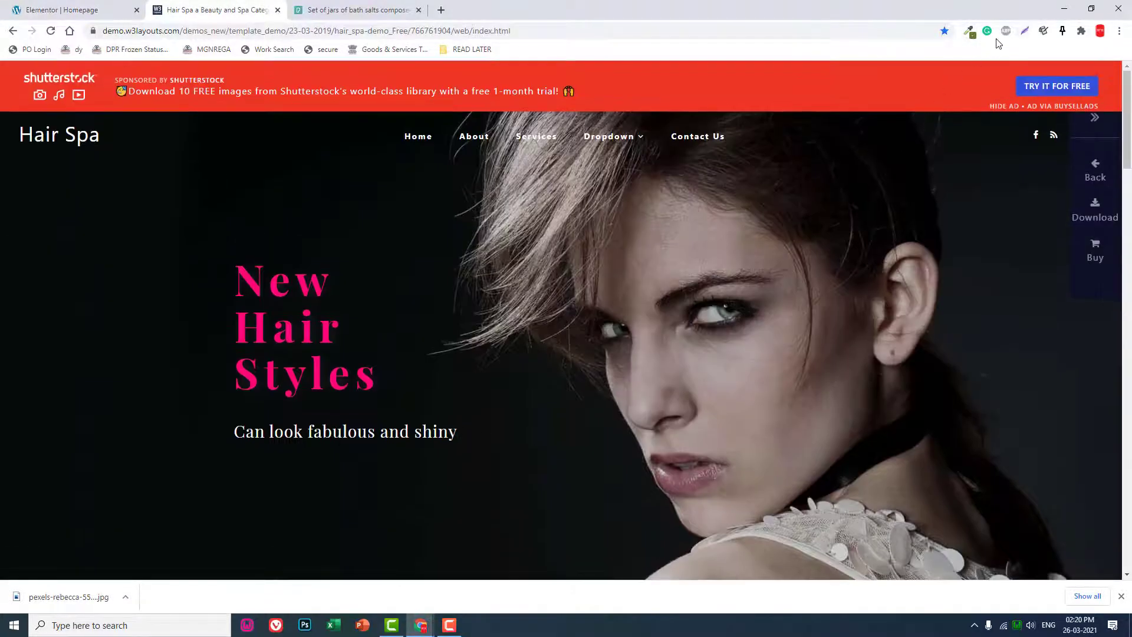
{"action": "left_click", "coordinate": [970, 32]}
{"action": "left_click", "coordinate": [920, 45]}
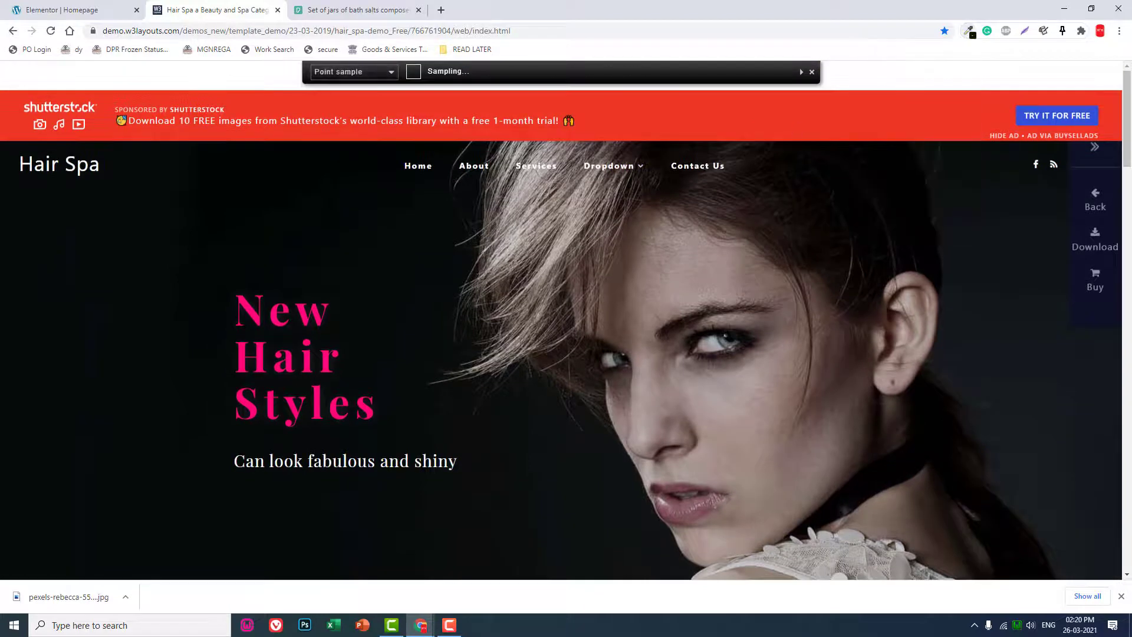
{"action": "left_click", "coordinate": [316, 312]}
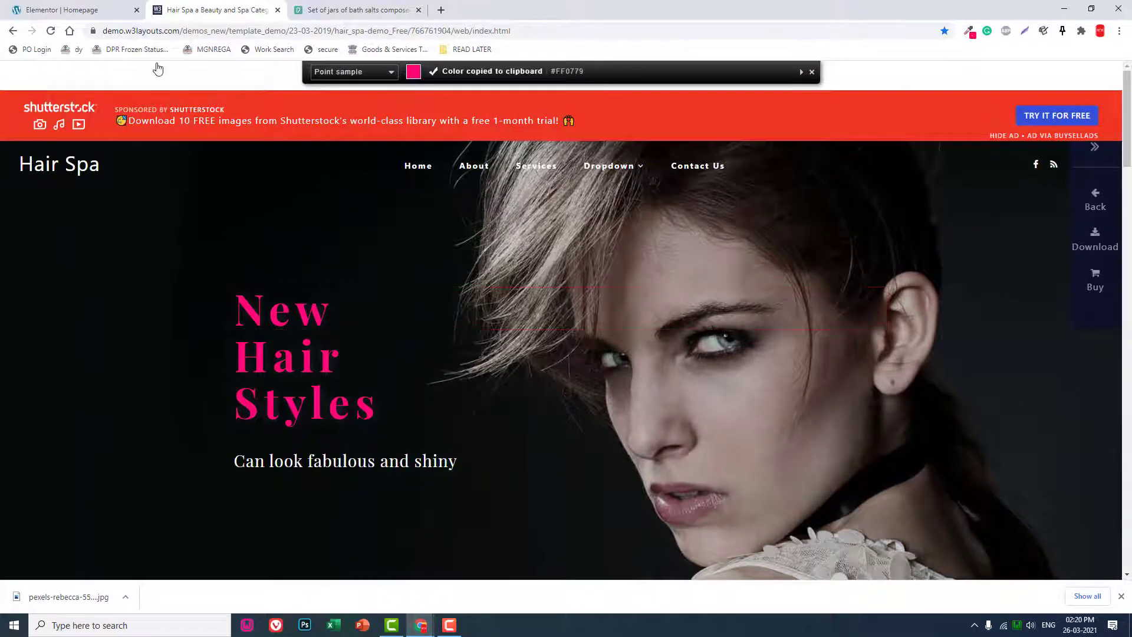
Switch back to Elementor and apply the copied pink #FF0779 to the divider, with a weight of 3.
{"action": "left_click", "coordinate": [88, 10]}
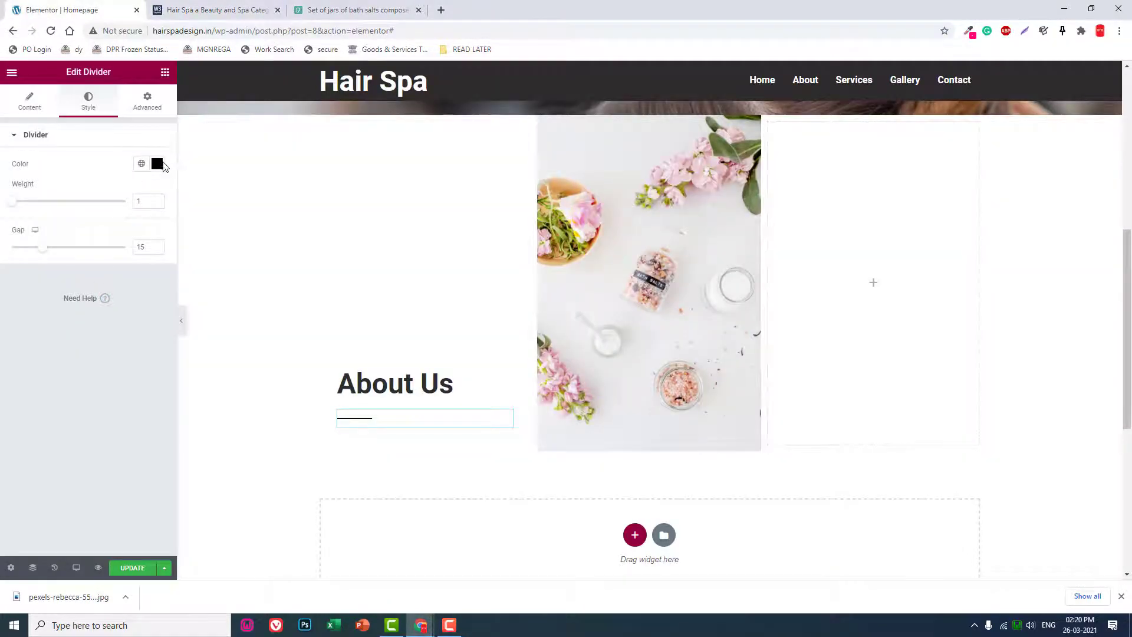
{"action": "left_click", "coordinate": [157, 163]}
{"action": "key", "text": "ctrl+v"}
{"action": "left_click", "coordinate": [79, 409]}
{"action": "type", "text": "3"}
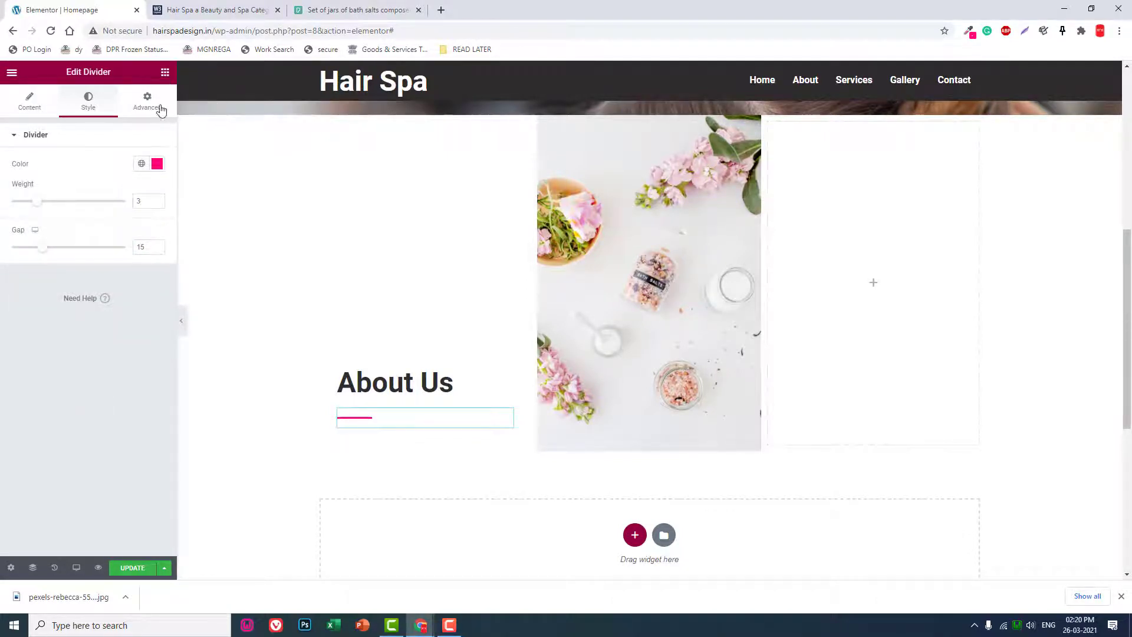
Add a Text Editor widget below the divider and set its lorem ipsum paragraph to justified alignment.
{"action": "left_click", "coordinate": [166, 71]}
{"action": "left_click_drag", "start_coordinate": [127, 233], "coordinate": [381, 413]}
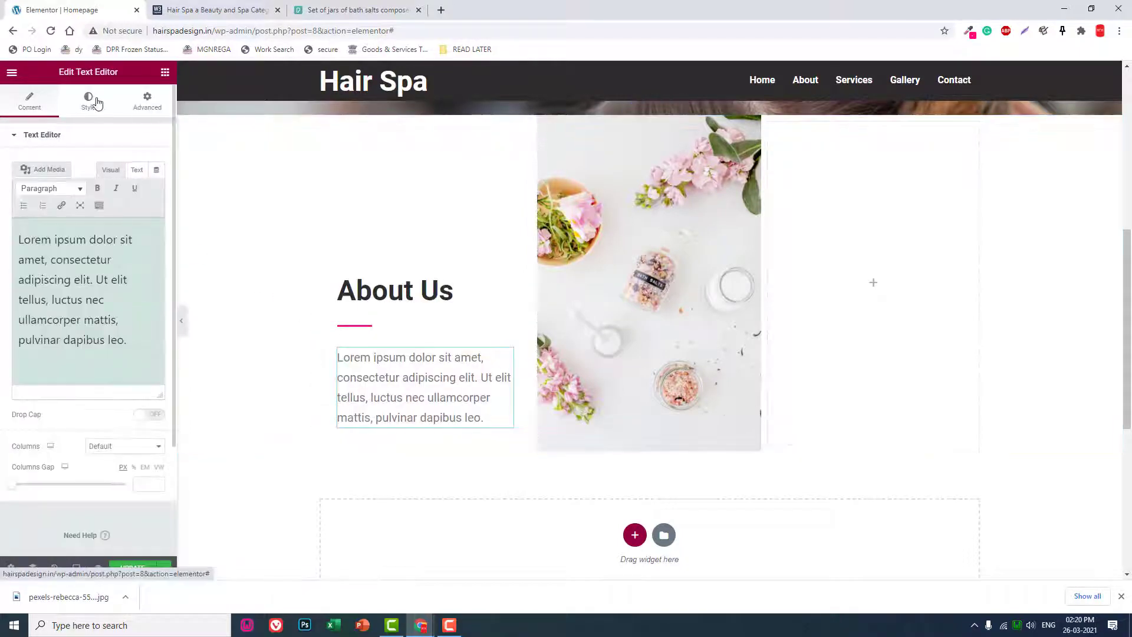
{"action": "left_click", "coordinate": [88, 102]}
{"action": "left_click", "coordinate": [154, 165]}
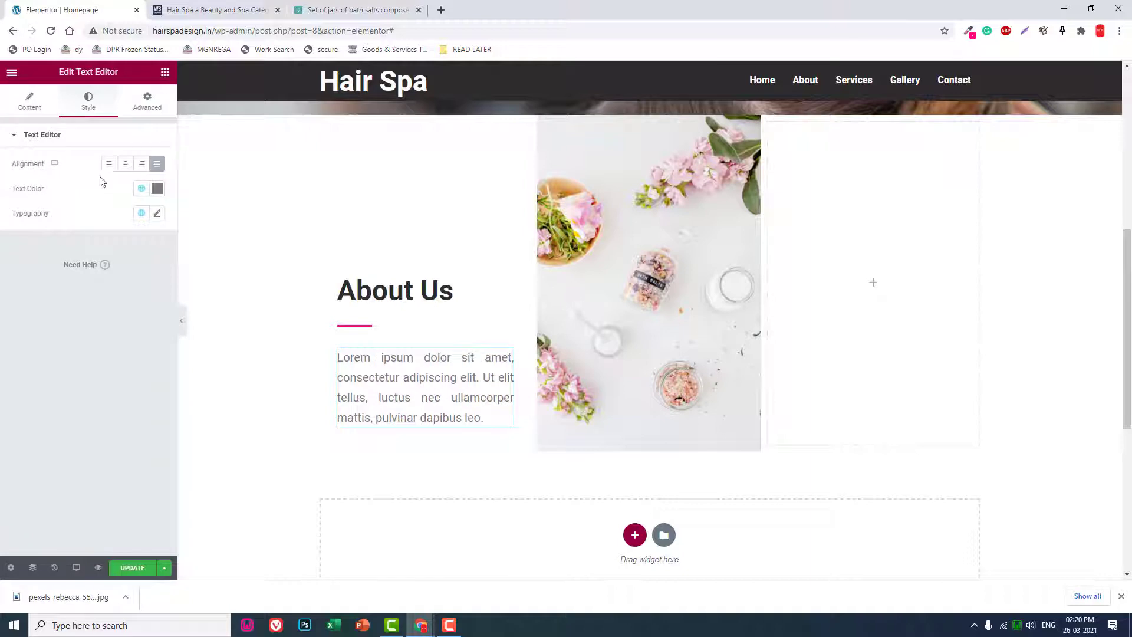
{"action": "left_click", "coordinate": [29, 105]}
Preview the About Us section at full page width and examine how it sits below the hero banner.
{"action": "left_click", "coordinate": [181, 320]}
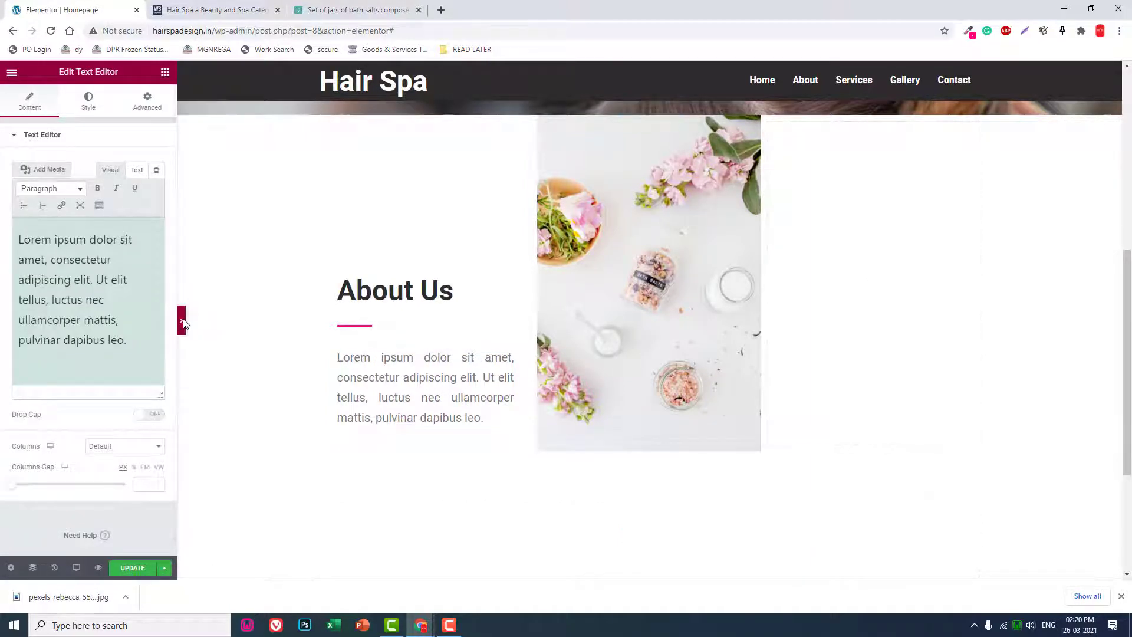
{"action": "scroll", "coordinate": [259, 303], "scroll_direction": "up", "scroll_amount": 3}
{"action": "scroll", "coordinate": [258, 303], "scroll_direction": "down", "scroll_amount": 2}
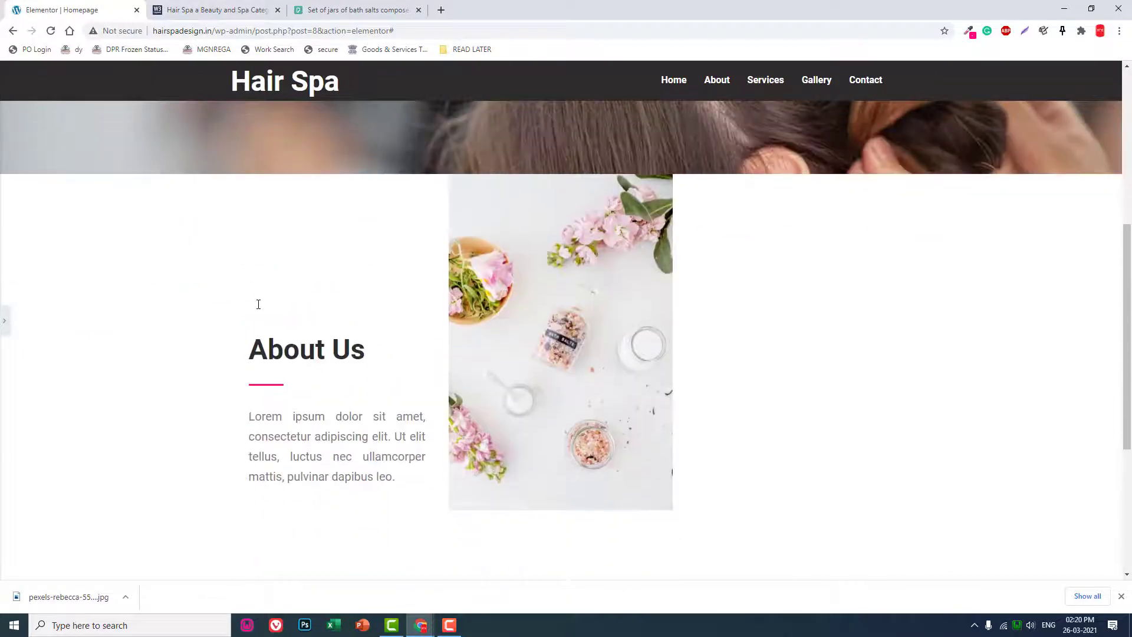
{"action": "left_click", "coordinate": [4, 320]}
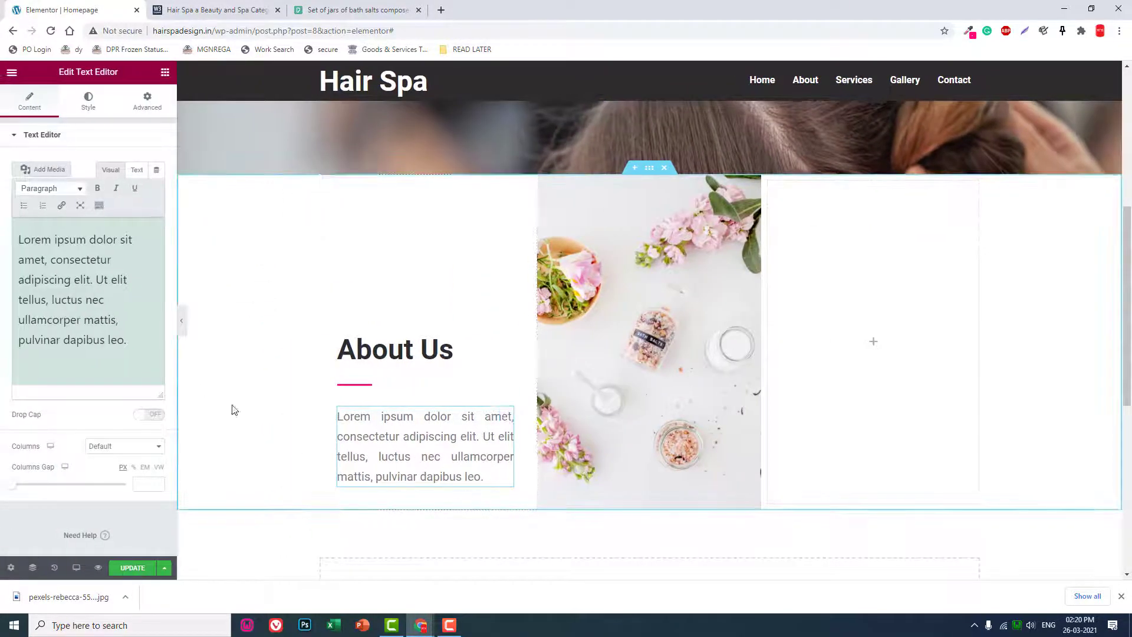
{"action": "left_click", "coordinate": [181, 320]}
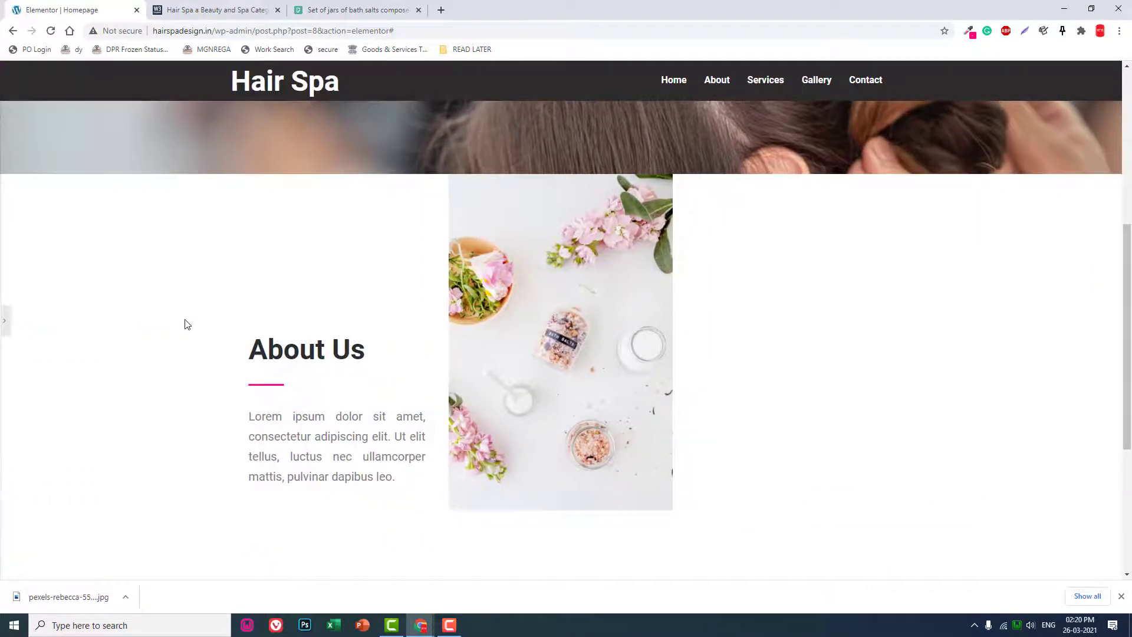
{"action": "scroll", "coordinate": [184, 325], "scroll_direction": "up", "scroll_amount": 2}
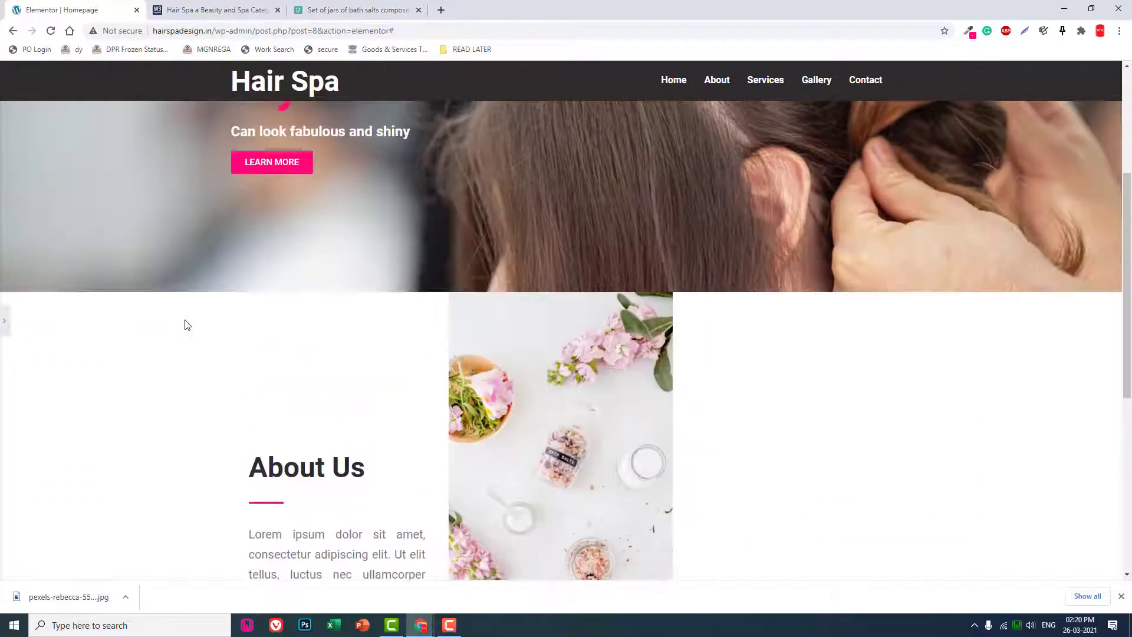
{"action": "scroll", "coordinate": [185, 325], "scroll_direction": "down", "scroll_amount": 2}
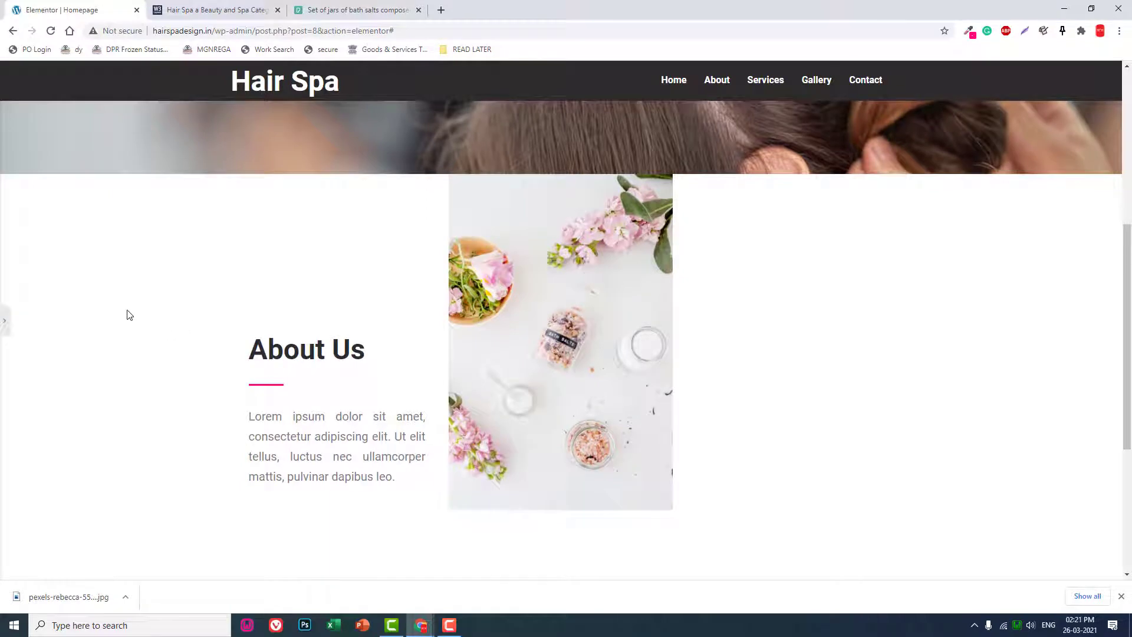
Add a Text Editor widget to the empty third column and set that column's padding to 40 px on all sides.
{"action": "left_click", "coordinate": [3, 316]}
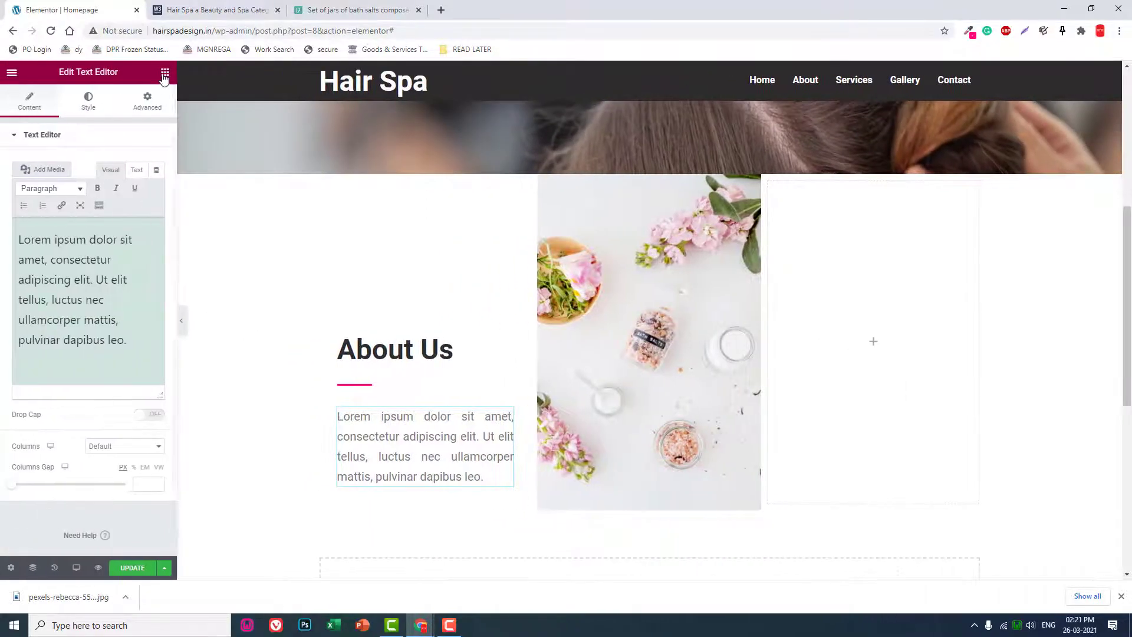
{"action": "left_click", "coordinate": [165, 72]}
{"action": "left_click_drag", "start_coordinate": [127, 238], "coordinate": [775, 299]}
{"action": "left_click", "coordinate": [769, 182]}
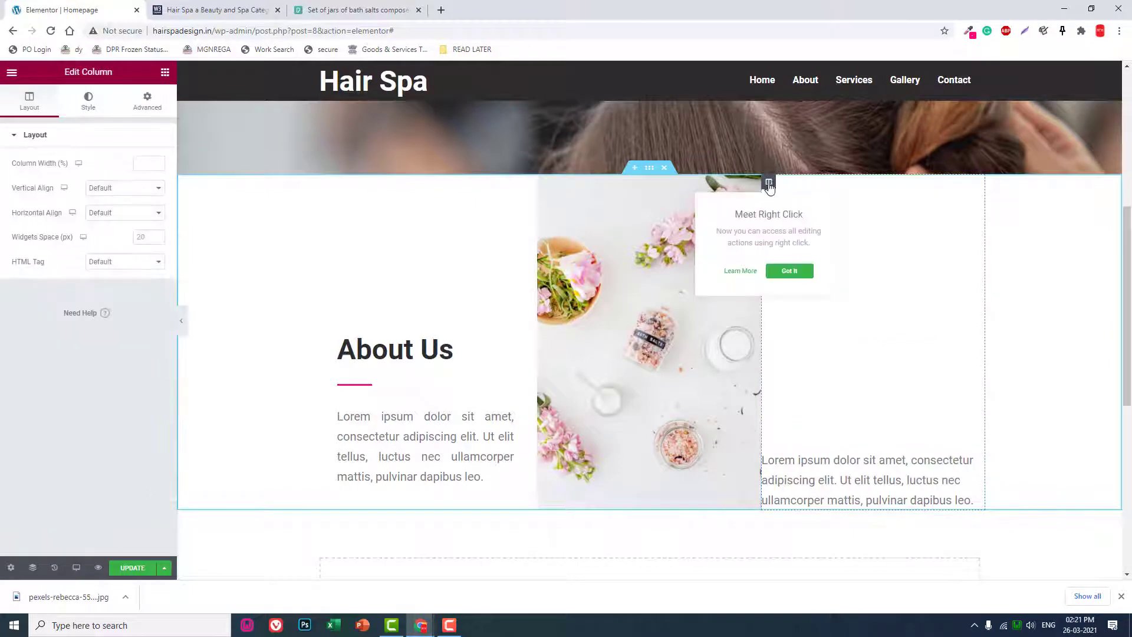
{"action": "left_click", "coordinate": [146, 101]}
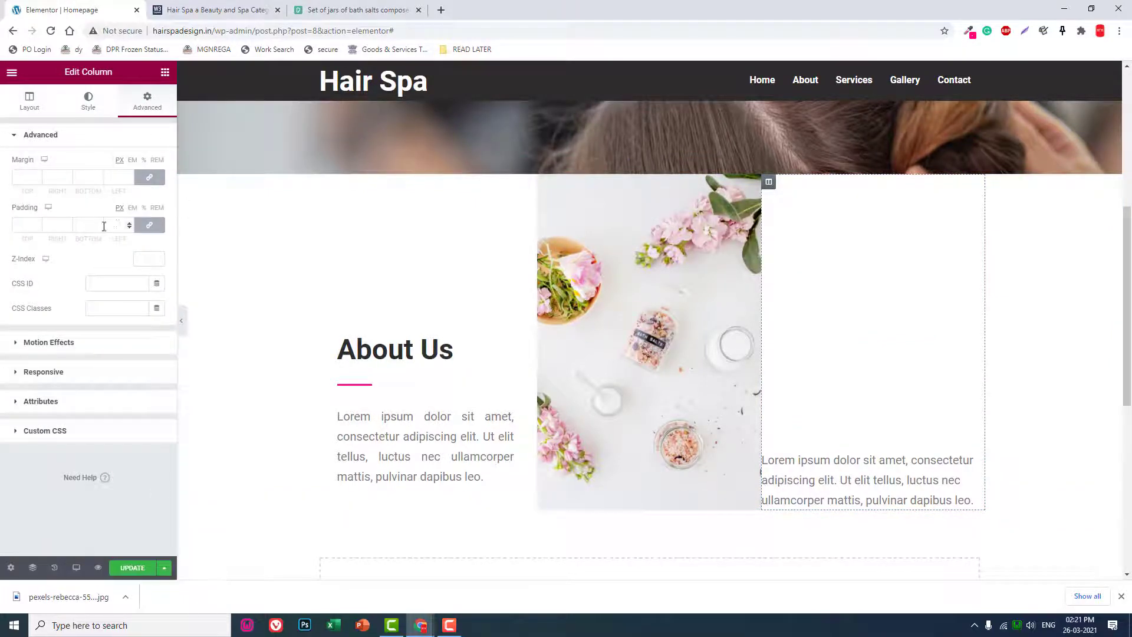
{"action": "type", "text": "40"}
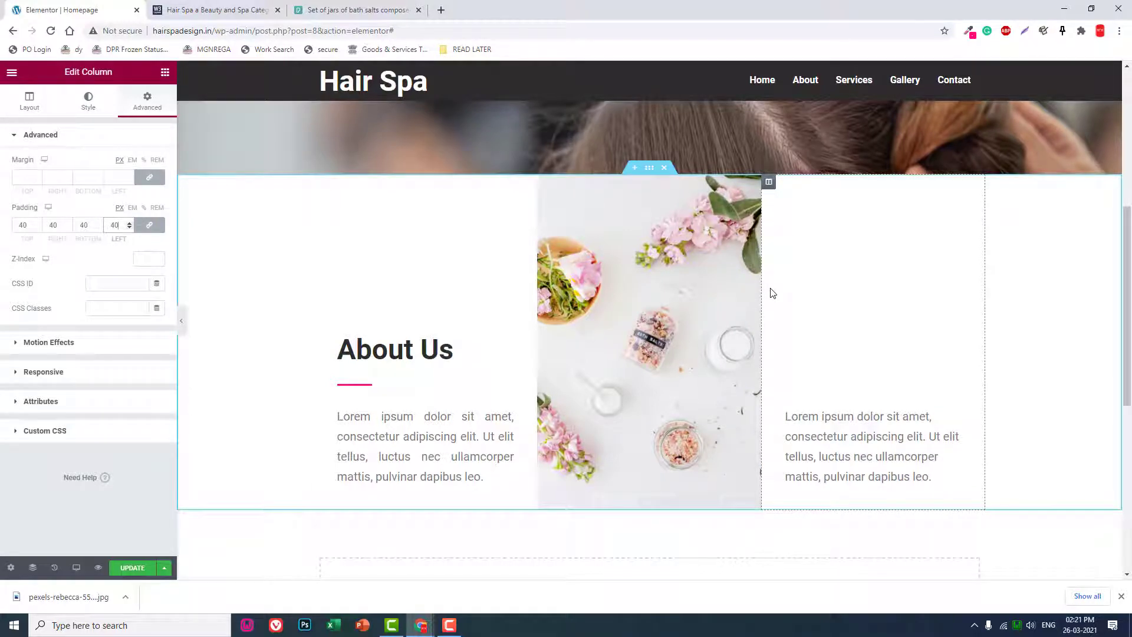
{"action": "left_click", "coordinate": [39, 105]}
Switch to the demo template page and examine its About Us and Our Services sections for reference.
{"action": "left_click", "coordinate": [814, 425]}
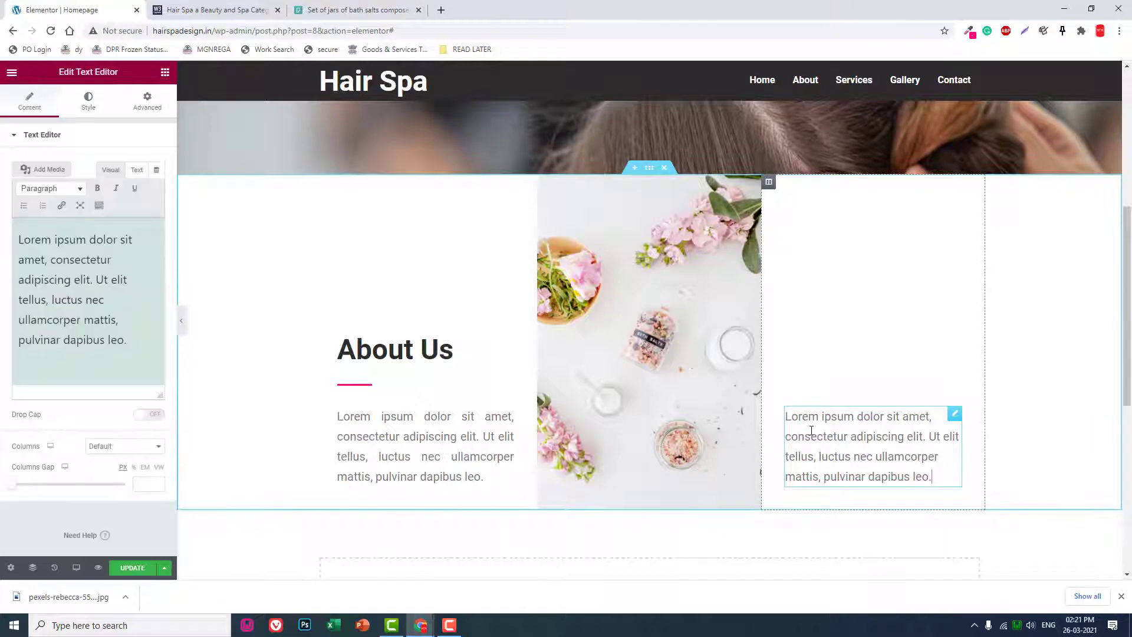
{"action": "left_click", "coordinate": [219, 10]}
{"action": "scroll", "coordinate": [565, 222], "scroll_direction": "down", "scroll_amount": 10}
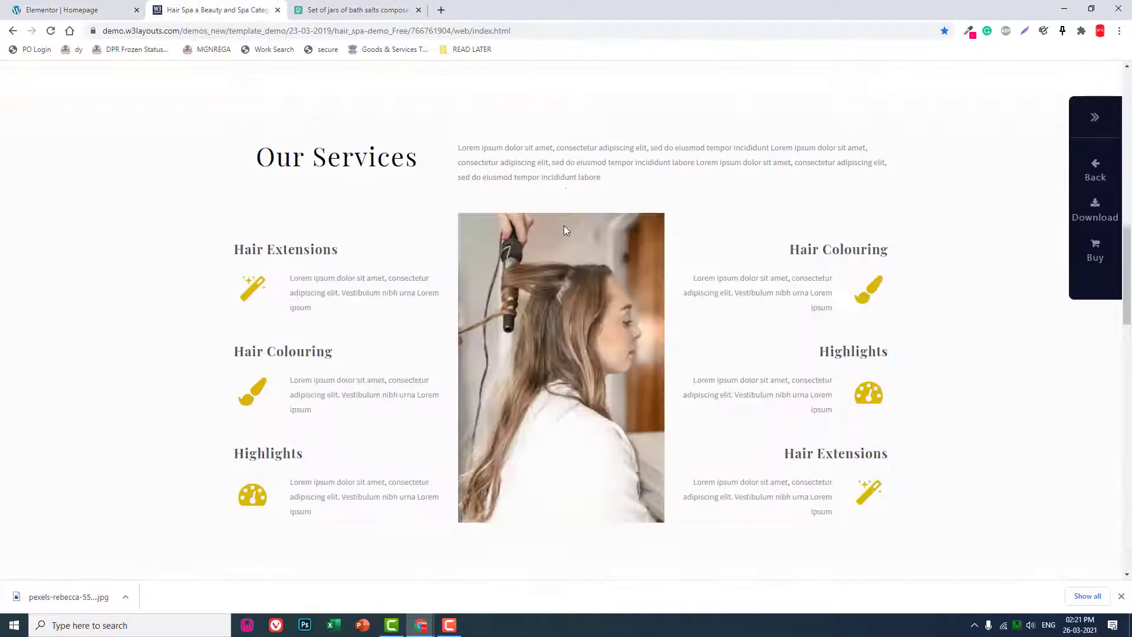
{"action": "scroll", "coordinate": [561, 227], "scroll_direction": "up", "scroll_amount": 6}
{"action": "scroll", "coordinate": [531, 203], "scroll_direction": "down", "scroll_amount": 1}
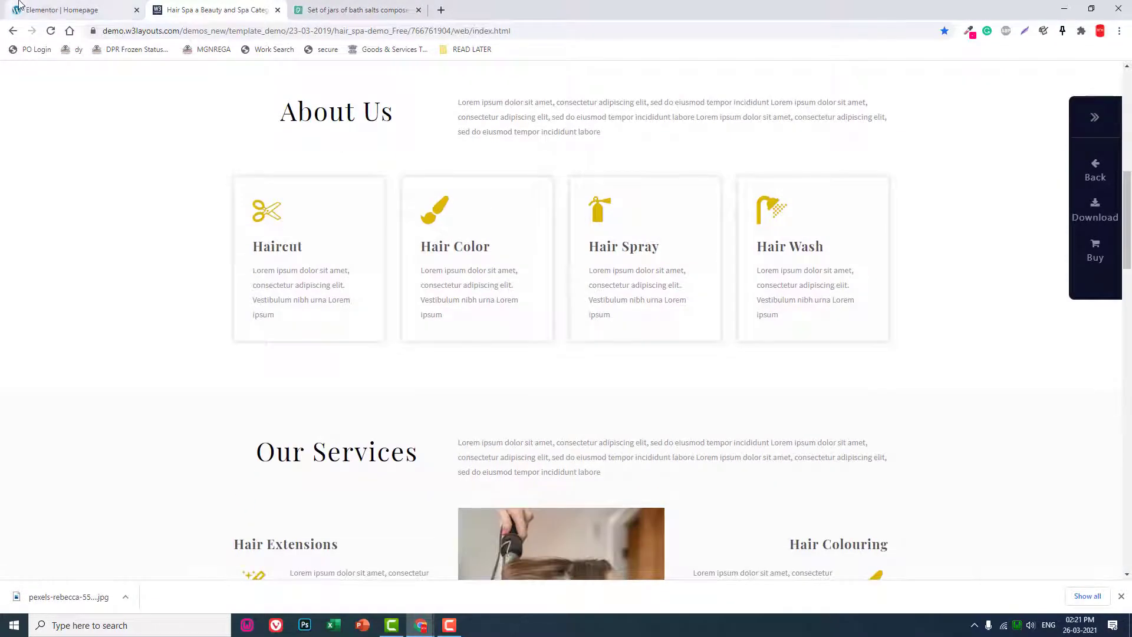
Return to Elementor, fill the third column's text with four consecutive copies of the lorem ipsum paragraph, and preview the section.
{"action": "left_click", "coordinate": [33, 10]}
{"action": "left_click_drag", "start_coordinate": [142, 344], "coordinate": [1, 168]}
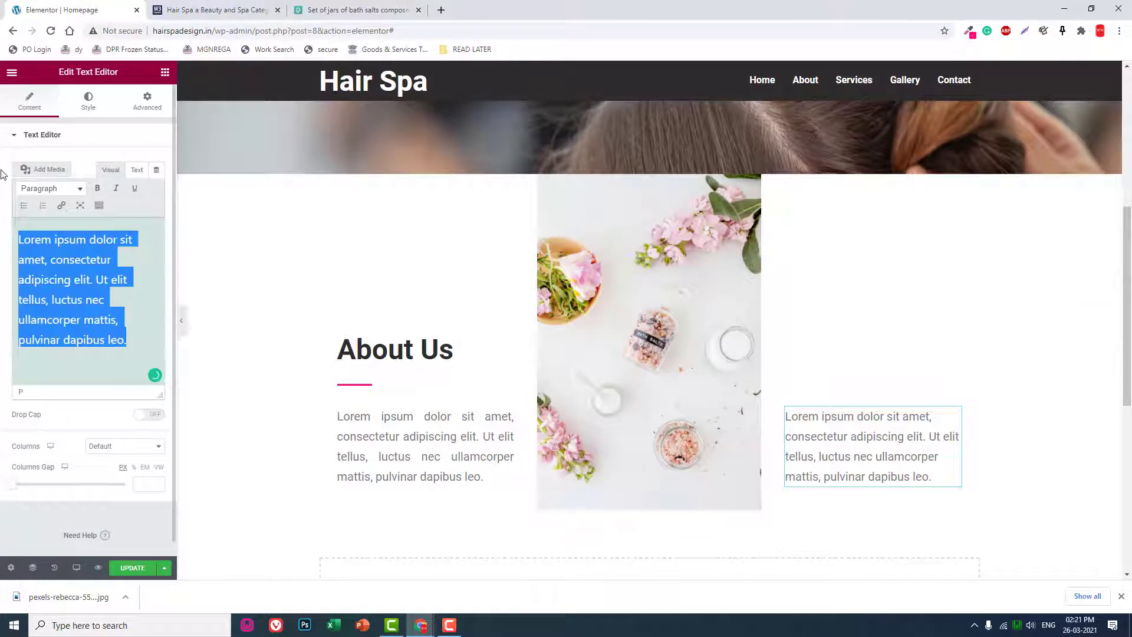
{"action": "key", "text": "ctrl+v"}
{"action": "key", "text": "ctrl+z"}
{"action": "key", "text": "Delete"}
{"action": "key", "text": "ctrl+v"}
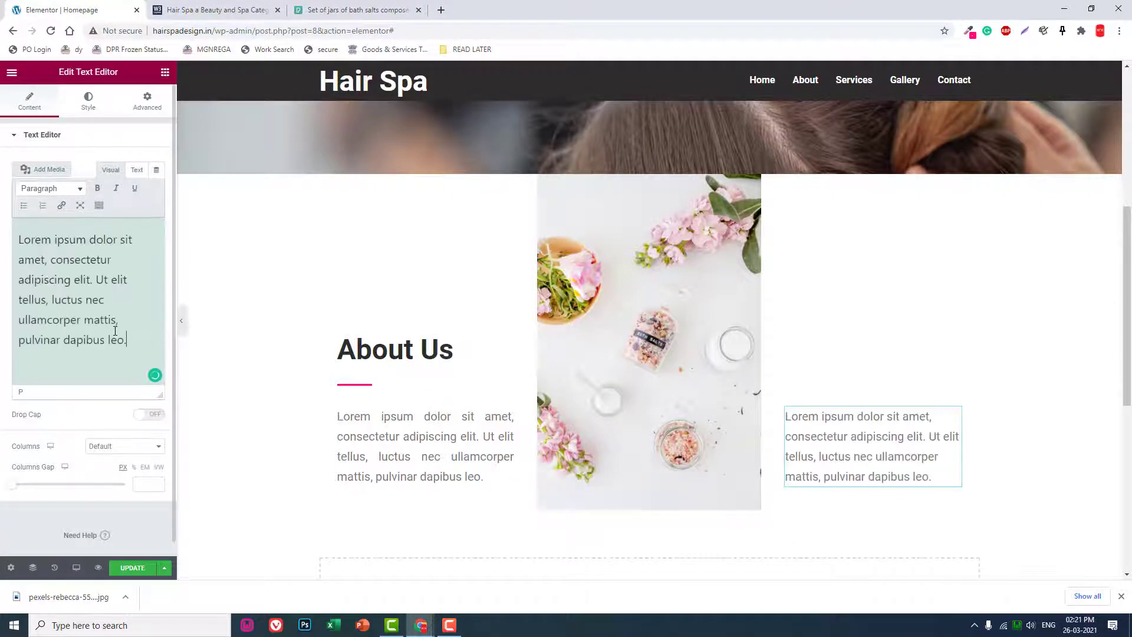
{"action": "key", "text": "ctrl+v"}
{"action": "key", "text": "ctrl+v"}
{"action": "key", "text": "ctrl+v"}
{"action": "key", "text": "ctrl+v"}
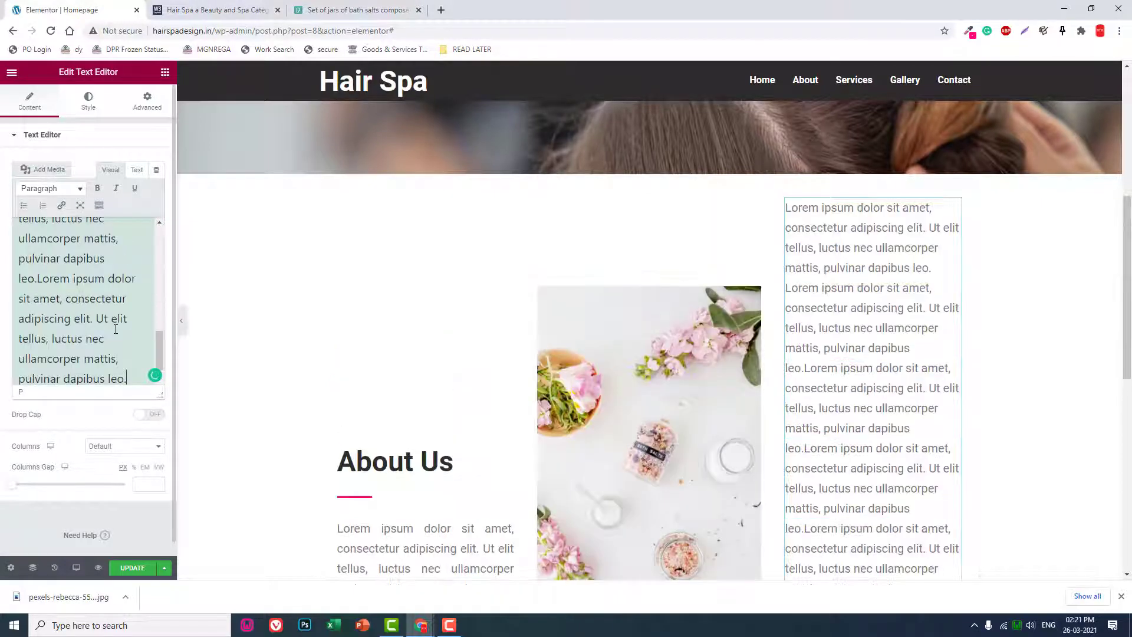
{"action": "key", "text": "ctrl+z"}
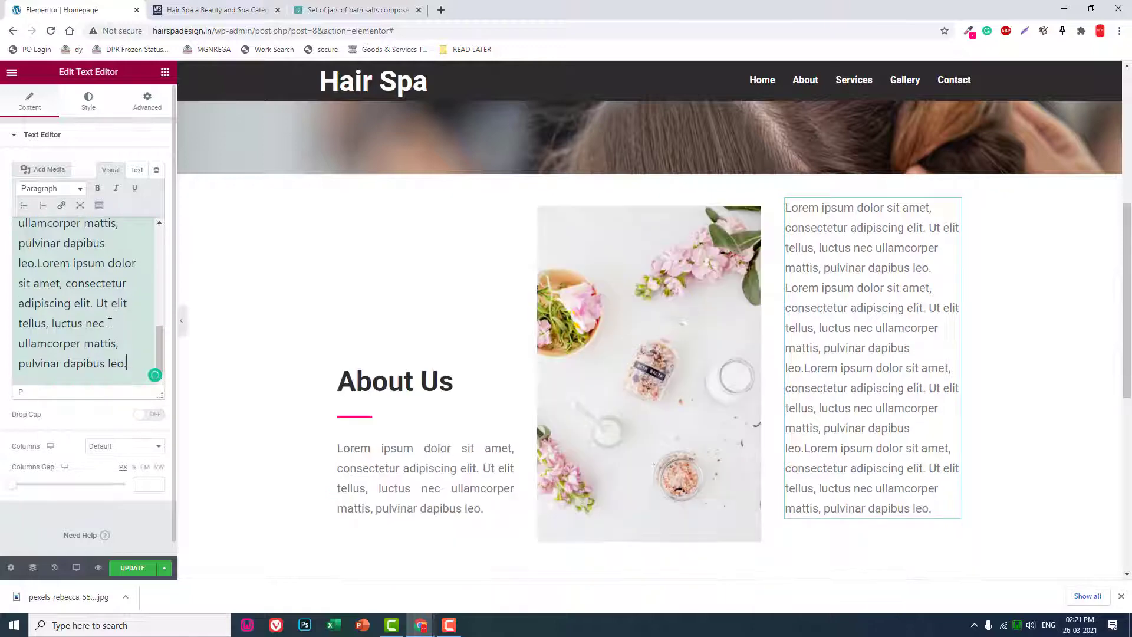
{"action": "left_click", "coordinate": [181, 321]}
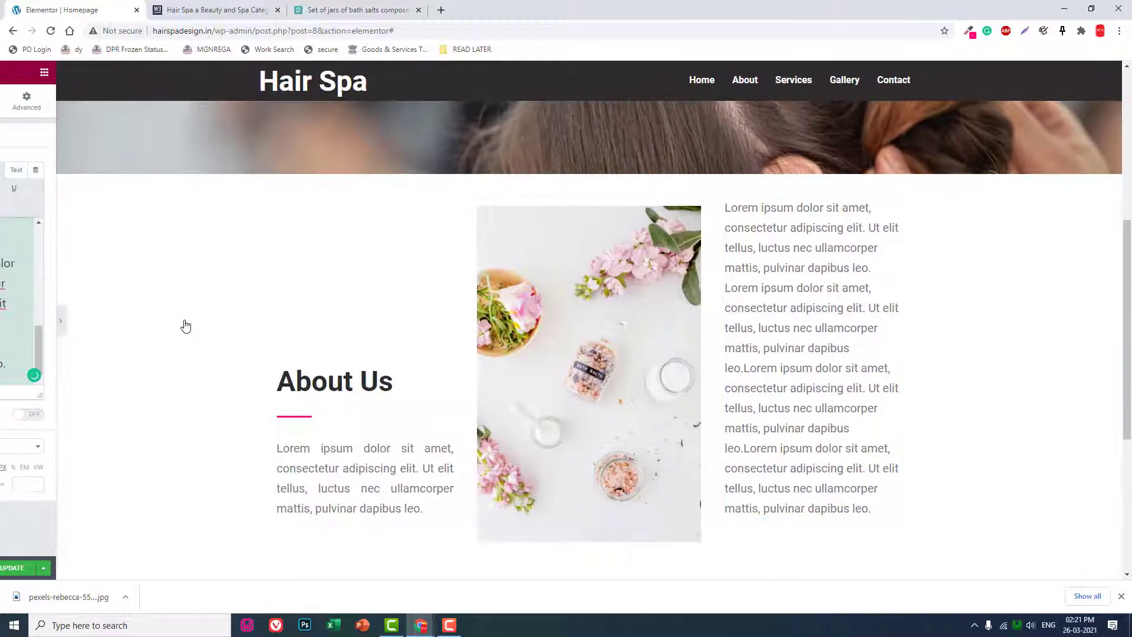
{"action": "left_click", "coordinate": [6, 323]}
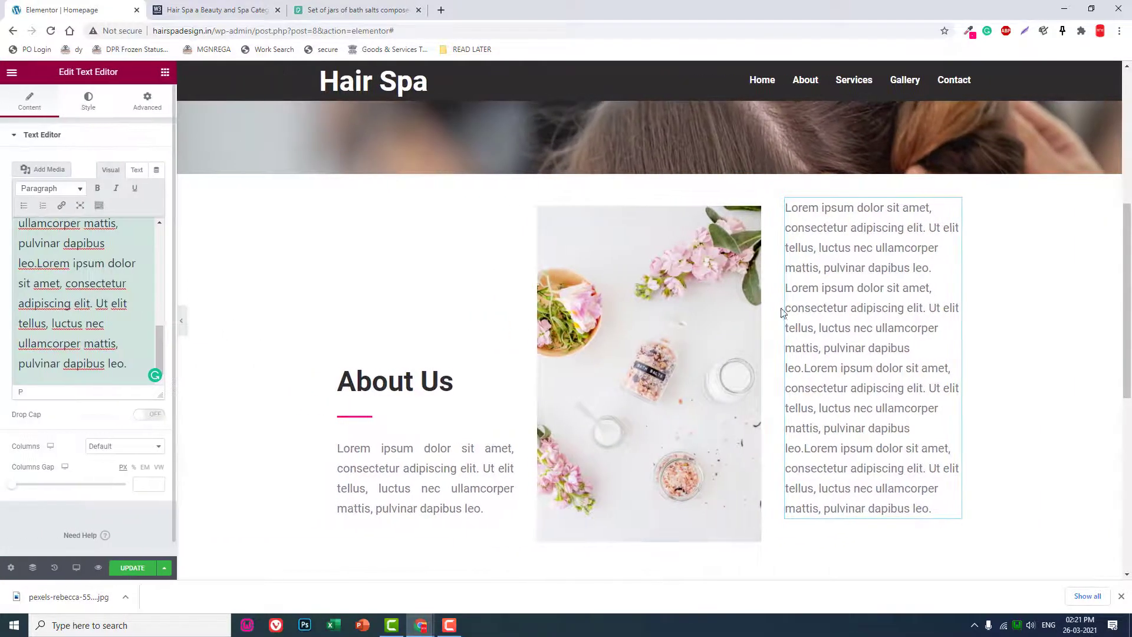
{"action": "left_click", "coordinate": [652, 239]}
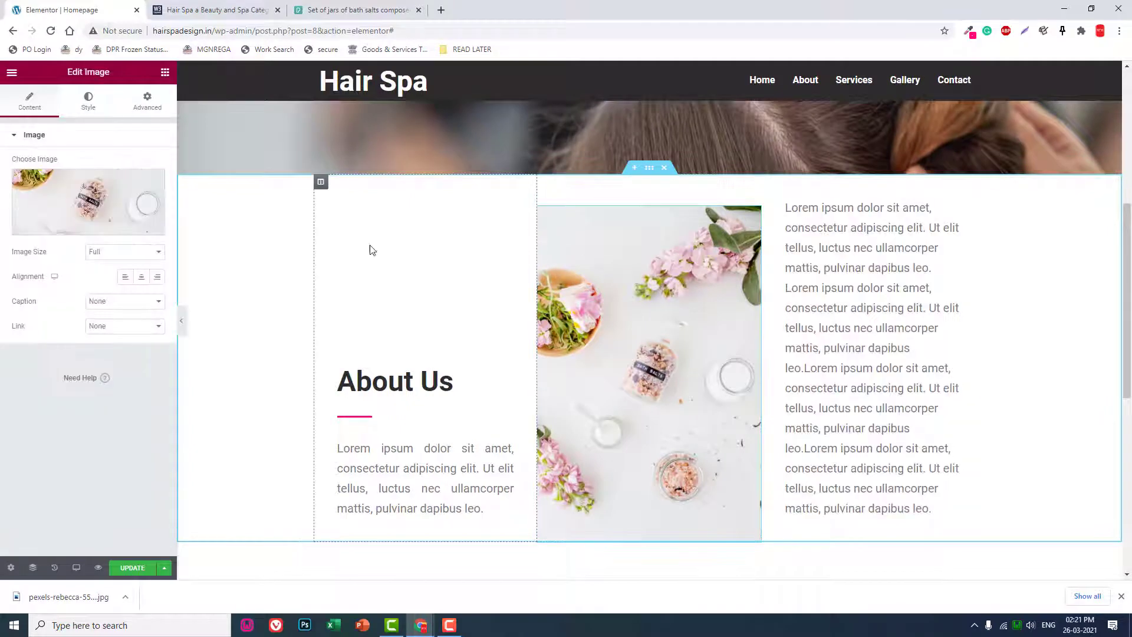
{"action": "left_click", "coordinate": [109, 215]}
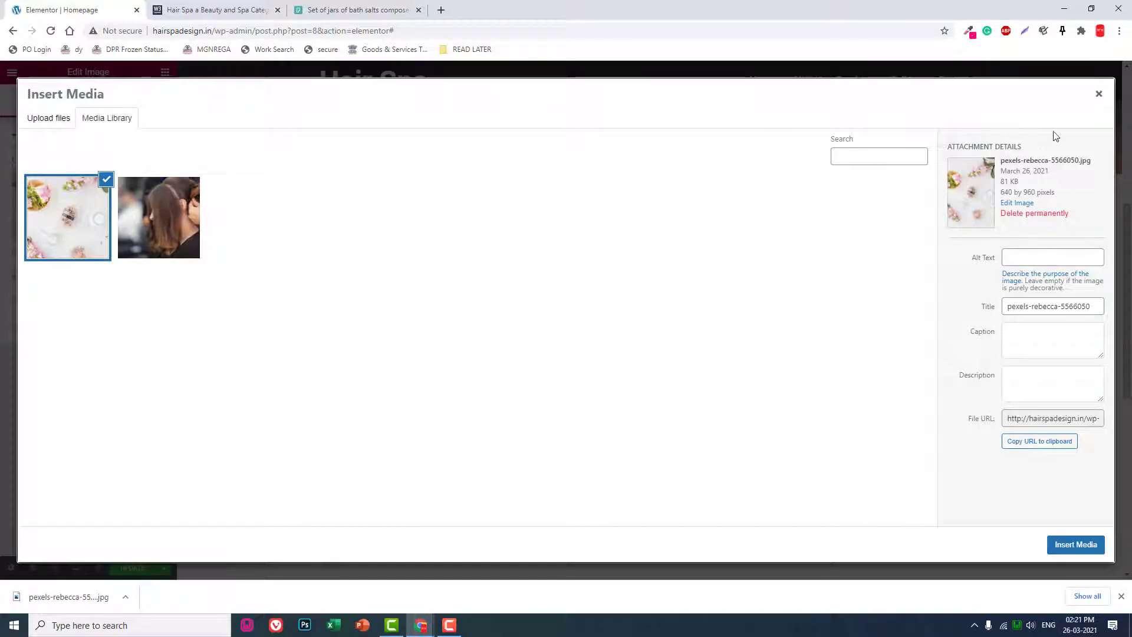
{"action": "left_click", "coordinate": [1100, 94]}
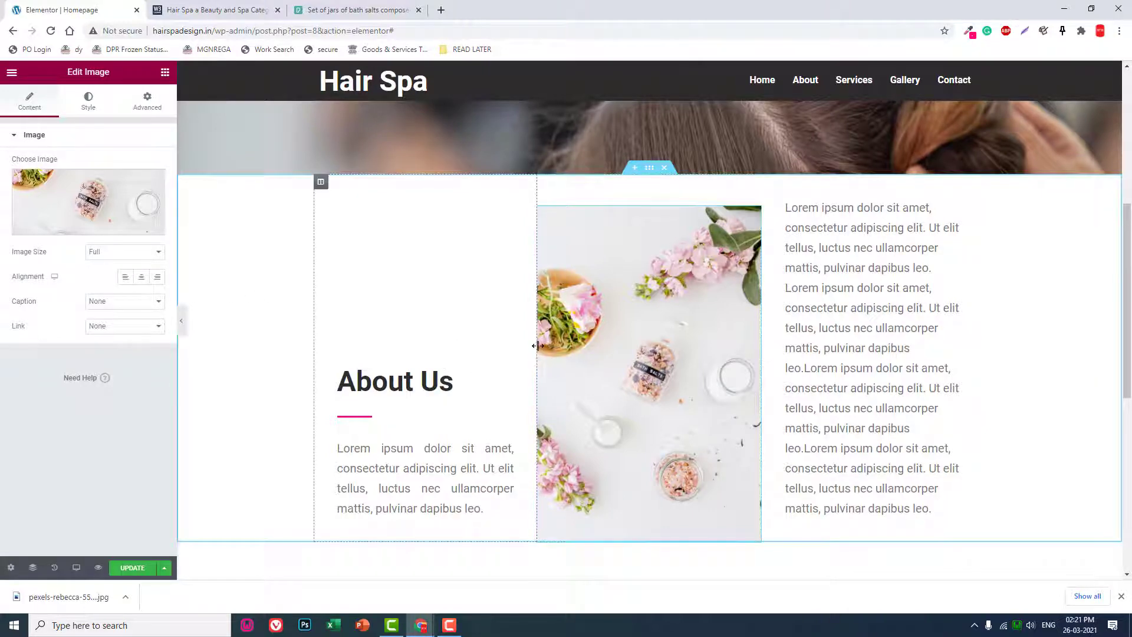
Narrow the About Us heading column to a column width of 30% and preview the section at full page width.
{"action": "left_click_drag", "start_coordinate": [513, 348], "coordinate": [497, 345]}
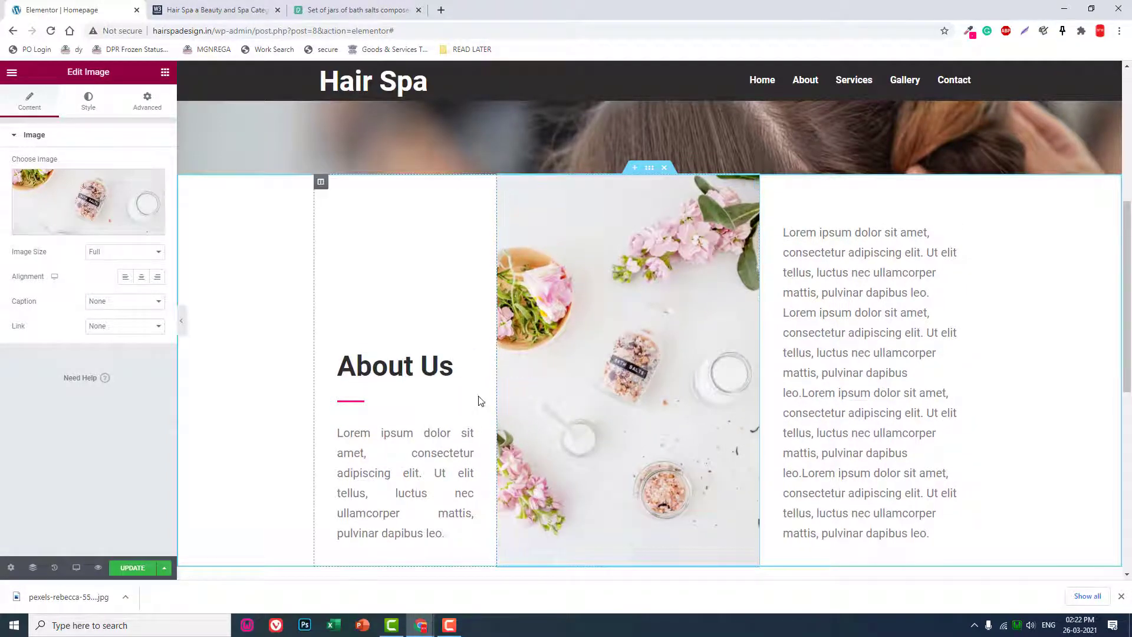
{"action": "left_click_drag", "start_coordinate": [498, 383], "coordinate": [506, 386]}
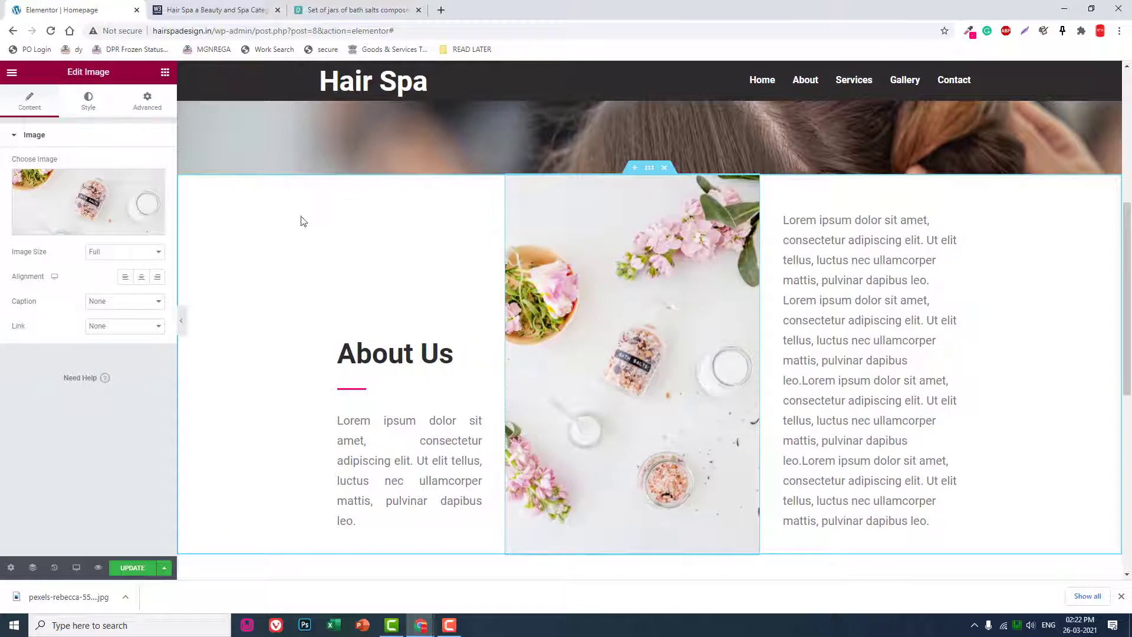
{"action": "left_click", "coordinate": [321, 182]}
{"action": "left_click", "coordinate": [120, 177]}
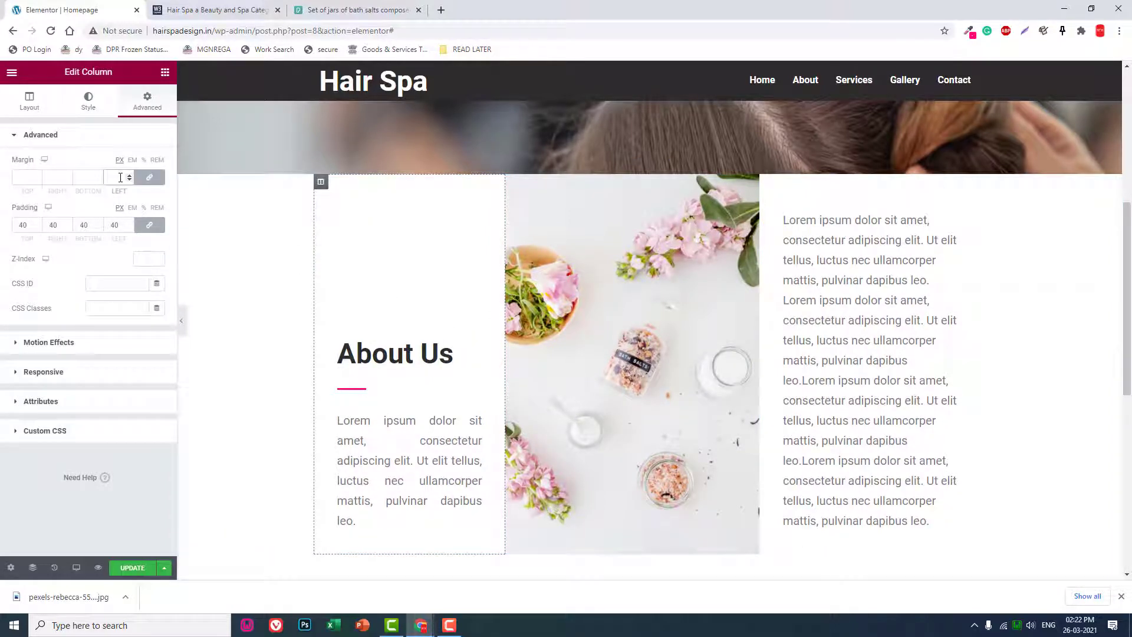
{"action": "left_click", "coordinate": [12, 108]}
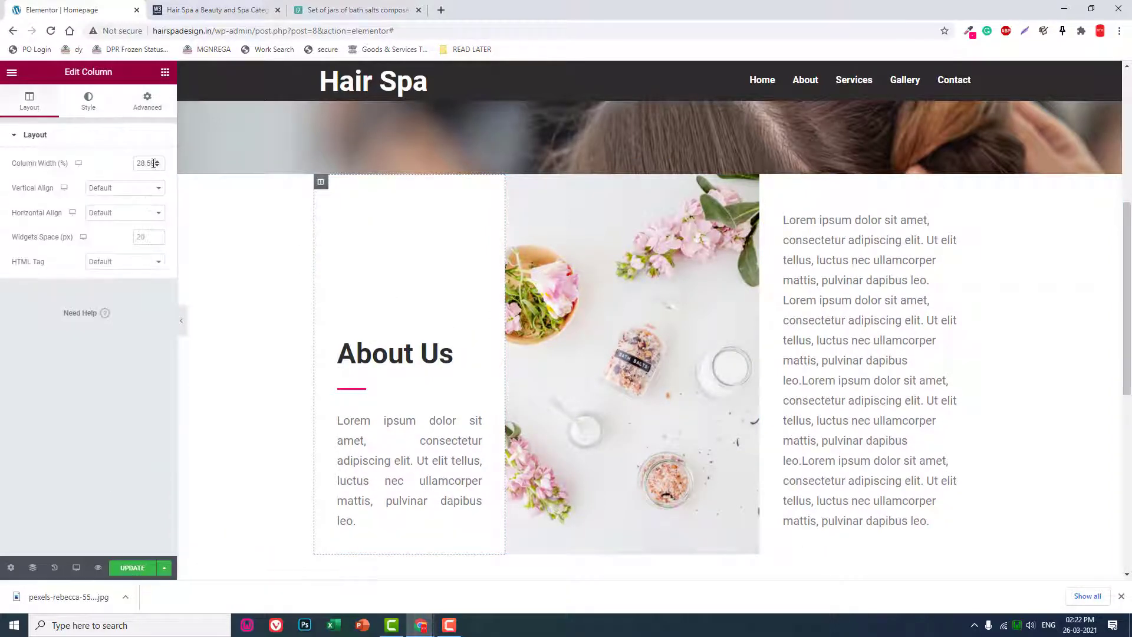
{"action": "double_click", "coordinate": [145, 163]}
{"action": "type", "text": "30"}
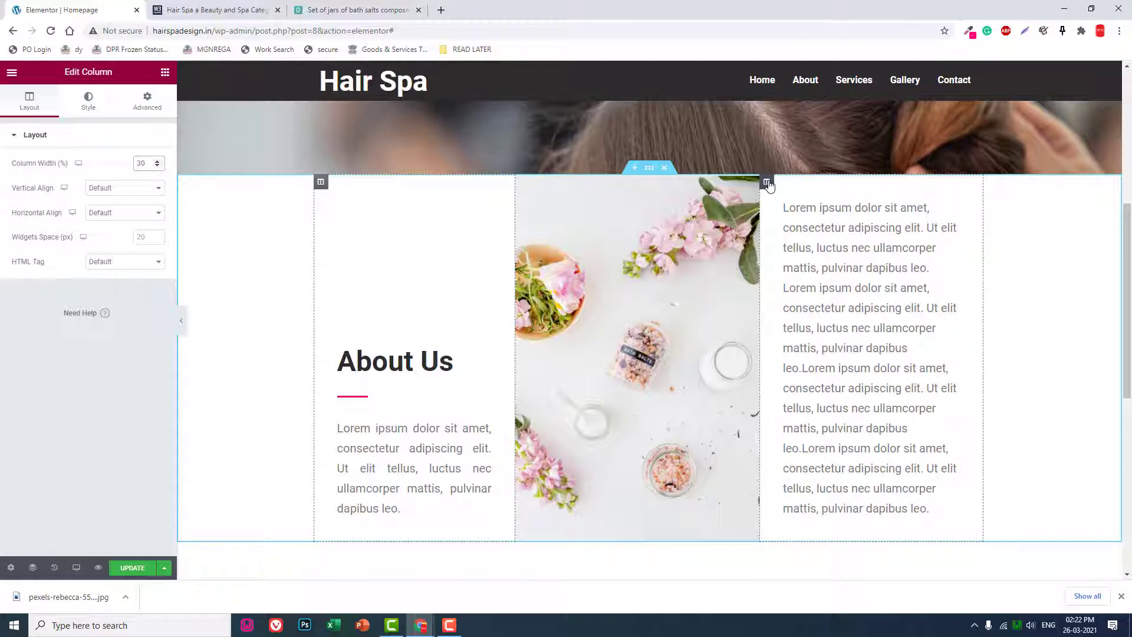
{"action": "left_click", "coordinate": [181, 321]}
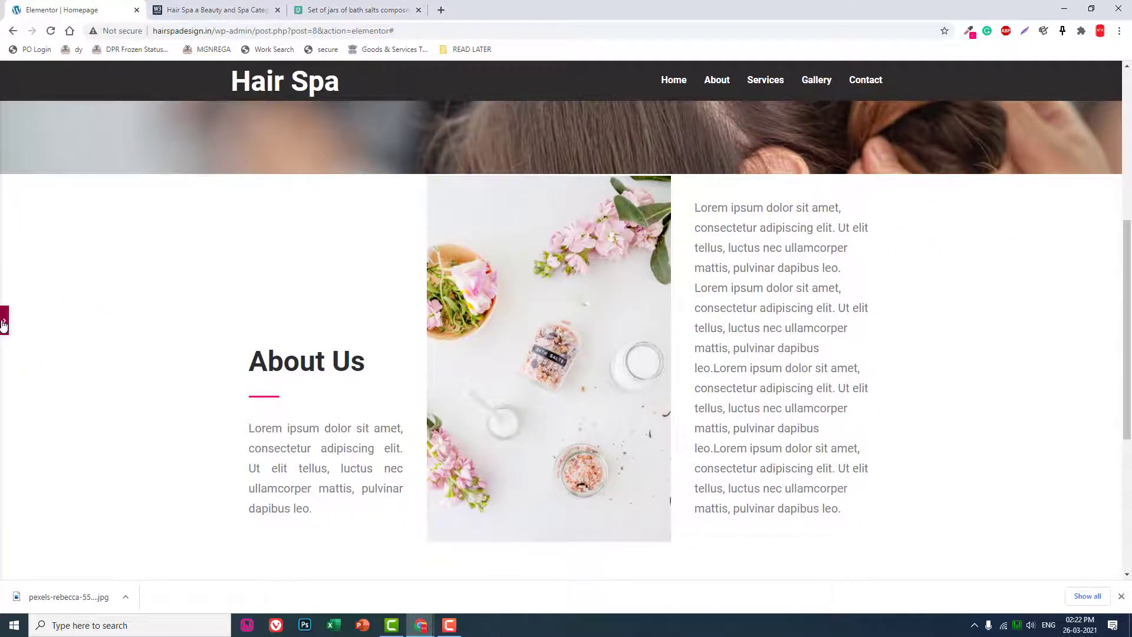
{"action": "left_click", "coordinate": [4, 320]}
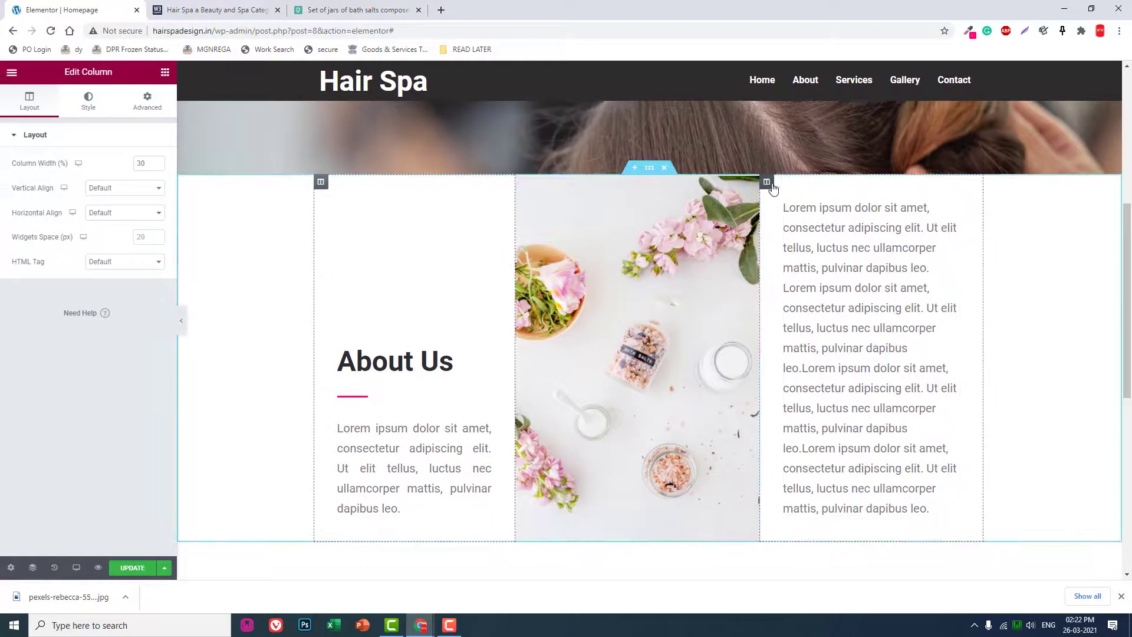
Set the third column's width to 30% and preview the balance of the three columns at full page width.
{"action": "left_click", "coordinate": [770, 186]}
{"action": "left_click", "coordinate": [147, 162]}
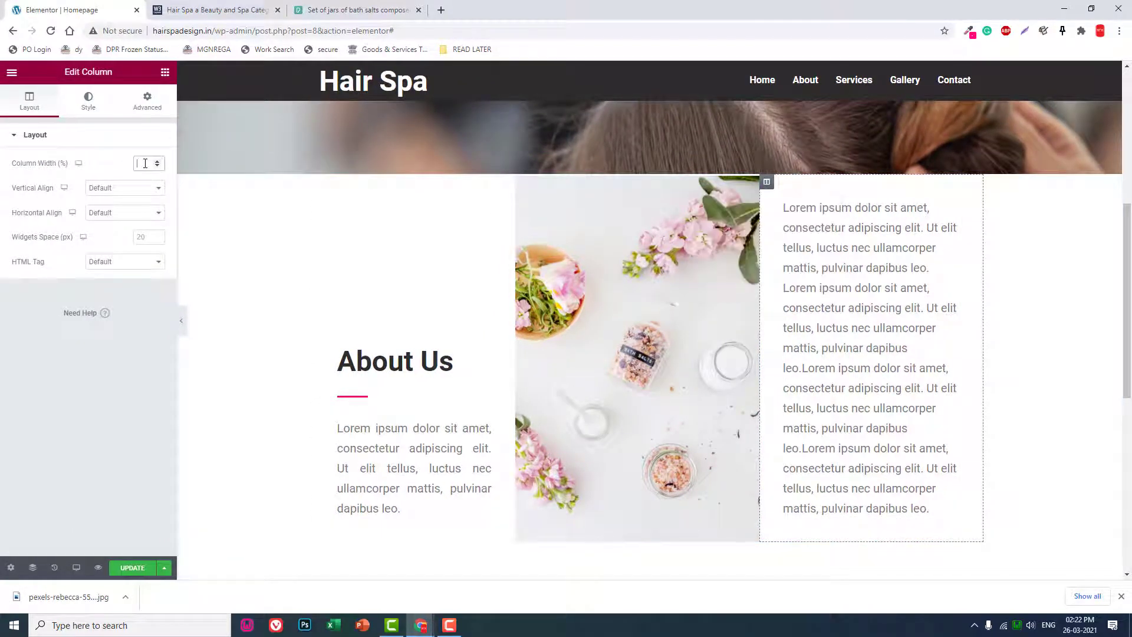
{"action": "key", "text": "BackSpace"}
{"action": "type", "text": "0"}
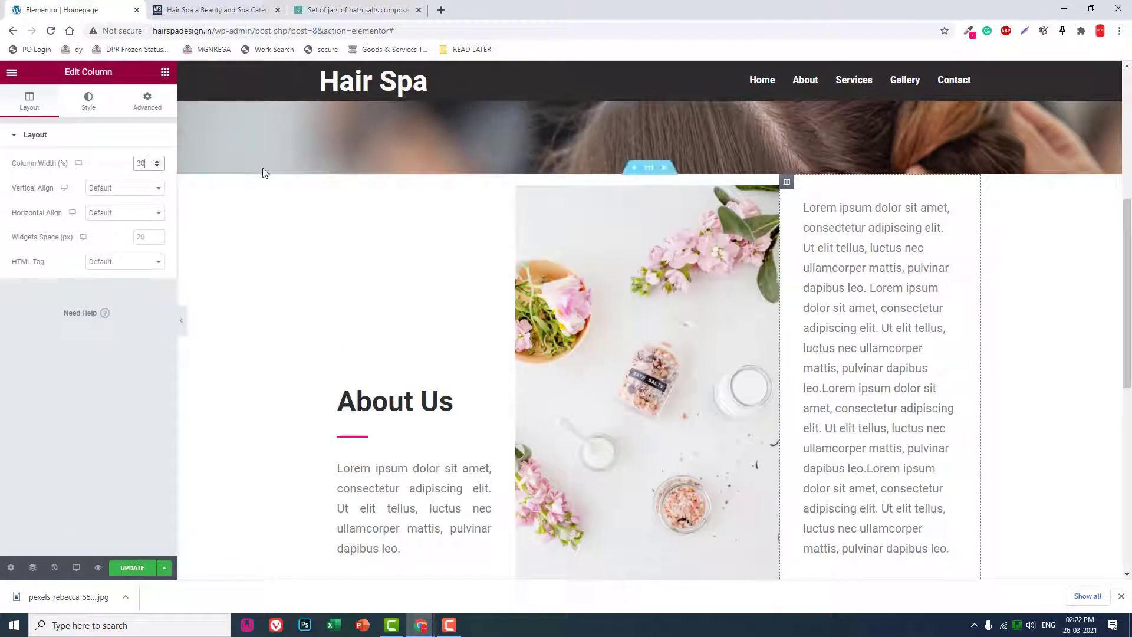
{"action": "left_click", "coordinate": [183, 322]}
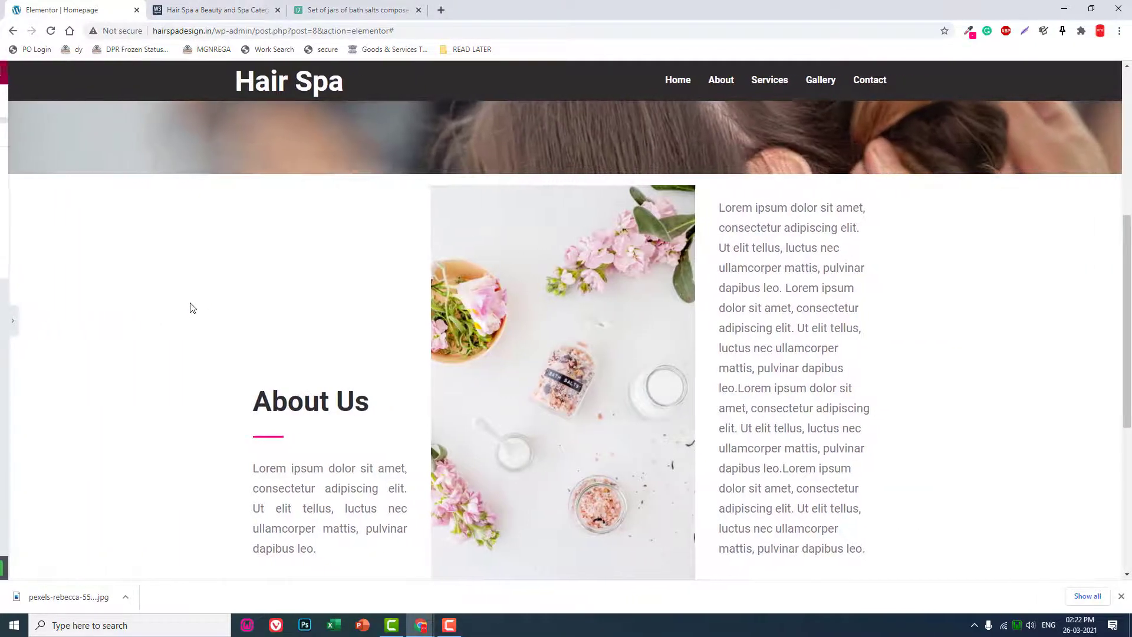
{"action": "scroll", "coordinate": [192, 303], "scroll_direction": "down", "scroll_amount": 2}
{"action": "scroll", "coordinate": [195, 301], "scroll_direction": "up", "scroll_amount": 2}
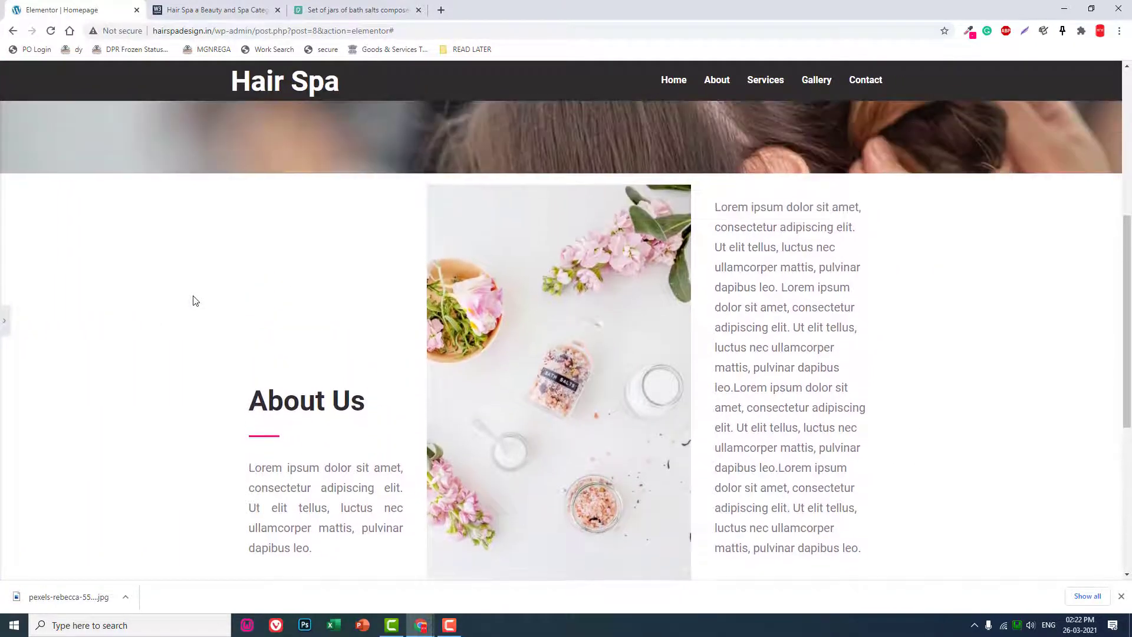
{"action": "scroll", "coordinate": [196, 300], "scroll_direction": "down", "scroll_amount": 1}
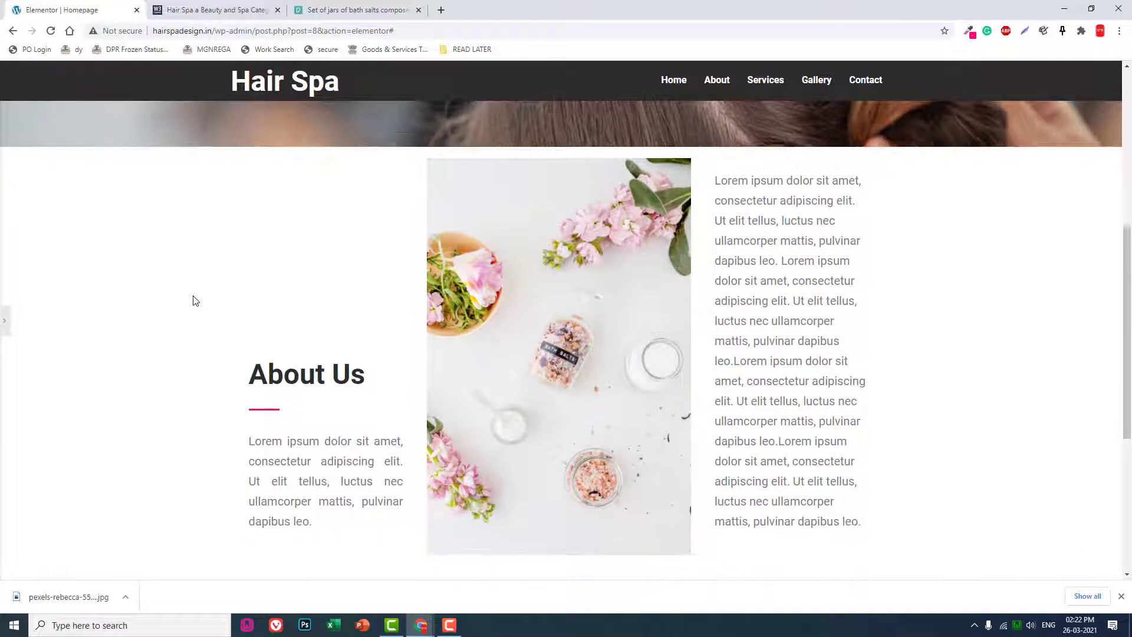
{"action": "scroll", "coordinate": [196, 301], "scroll_direction": "up", "scroll_amount": 1}
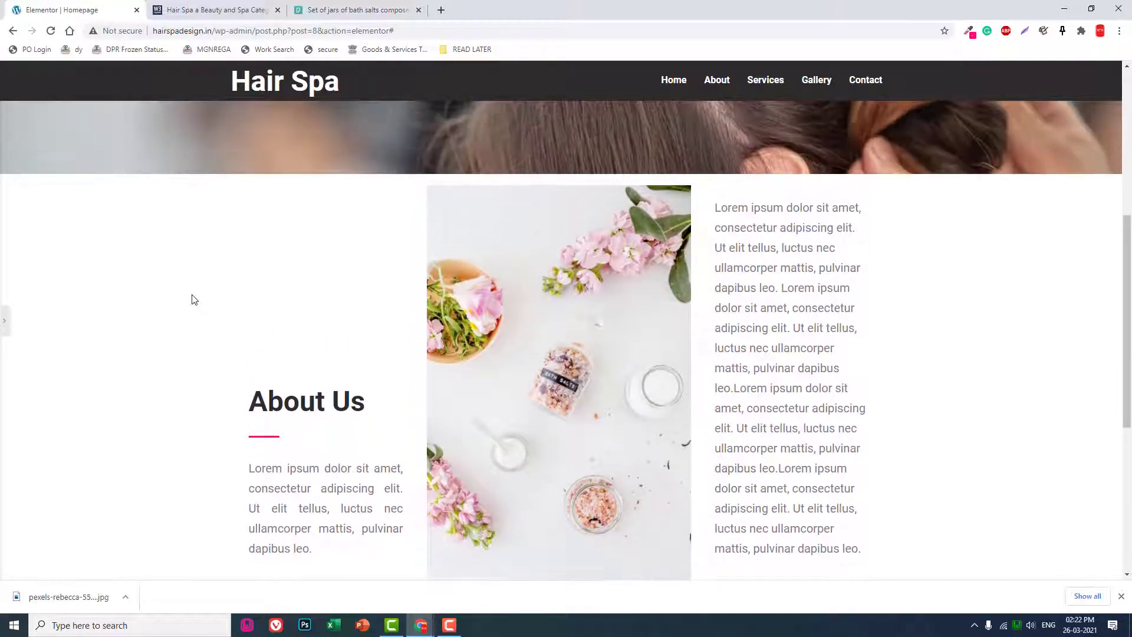
{"action": "left_click", "coordinate": [2, 315]}
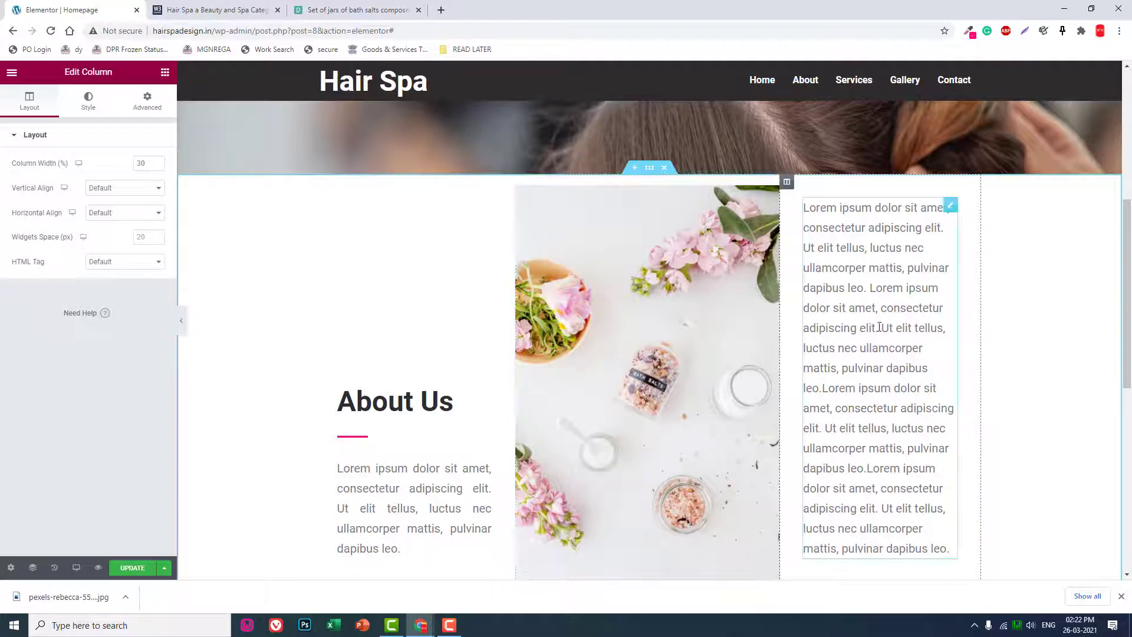
Delete the last sentence, starting "Ut elit tellus", from the third column's text and preview the section at full width.
{"action": "scroll", "coordinate": [794, 316], "scroll_direction": "down", "scroll_amount": 1}
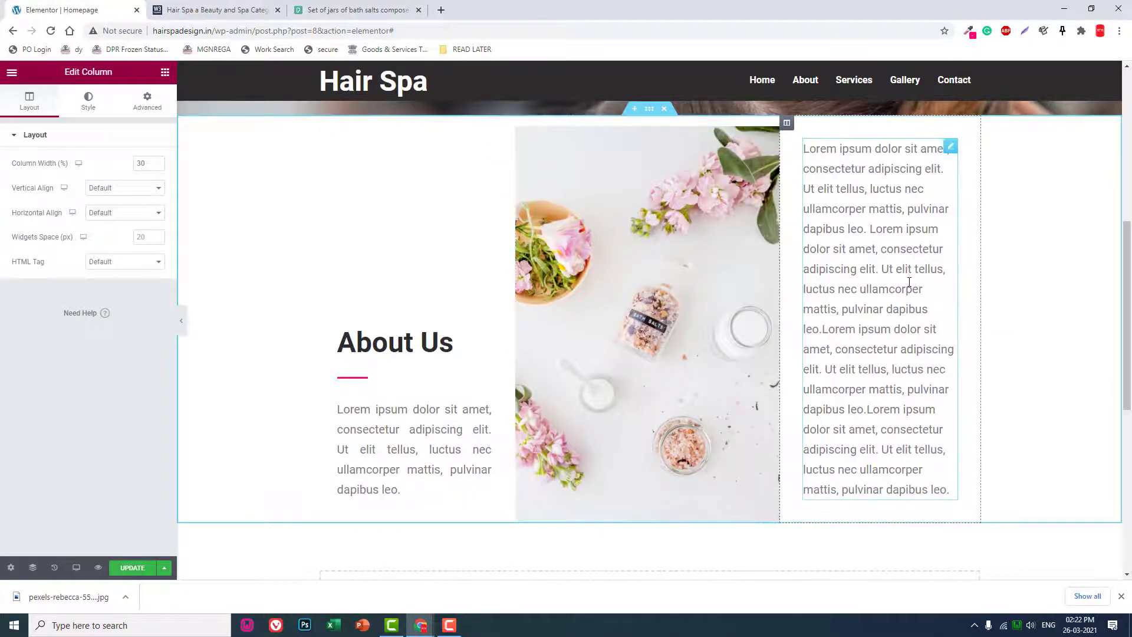
{"action": "left_click", "coordinate": [910, 287]}
{"action": "scroll", "coordinate": [136, 367], "scroll_direction": "down", "scroll_amount": 5}
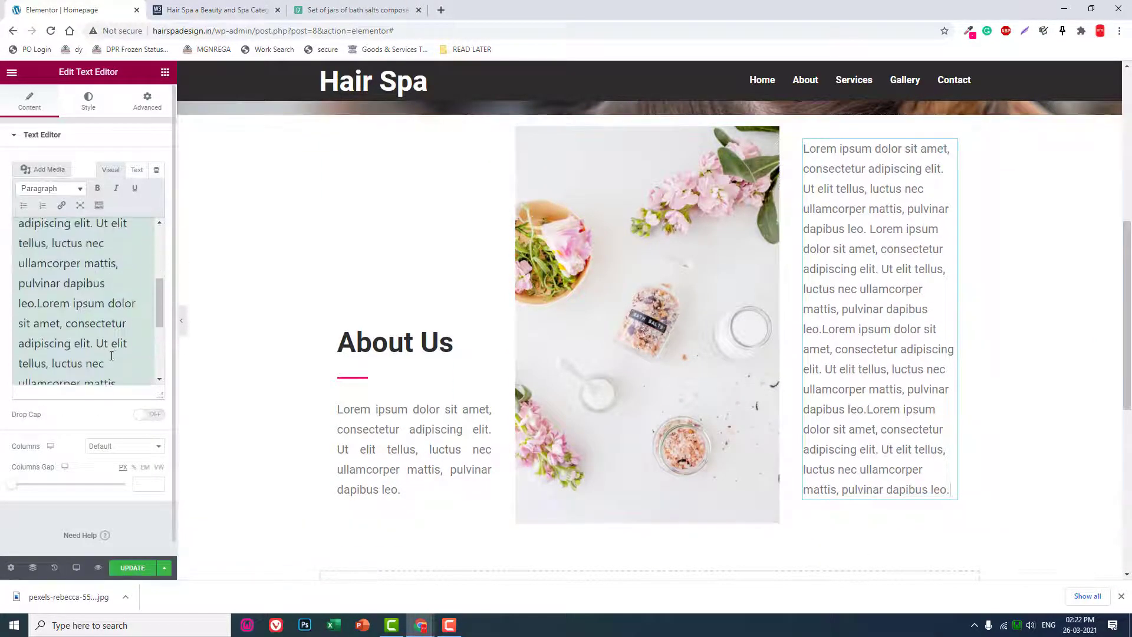
{"action": "left_click_drag", "start_coordinate": [136, 366], "coordinate": [95, 303]}
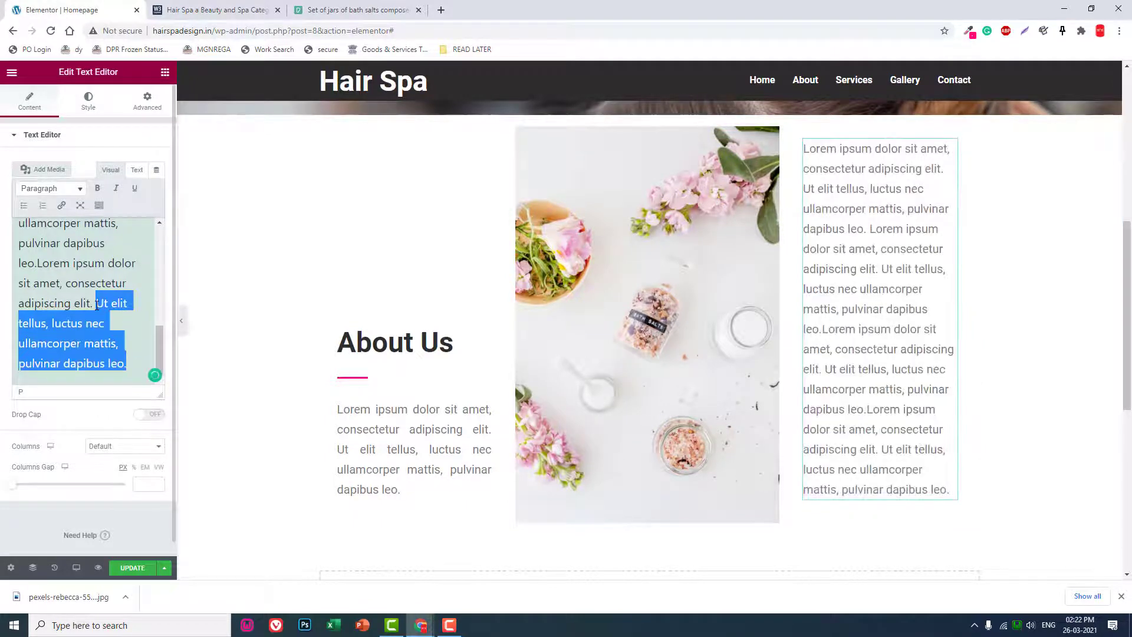
{"action": "key", "text": "BackSpace"}
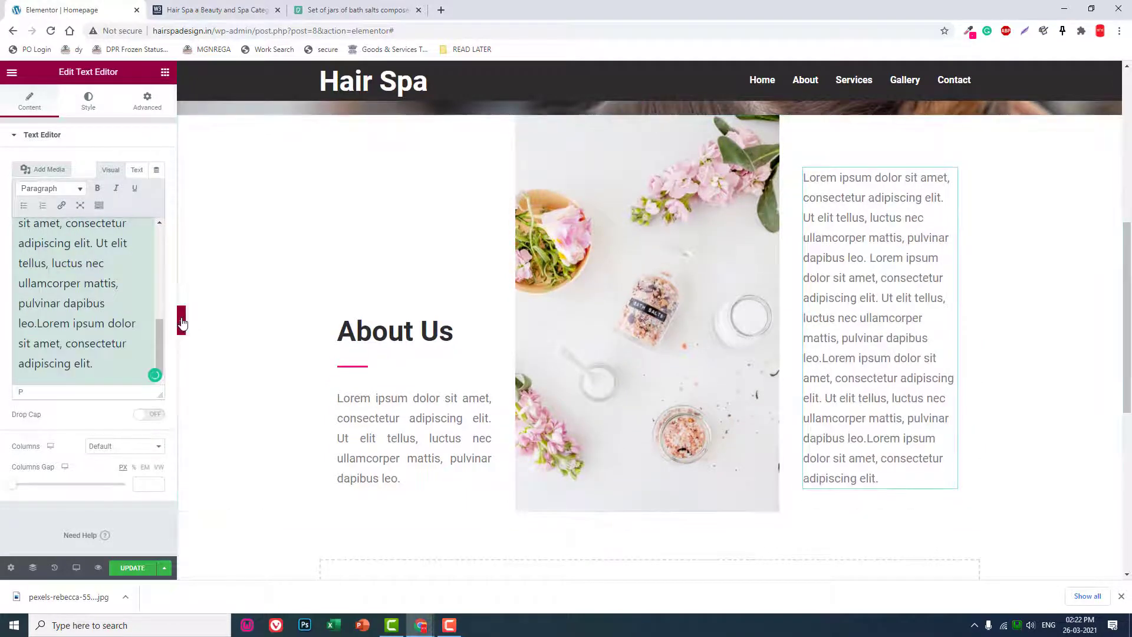
{"action": "left_click", "coordinate": [181, 320]}
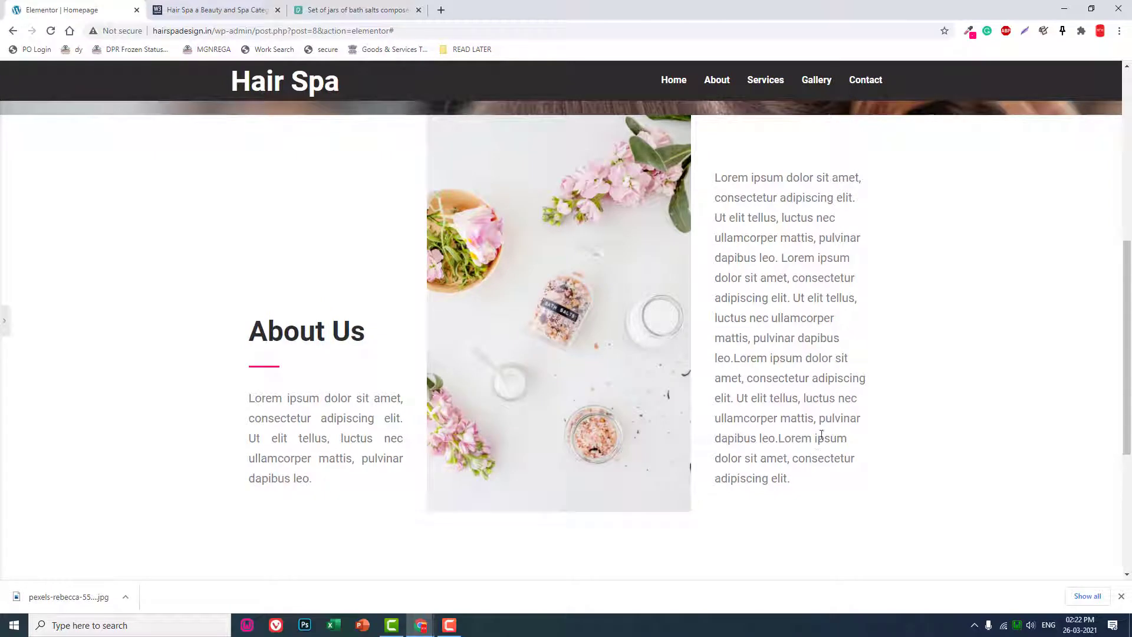
Set the About Us section's vertical alignment to Middle and preview it at full page width.
{"action": "scroll", "coordinate": [822, 435], "scroll_direction": "up", "scroll_amount": 1}
{"action": "scroll", "coordinate": [823, 435], "scroll_direction": "down", "scroll_amount": 1}
{"action": "left_click", "coordinate": [4, 323]}
{"action": "scroll", "coordinate": [525, 275], "scroll_direction": "up", "scroll_amount": 3}
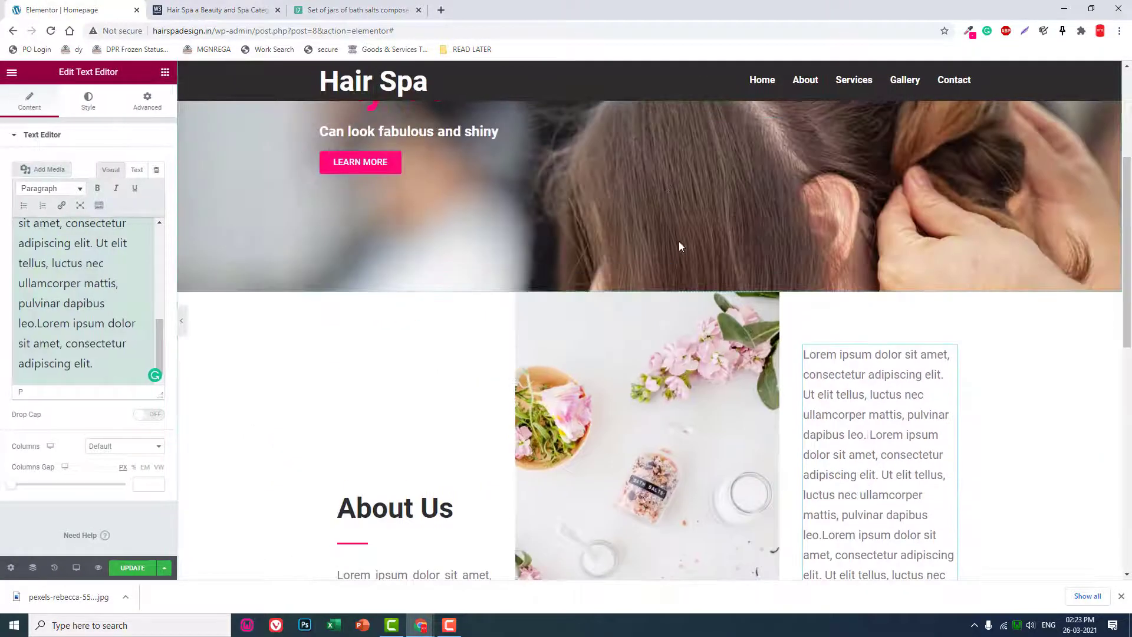
{"action": "left_click", "coordinate": [649, 286]}
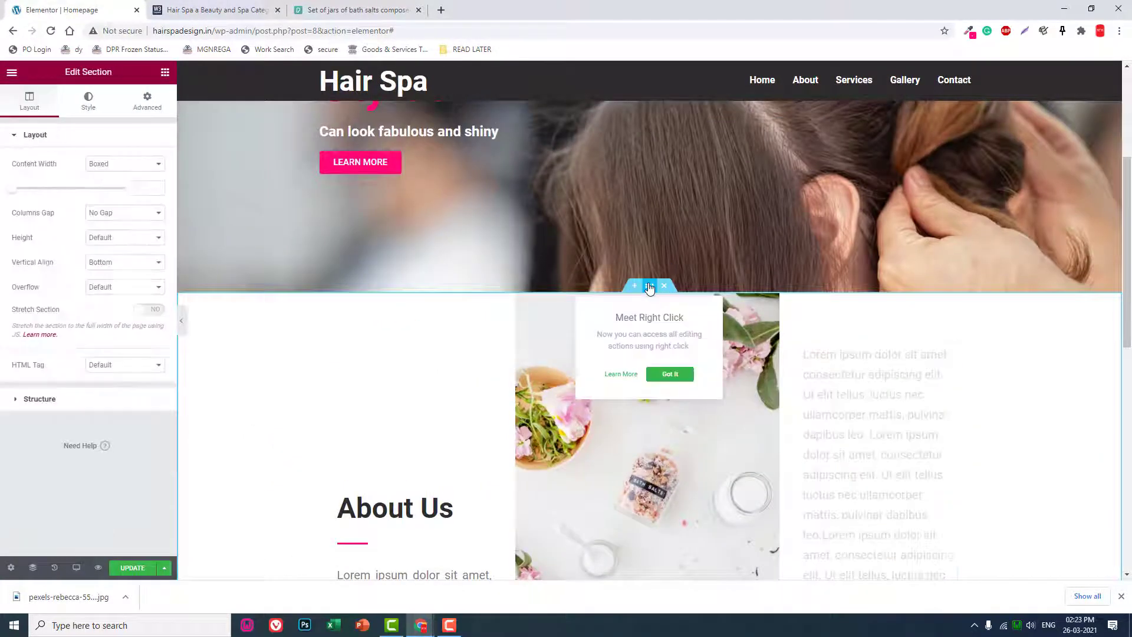
{"action": "left_click", "coordinate": [113, 264]}
{"action": "left_click", "coordinate": [132, 308]}
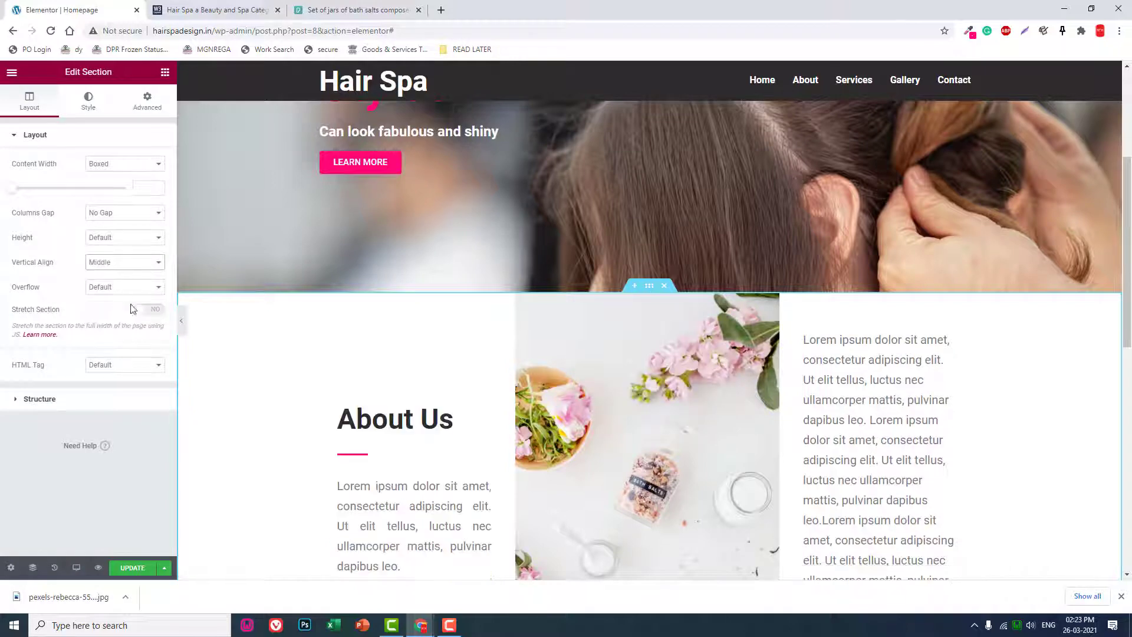
{"action": "left_click", "coordinate": [181, 320]}
{"action": "scroll", "coordinate": [451, 337], "scroll_direction": "down", "scroll_amount": 3}
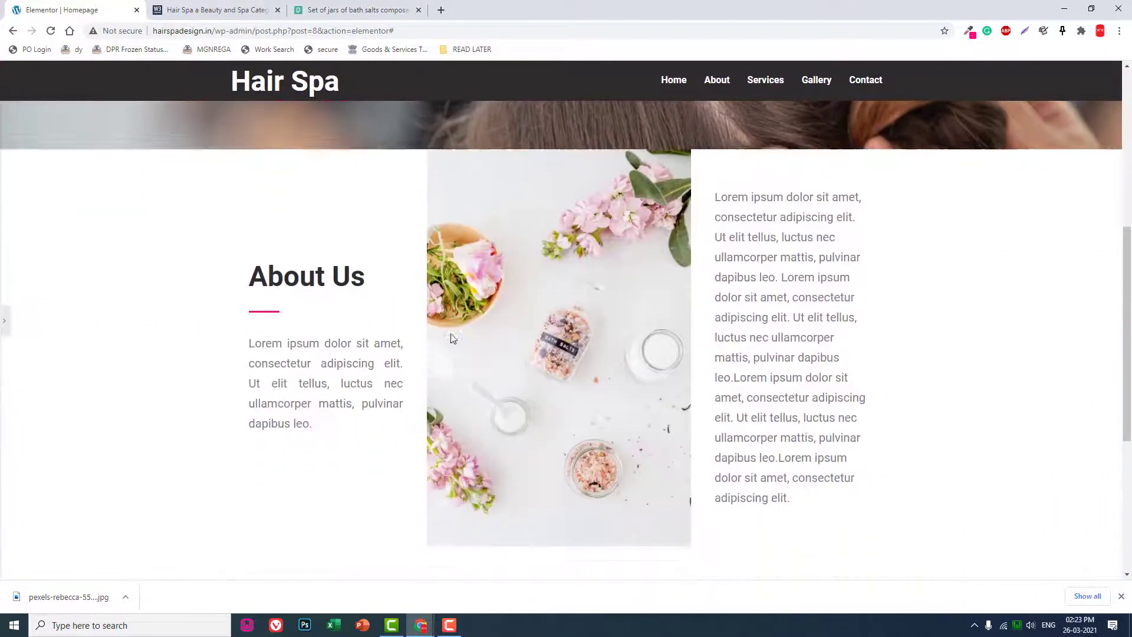
Examine how the heading, image and text columns of the About Us section line up at full page width.
{"action": "scroll", "coordinate": [526, 331], "scroll_direction": "down", "scroll_amount": 2}
{"action": "scroll", "coordinate": [526, 332], "scroll_direction": "up", "scroll_amount": 2}
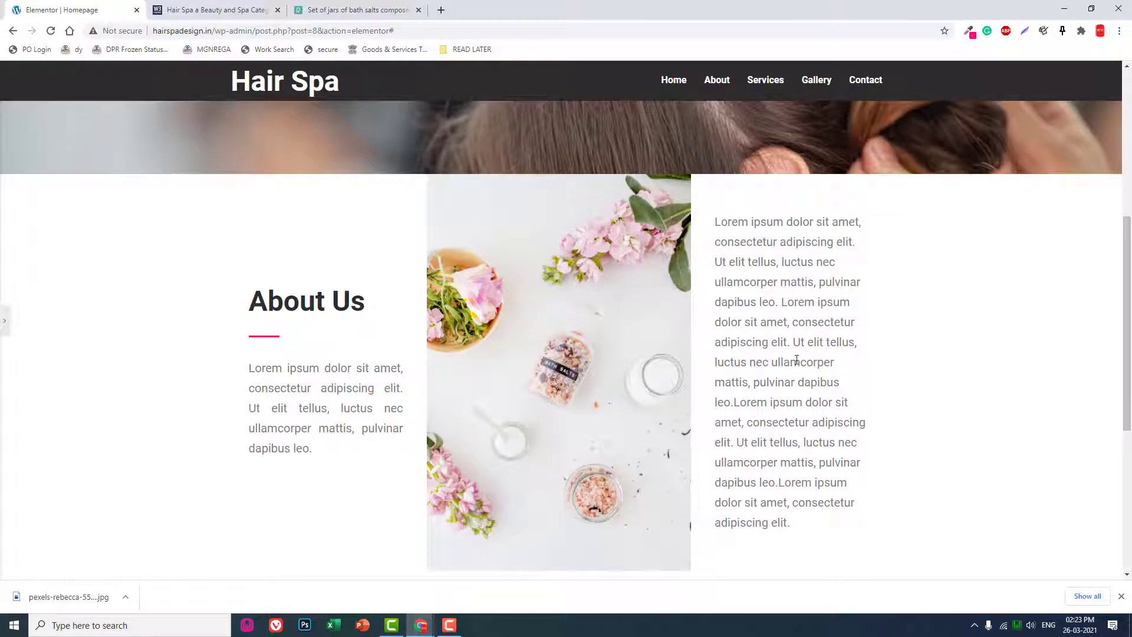
{"action": "scroll", "coordinate": [797, 360], "scroll_direction": "down", "scroll_amount": 1}
{"action": "scroll", "coordinate": [797, 361], "scroll_direction": "up", "scroll_amount": 1}
{"action": "scroll", "coordinate": [797, 369], "scroll_direction": "down", "scroll_amount": 1}
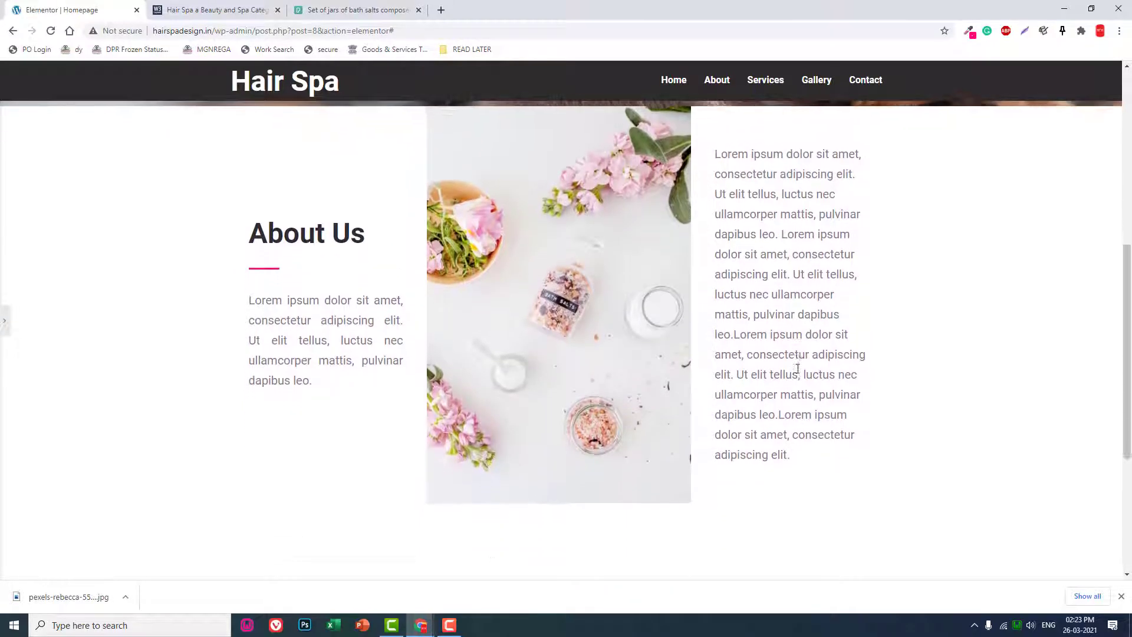
{"action": "scroll", "coordinate": [797, 368], "scroll_direction": "down", "scroll_amount": 2}
{"action": "scroll", "coordinate": [799, 374], "scroll_direction": "up", "scroll_amount": 2}
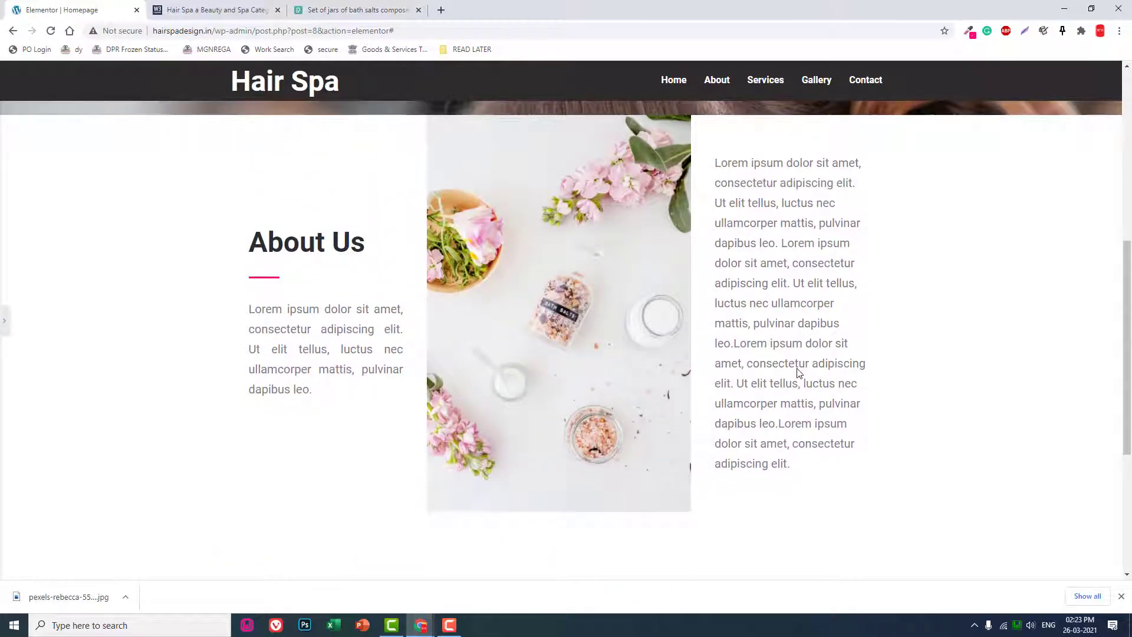
{"action": "scroll", "coordinate": [462, 332], "scroll_direction": "down", "scroll_amount": 1}
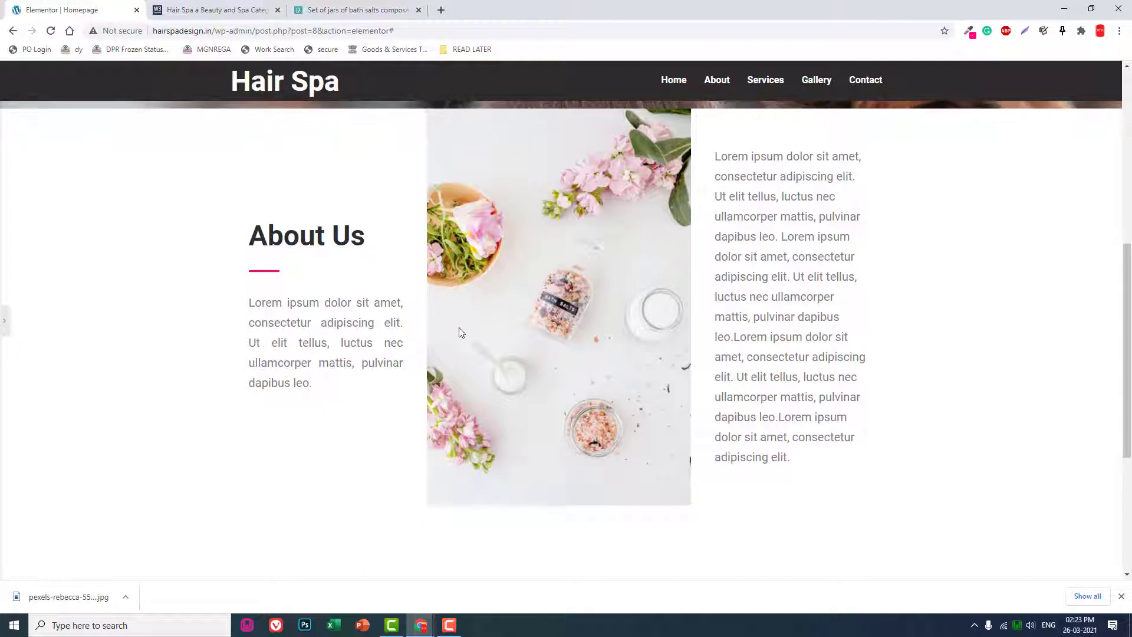
{"action": "scroll", "coordinate": [461, 332], "scroll_direction": "up", "scroll_amount": 1}
{"action": "scroll", "coordinate": [461, 332], "scroll_direction": "down", "scroll_amount": 1}
{"action": "scroll", "coordinate": [461, 332], "scroll_direction": "down", "scroll_amount": 1}
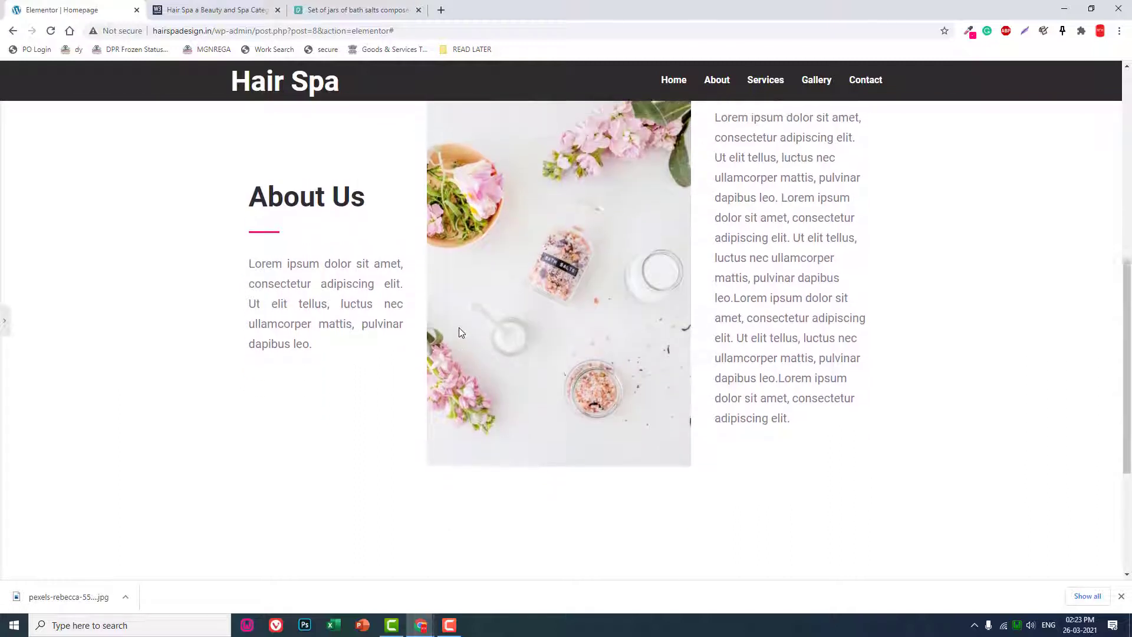
{"action": "scroll", "coordinate": [461, 332], "scroll_direction": "up", "scroll_amount": 1}
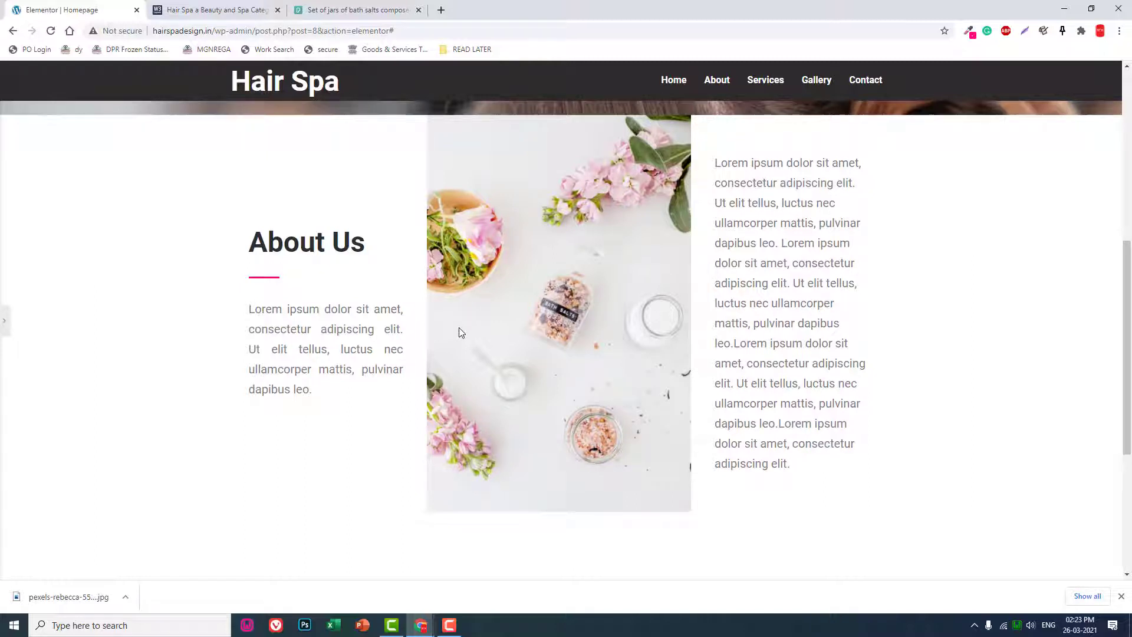
{"action": "scroll", "coordinate": [461, 332], "scroll_direction": "down", "scroll_amount": 5}
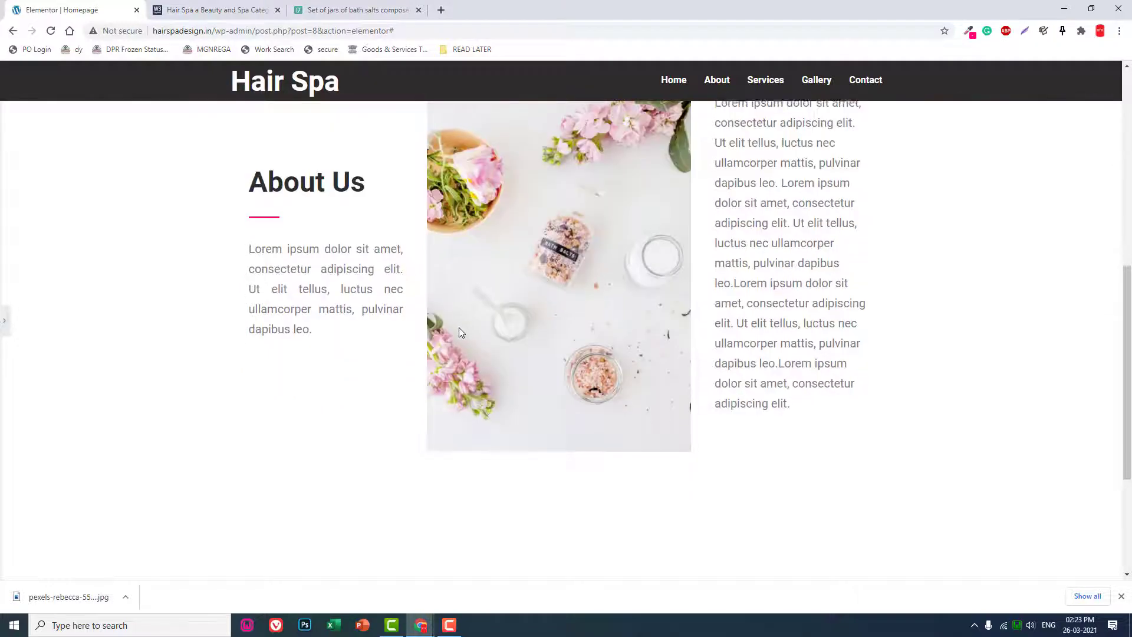
{"action": "scroll", "coordinate": [461, 332], "scroll_direction": "up", "scroll_amount": 4}
{"action": "scroll", "coordinate": [461, 332], "scroll_direction": "up", "scroll_amount": 2}
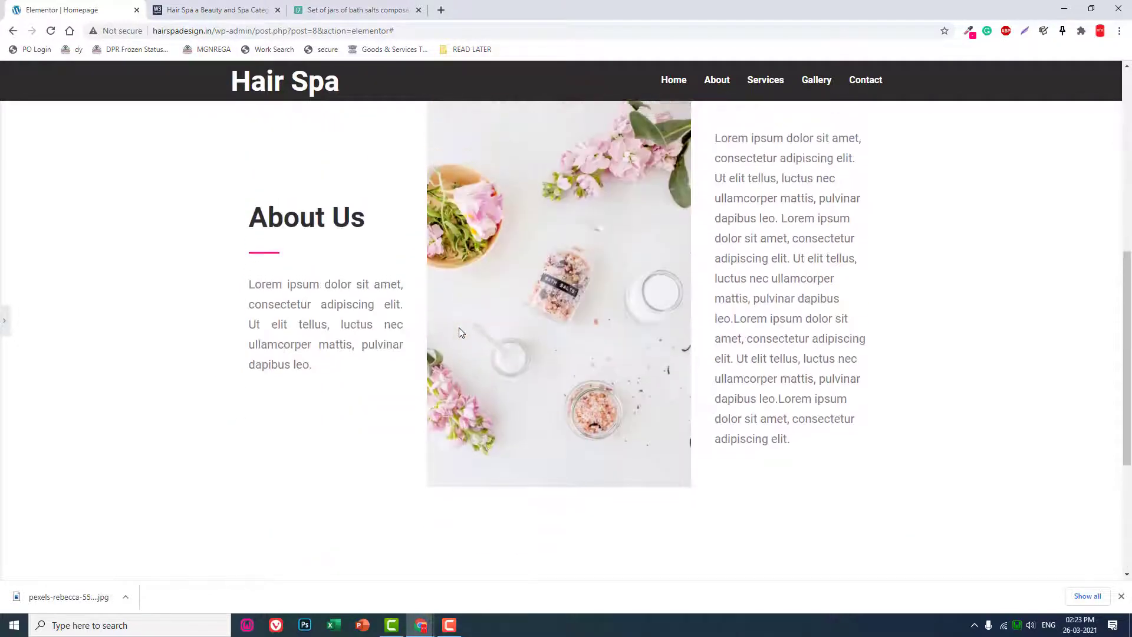
Check the section order on the demo template page, return to Elementor and duplicate the About Us section.
{"action": "left_click", "coordinate": [4, 321]}
{"action": "scroll", "coordinate": [632, 374], "scroll_direction": "down", "scroll_amount": 5}
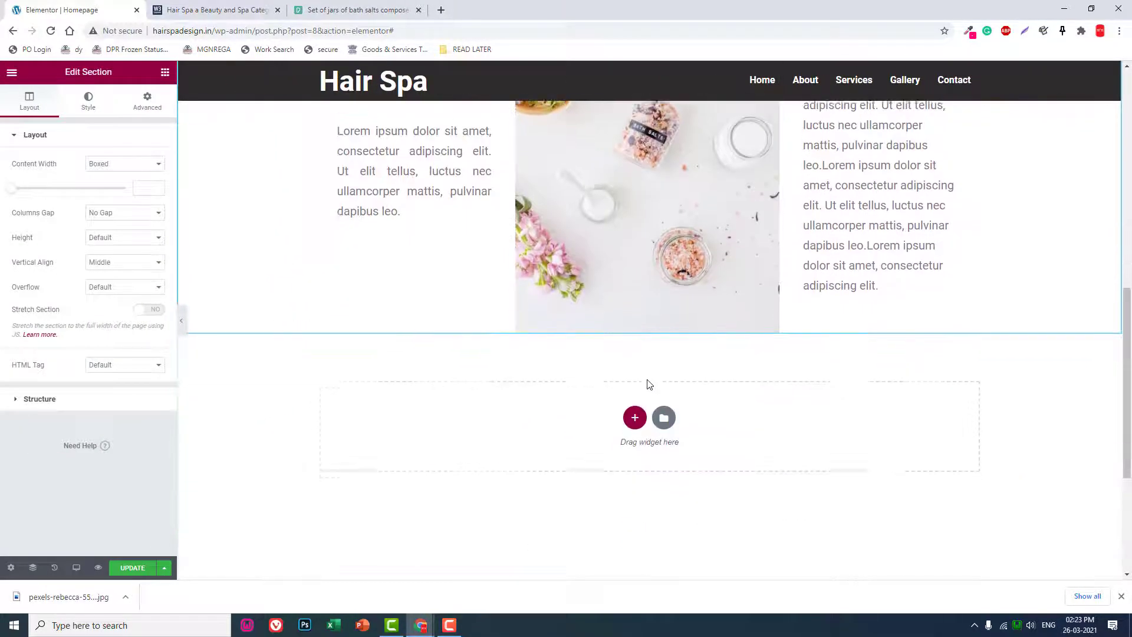
{"action": "left_click", "coordinate": [217, 10]}
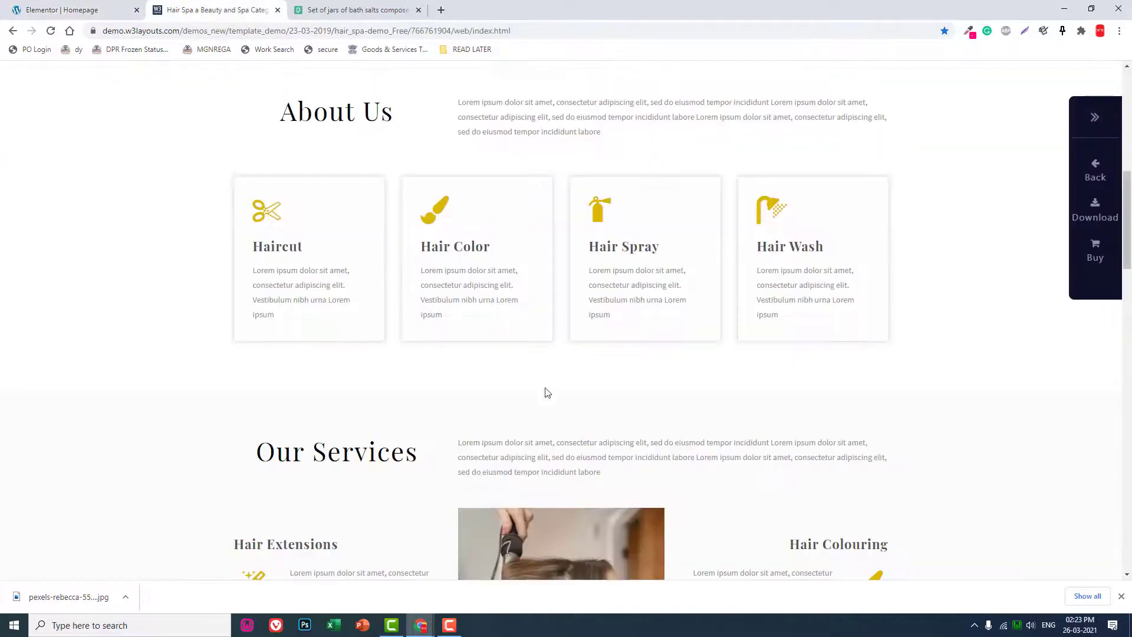
{"action": "left_click", "coordinate": [60, 9]}
{"action": "scroll", "coordinate": [696, 194], "scroll_direction": "up", "scroll_amount": 6}
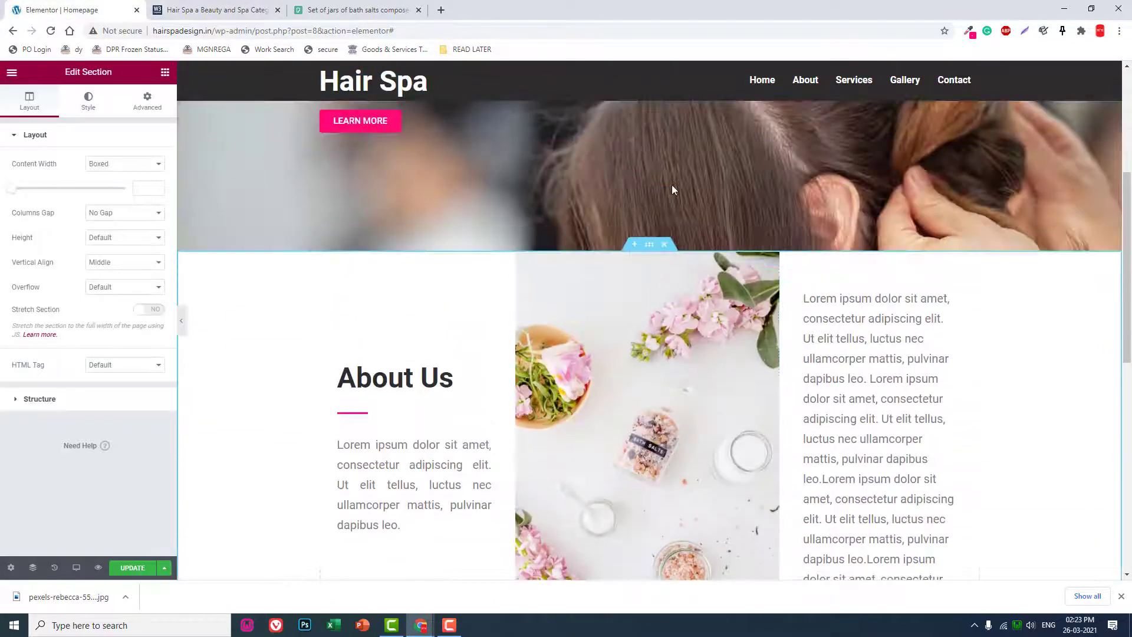
{"action": "right_click", "coordinate": [649, 244]}
{"action": "left_click", "coordinate": [673, 272]}
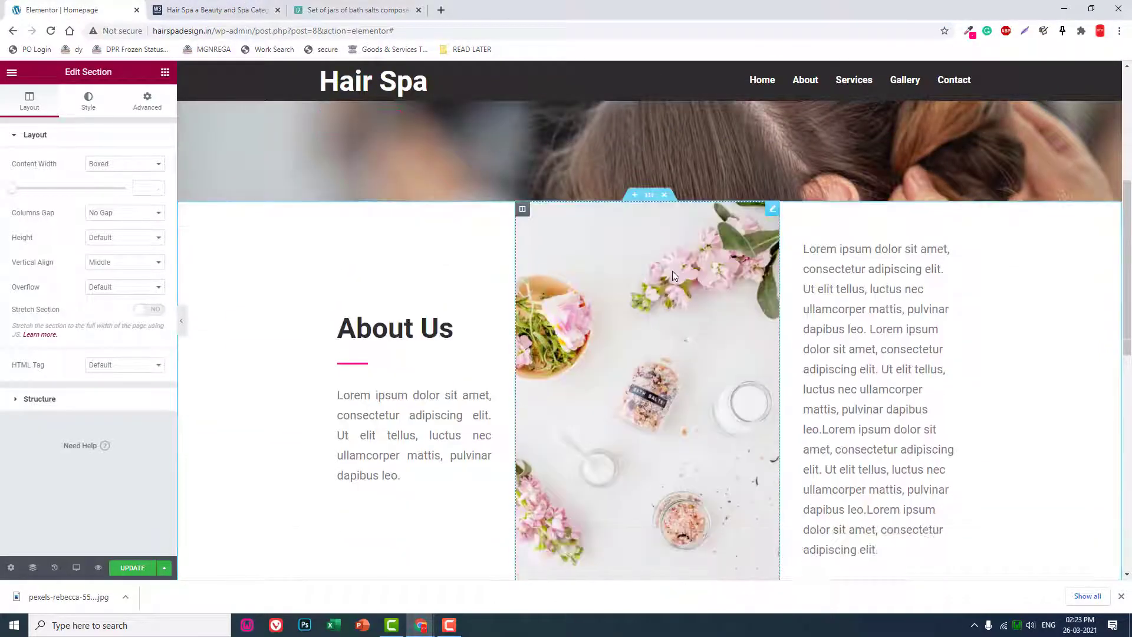
Give the duplicated section a classic background in dark grey #2B2A2A and delete the spa image from its middle column.
{"action": "left_click", "coordinate": [90, 101]}
{"action": "left_click", "coordinate": [112, 190]}
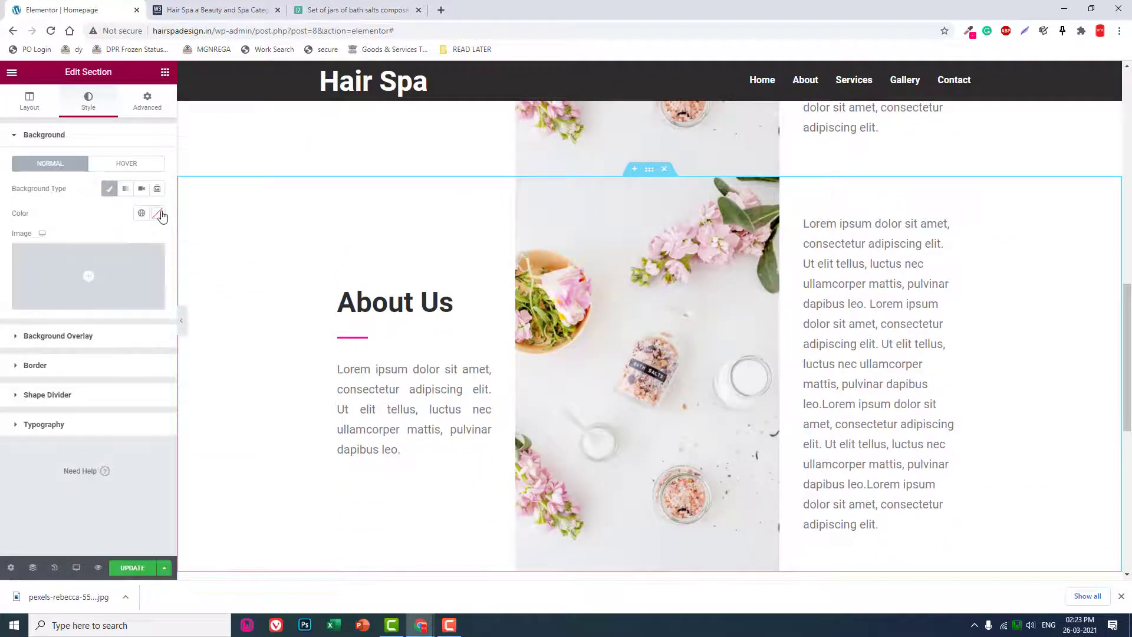
{"action": "left_click", "coordinate": [156, 213]}
{"action": "left_click", "coordinate": [25, 324]}
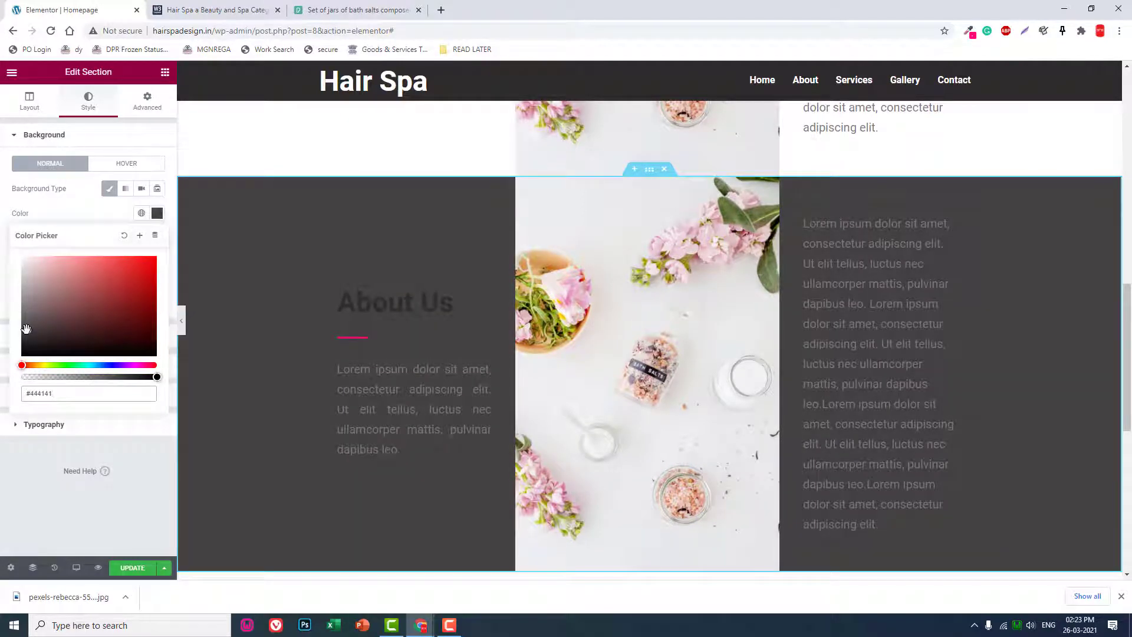
{"action": "left_click_drag", "start_coordinate": [25, 331], "coordinate": [26, 337]}
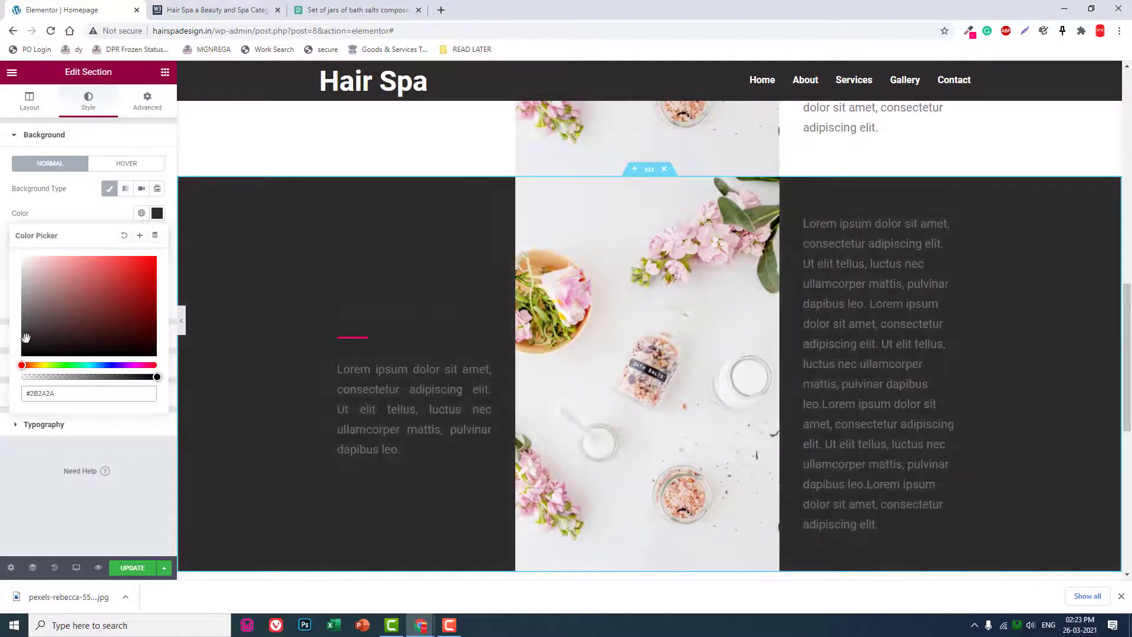
{"action": "left_click", "coordinate": [102, 211]}
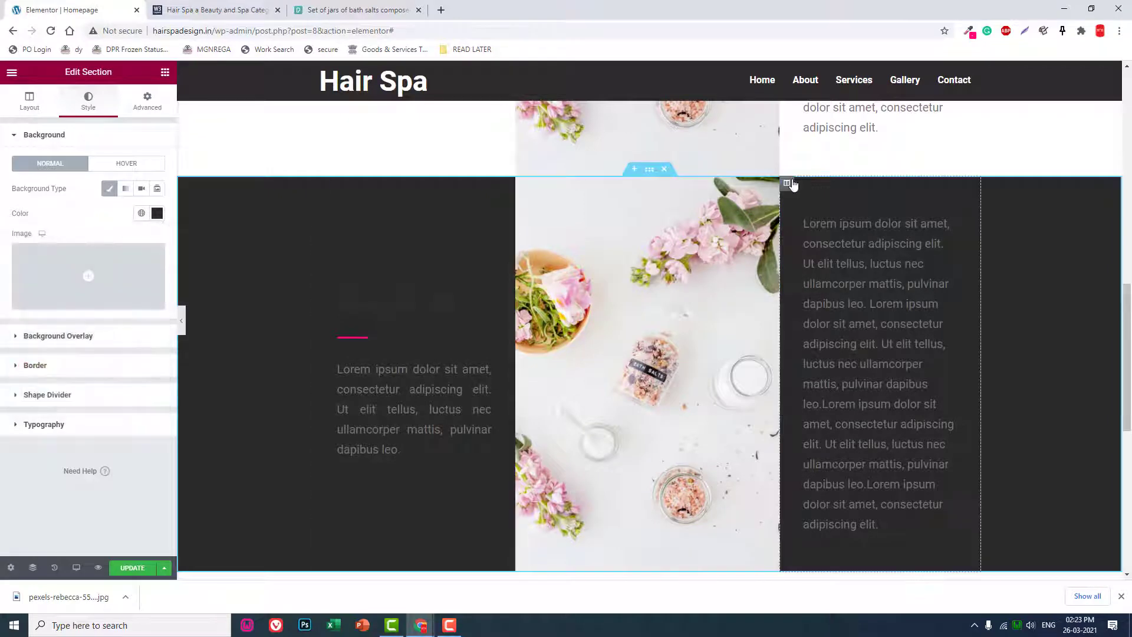
{"action": "right_click", "coordinate": [775, 184]}
{"action": "left_click", "coordinate": [800, 351]}
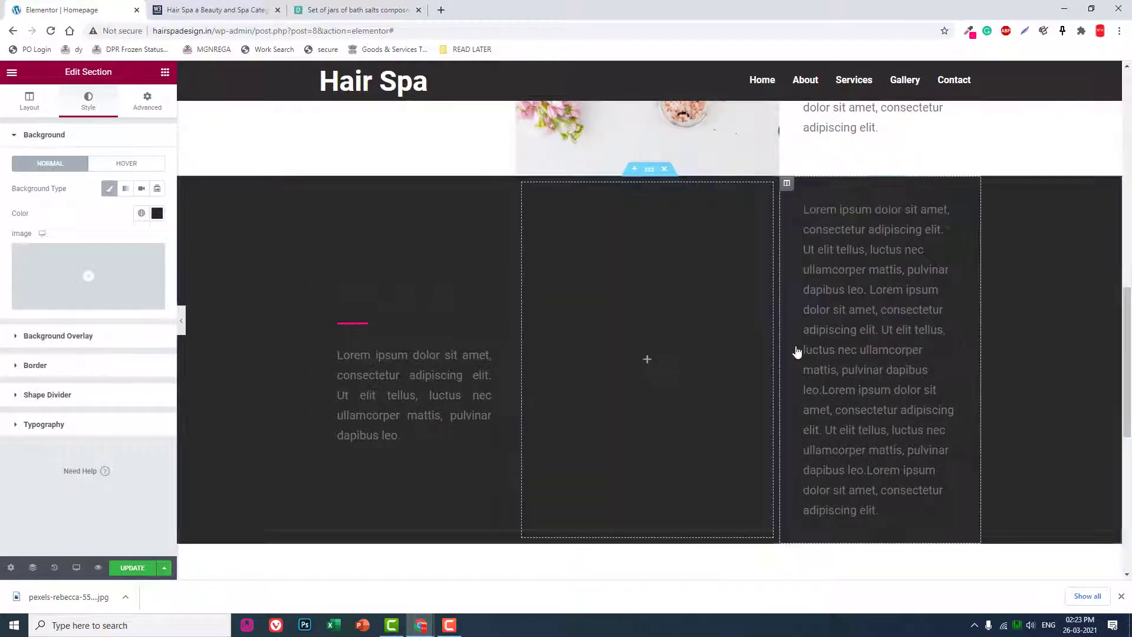
Set the text colour of the heading in the dark duplicated section to white.
{"action": "left_click", "coordinate": [416, 290]}
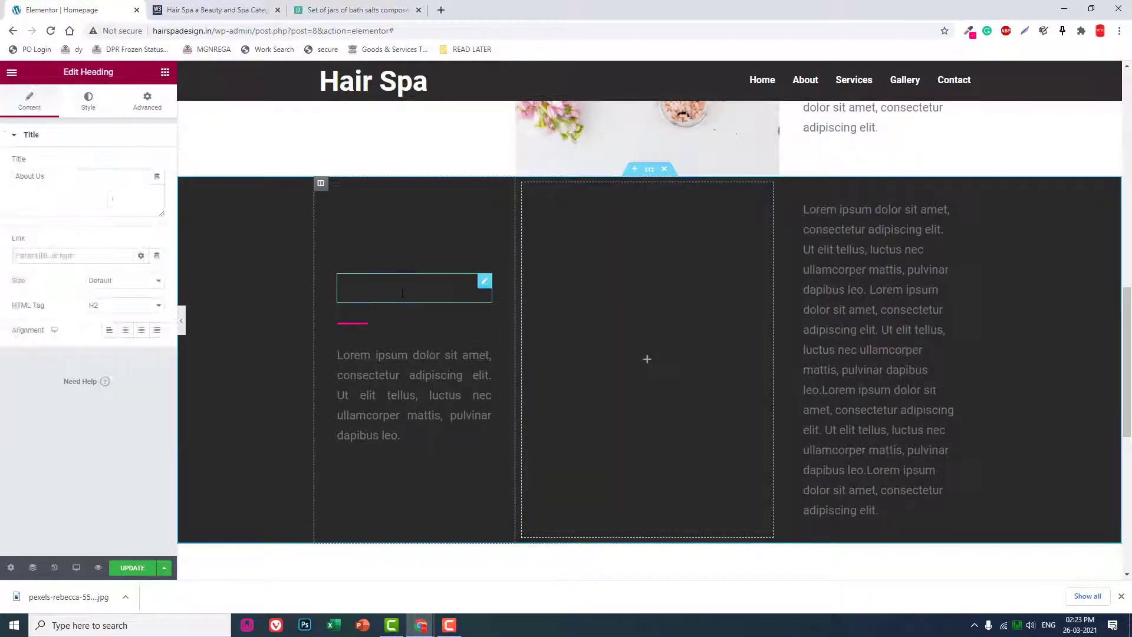
{"action": "left_click", "coordinate": [80, 116]}
{"action": "left_click", "coordinate": [157, 164]}
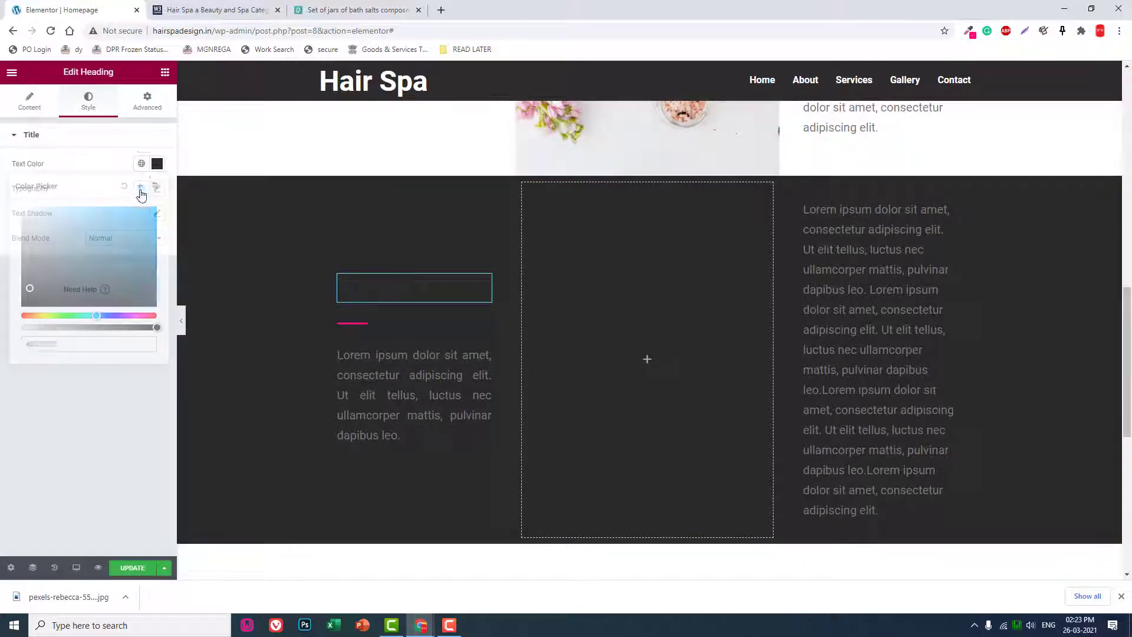
{"action": "left_click", "coordinate": [22, 208]}
{"action": "left_click", "coordinate": [113, 425]}
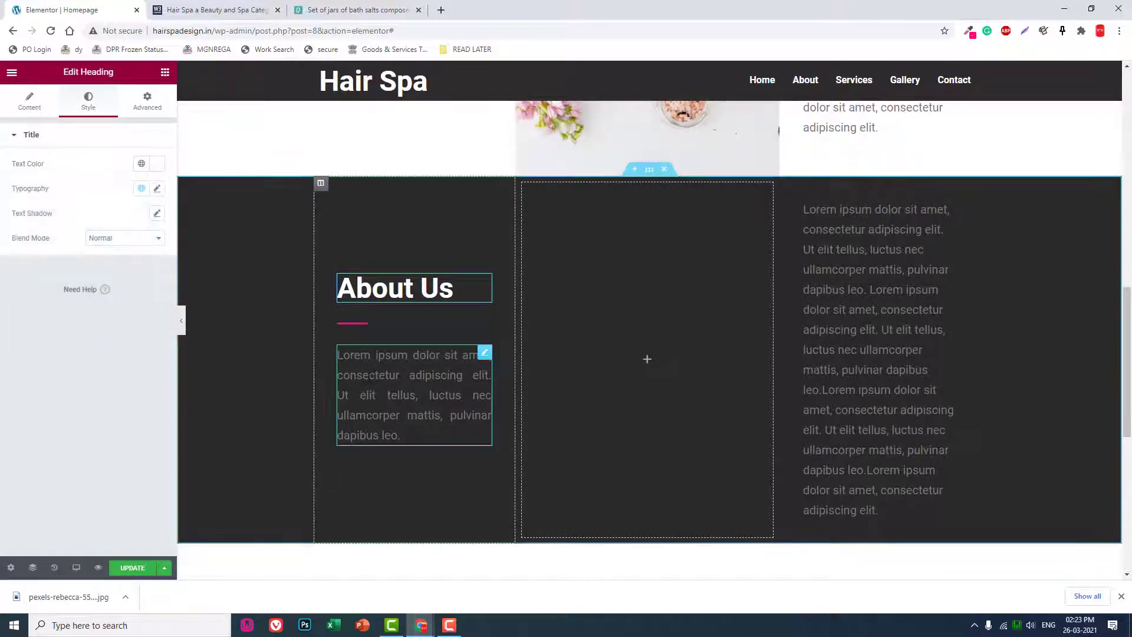
Set the text colour of the paragraph below the dark section's divider to white #FFFFFF.
{"action": "left_click", "coordinate": [413, 392]}
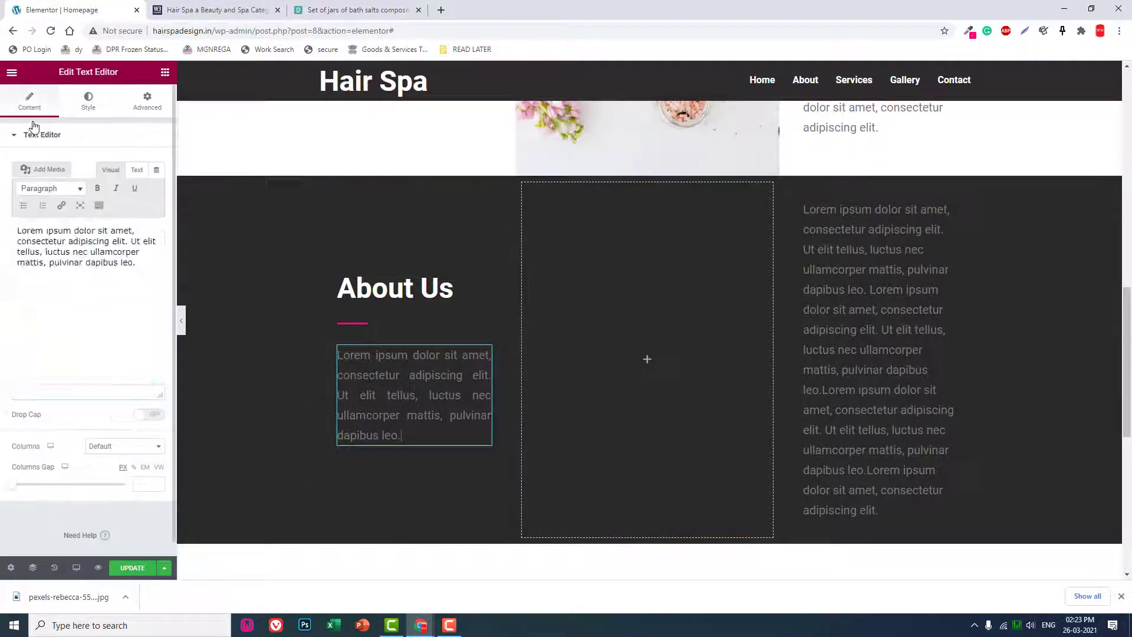
{"action": "left_click", "coordinate": [87, 101]}
{"action": "left_click", "coordinate": [157, 188]}
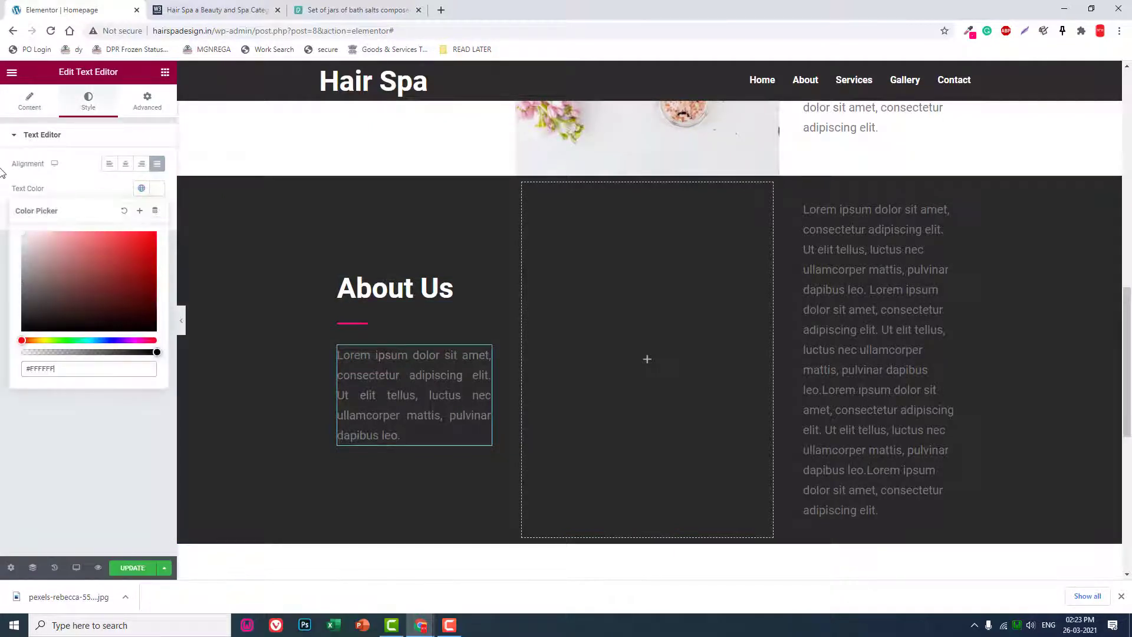
{"action": "left_click", "coordinate": [22, 257]}
{"action": "left_click", "coordinate": [101, 440]}
Change the dark section's heading title to "Services".
{"action": "left_click", "coordinate": [401, 289]}
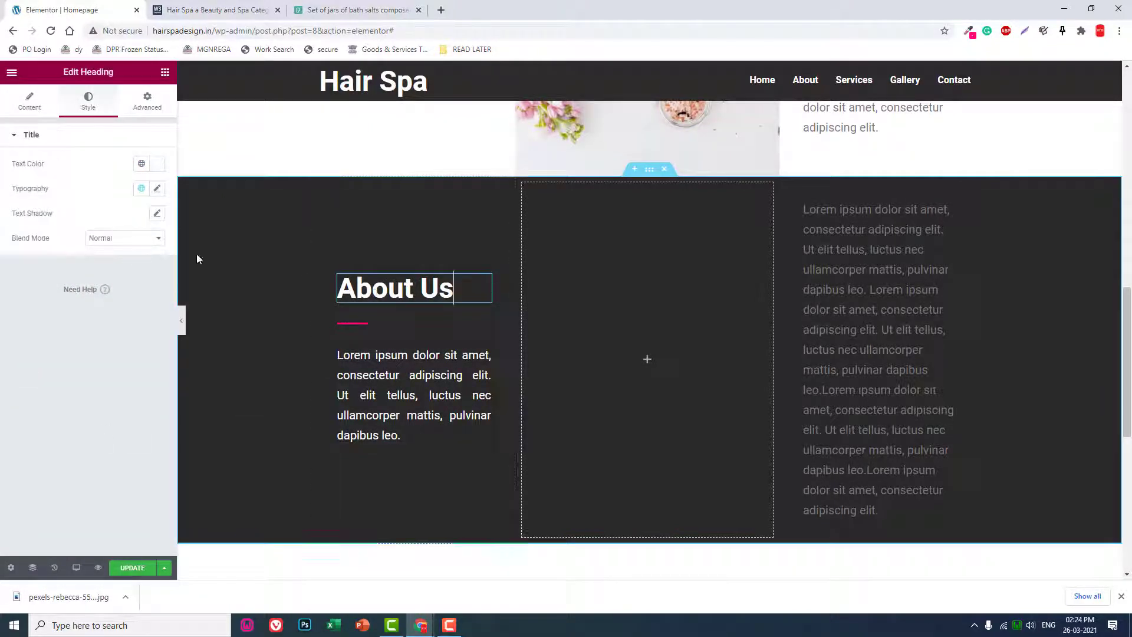
{"action": "left_click", "coordinate": [33, 100]}
{"action": "left_click_drag", "start_coordinate": [121, 188], "coordinate": [9, 162]}
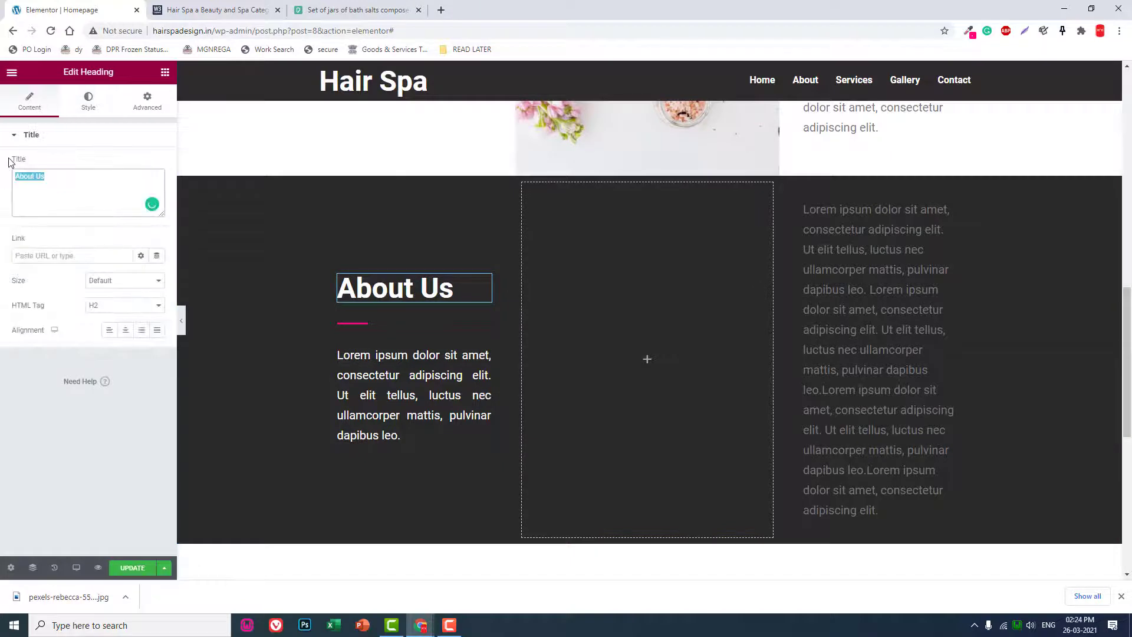
{"action": "type", "text": "Se"}
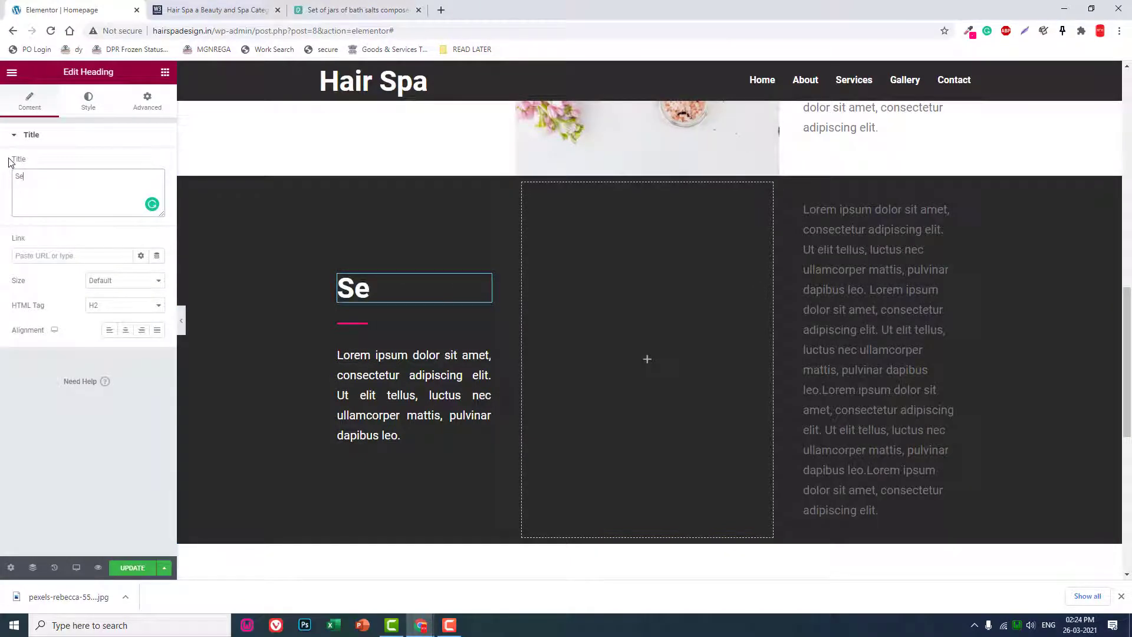
{"action": "type", "text": "rvices"}
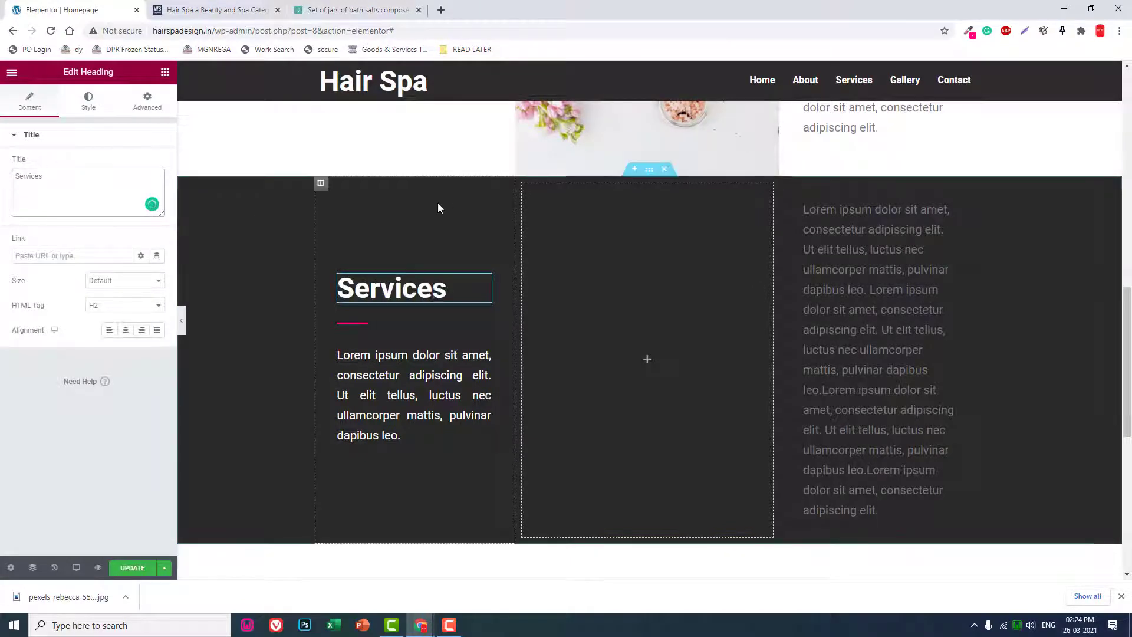
Preview the Services section beneath the About Us section at full page width and reopen the editing panel.
{"action": "left_click", "coordinate": [183, 320]}
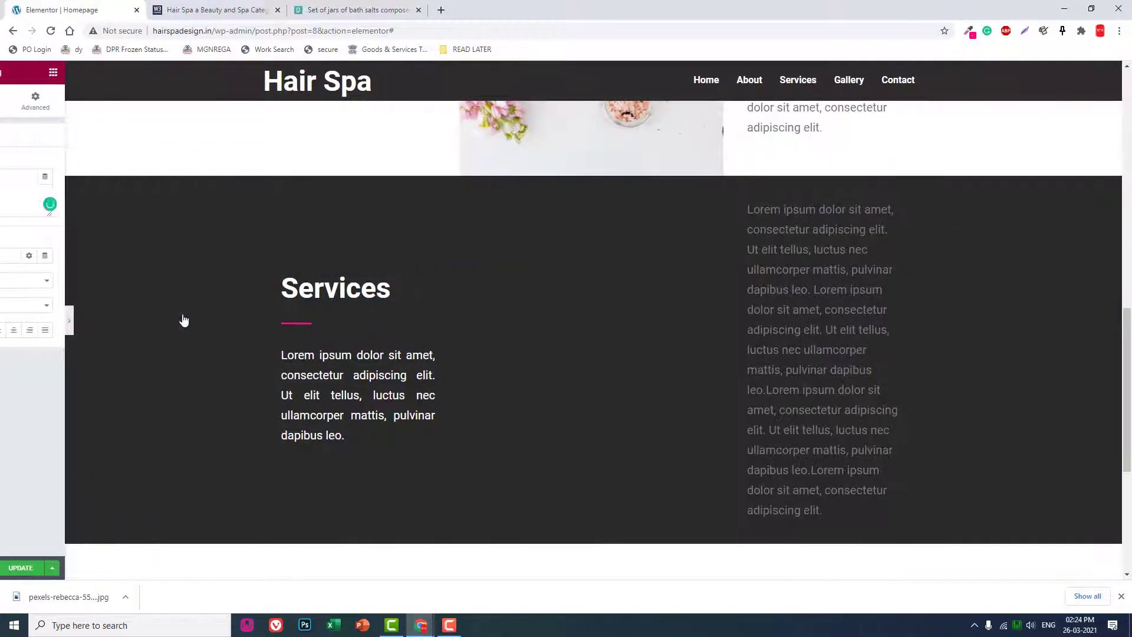
{"action": "scroll", "coordinate": [364, 282], "scroll_direction": "up", "scroll_amount": 3}
{"action": "scroll", "coordinate": [364, 282], "scroll_direction": "down", "scroll_amount": 2}
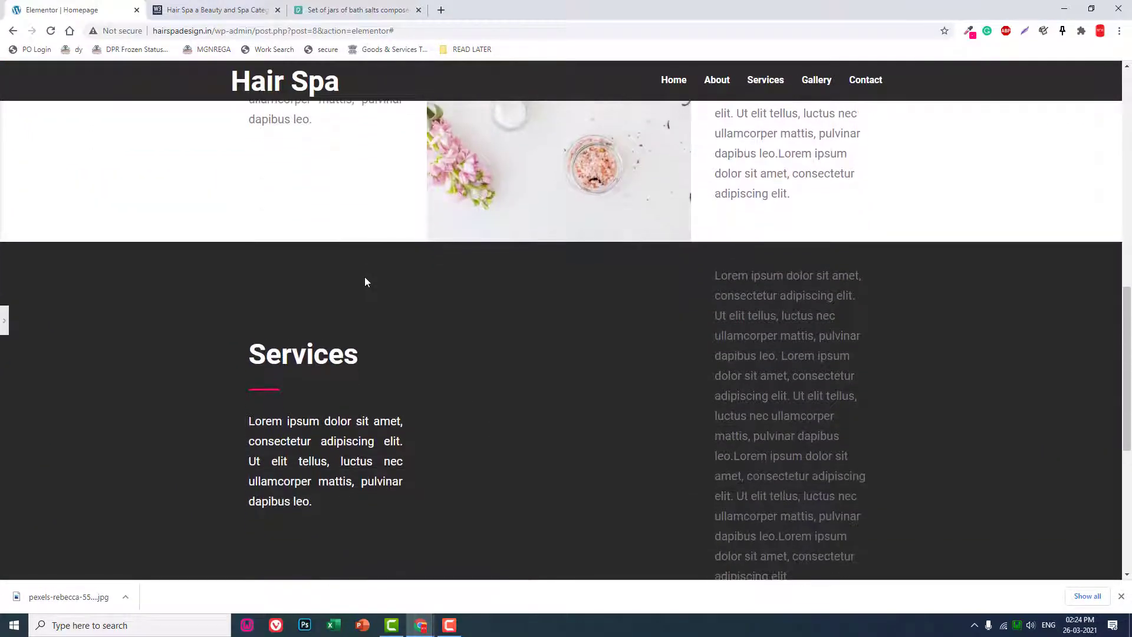
{"action": "scroll", "coordinate": [365, 282], "scroll_direction": "up", "scroll_amount": 2}
{"action": "scroll", "coordinate": [364, 282], "scroll_direction": "down", "scroll_amount": 1}
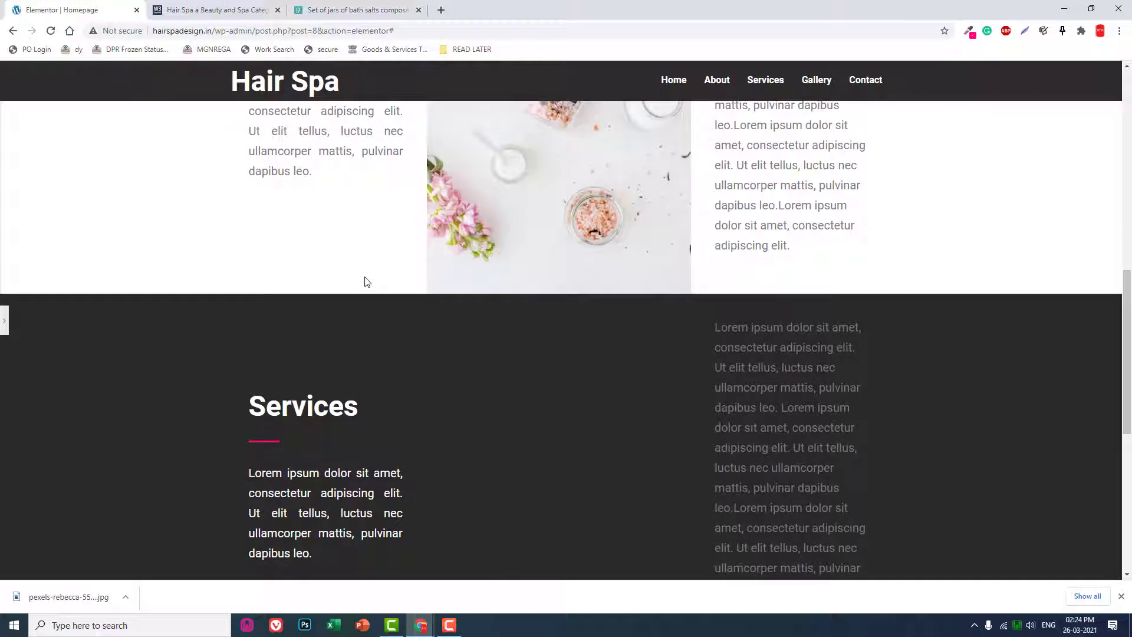
{"action": "scroll", "coordinate": [364, 281], "scroll_direction": "down", "scroll_amount": 1}
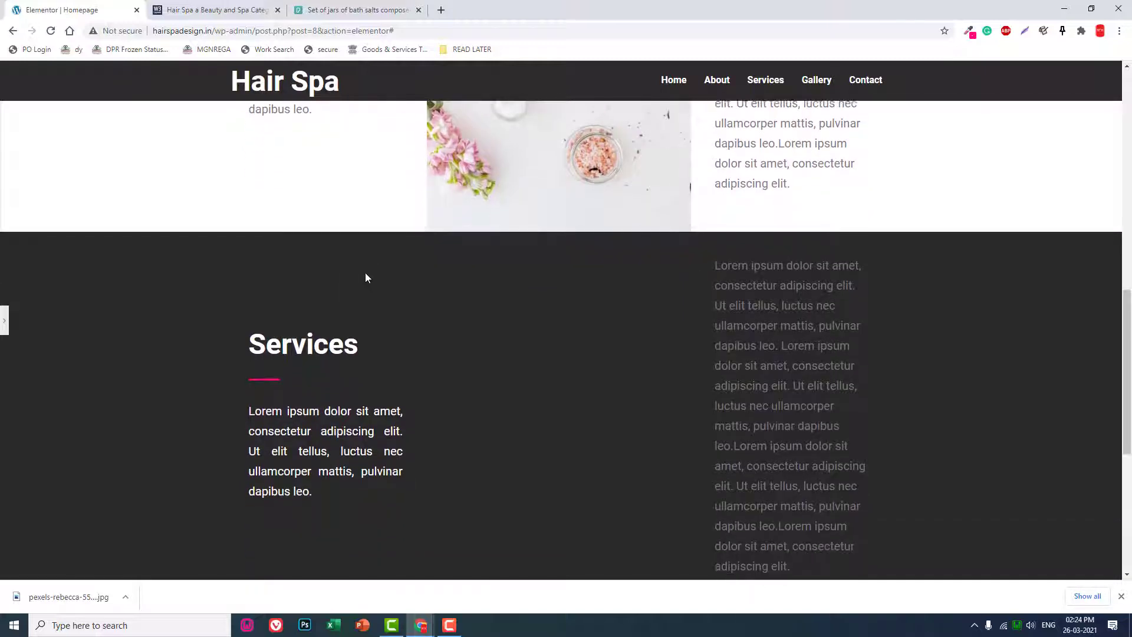
{"action": "scroll", "coordinate": [366, 278], "scroll_direction": "down", "scroll_amount": 2}
{"action": "left_click", "coordinate": [4, 323]}
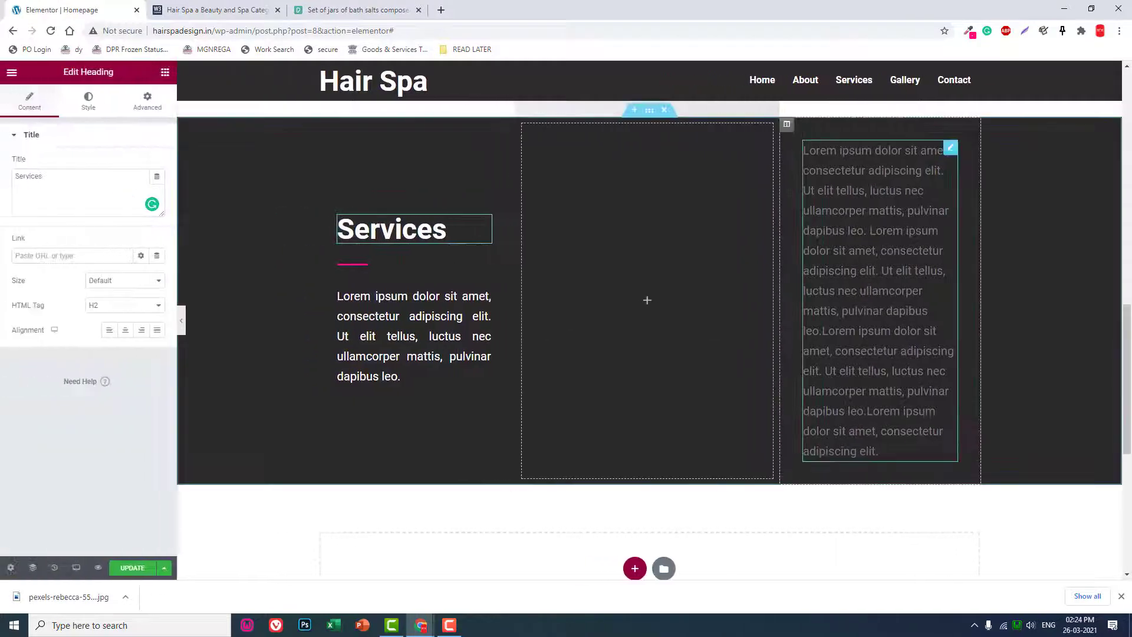
Delete the grey paragraph from the third column of the Services section and add a Sina Content Box to the middle column.
{"action": "right_click", "coordinate": [957, 162]}
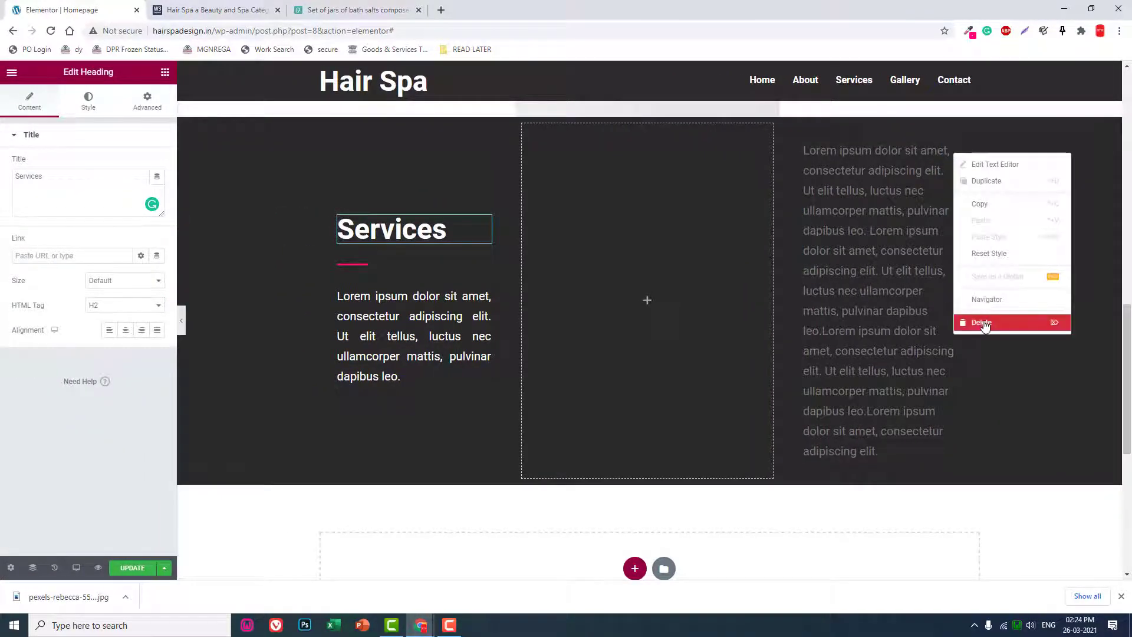
{"action": "left_click", "coordinate": [982, 321]}
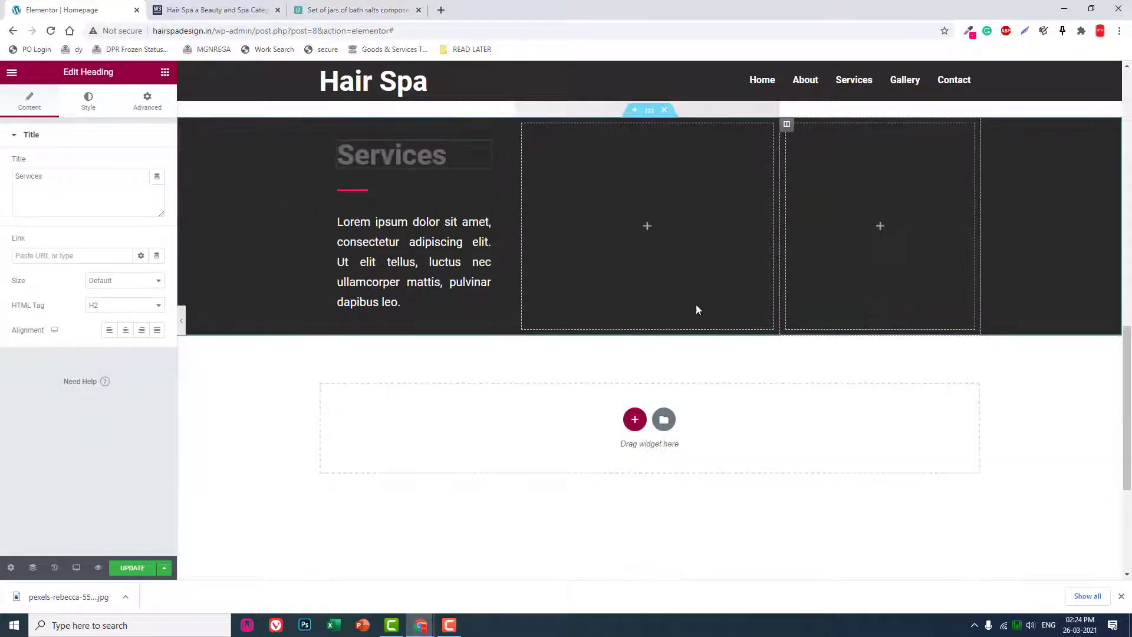
{"action": "left_click", "coordinate": [165, 73]}
{"action": "type", "text": "icnd"}
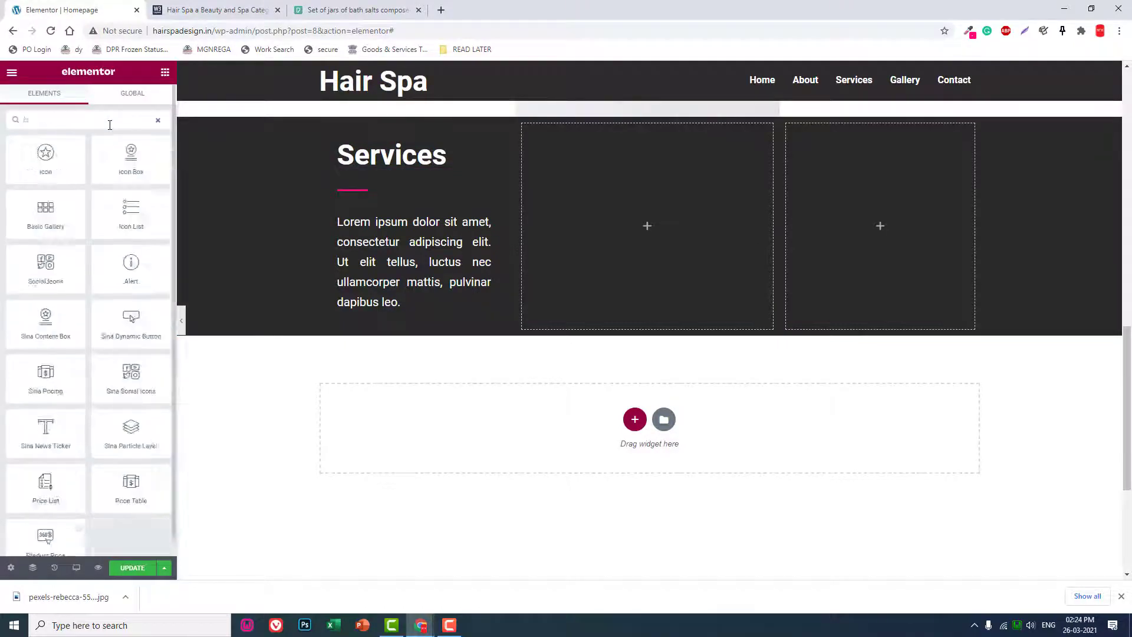
{"action": "key", "text": "BackSpace"}
{"action": "key", "text": "BackSpace"}
{"action": "key", "text": "BackSpace"}
{"action": "key", "text": "BackSpace"}
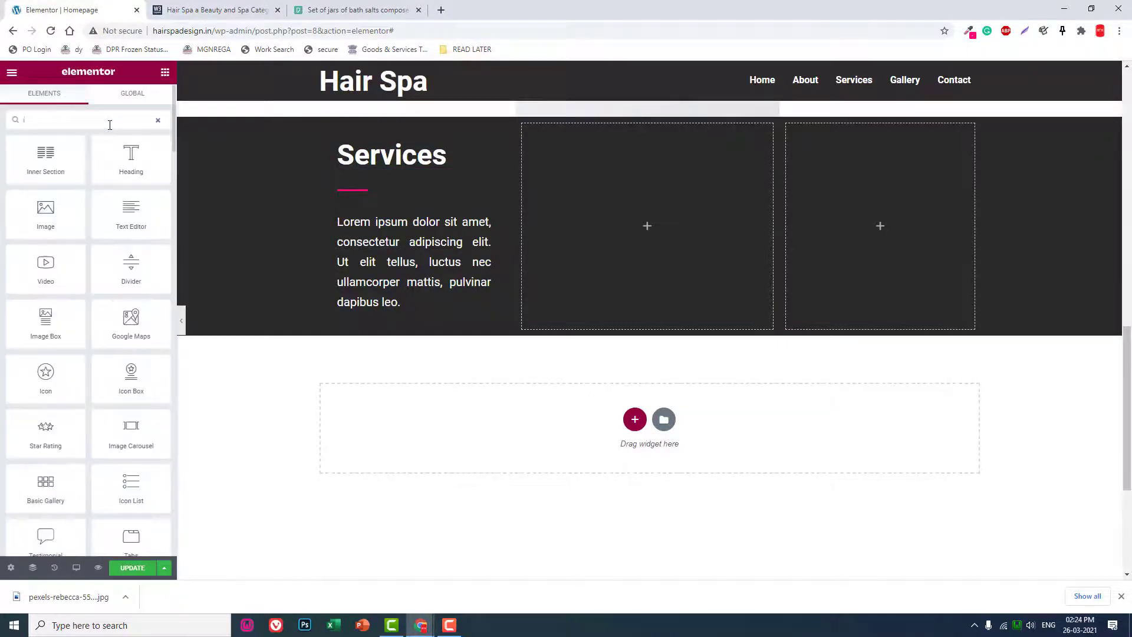
{"action": "type", "text": "icon"}
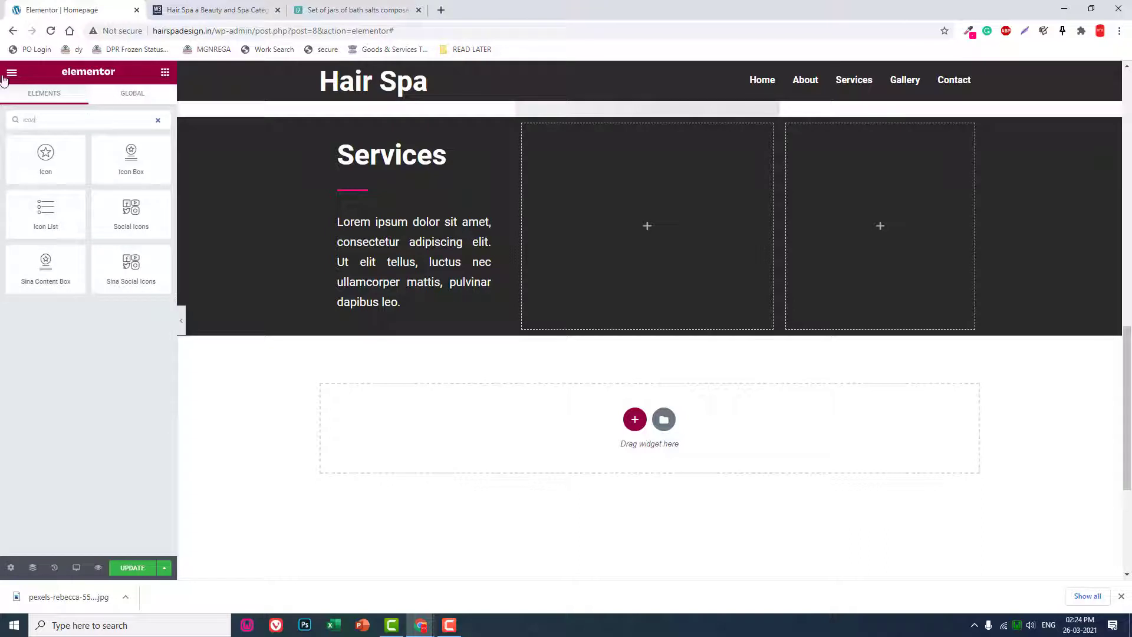
{"action": "left_click_drag", "start_coordinate": [48, 267], "coordinate": [708, 235]}
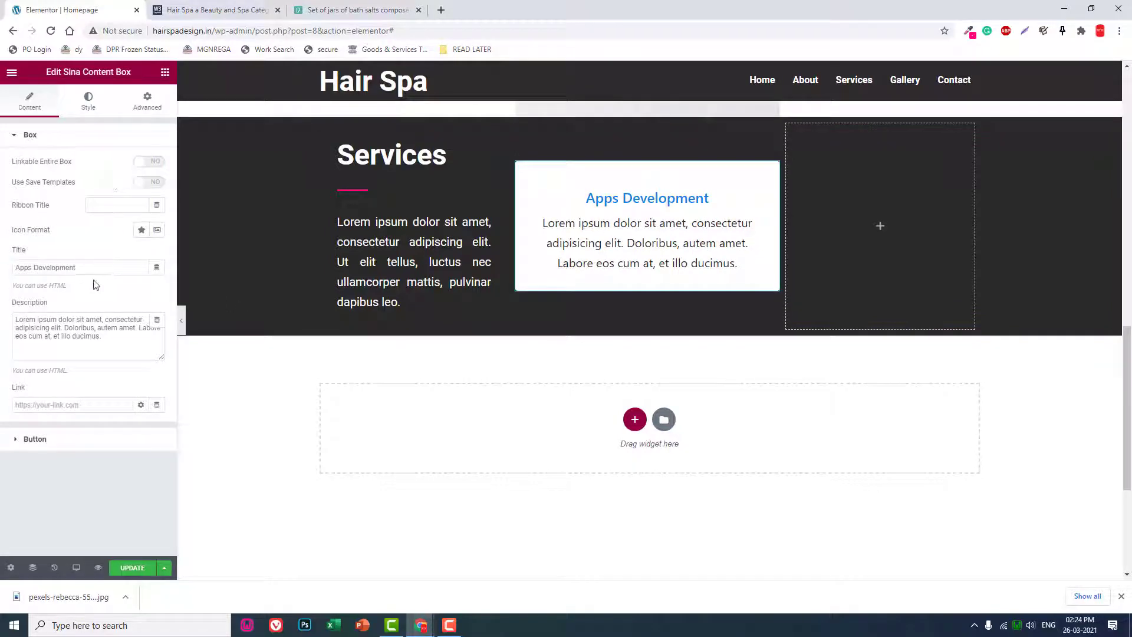
Check the Our Services items on the hair spa reference page and give the content box the icofont-color-bucket icon.
{"action": "left_click", "coordinate": [236, 11]}
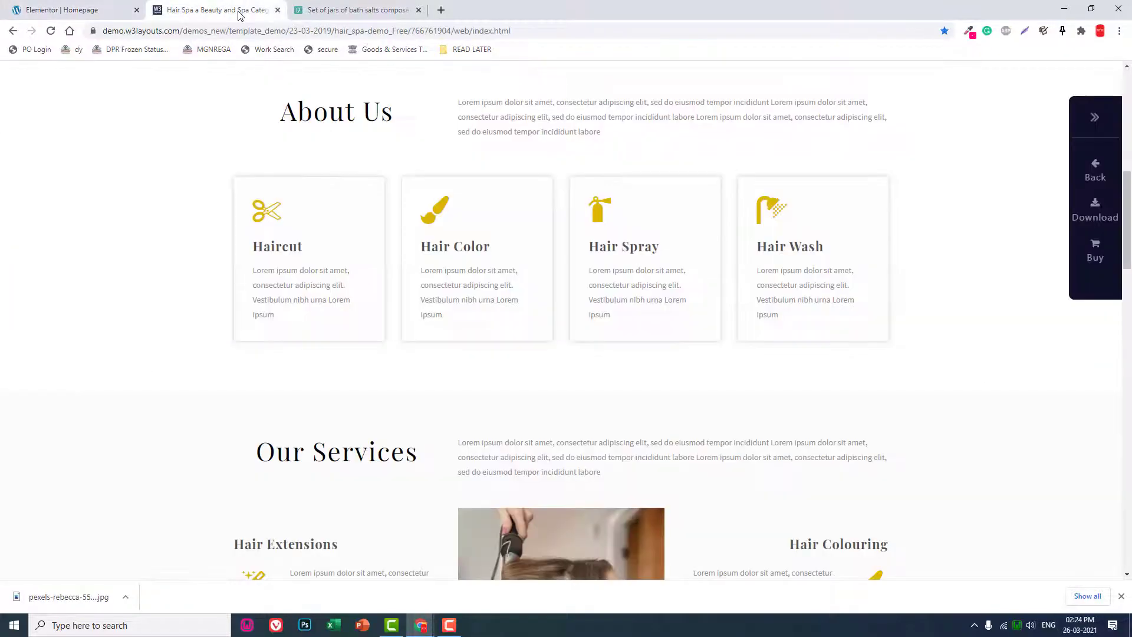
{"action": "left_click", "coordinate": [98, 5]}
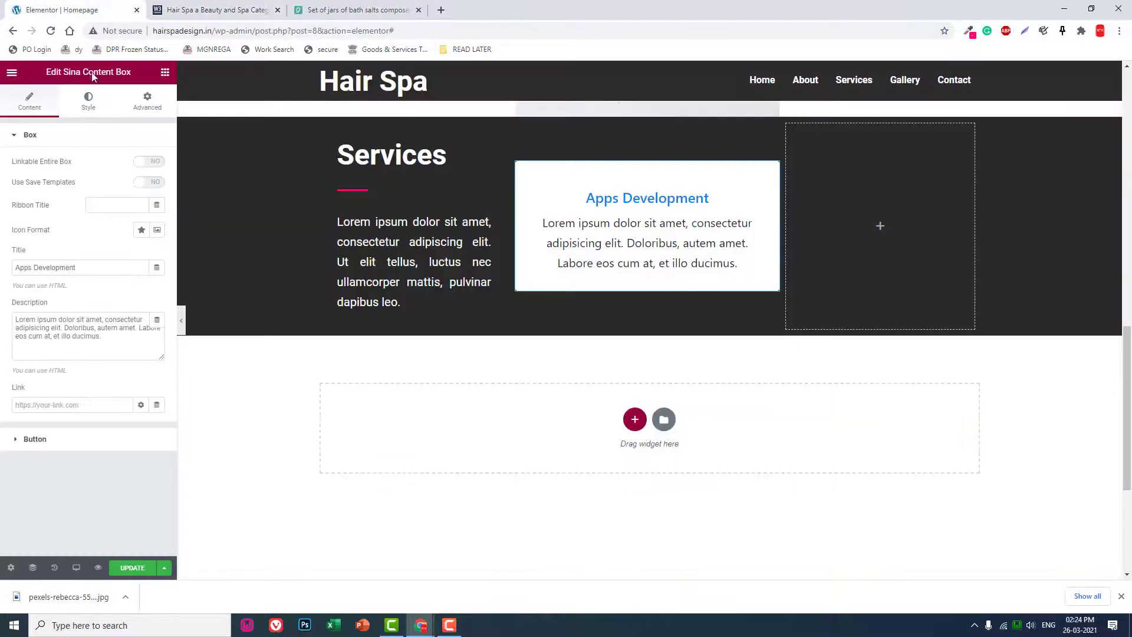
{"action": "left_click", "coordinate": [142, 231]}
{"action": "left_click", "coordinate": [212, 10]}
{"action": "scroll", "coordinate": [447, 259], "scroll_direction": "down", "scroll_amount": 4}
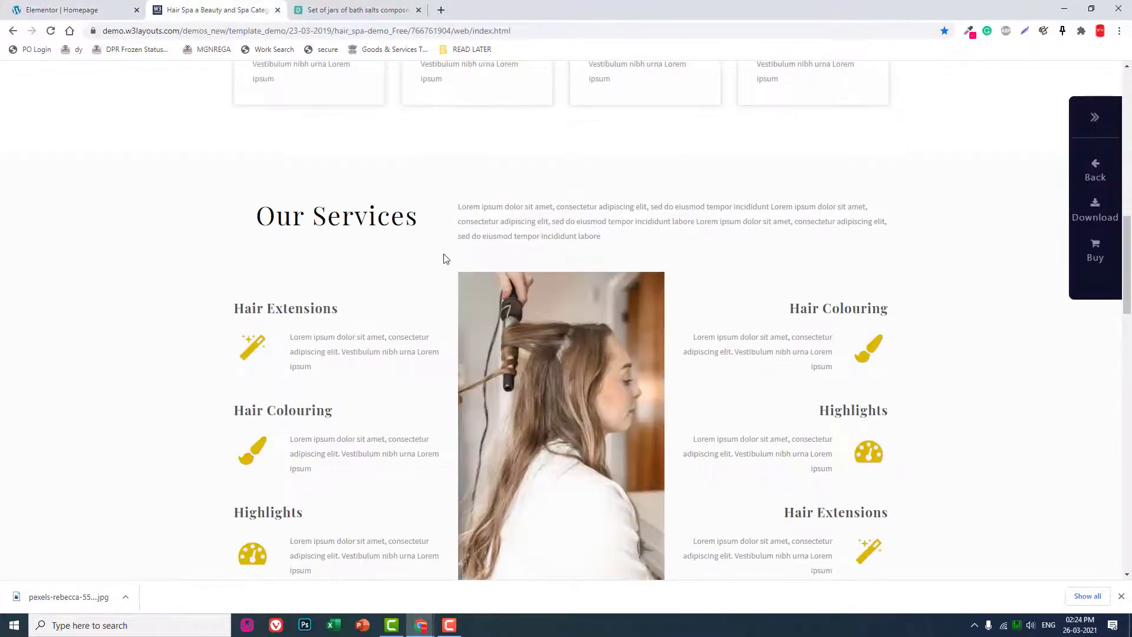
{"action": "scroll", "coordinate": [293, 271], "scroll_direction": "down", "scroll_amount": 2}
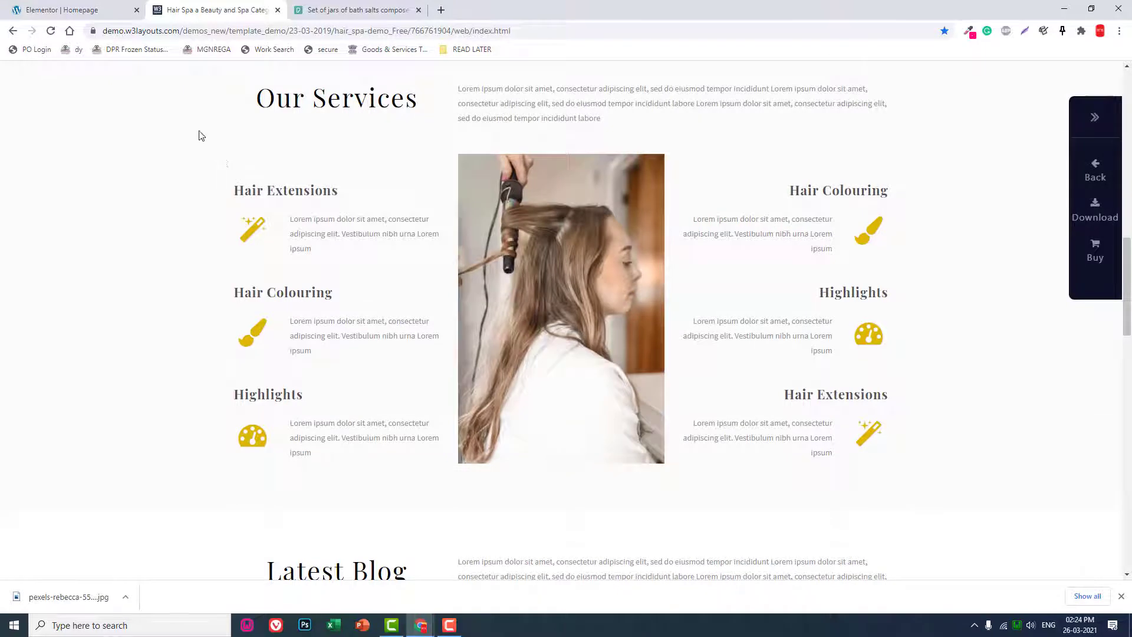
{"action": "left_click", "coordinate": [69, 5]}
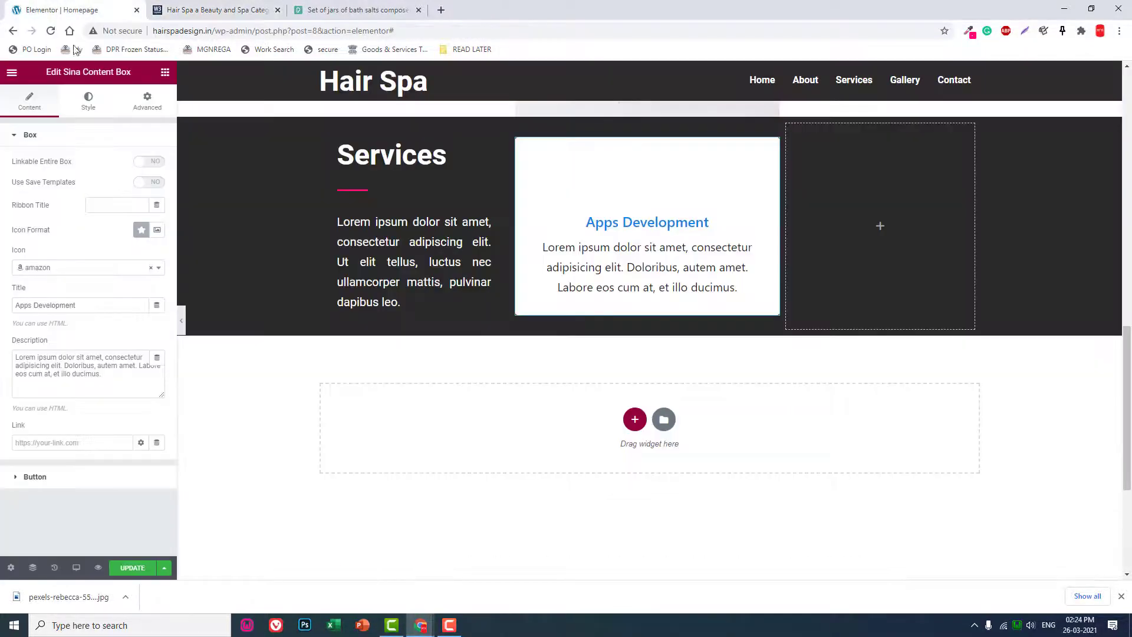
{"action": "left_click", "coordinate": [86, 268]}
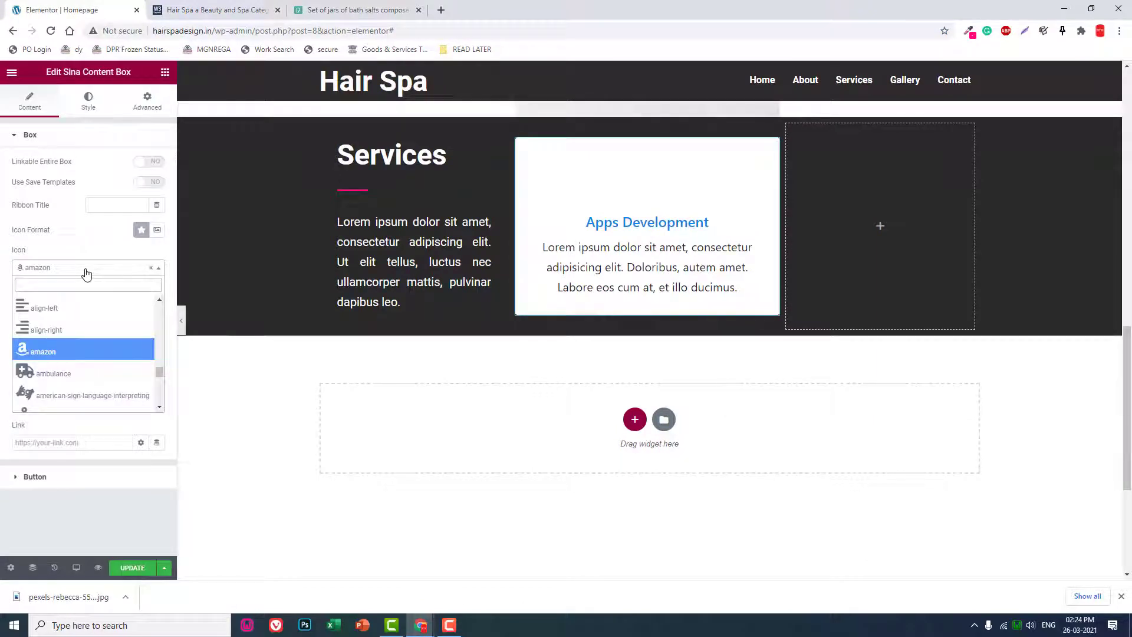
{"action": "type", "text": "colo"}
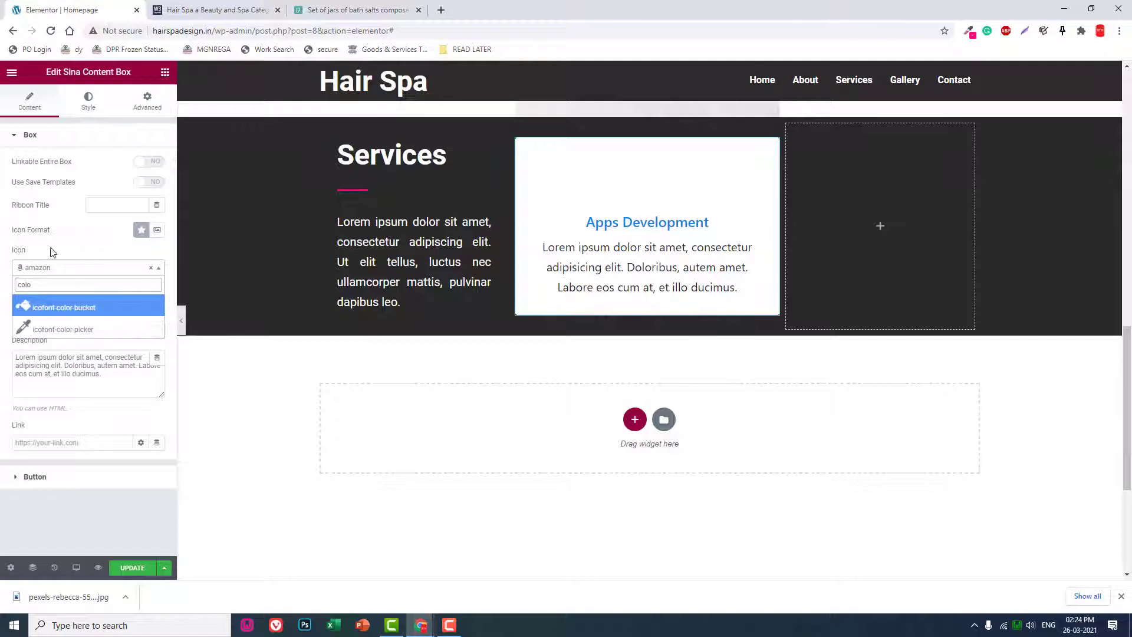
{"action": "left_click", "coordinate": [64, 306]}
Change the content box title to "Hair Coloring".
{"action": "left_click_drag", "start_coordinate": [92, 301], "coordinate": [5, 243]}
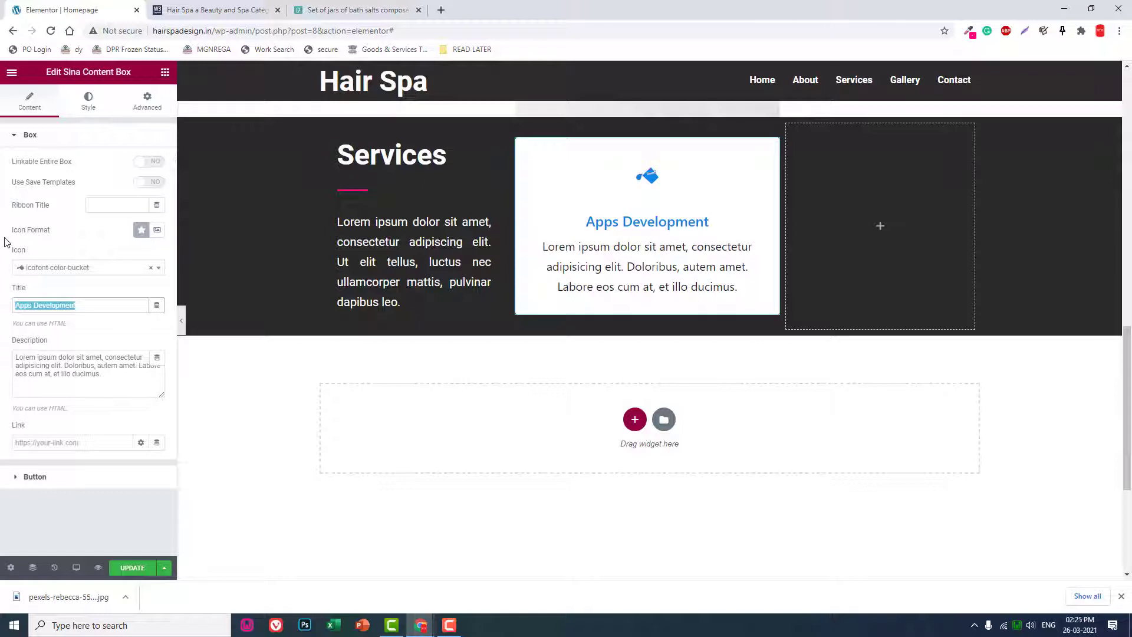
{"action": "type", "text": "Hair Col"}
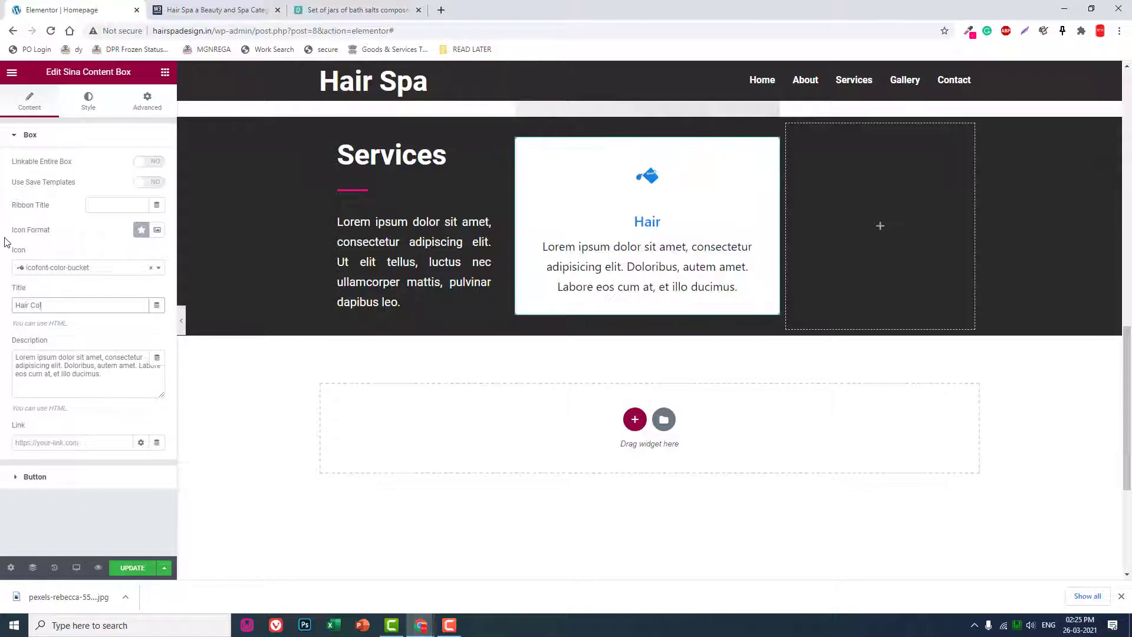
{"action": "type", "text": "oring"}
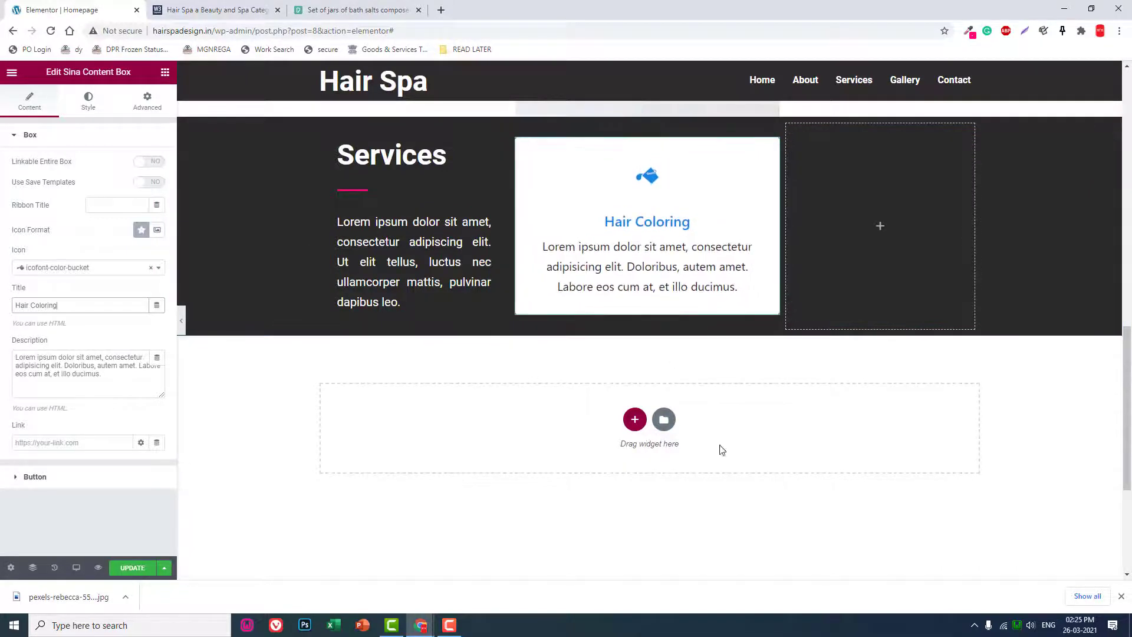
Copy the previously sampled pink from the colour picker extension and set the content box's icon colour to #FF0779.
{"action": "scroll", "coordinate": [714, 430], "scroll_direction": "up", "scroll_amount": 1}
{"action": "scroll", "coordinate": [711, 417], "scroll_direction": "up", "scroll_amount": 1}
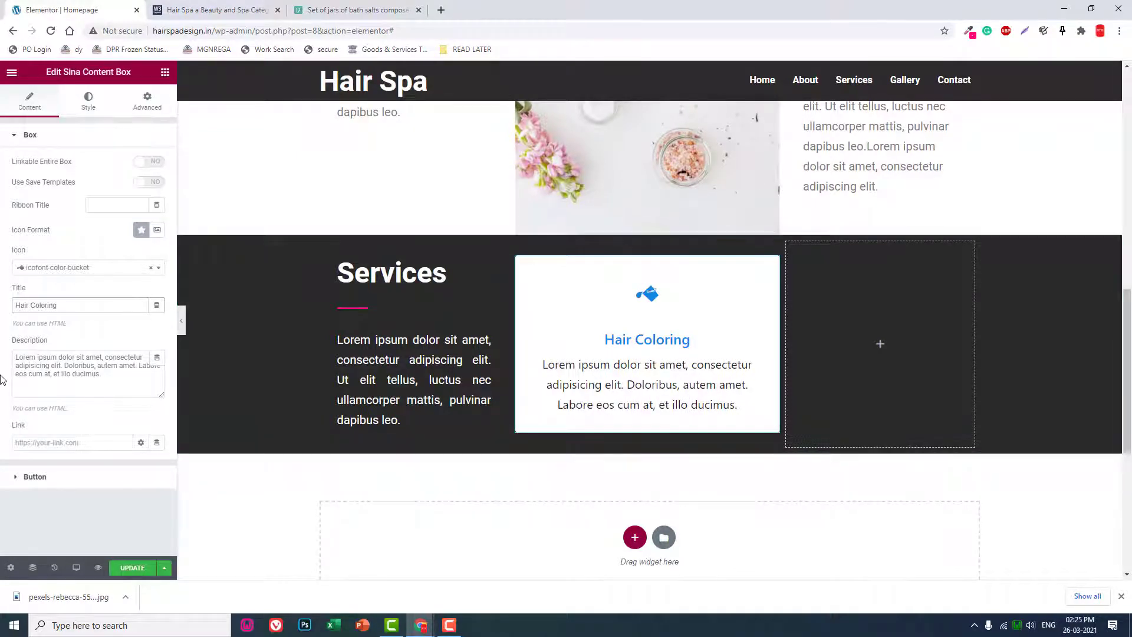
{"action": "left_click", "coordinate": [91, 103]}
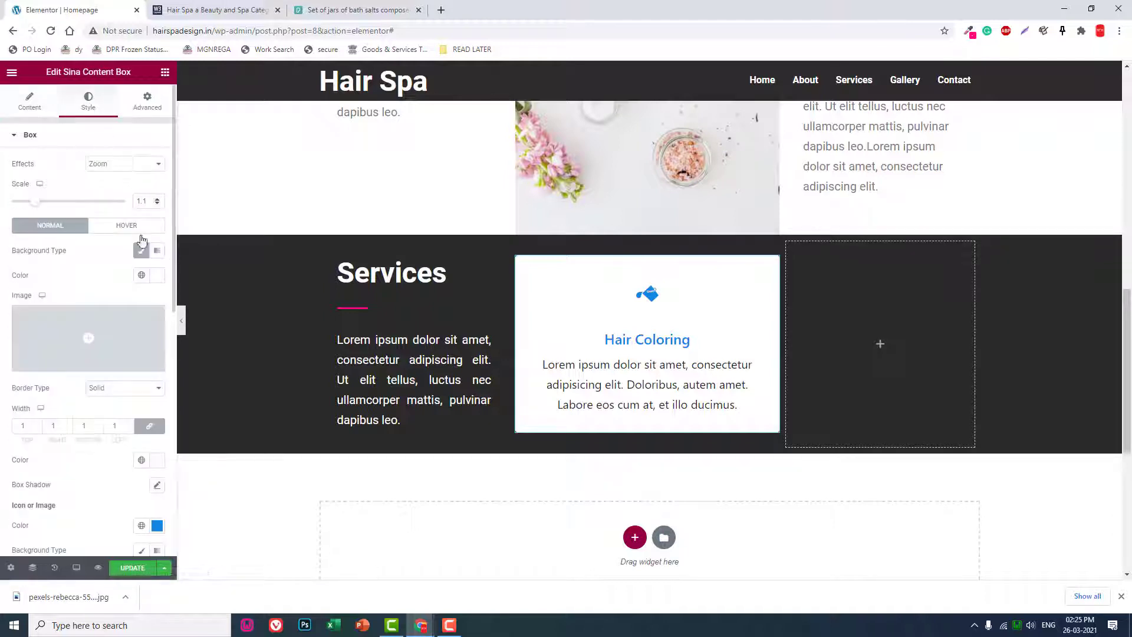
{"action": "scroll", "coordinate": [142, 242], "scroll_direction": "down", "scroll_amount": 5}
{"action": "left_click", "coordinate": [970, 32]}
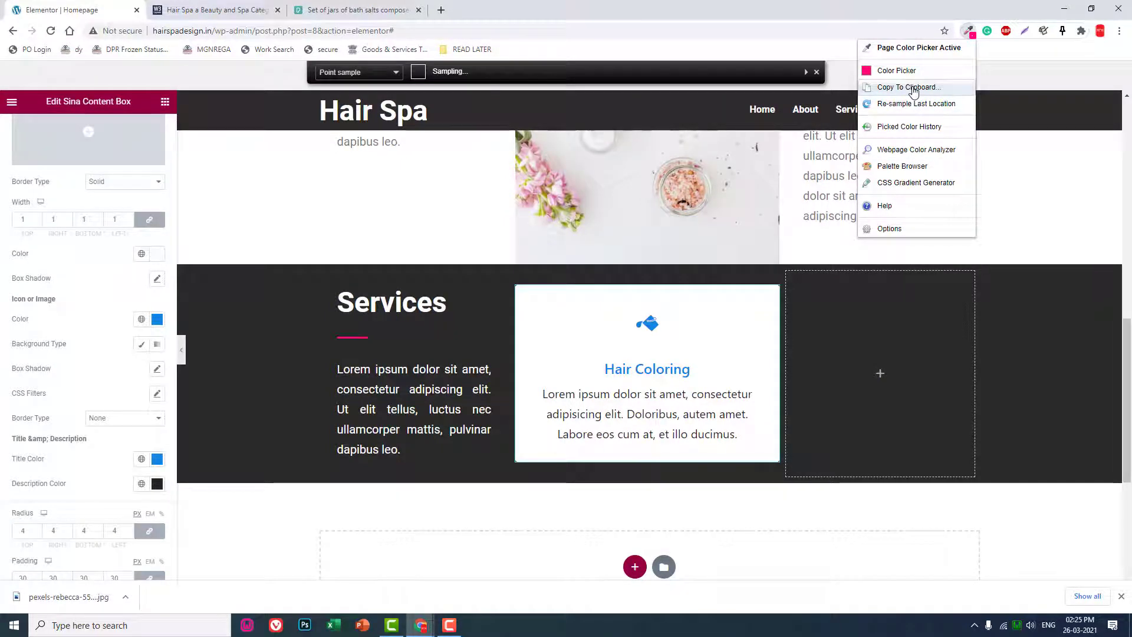
{"action": "left_click", "coordinate": [913, 89]}
{"action": "left_click", "coordinate": [902, 112]}
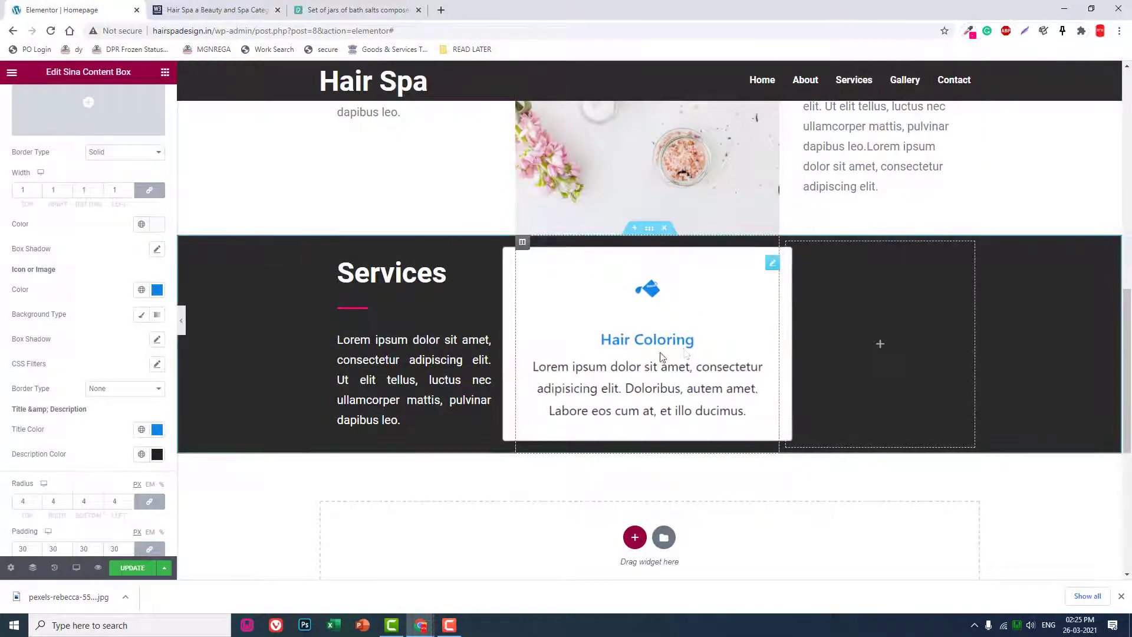
{"action": "left_click", "coordinate": [156, 291]}
{"action": "key", "text": "ctrl+v"}
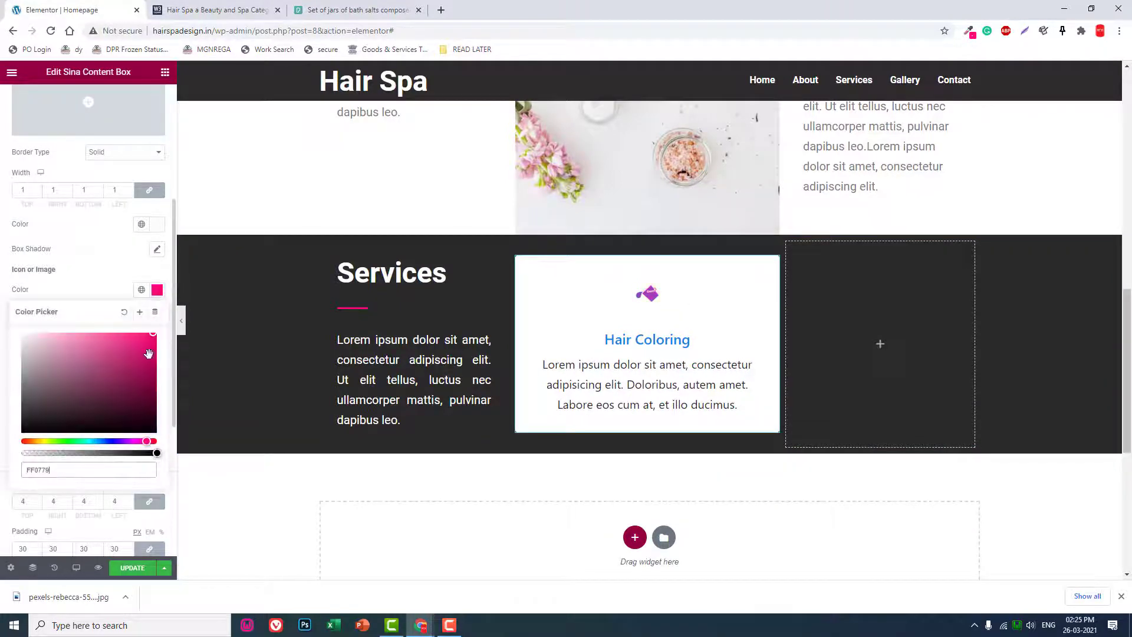
{"action": "left_click", "coordinate": [108, 277]}
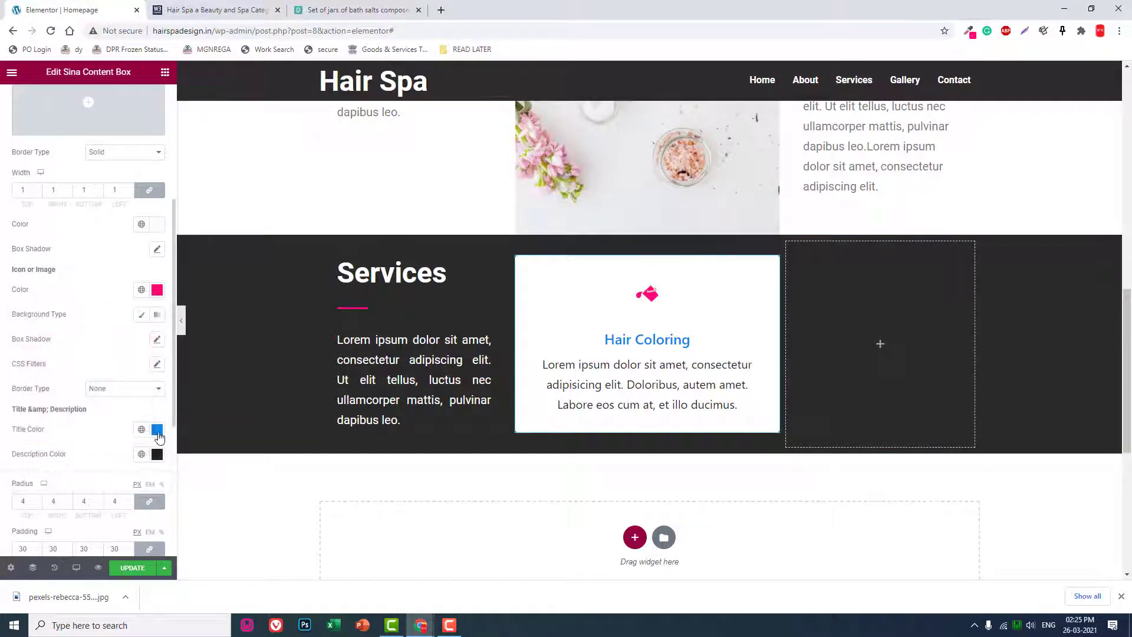
Set the content box's title colour to the same pink, #FF0779.
{"action": "left_click", "coordinate": [157, 430]}
{"action": "key", "text": "ctrl+v"}
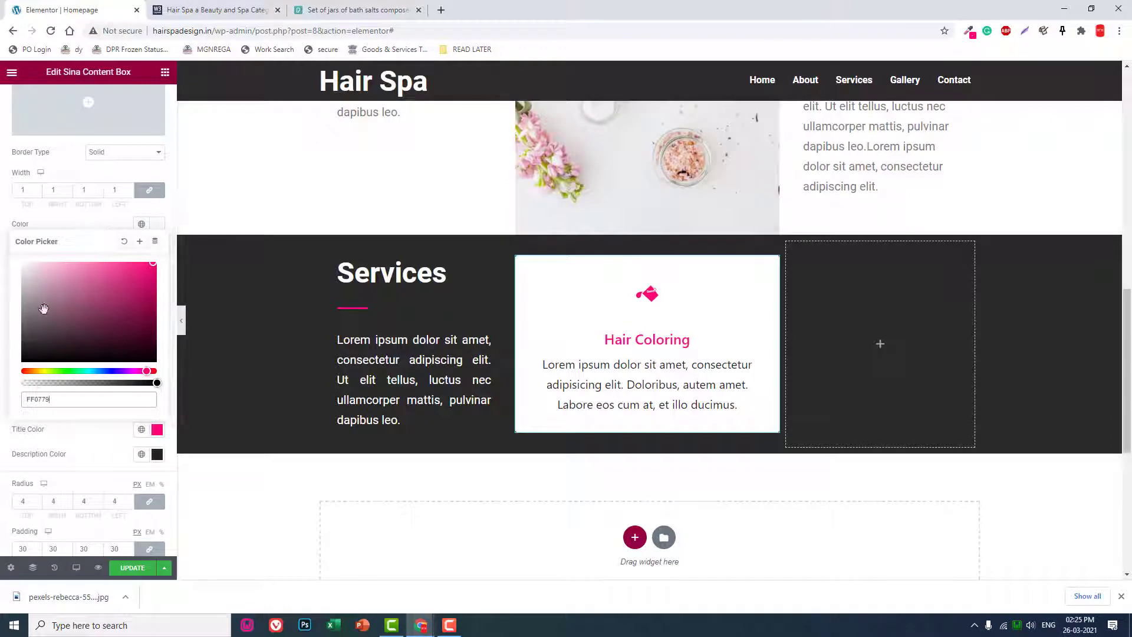
{"action": "left_click", "coordinate": [3, 340]}
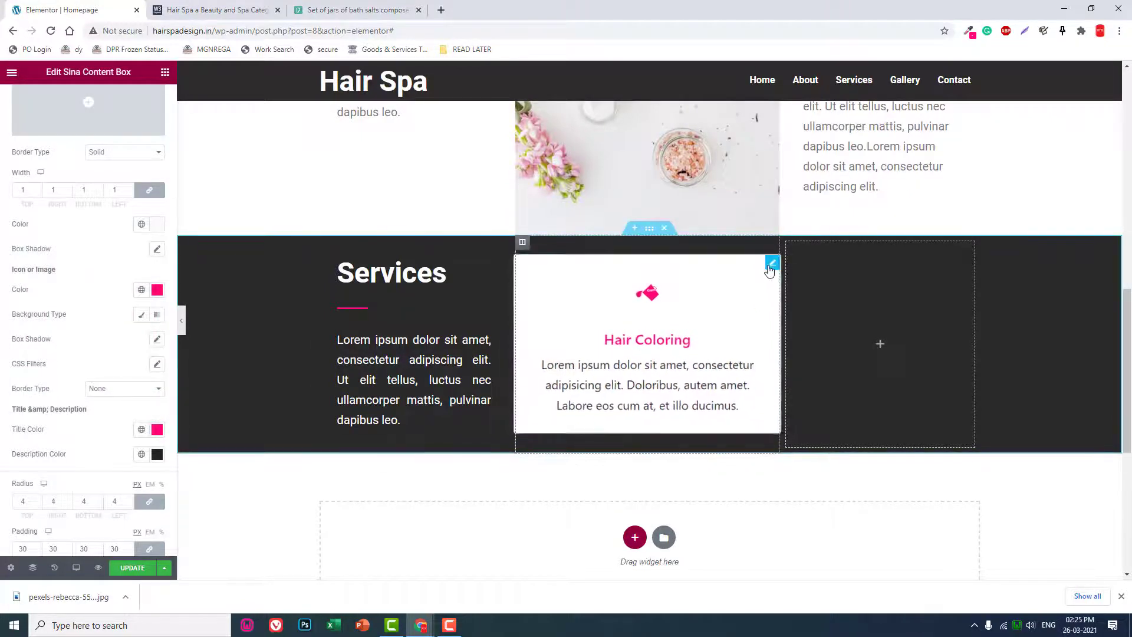
Duplicate the Hair Coloring content box twice so three boxes are stacked in the middle column.
{"action": "right_click", "coordinate": [769, 267]}
{"action": "left_click", "coordinate": [778, 298]}
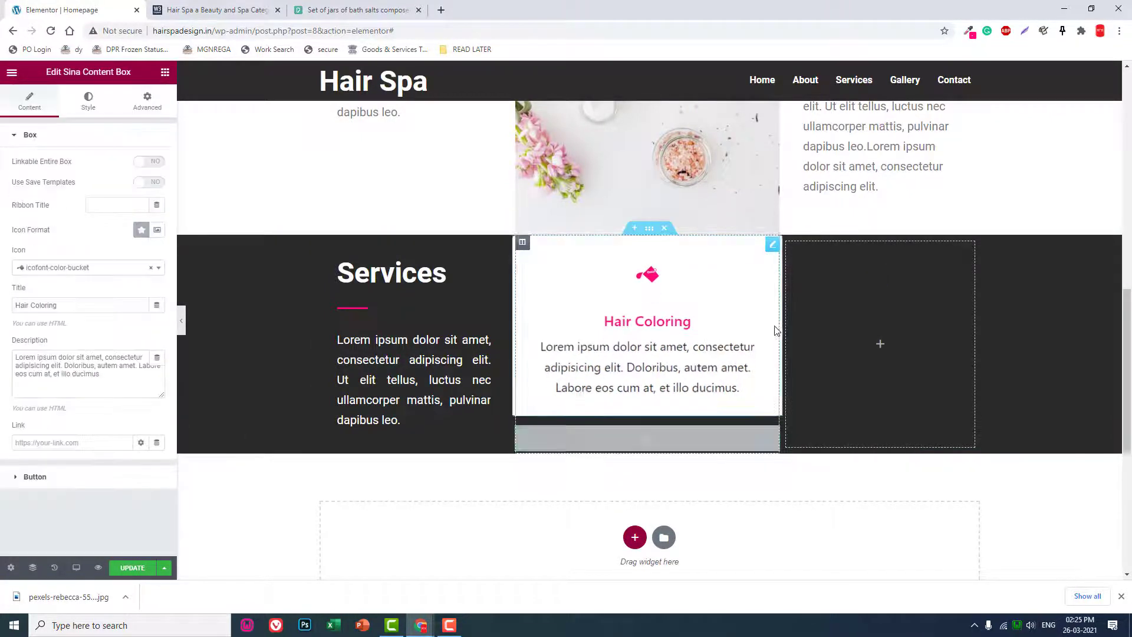
{"action": "scroll", "coordinate": [1130, 306], "scroll_direction": "down", "scroll_amount": 1}
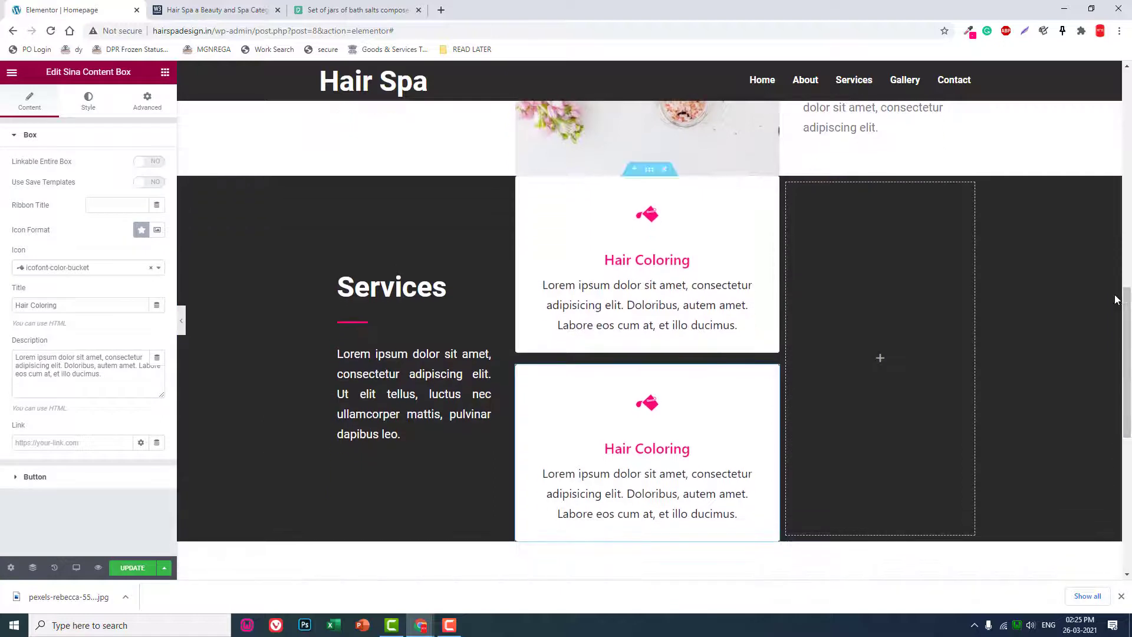
{"action": "right_click", "coordinate": [773, 377]}
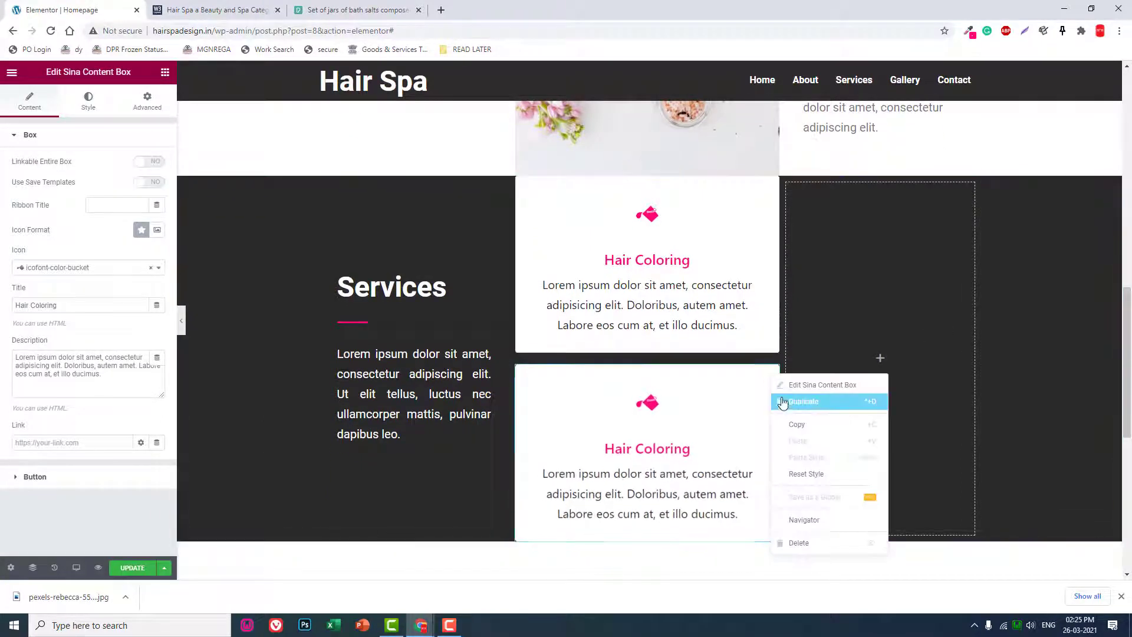
{"action": "left_click", "coordinate": [784, 401]}
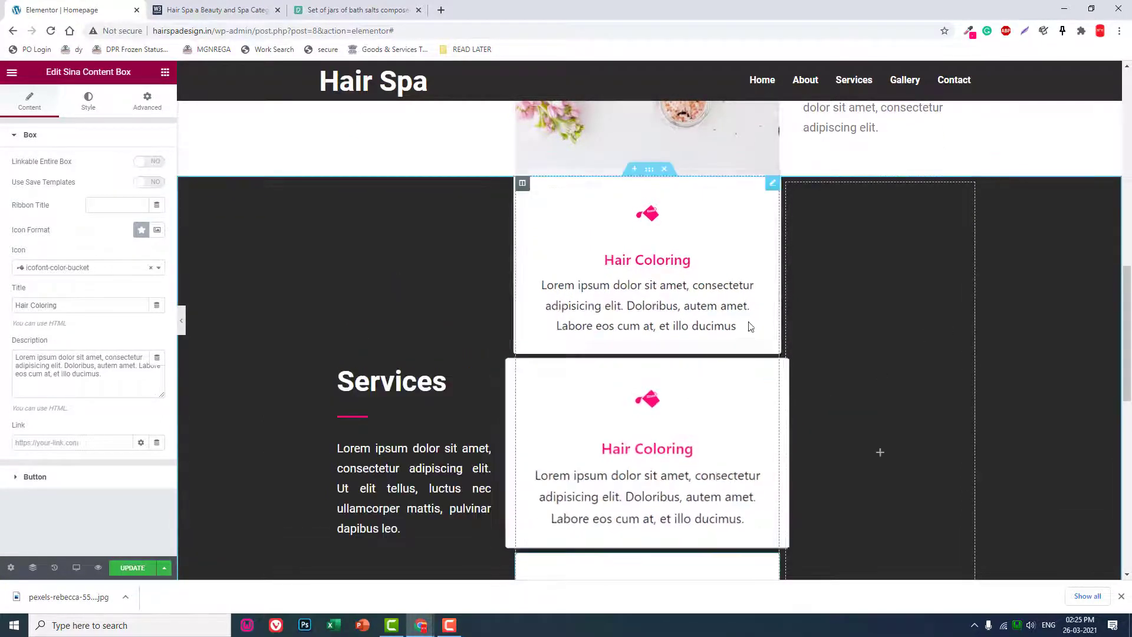
Set the width of the Services section's middle column to 35%.
{"action": "left_click", "coordinate": [523, 184]}
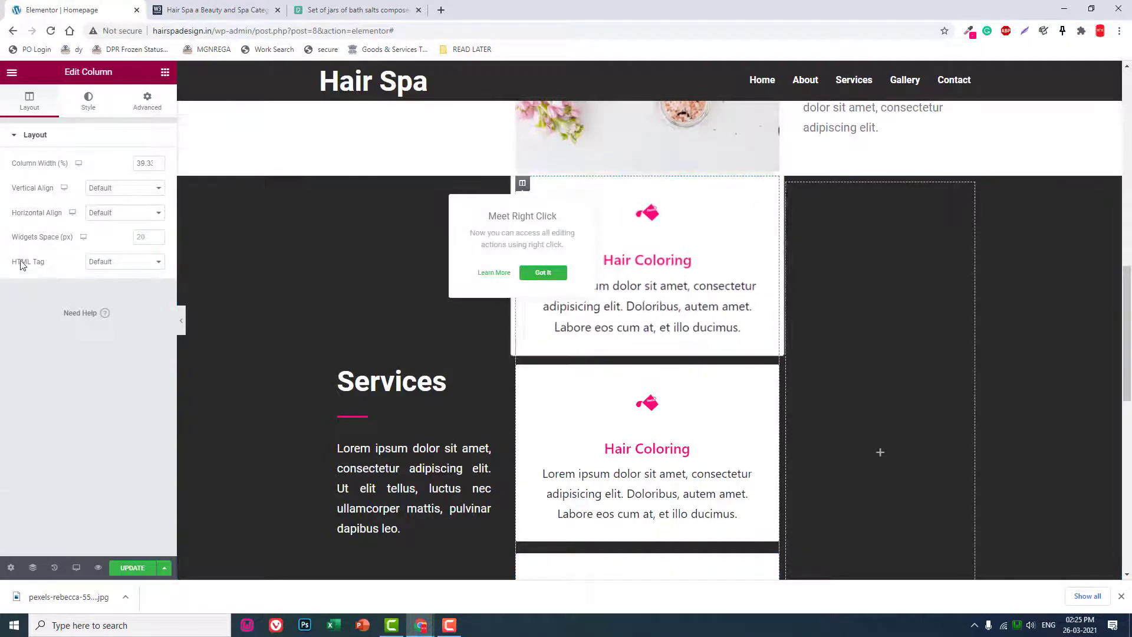
{"action": "left_click", "coordinate": [143, 164]}
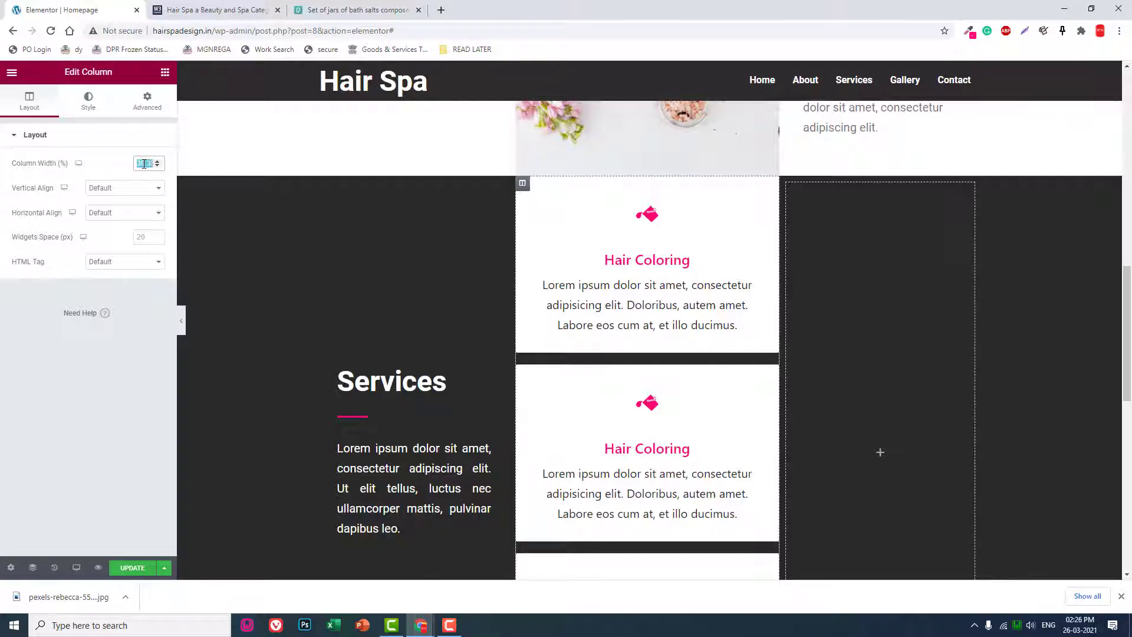
{"action": "type", "text": "30"}
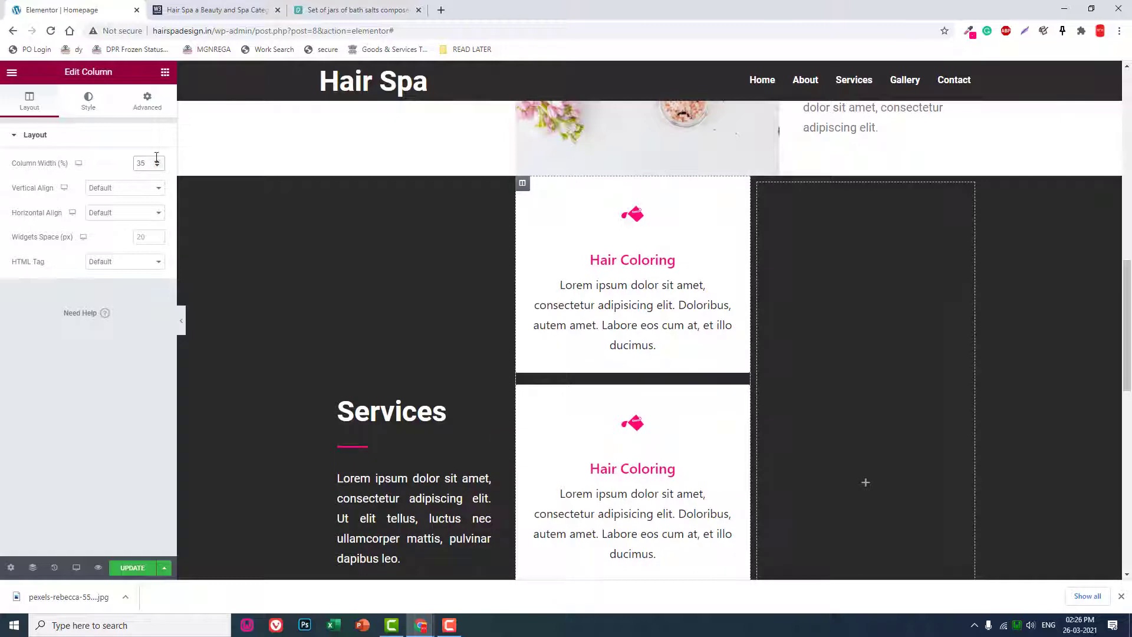
Set the width of the empty third column in the Services section to 35%.
{"action": "left_click", "coordinate": [758, 183]}
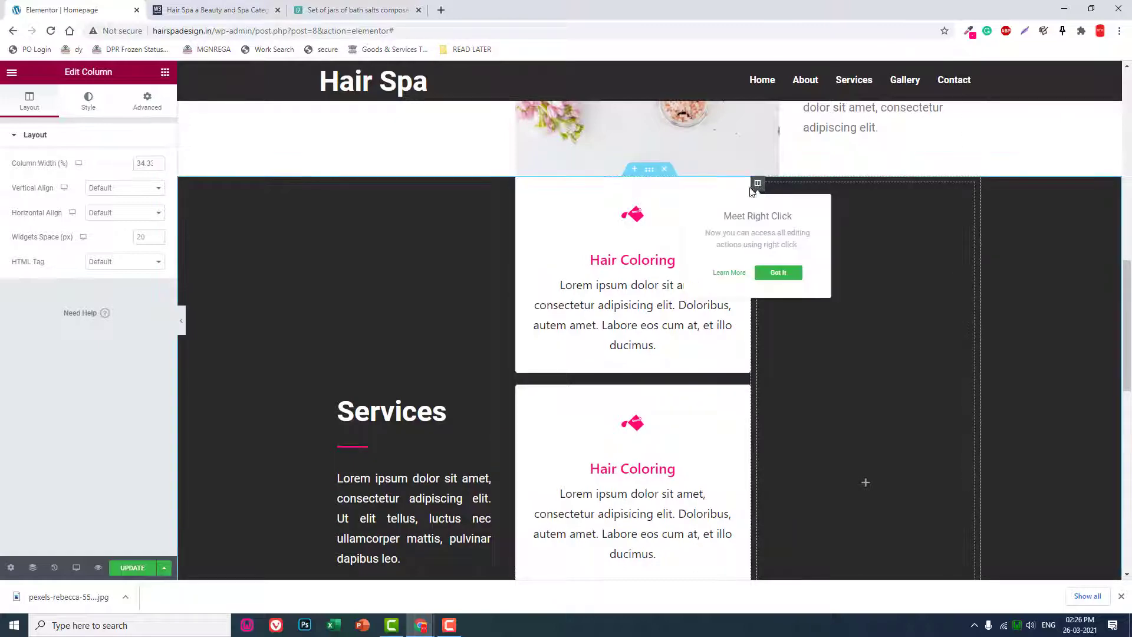
{"action": "left_click", "coordinate": [155, 166]}
{"action": "type", "text": "35"}
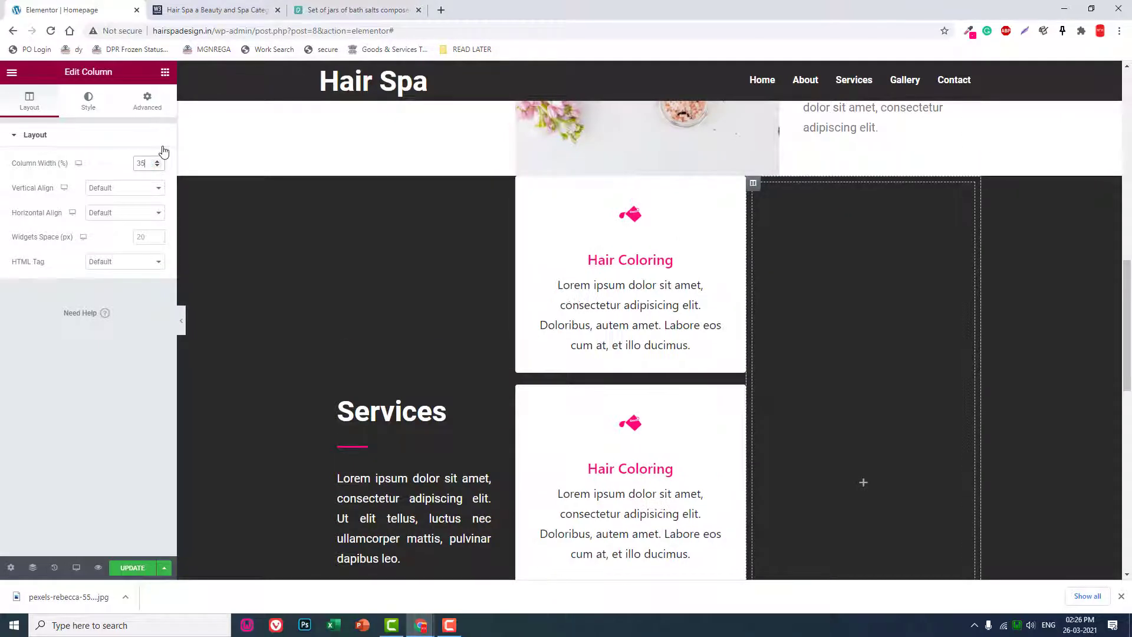
{"action": "scroll", "coordinate": [241, 439], "scroll_direction": "down", "scroll_amount": 3}
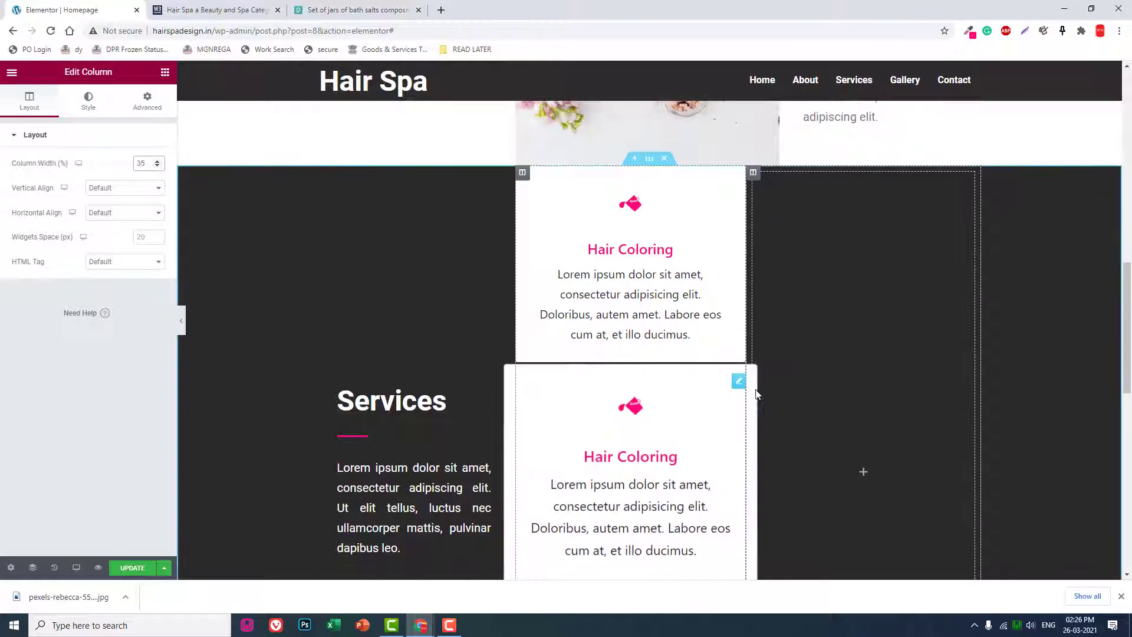
{"action": "scroll", "coordinate": [280, 419], "scroll_direction": "down", "scroll_amount": 2}
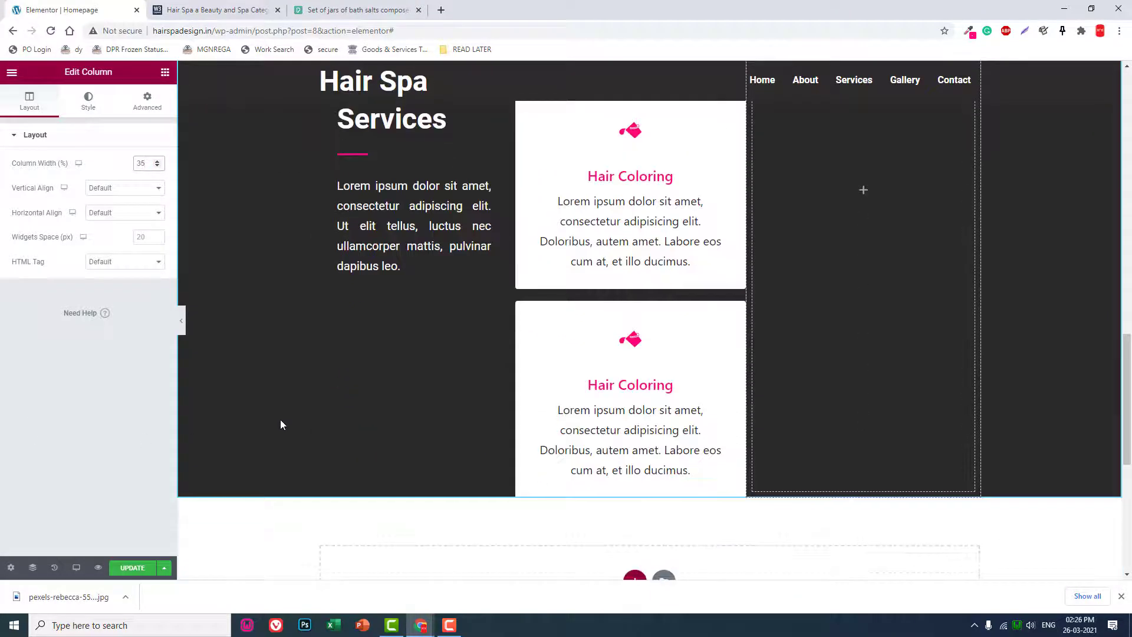
Preview the Services section at full width with the editing panel hidden, checking the stacked content boxes and the empty third column.
{"action": "scroll", "coordinate": [281, 420], "scroll_direction": "up", "scroll_amount": 5}
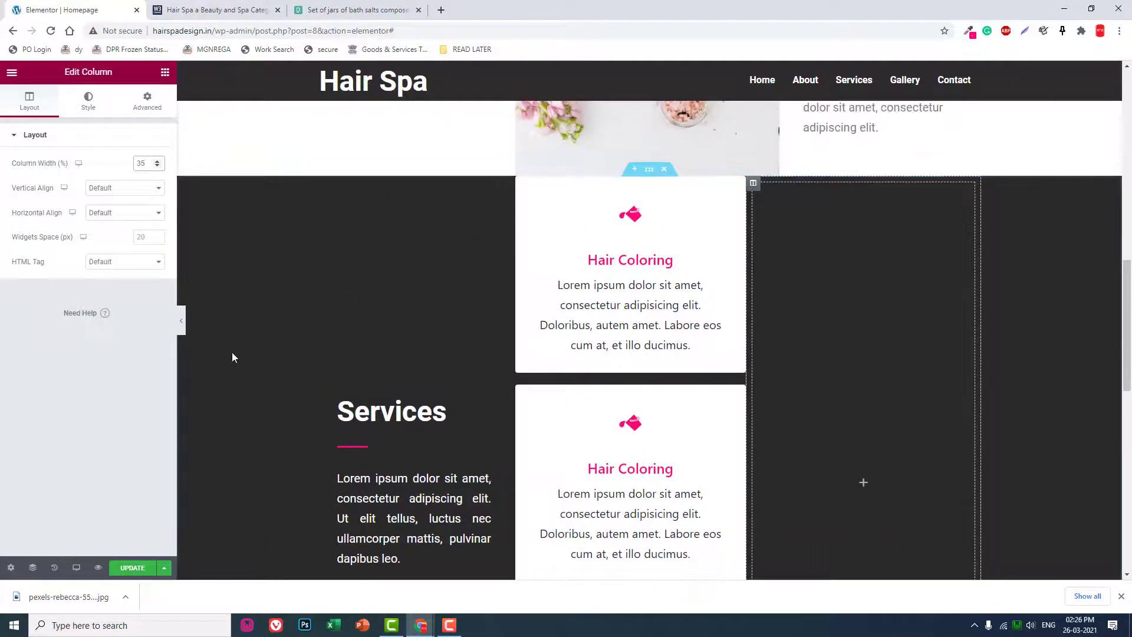
{"action": "left_click", "coordinate": [182, 323]}
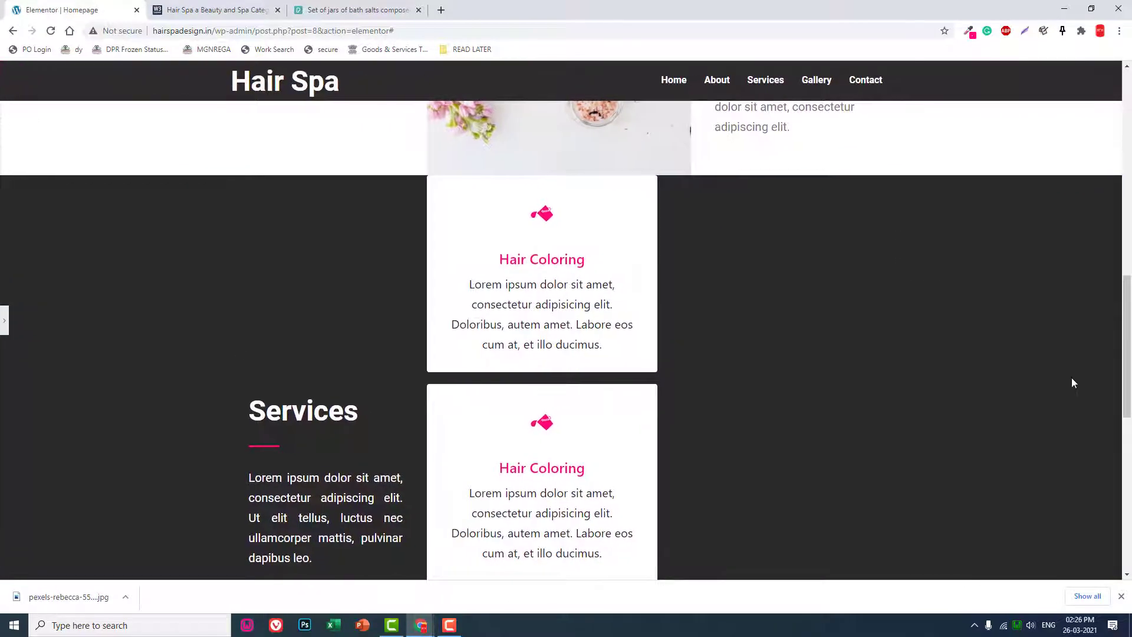
{"action": "scroll", "coordinate": [1071, 377], "scroll_direction": "down", "scroll_amount": 3}
{"action": "scroll", "coordinate": [1073, 384], "scroll_direction": "up", "scroll_amount": 2}
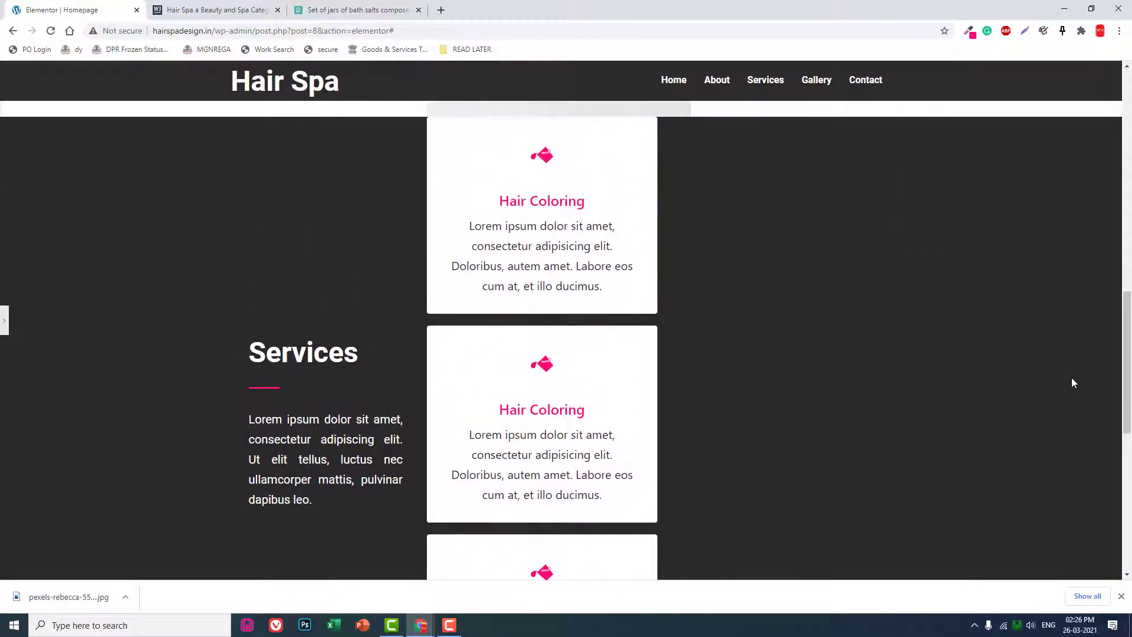
{"action": "scroll", "coordinate": [1074, 383], "scroll_direction": "down", "scroll_amount": 3}
{"action": "scroll", "coordinate": [1073, 383], "scroll_direction": "down", "scroll_amount": 1}
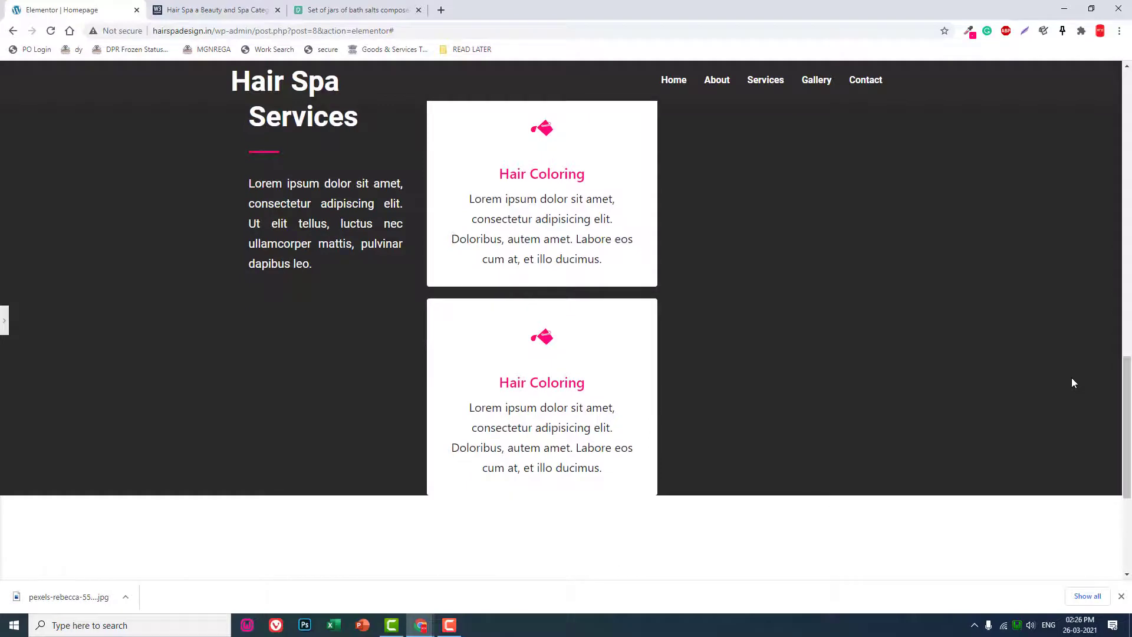
{"action": "scroll", "coordinate": [1073, 384], "scroll_direction": "up", "scroll_amount": 6}
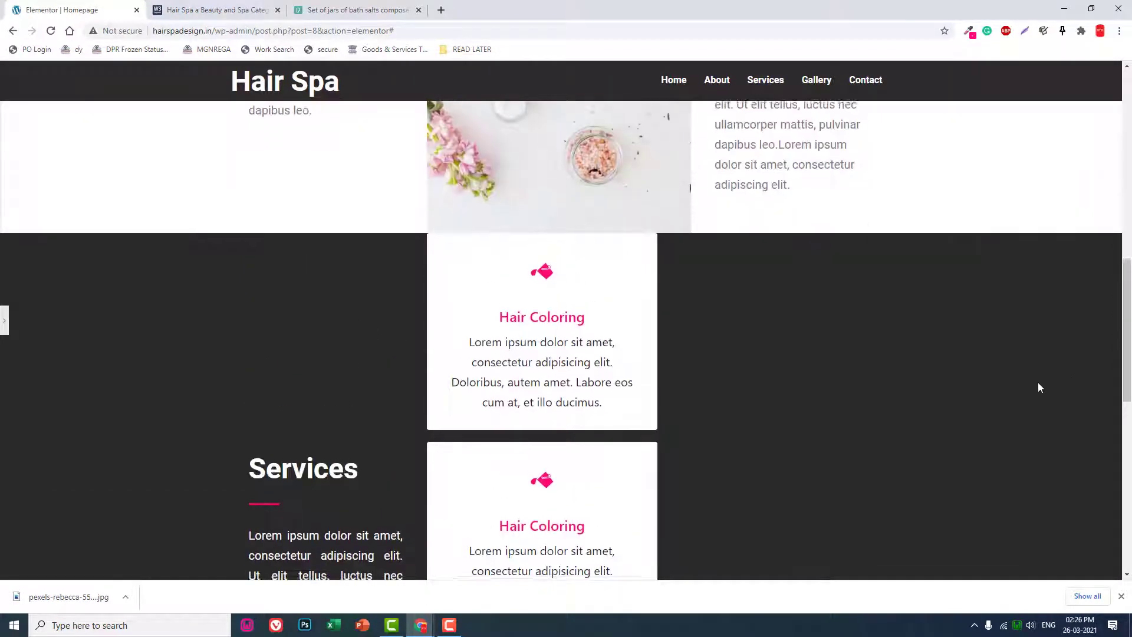
{"action": "scroll", "coordinate": [1040, 387], "scroll_direction": "down", "scroll_amount": 3}
{"action": "scroll", "coordinate": [1039, 387], "scroll_direction": "up", "scroll_amount": 7}
{"action": "scroll", "coordinate": [1038, 384], "scroll_direction": "down", "scroll_amount": 5}
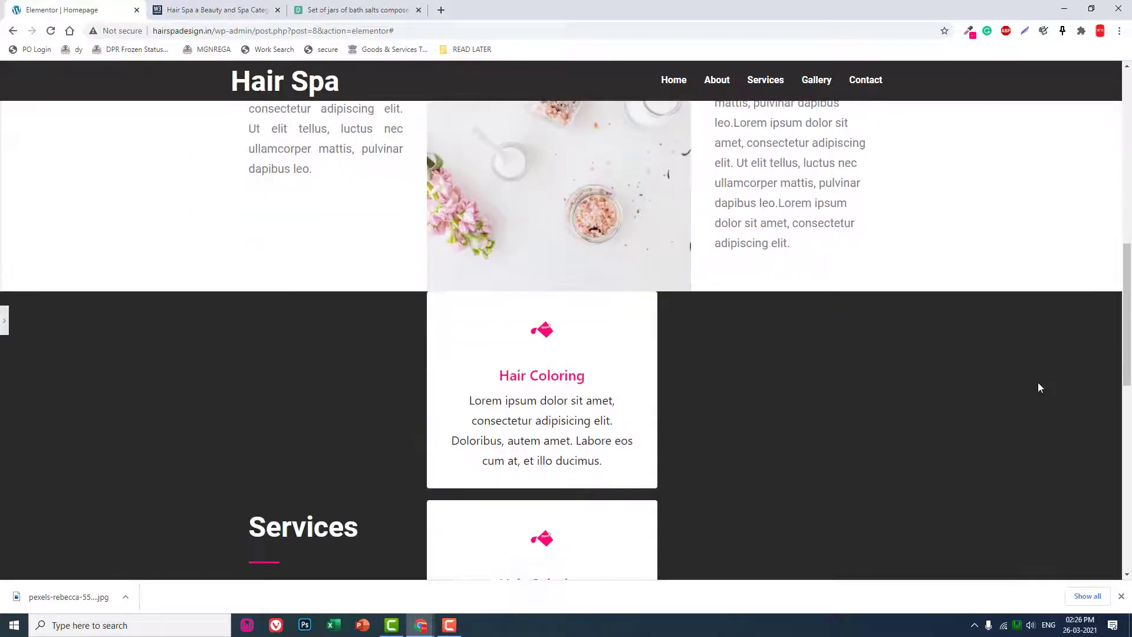
{"action": "left_click", "coordinate": [5, 320]}
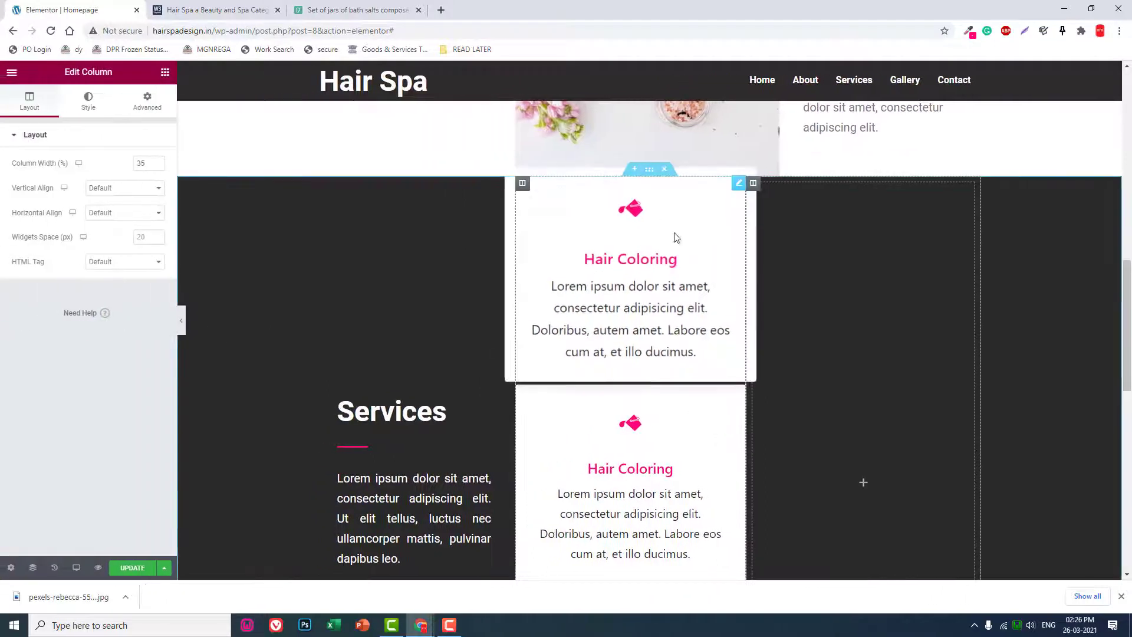
Set the Services section's columns gap to Default and preview the resulting spacing at full width.
{"action": "left_click", "coordinate": [649, 171]}
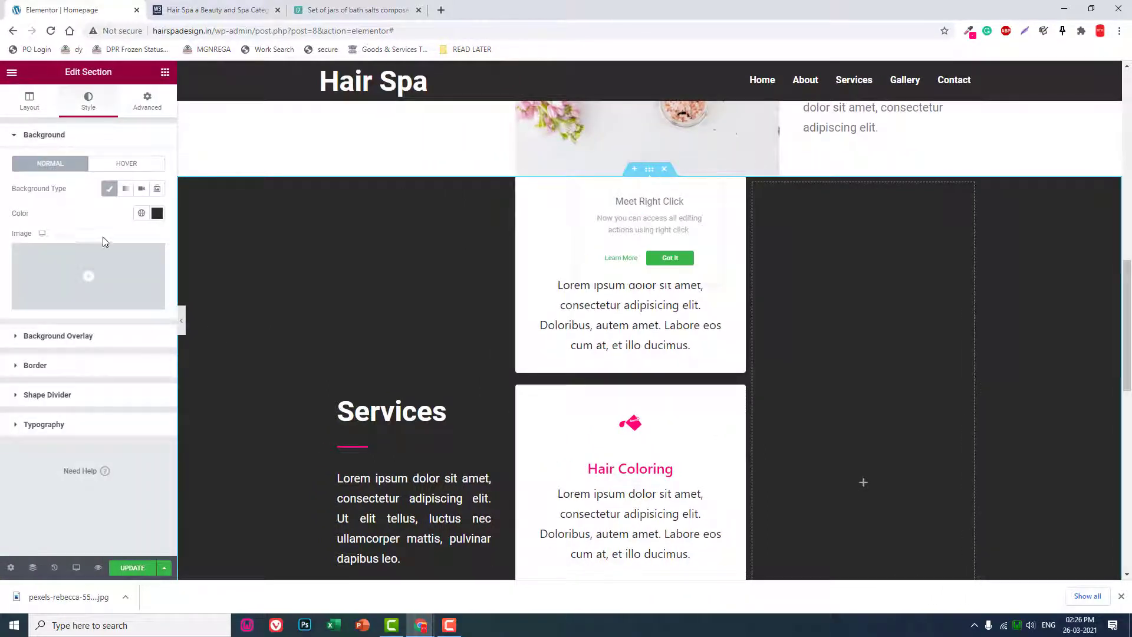
{"action": "left_click", "coordinate": [37, 100]}
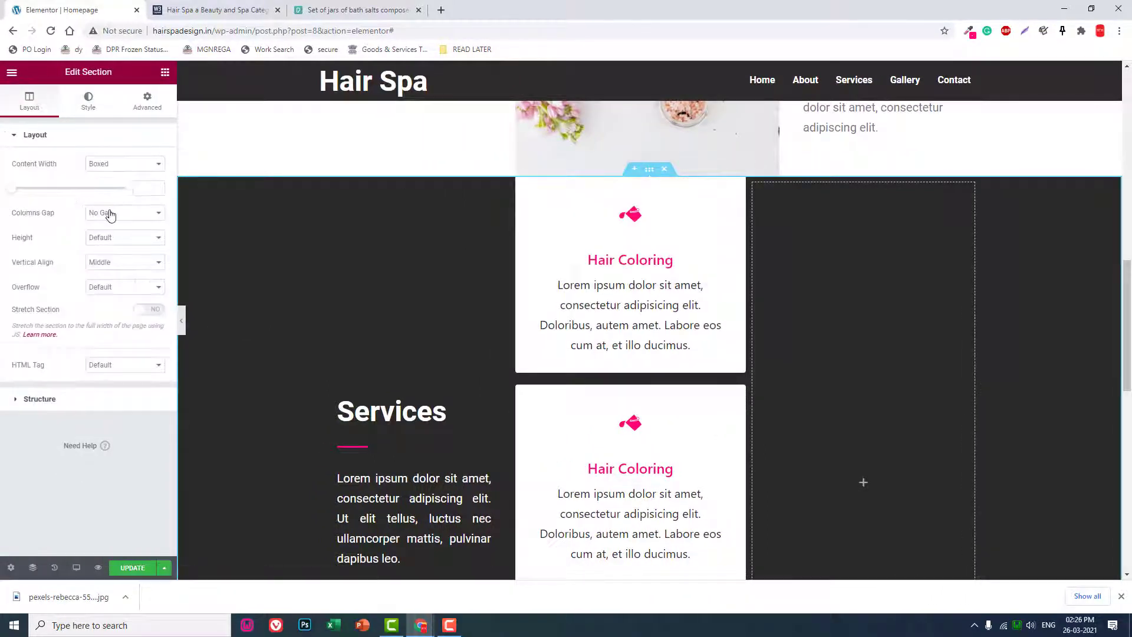
{"action": "left_click", "coordinate": [110, 214]}
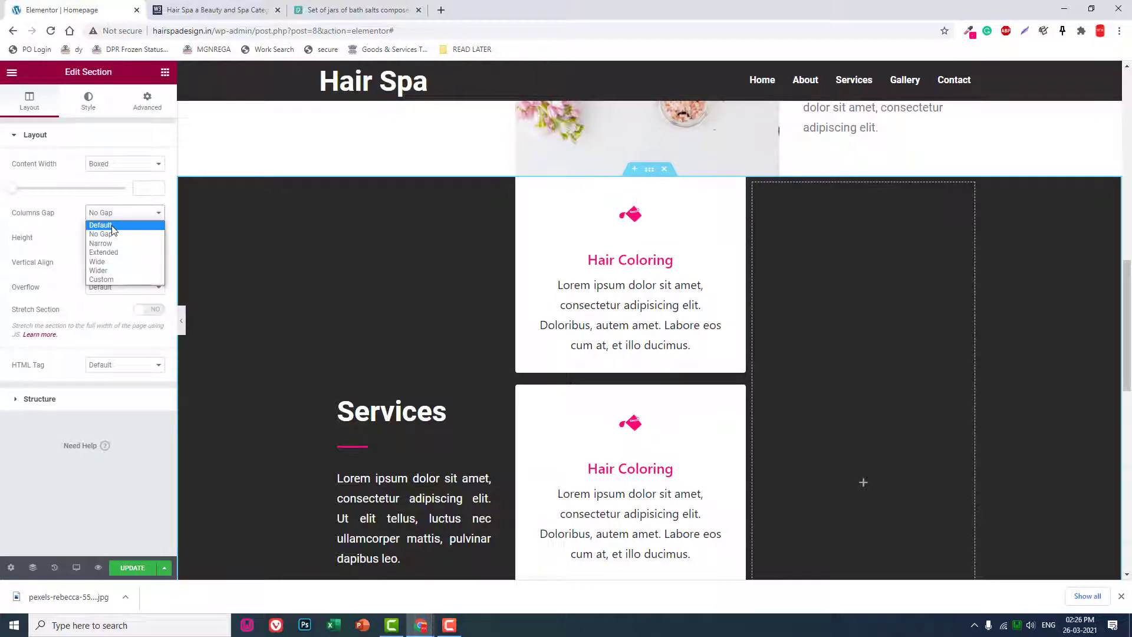
{"action": "left_click", "coordinate": [112, 226]}
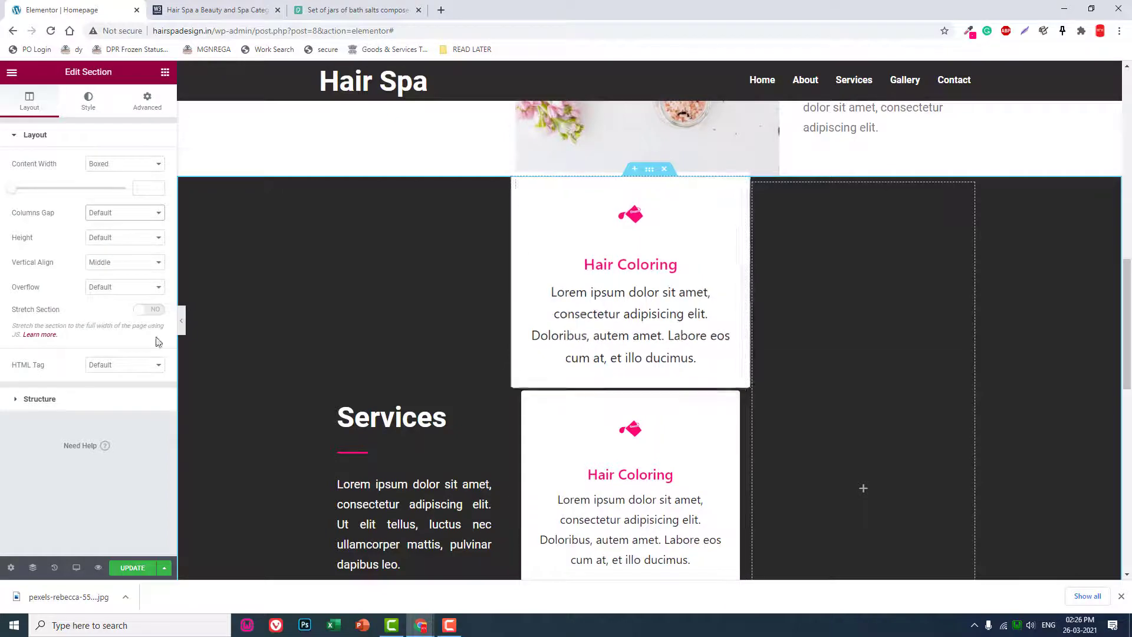
{"action": "left_click", "coordinate": [182, 320]}
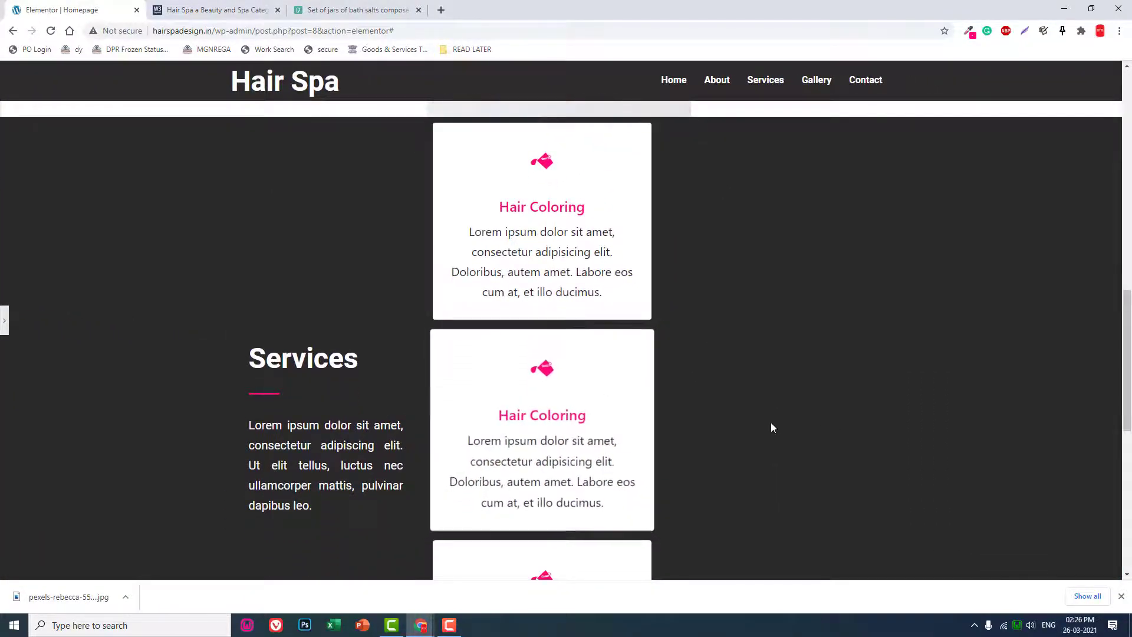
{"action": "scroll", "coordinate": [771, 422], "scroll_direction": "down", "scroll_amount": 3}
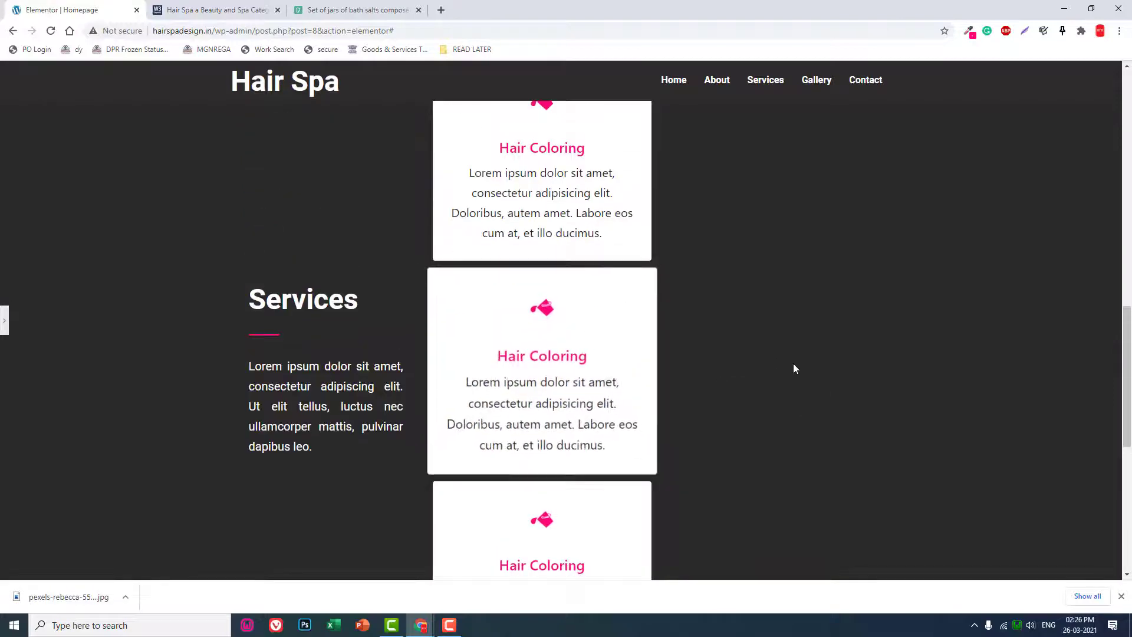
{"action": "scroll", "coordinate": [791, 363], "scroll_direction": "up", "scroll_amount": 3}
{"action": "left_click", "coordinate": [2, 316]}
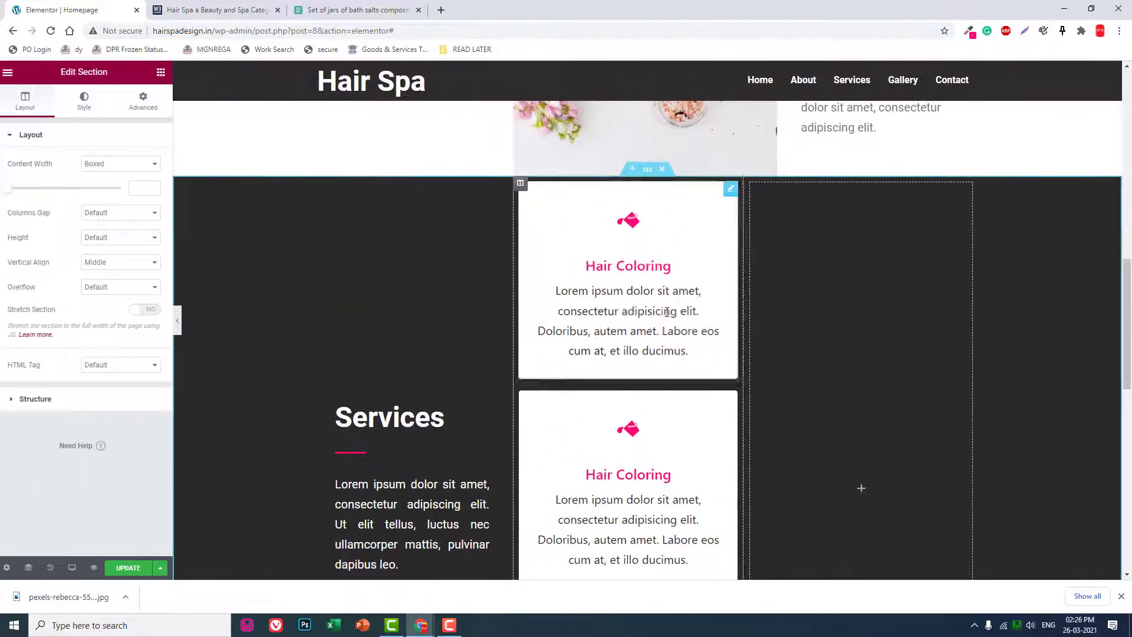
Change the icon of the second Hair Coloring content box in the middle column to scissors.
{"action": "scroll", "coordinate": [695, 384], "scroll_direction": "down", "scroll_amount": 3}
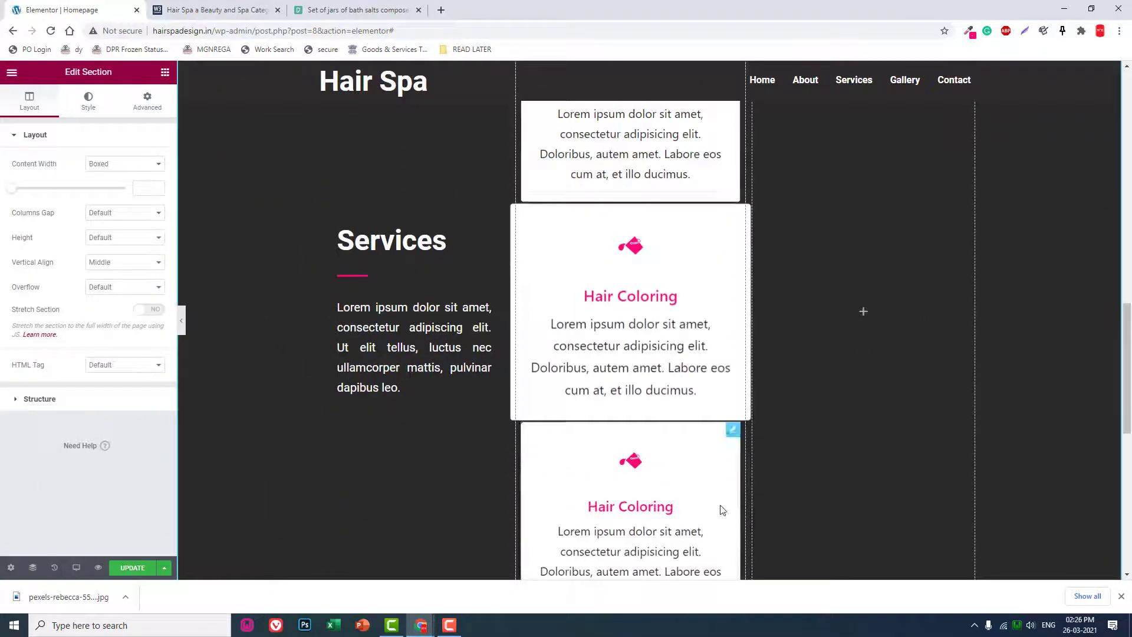
{"action": "left_click", "coordinate": [640, 302]}
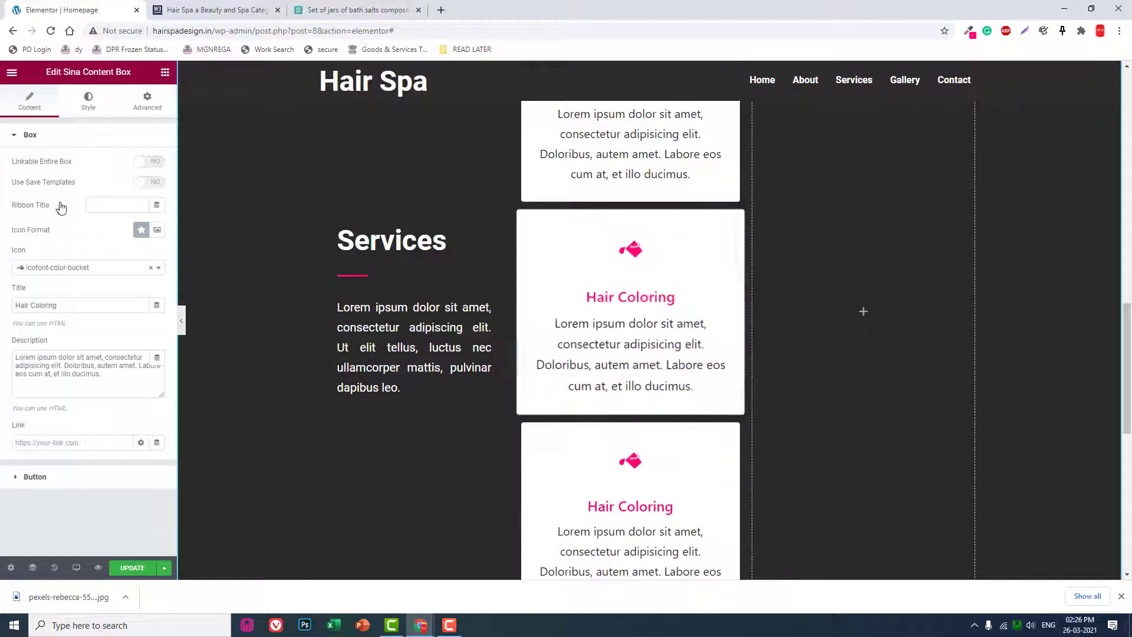
{"action": "left_click", "coordinate": [93, 267]}
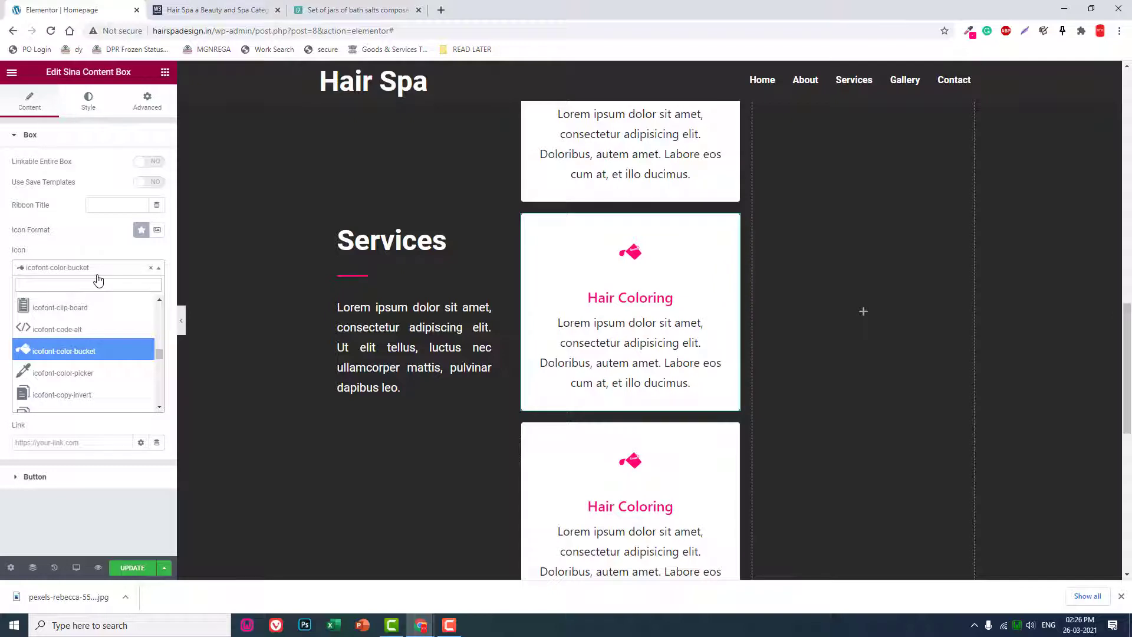
{"action": "type", "text": "cu"}
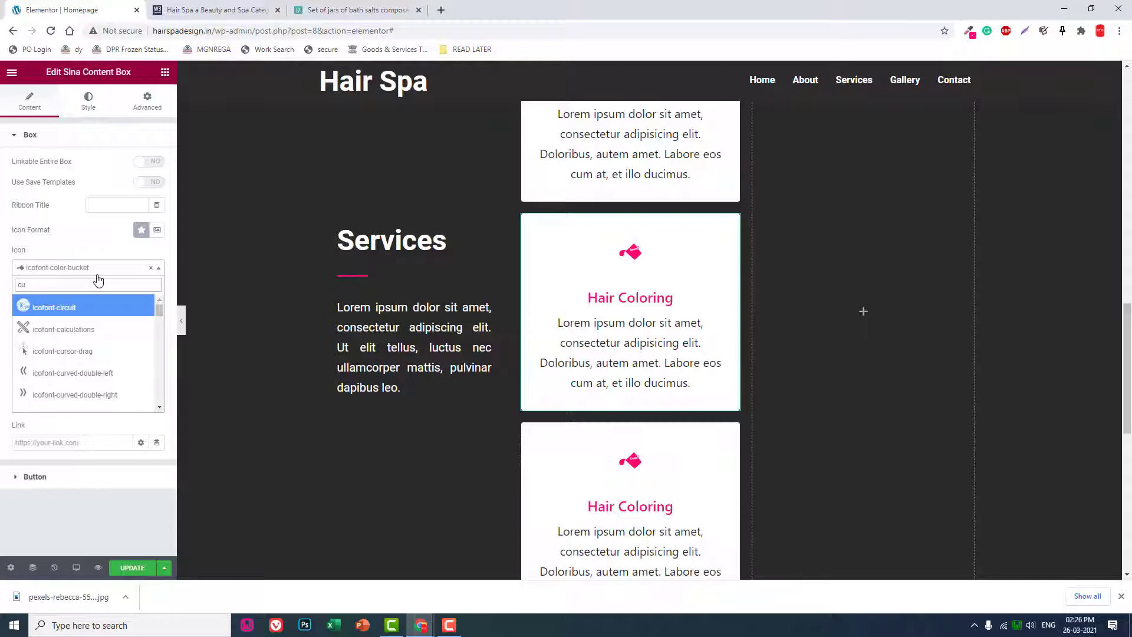
{"action": "key", "text": "BackSpace"}
{"action": "key", "text": "BackSpace"}
{"action": "type", "text": "sc"}
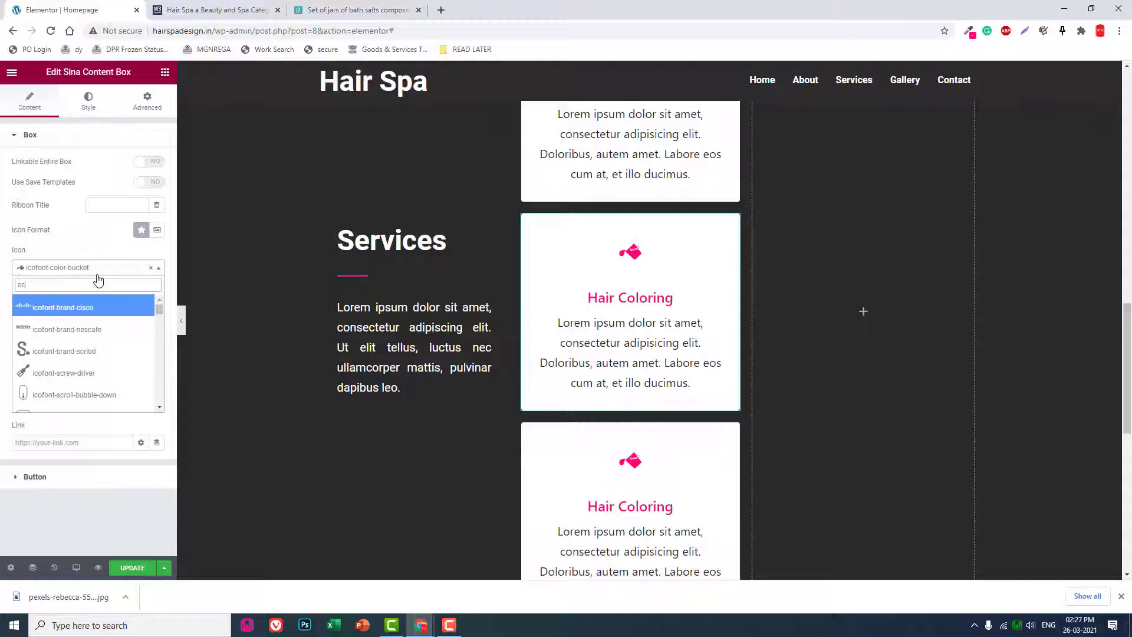
{"action": "type", "text": "i"}
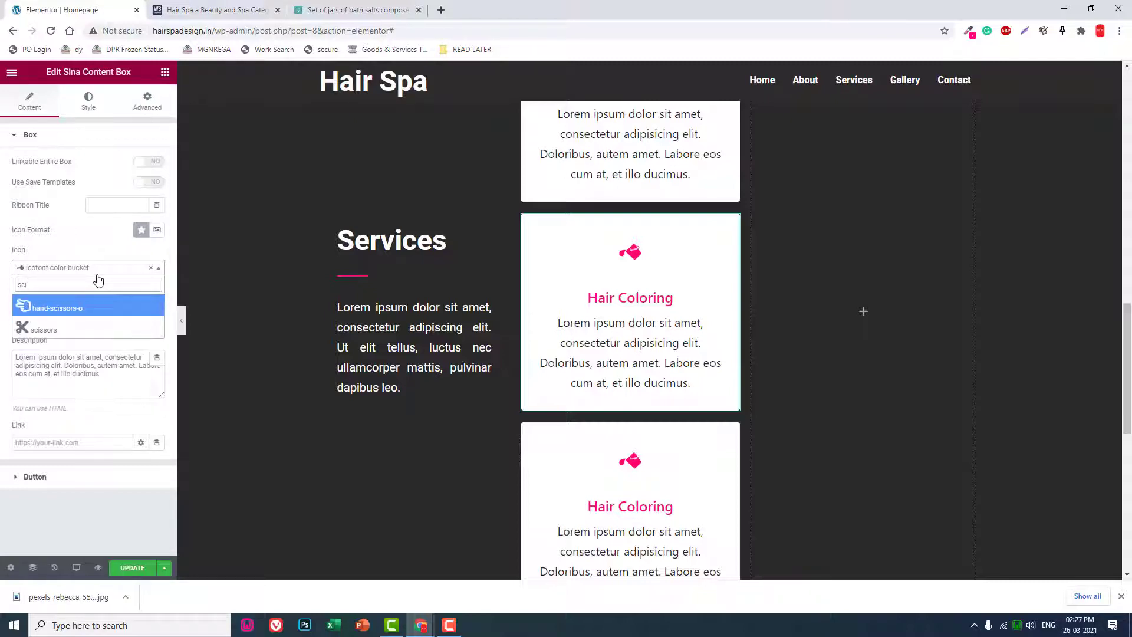
{"action": "left_click", "coordinate": [84, 328]}
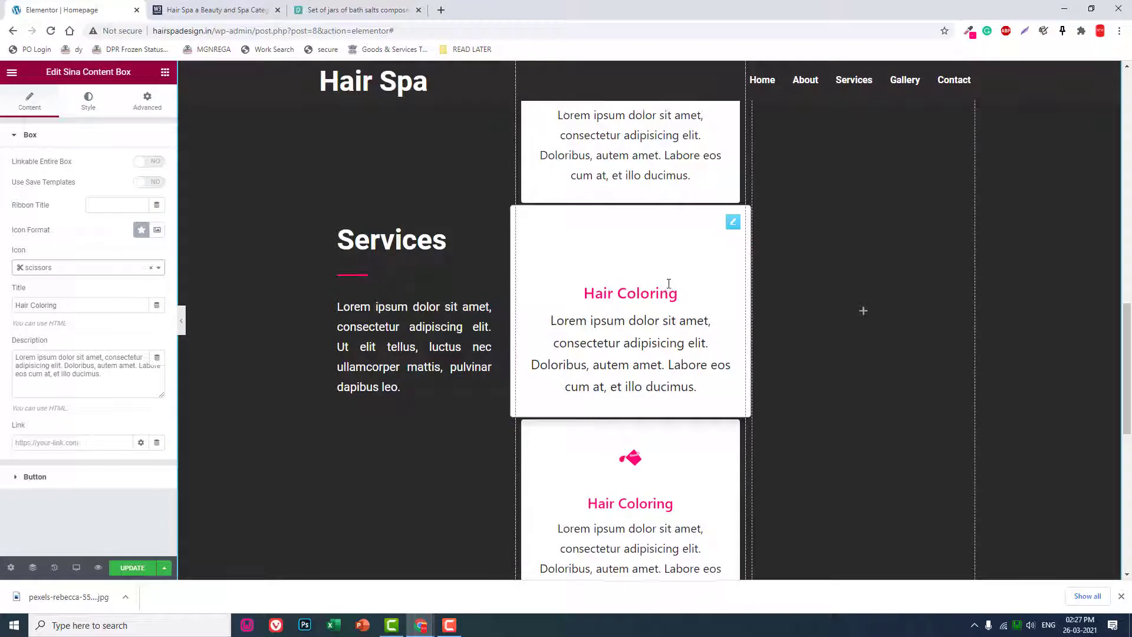
Change the title of the second content box in the middle column to "Hair Cutting".
{"action": "scroll", "coordinate": [667, 285], "scroll_direction": "up", "scroll_amount": 2}
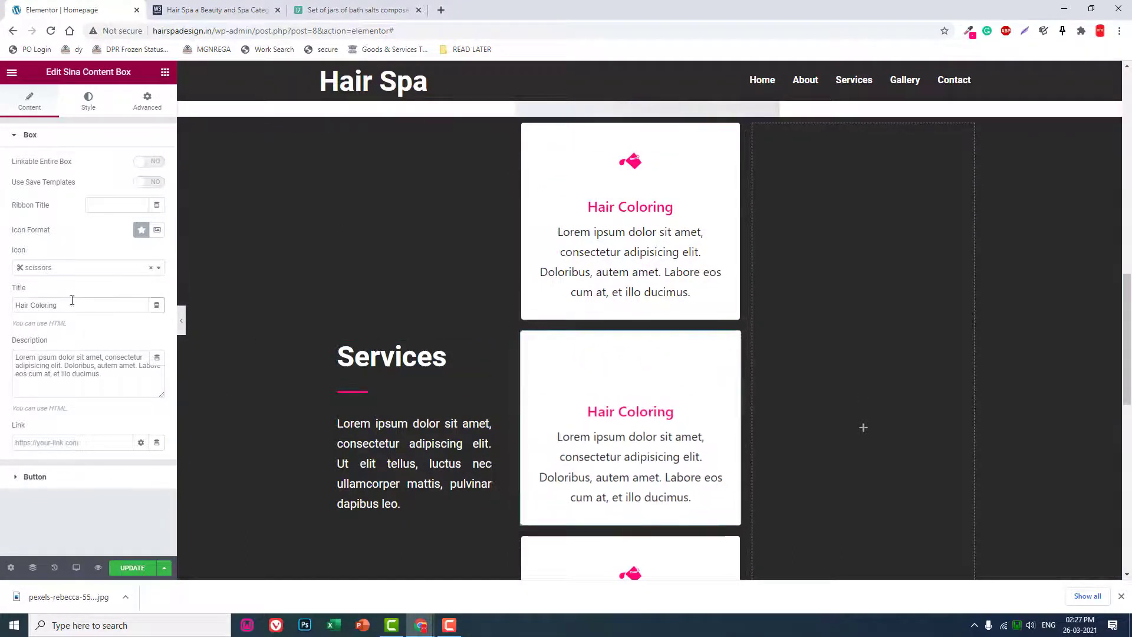
{"action": "left_click_drag", "start_coordinate": [70, 304], "coordinate": [8, 286]}
{"action": "type", "text": "Hia"}
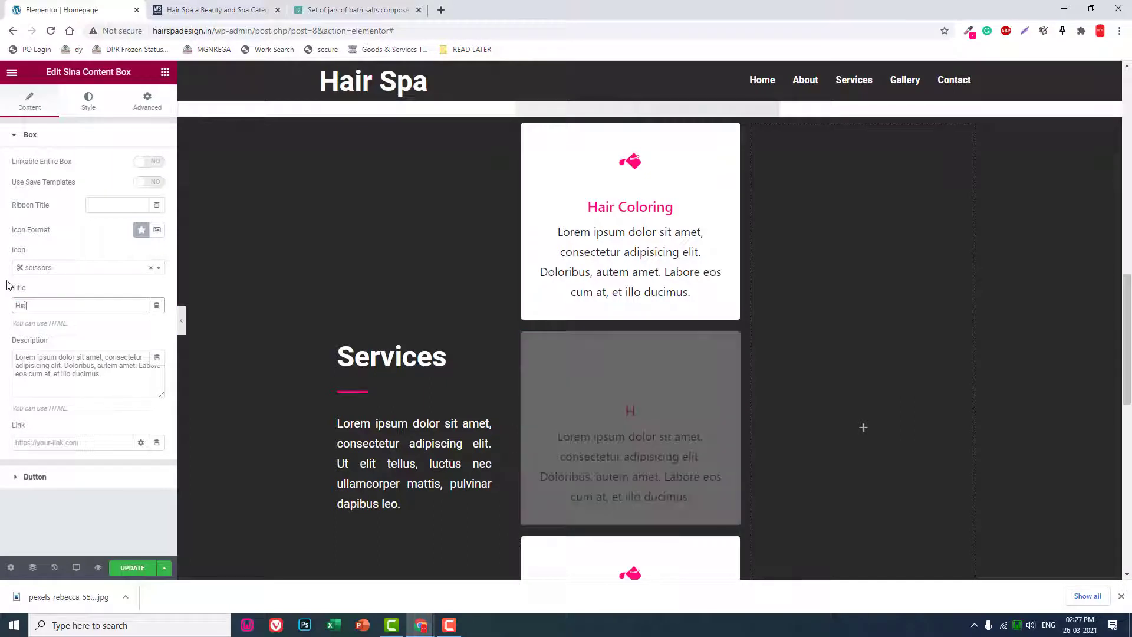
{"action": "key", "text": "BackSpace"}
{"action": "type", "text": "ir Cu"}
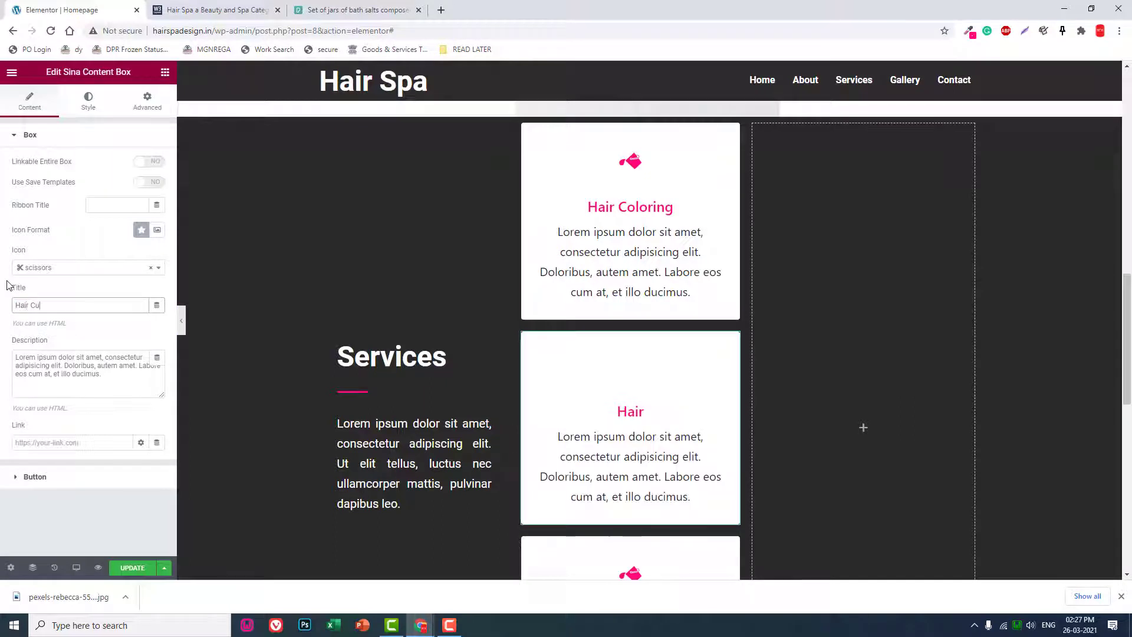
{"action": "type", "text": "tting"}
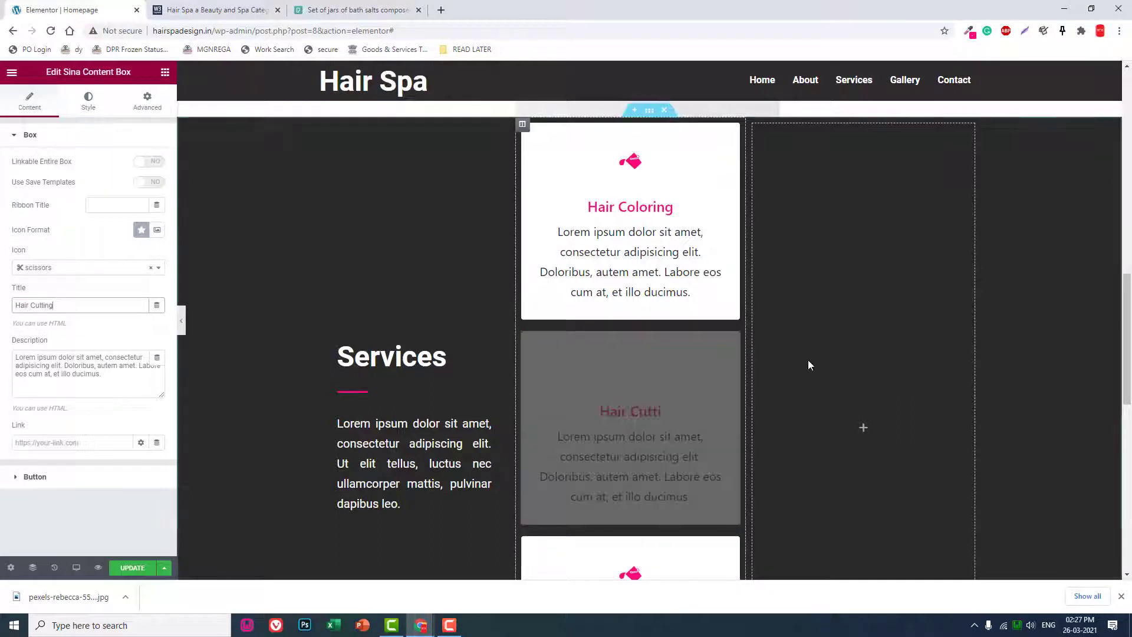
Open the icon choices for the third content box and consult the reference template's Our Services section for ideas.
{"action": "scroll", "coordinate": [758, 364], "scroll_direction": "down", "scroll_amount": 2}
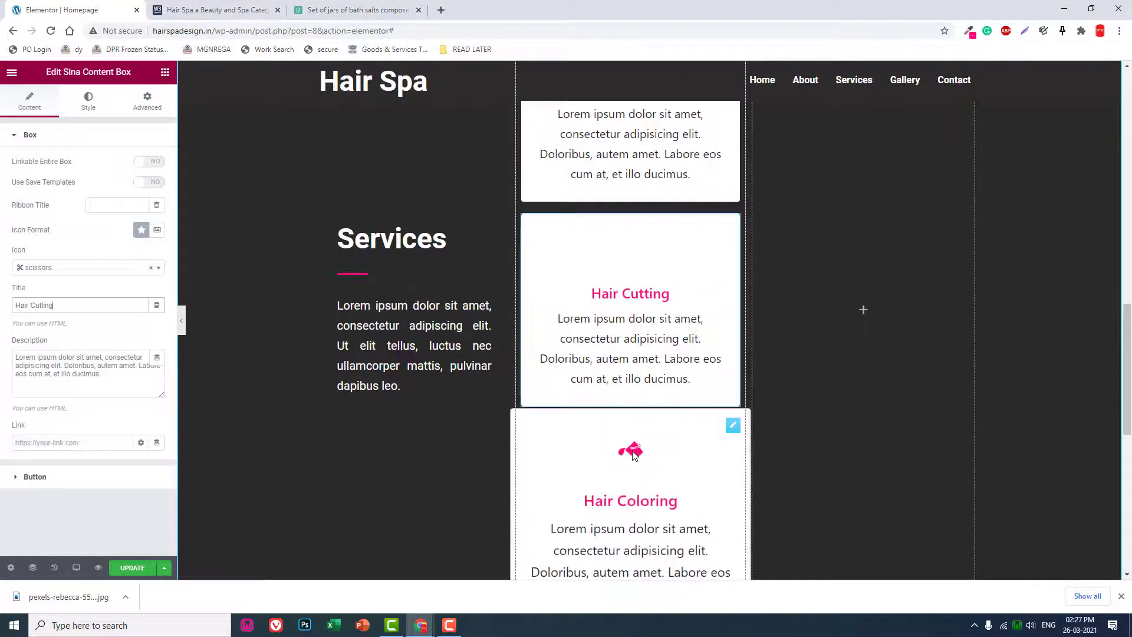
{"action": "left_click", "coordinate": [633, 455]}
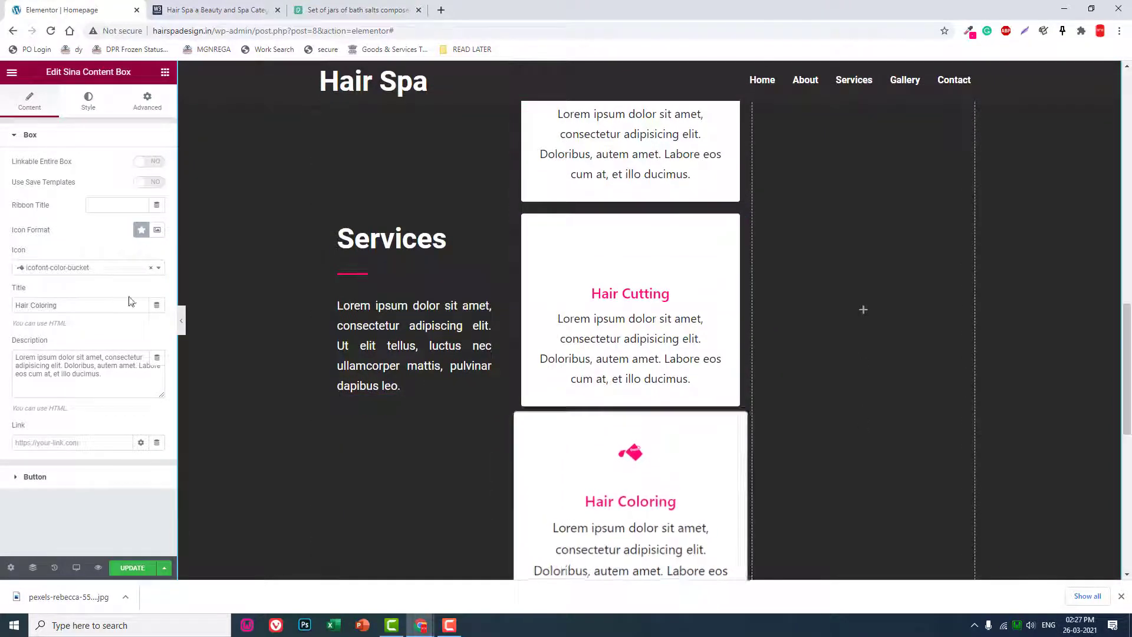
{"action": "left_click", "coordinate": [98, 270]}
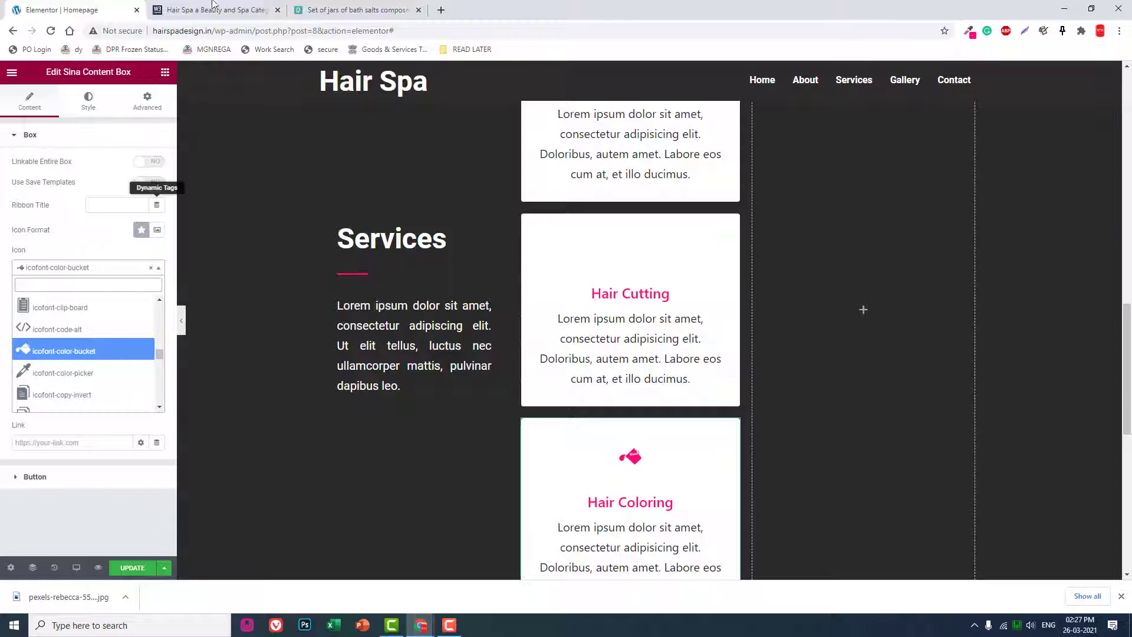
{"action": "key", "text": "ctrl+Tab"}
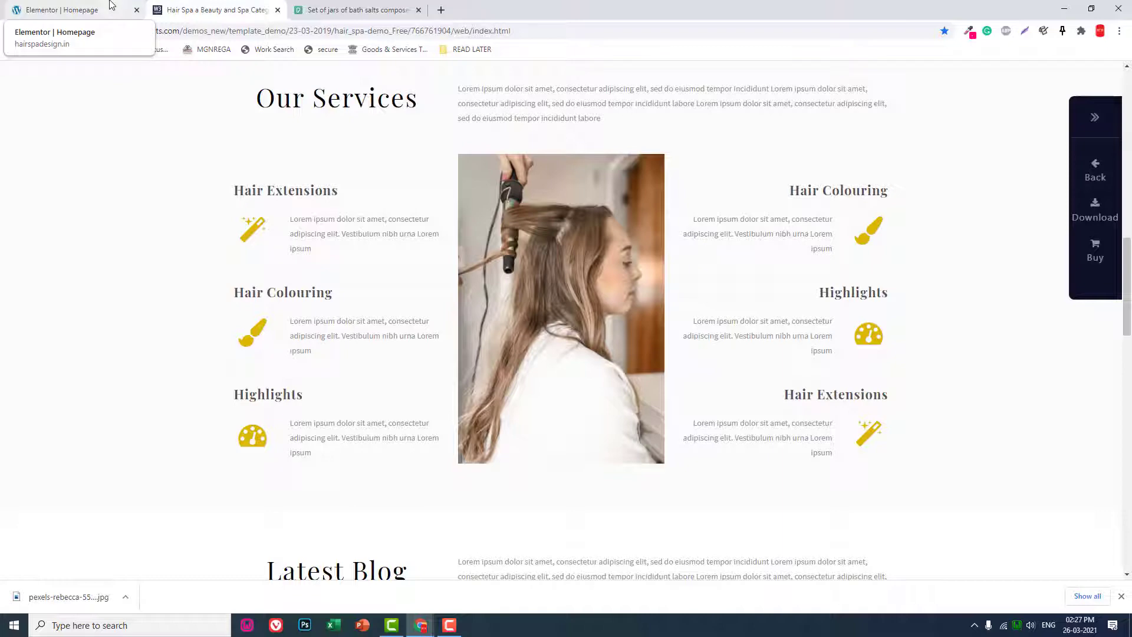
{"action": "left_click", "coordinate": [110, 4]}
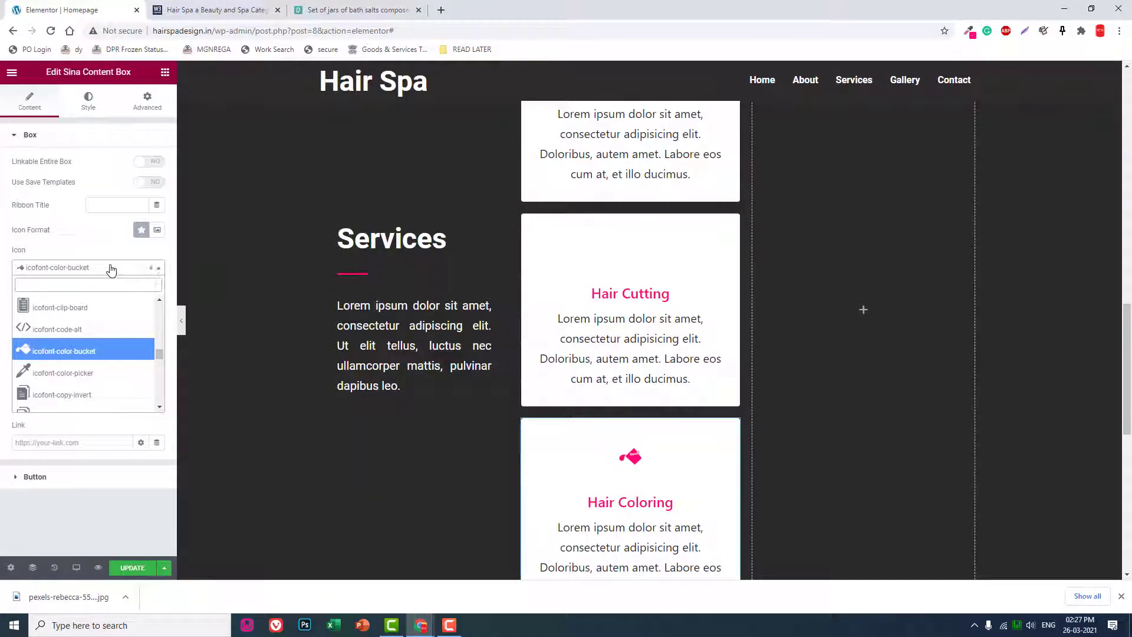
Search the third content box's icon choices for "hair", "style", "pai" and "iro".
{"action": "type", "text": "hair"}
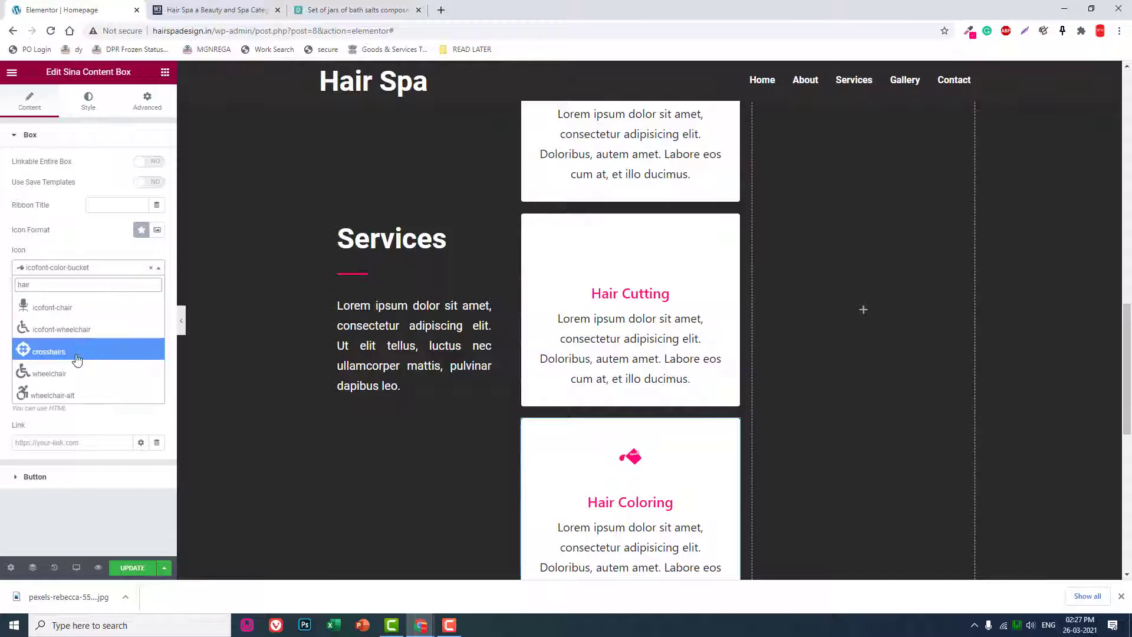
{"action": "key", "text": "BackSpace"}
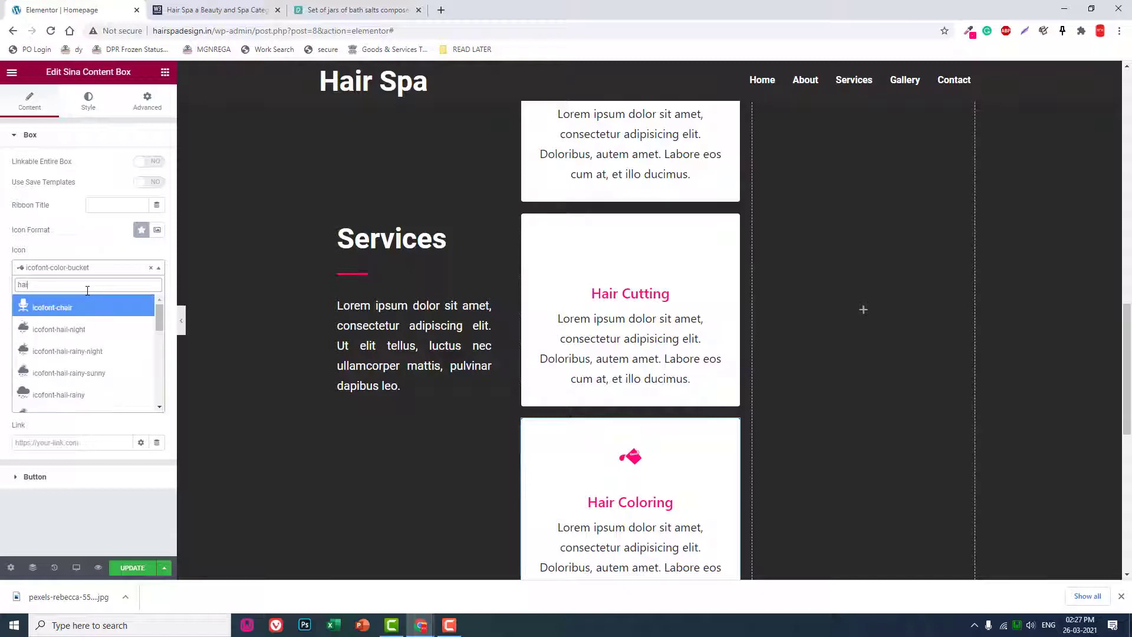
{"action": "key", "text": "BackSpace"}
{"action": "key", "text": "BackSpace"}
{"action": "key", "text": "BackSpace"}
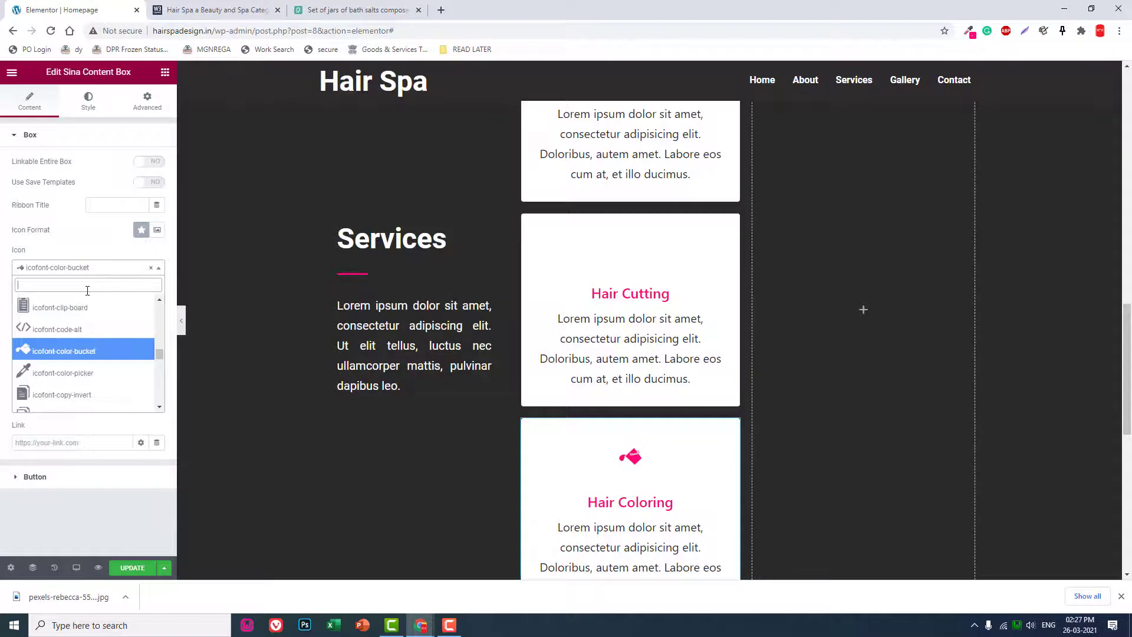
{"action": "type", "text": "style"}
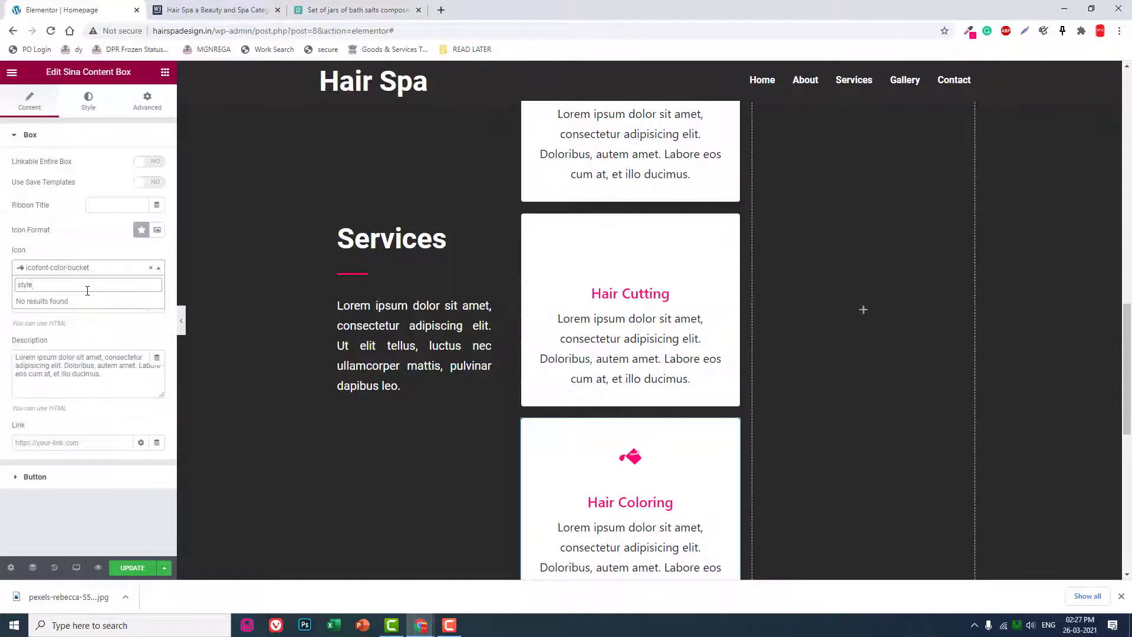
{"action": "key", "text": "BackSpace"}
{"action": "key", "text": "BackSpace"}
{"action": "key", "text": "BackSpace"}
{"action": "key", "text": "BackSpace"}
{"action": "key", "text": "BackSpace"}
{"action": "key", "text": "BackSpace"}
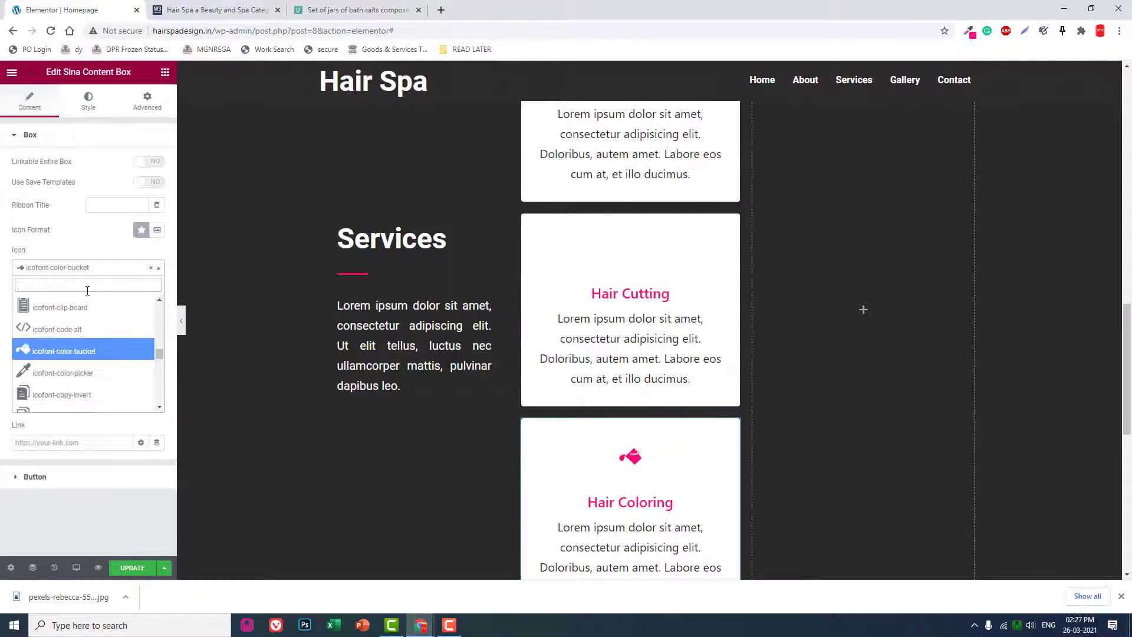
{"action": "type", "text": "pai"}
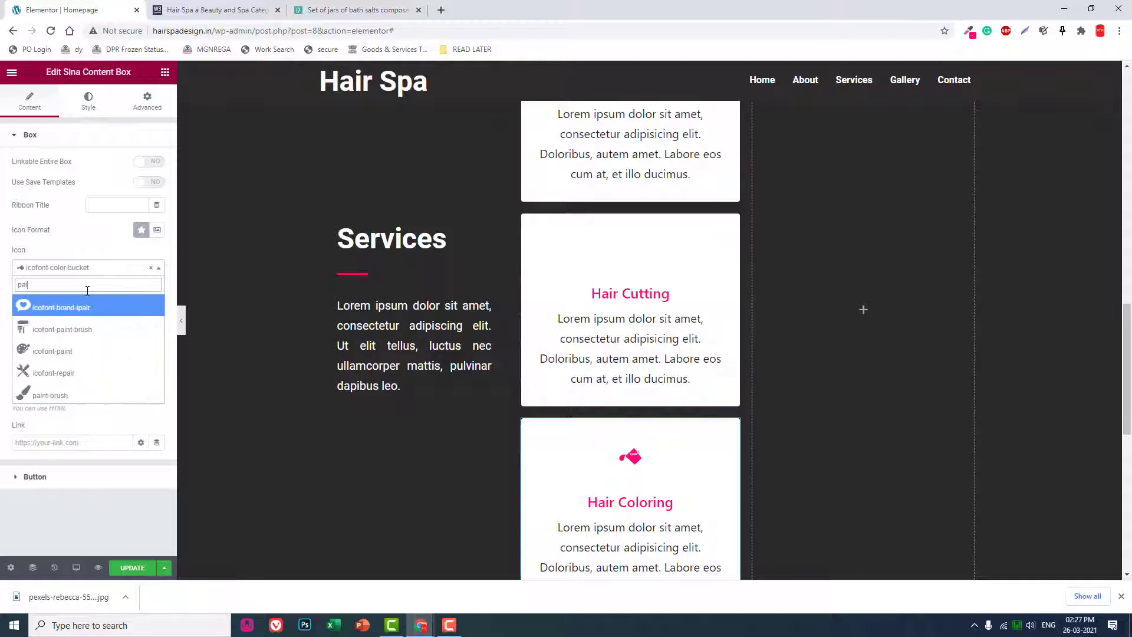
{"action": "key", "text": "BackSpace"}
{"action": "key", "text": "BackSpace"}
{"action": "key", "text": "BackSpace"}
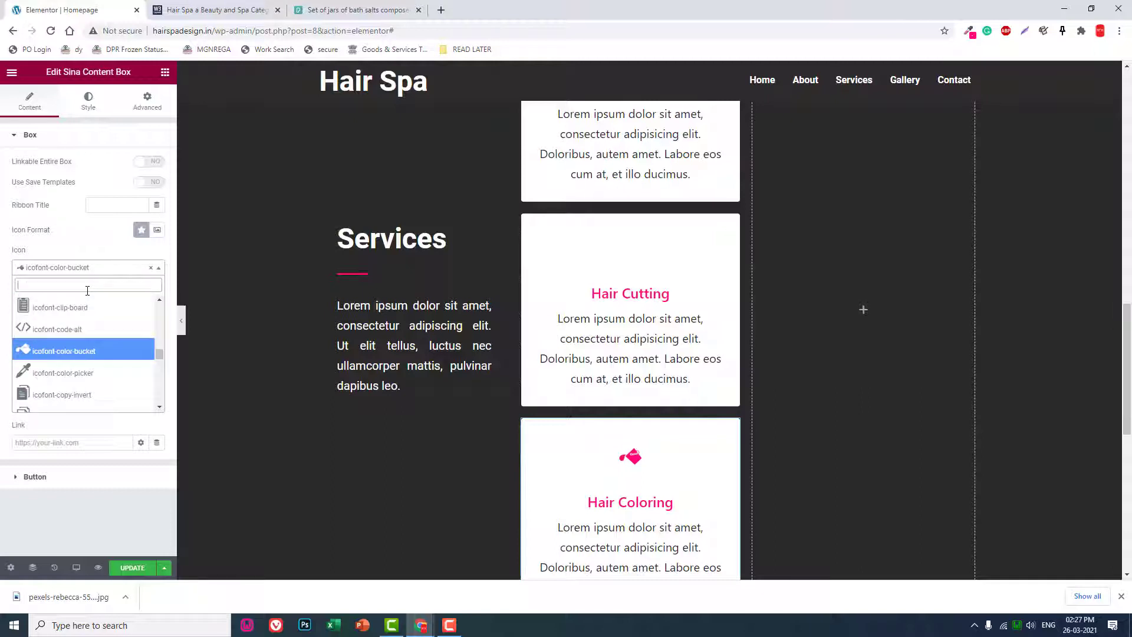
{"action": "type", "text": "iro"}
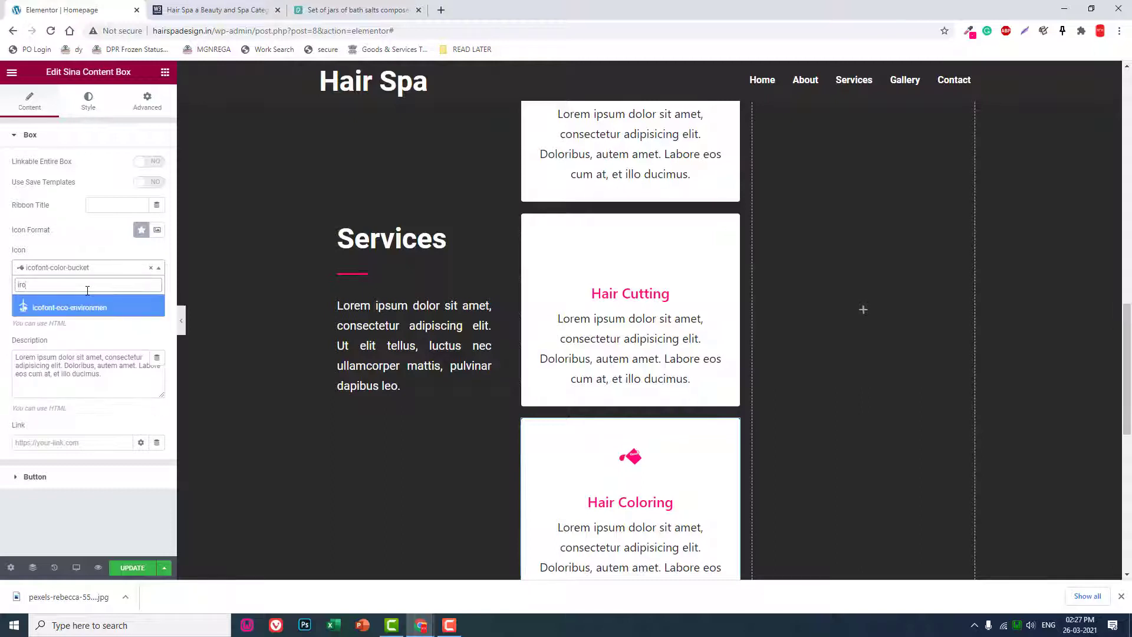
{"action": "key", "text": "BackSpace"}
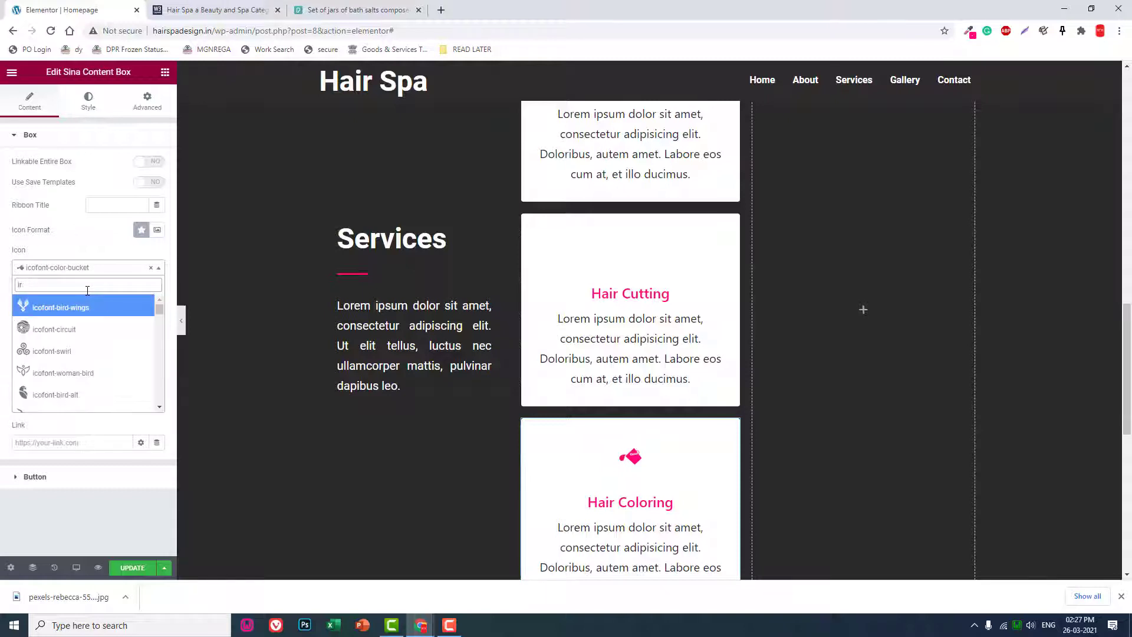
{"action": "key", "text": "BackSpace"}
{"action": "key", "text": "BackSpace"}
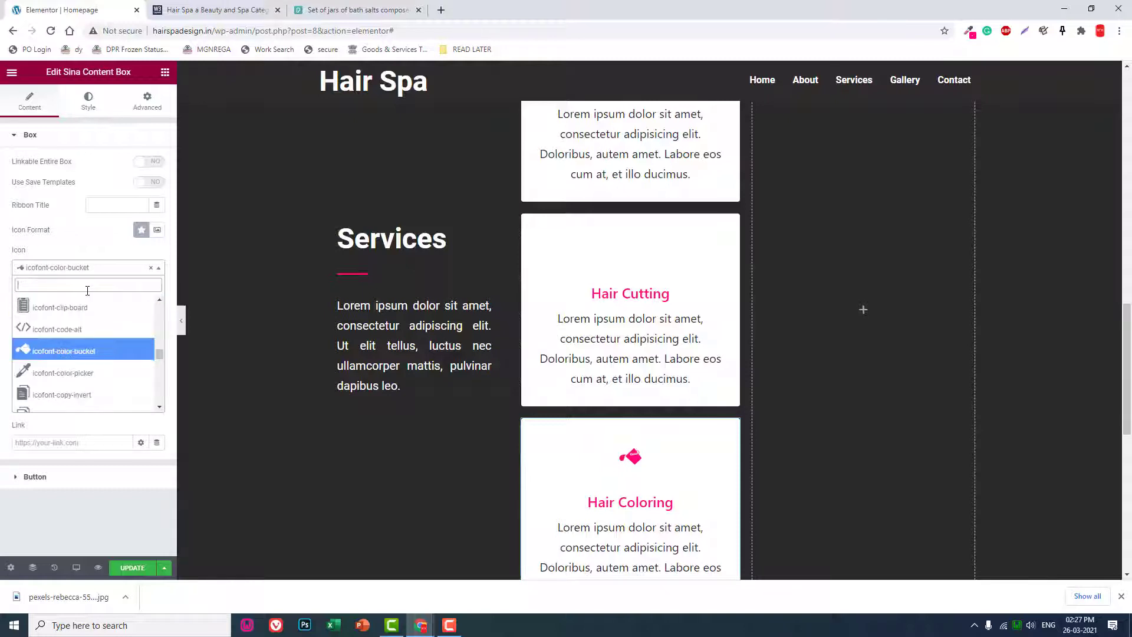
Set the third content box's icon to icofont-paint and change its title to "Hair Styling".
{"action": "type", "text": "pain"}
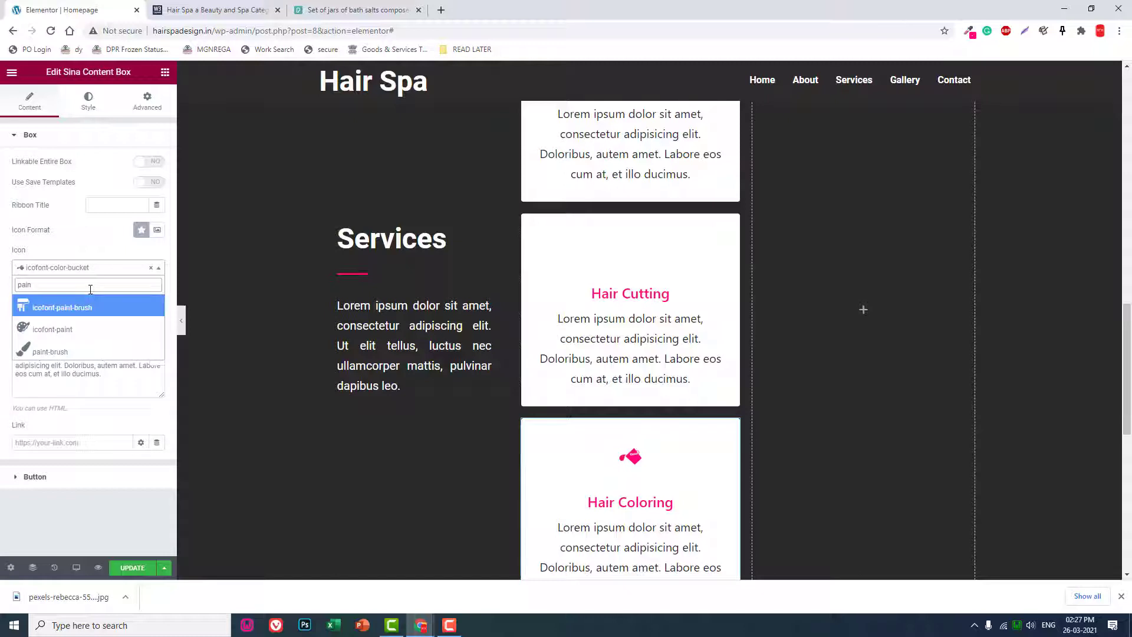
{"action": "left_click", "coordinate": [96, 337]}
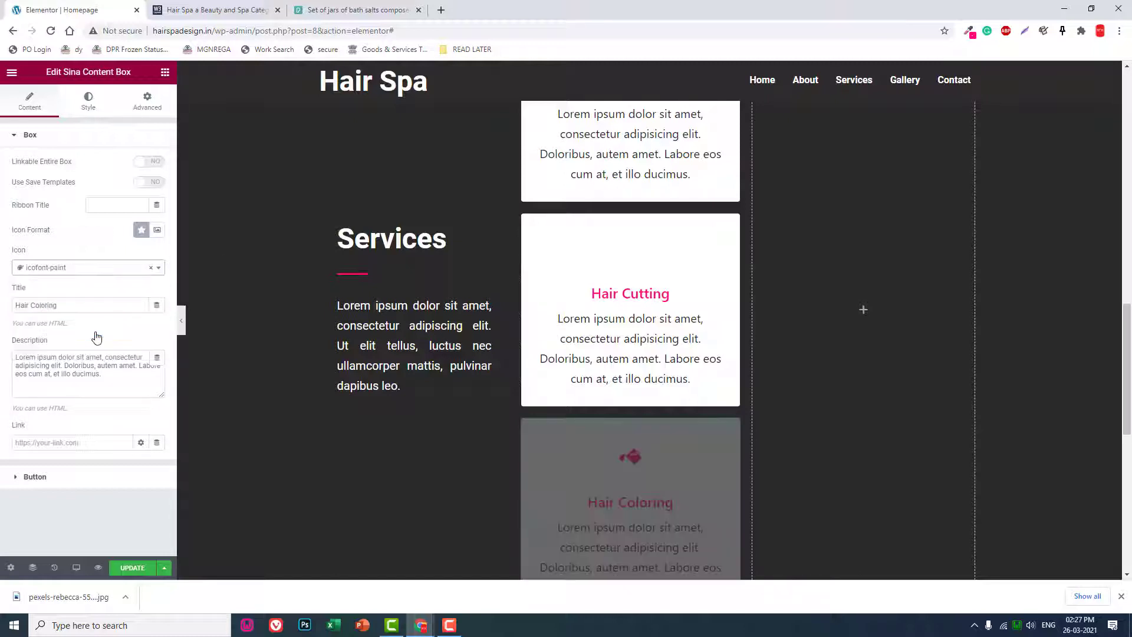
{"action": "scroll", "coordinate": [581, 359], "scroll_direction": "down", "scroll_amount": 1}
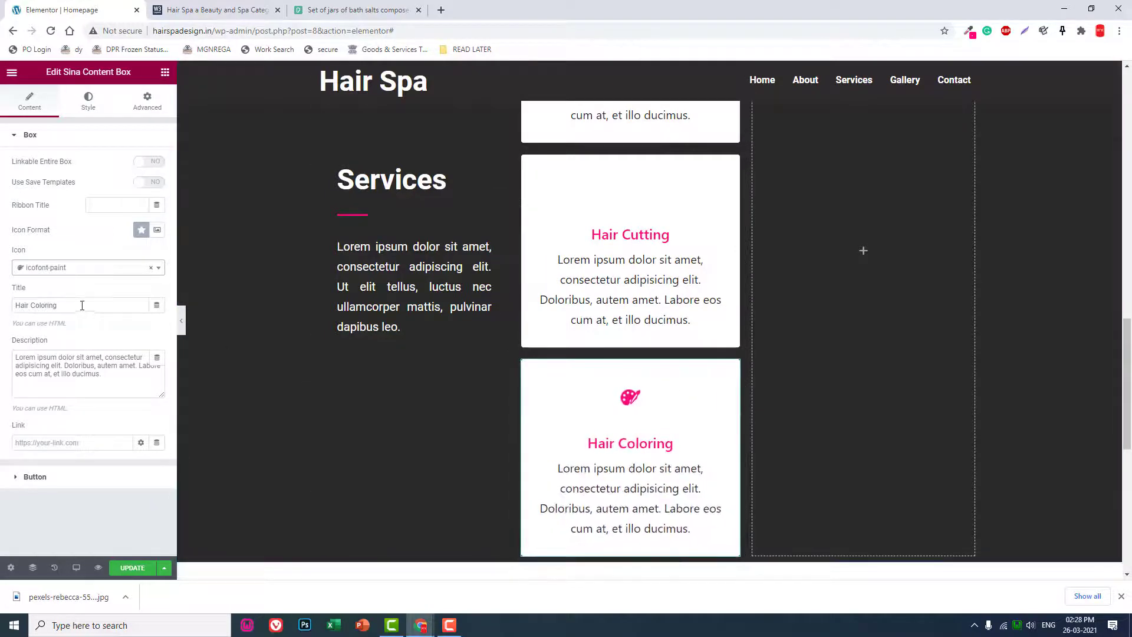
{"action": "left_click_drag", "start_coordinate": [65, 305], "coordinate": [9, 271]}
{"action": "type", "text": "Hair "}
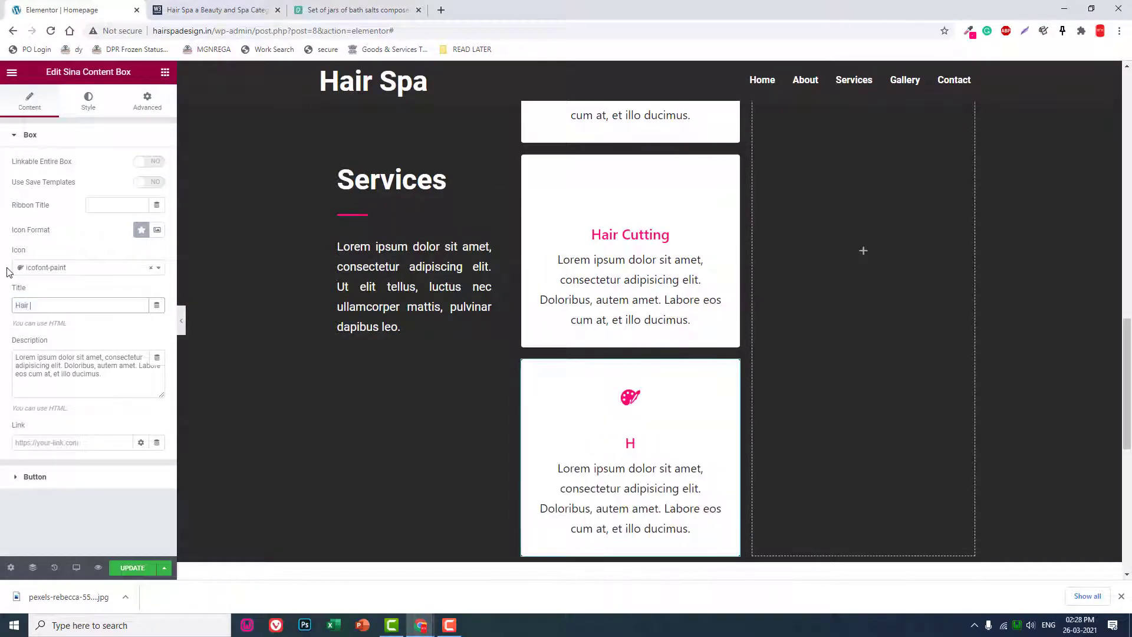
{"action": "type", "text": "Styling"}
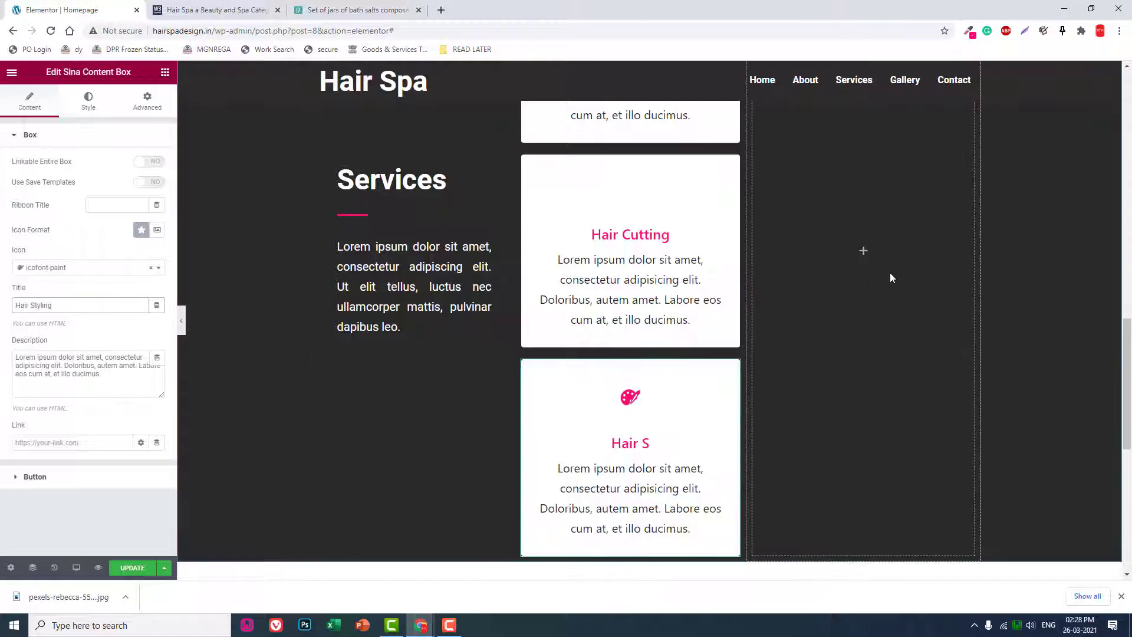
Duplicate the first Hair Coloring content box and move the copy into the empty third column of the Services section.
{"action": "scroll", "coordinate": [855, 277], "scroll_direction": "up", "scroll_amount": 1}
{"action": "scroll", "coordinate": [855, 277], "scroll_direction": "up", "scroll_amount": 1}
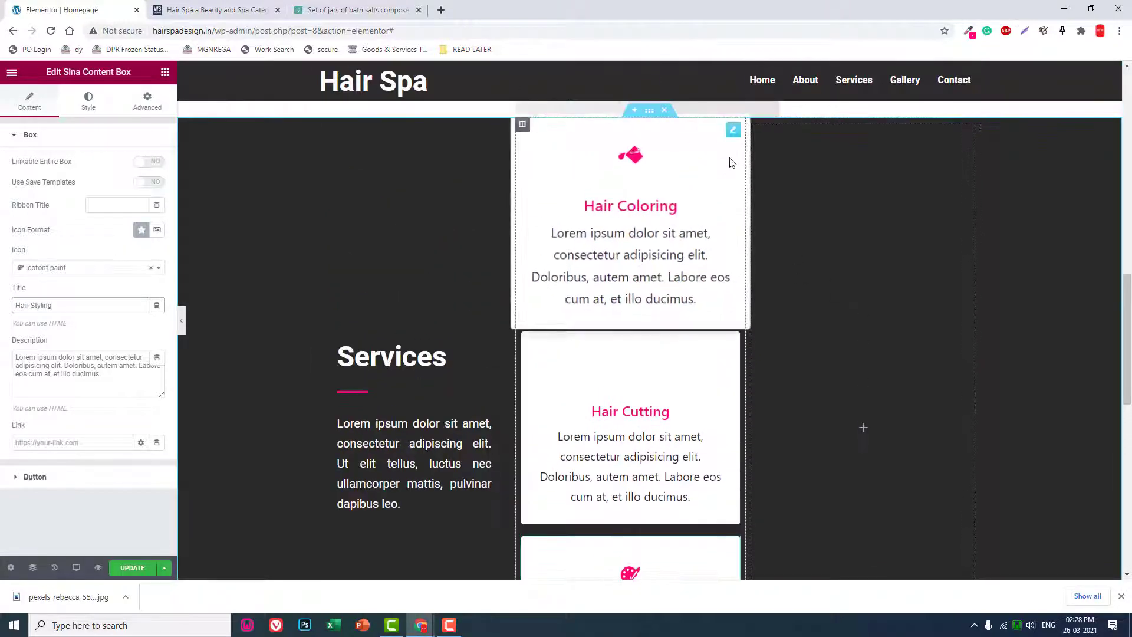
{"action": "right_click", "coordinate": [734, 133]}
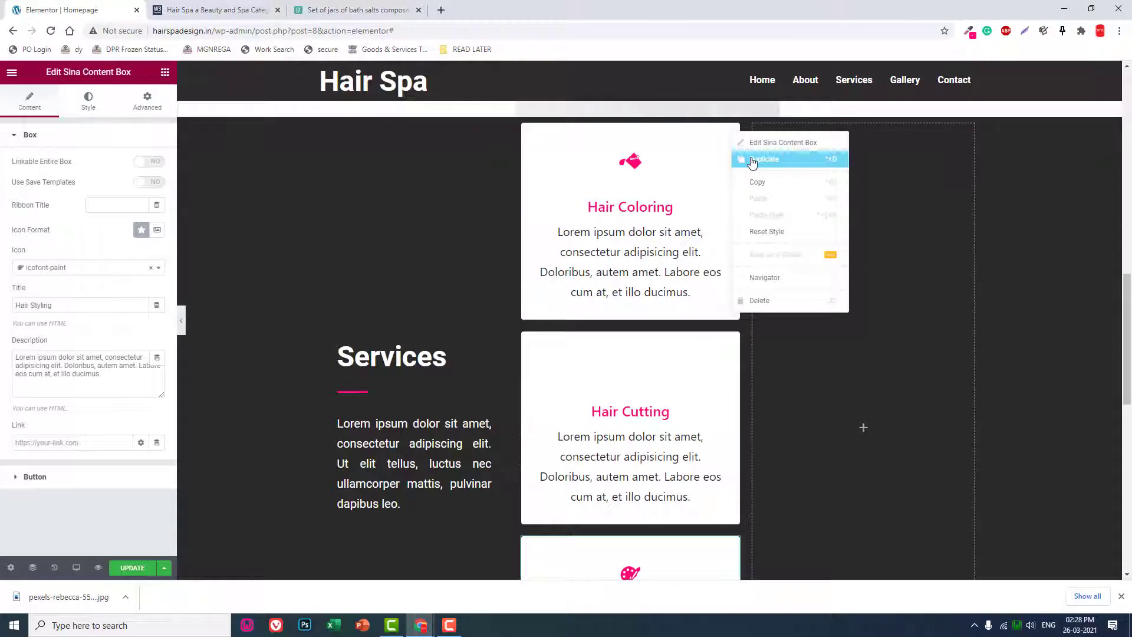
{"action": "left_click", "coordinate": [752, 159]}
{"action": "left_click_drag", "start_coordinate": [734, 342], "coordinate": [855, 261]}
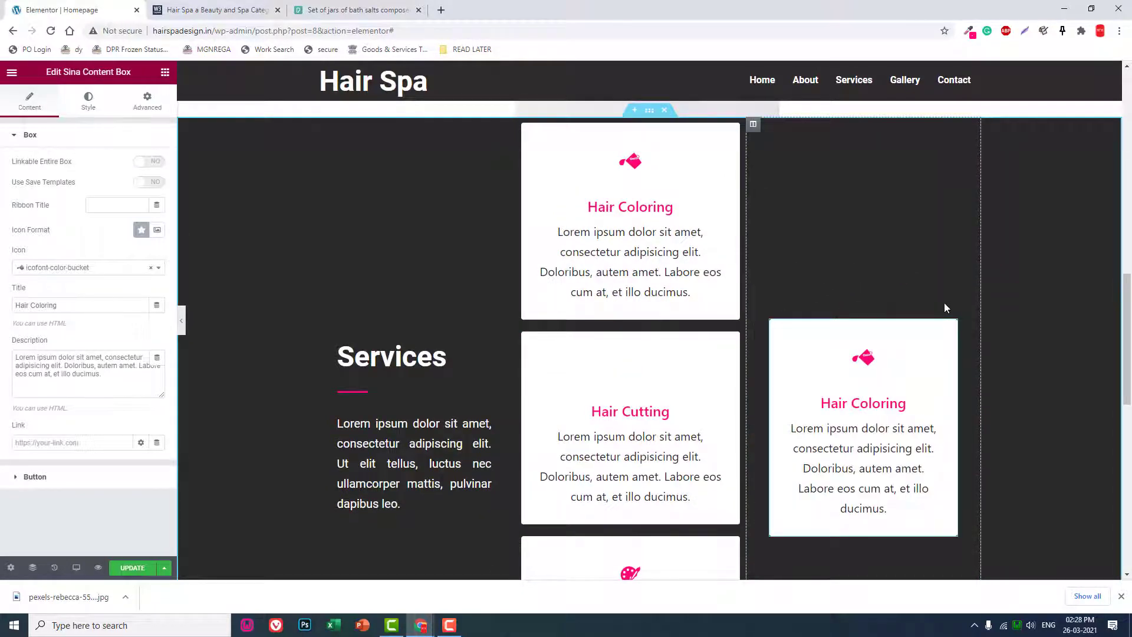
{"action": "scroll", "coordinate": [943, 307], "scroll_direction": "down", "scroll_amount": 3}
{"action": "scroll", "coordinate": [943, 307], "scroll_direction": "up", "scroll_amount": 2}
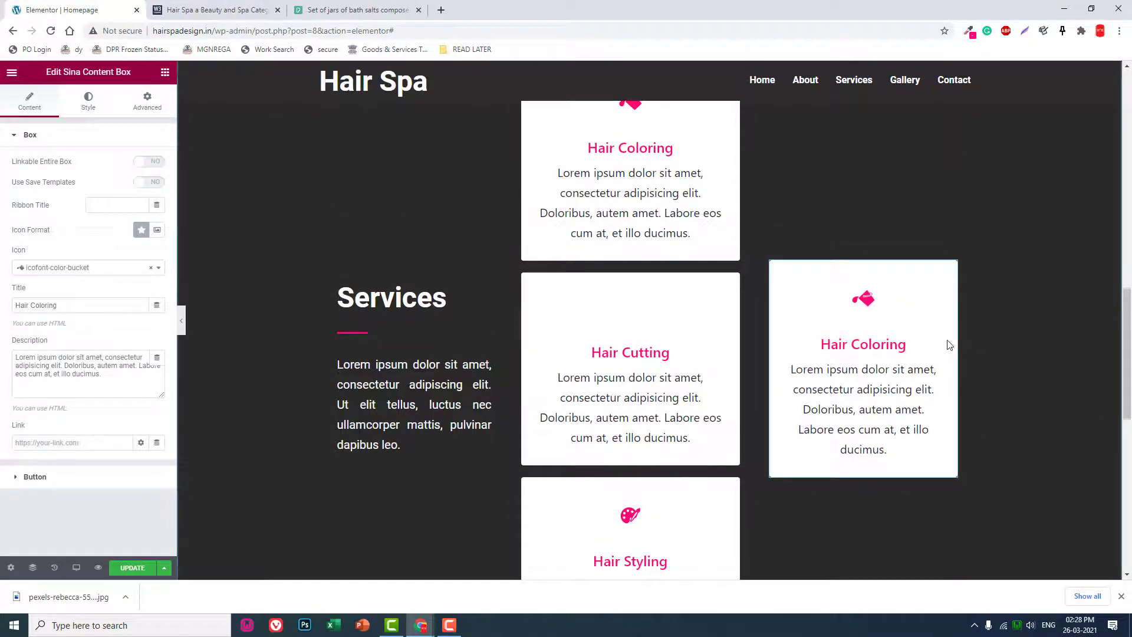
{"action": "scroll", "coordinate": [938, 344], "scroll_direction": "up", "scroll_amount": 1}
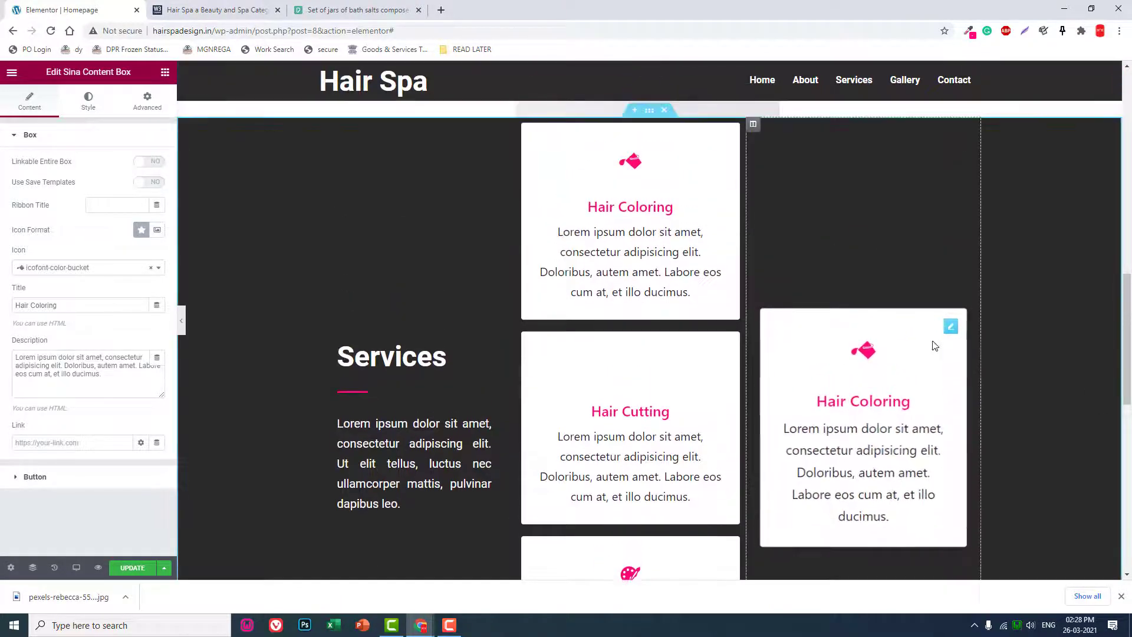
Delete the Services section's third column and duplicate the middle column with its three content boxes.
{"action": "right_click", "coordinate": [753, 131]}
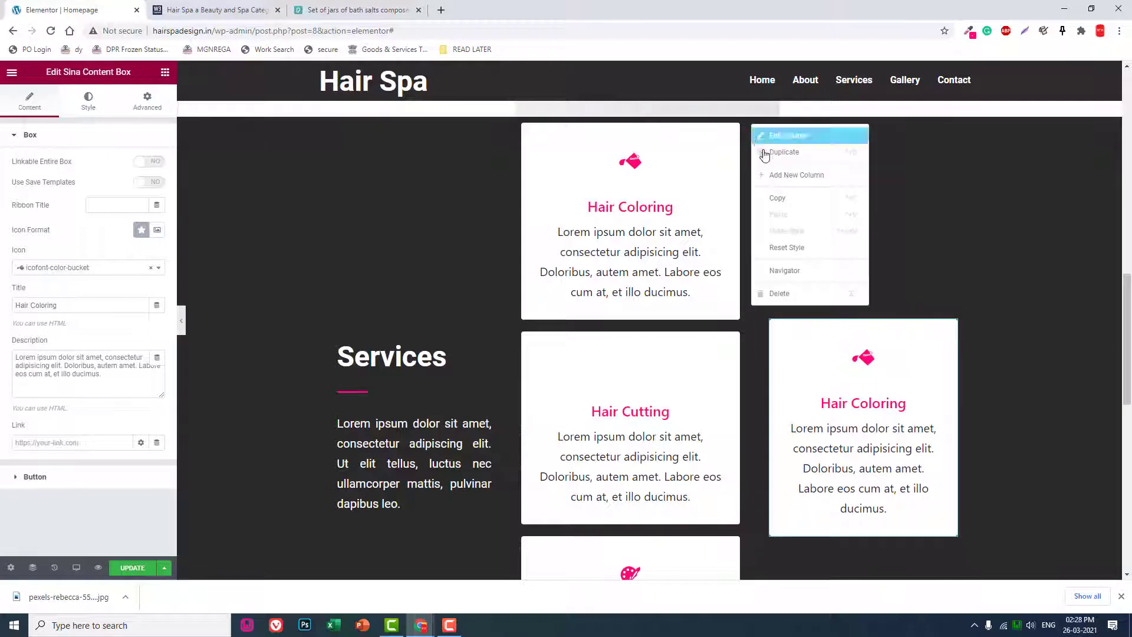
{"action": "left_click", "coordinate": [781, 294]}
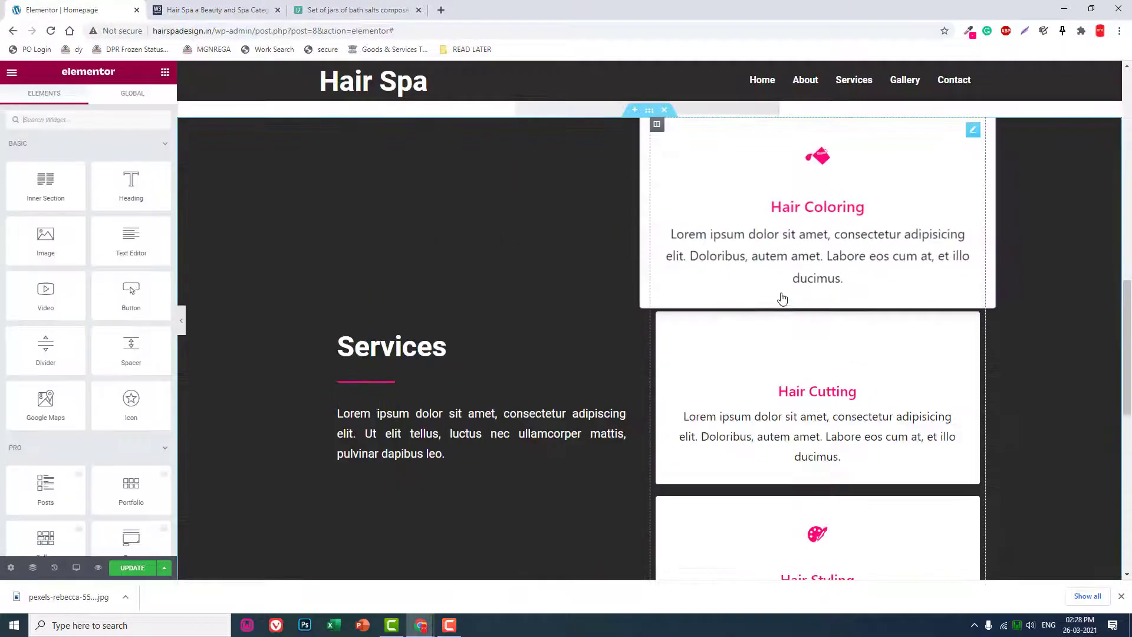
{"action": "right_click", "coordinate": [658, 126]}
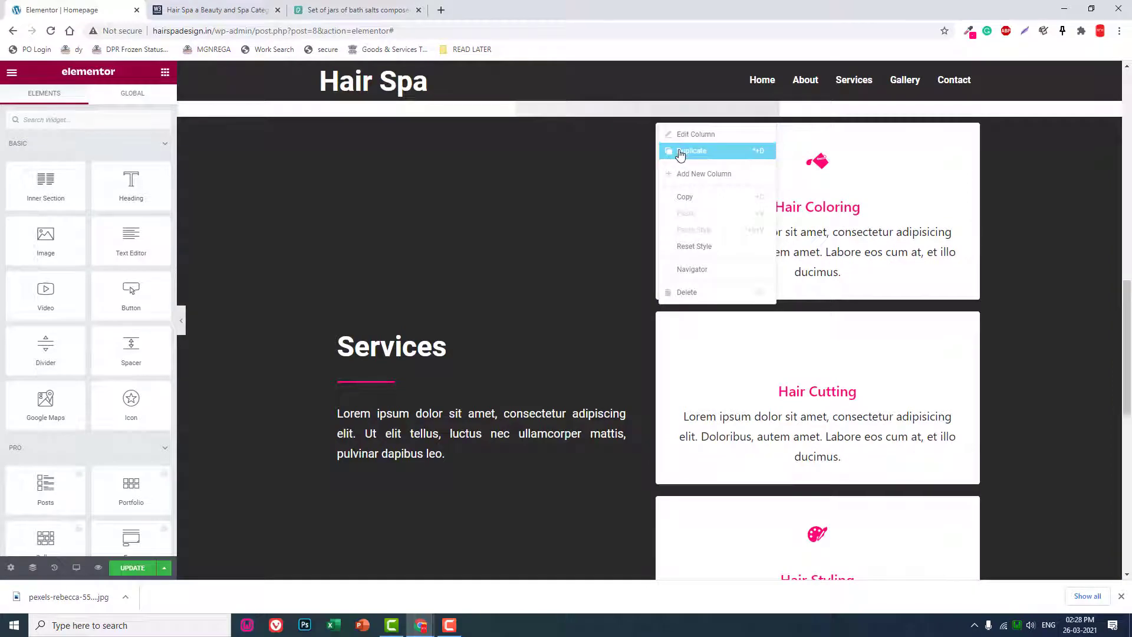
{"action": "left_click", "coordinate": [680, 153]}
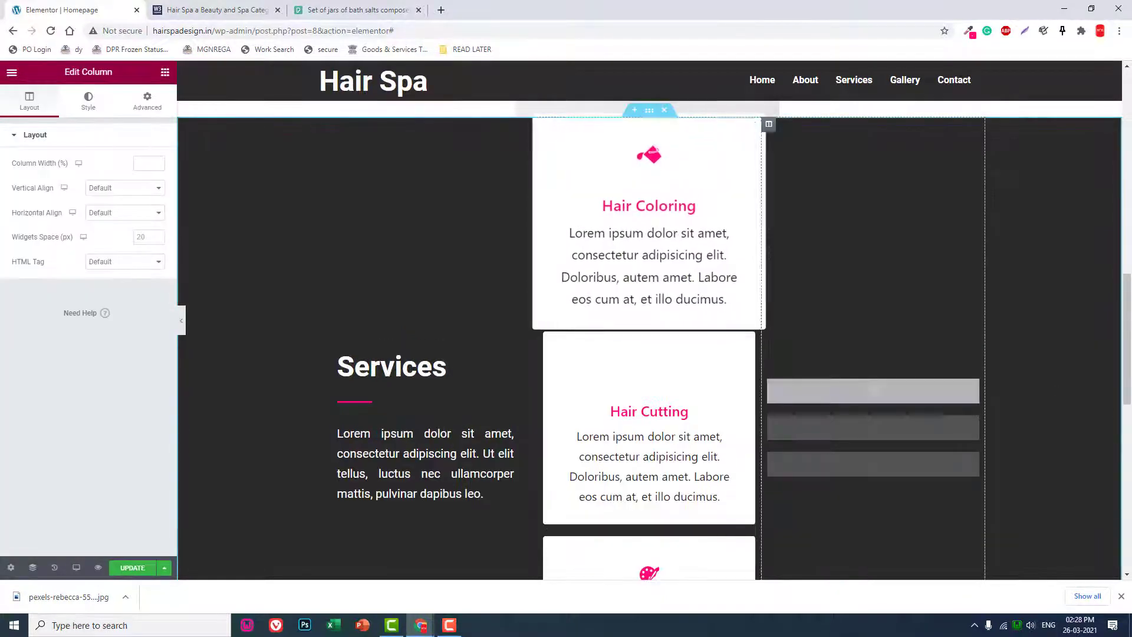
{"action": "scroll", "coordinate": [1105, 310], "scroll_direction": "down", "scroll_amount": 3}
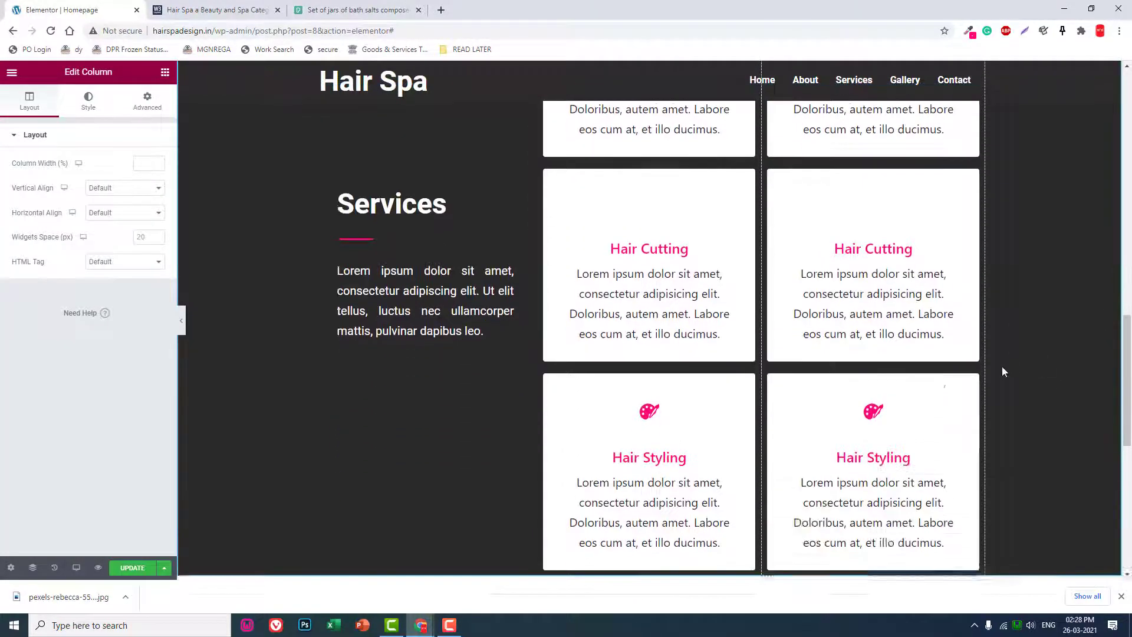
{"action": "scroll", "coordinate": [1039, 419], "scroll_direction": "up", "scroll_amount": 3}
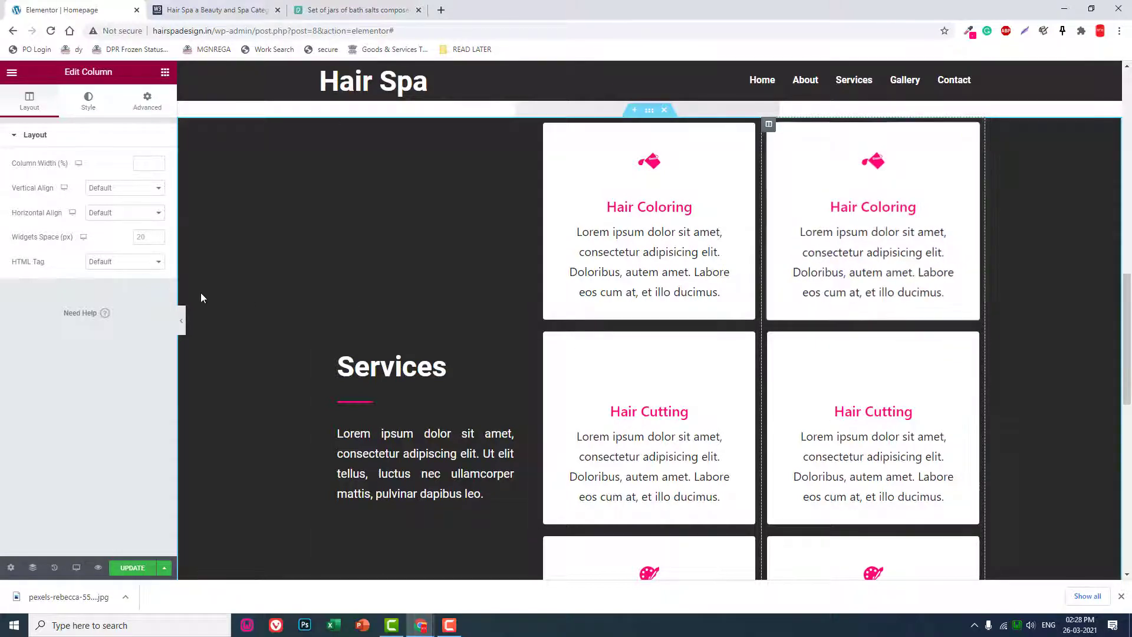
Preview the Services section's duplicated content boxes and the About Us section at full width.
{"action": "left_click", "coordinate": [181, 321]}
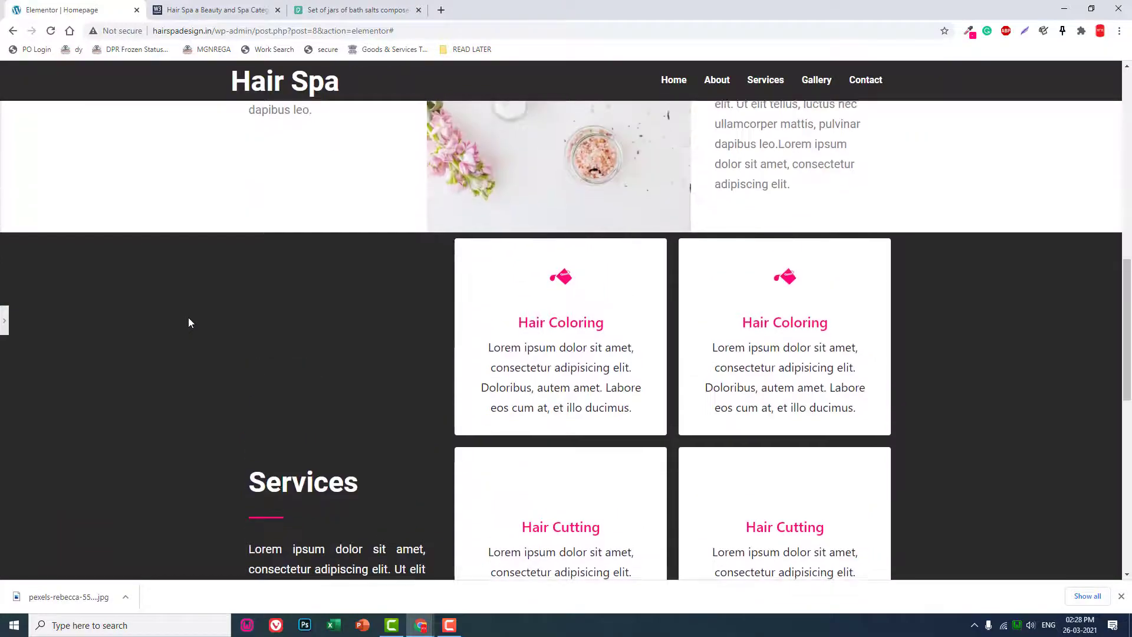
{"action": "scroll", "coordinate": [189, 318], "scroll_direction": "down", "scroll_amount": 5}
{"action": "scroll", "coordinate": [236, 327], "scroll_direction": "up", "scroll_amount": 2}
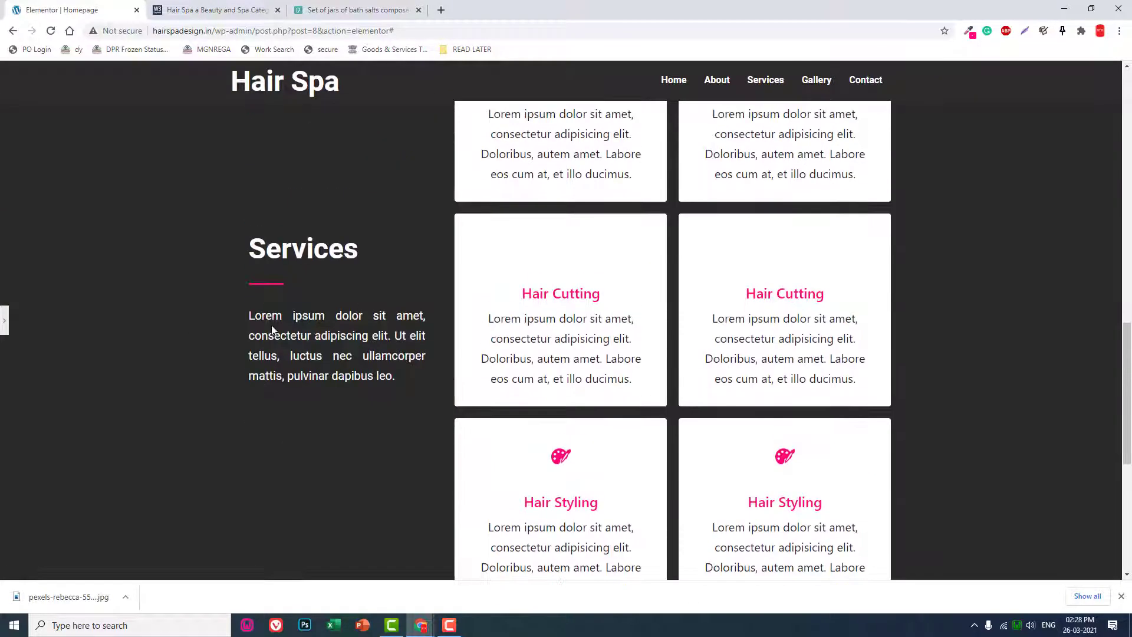
{"action": "scroll", "coordinate": [362, 333], "scroll_direction": "up", "scroll_amount": 10}
{"action": "scroll", "coordinate": [361, 333], "scroll_direction": "down", "scroll_amount": 3}
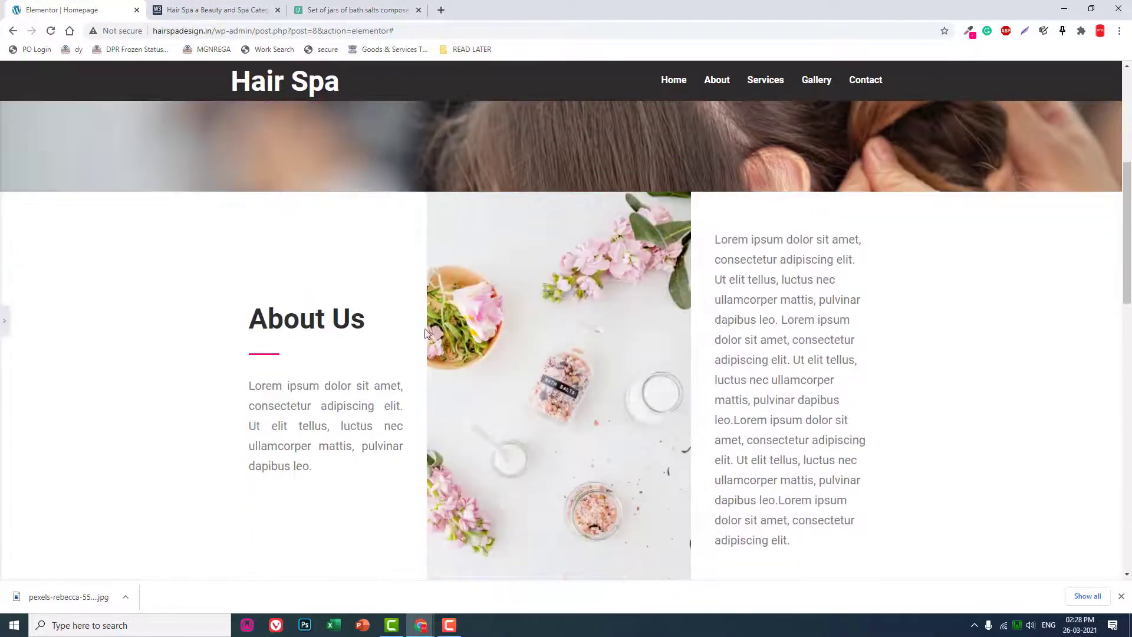
{"action": "scroll", "coordinate": [746, 332], "scroll_direction": "down", "scroll_amount": 2}
{"action": "scroll", "coordinate": [748, 332], "scroll_direction": "up", "scroll_amount": 1}
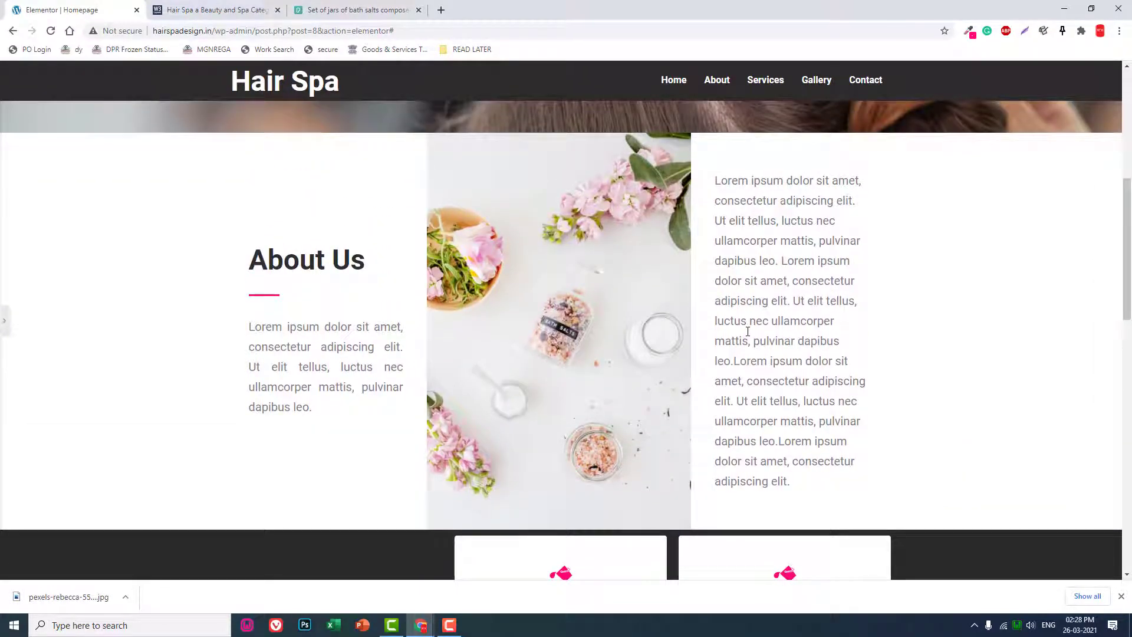
Move the About Us section's image column after the long text column and preview the layout at full width.
{"action": "left_click", "coordinate": [5, 318]}
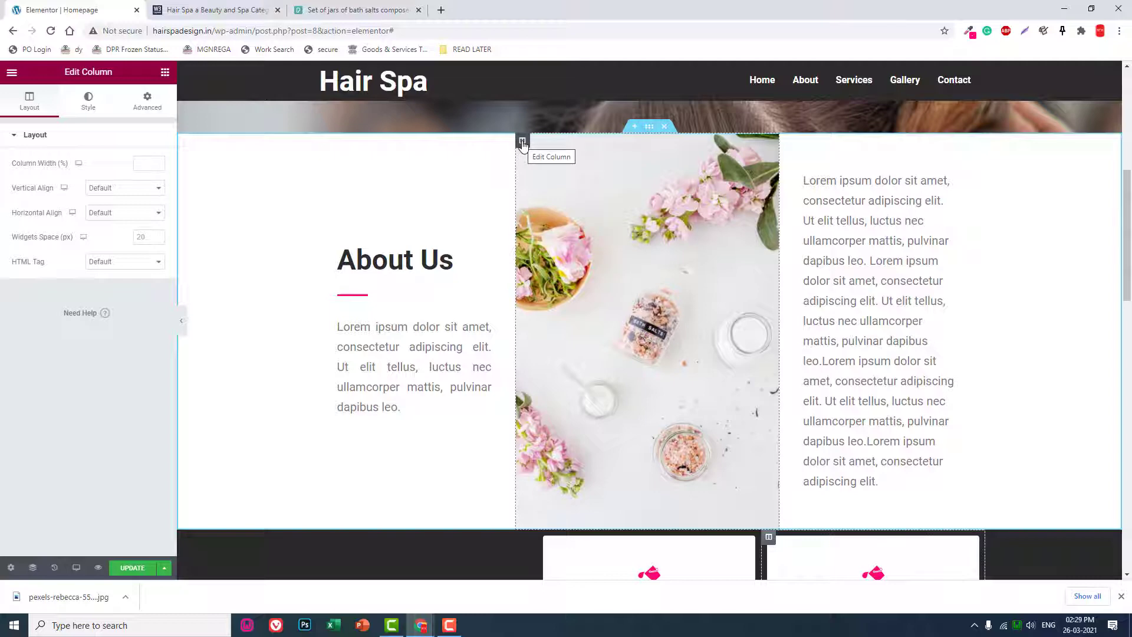
{"action": "left_click_drag", "start_coordinate": [522, 141], "coordinate": [758, 221]}
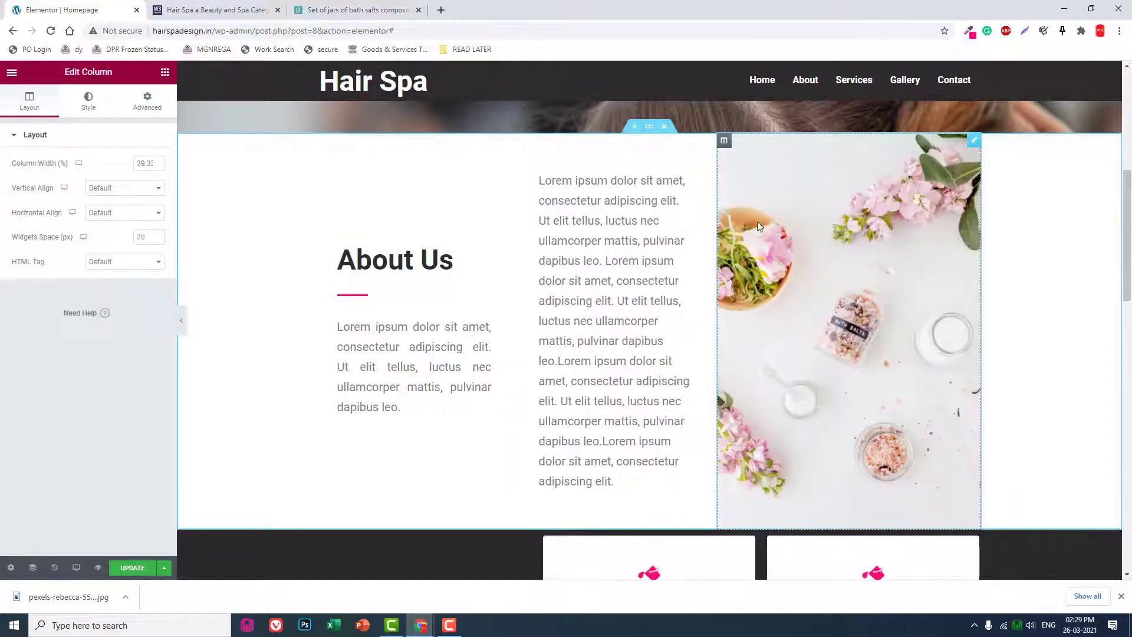
{"action": "left_click", "coordinate": [182, 321]}
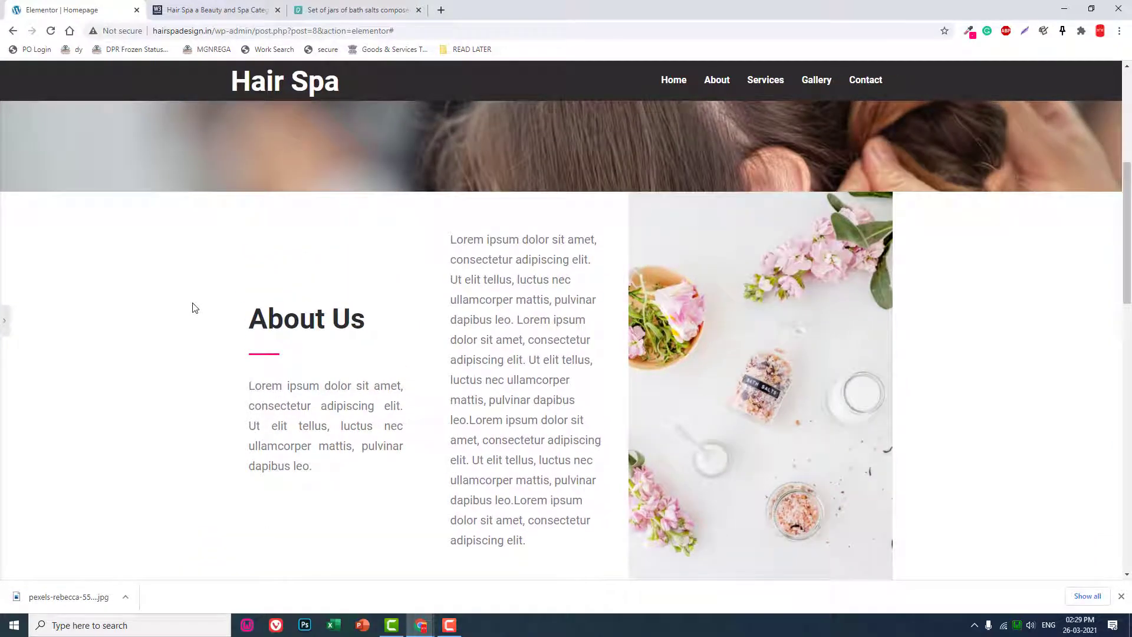
{"action": "scroll", "coordinate": [194, 306], "scroll_direction": "down", "scroll_amount": 3}
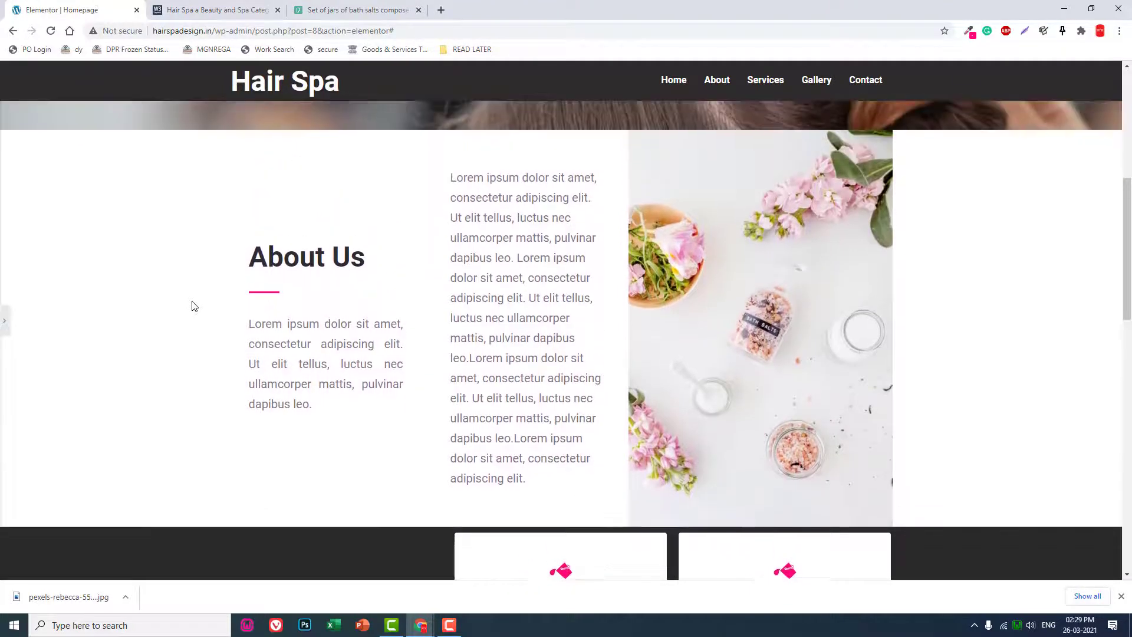
{"action": "scroll", "coordinate": [193, 305], "scroll_direction": "down", "scroll_amount": 5}
{"action": "scroll", "coordinate": [192, 300], "scroll_direction": "up", "scroll_amount": 7}
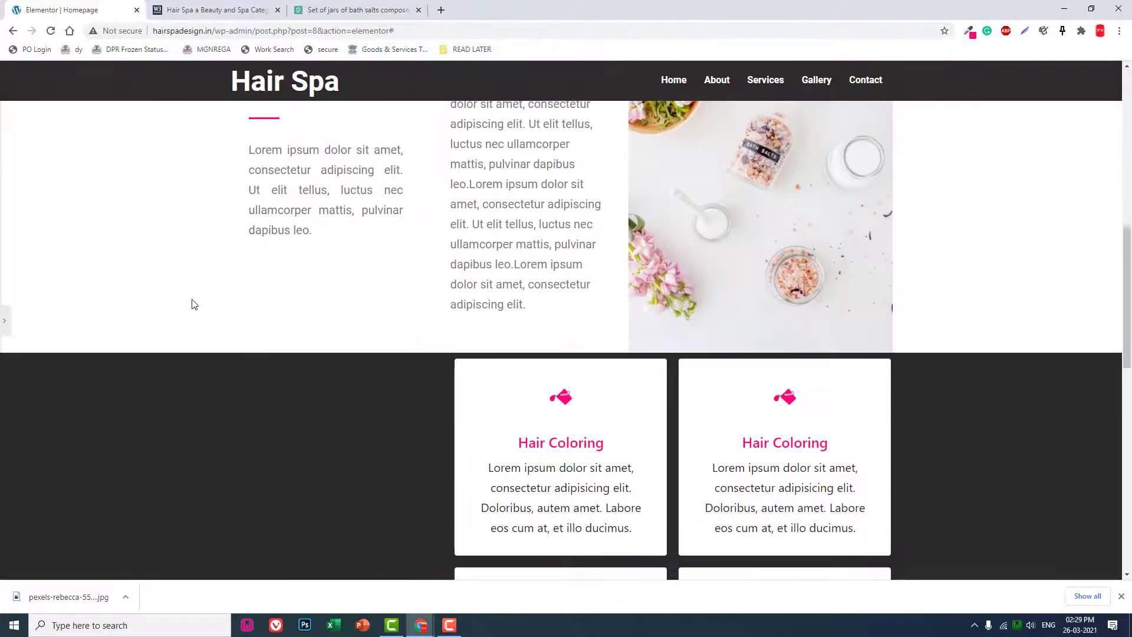
Preview the About Us section and the Services section's content boxes at full width.
{"action": "scroll", "coordinate": [194, 304], "scroll_direction": "down", "scroll_amount": 7}
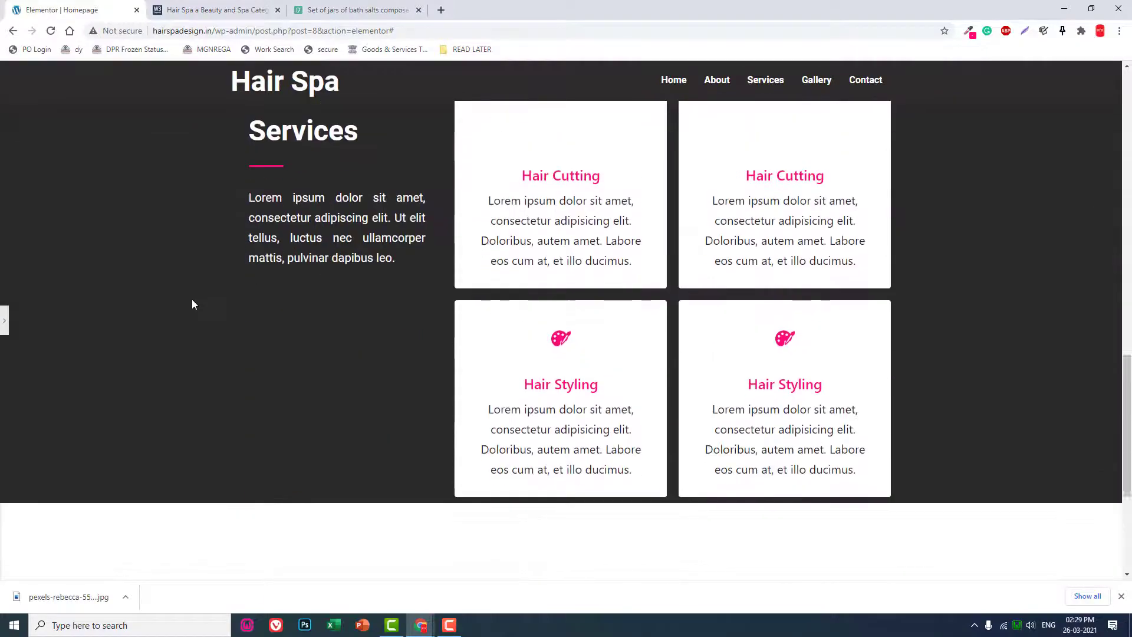
{"action": "scroll", "coordinate": [193, 298], "scroll_direction": "up", "scroll_amount": 8}
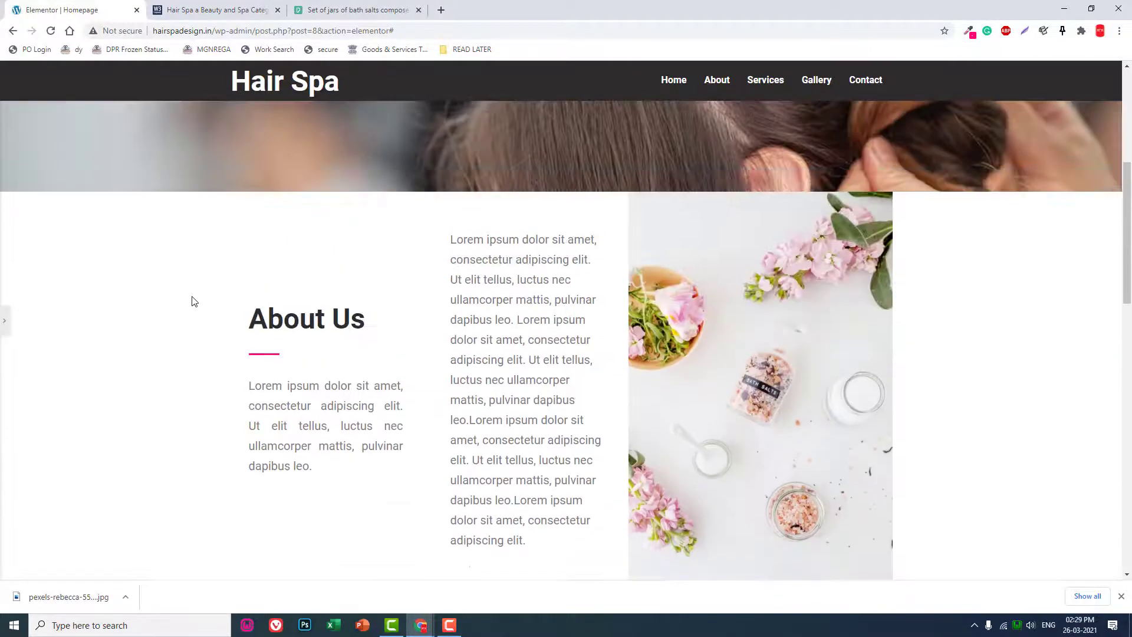
{"action": "scroll", "coordinate": [195, 299], "scroll_direction": "down", "scroll_amount": 3}
{"action": "scroll", "coordinate": [196, 294], "scroll_direction": "down", "scroll_amount": 8}
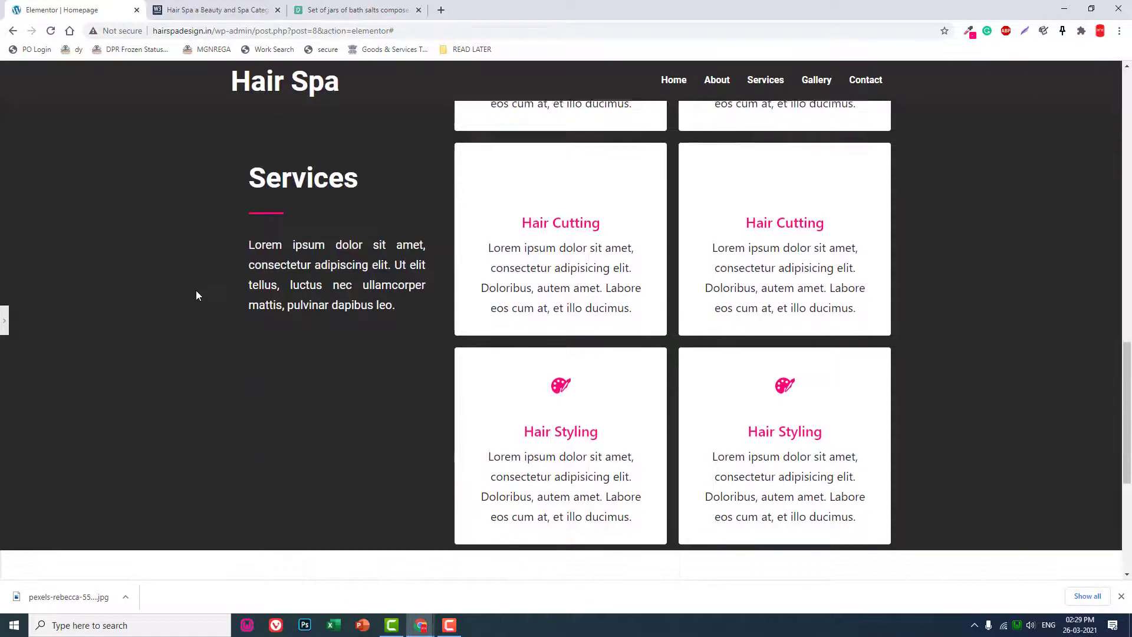
Compare the end of the homepage with the reference Hair Spa template's New Hair Style block and footer.
{"action": "left_click", "coordinate": [216, 4]}
{"action": "scroll", "coordinate": [567, 284], "scroll_direction": "down", "scroll_amount": 15}
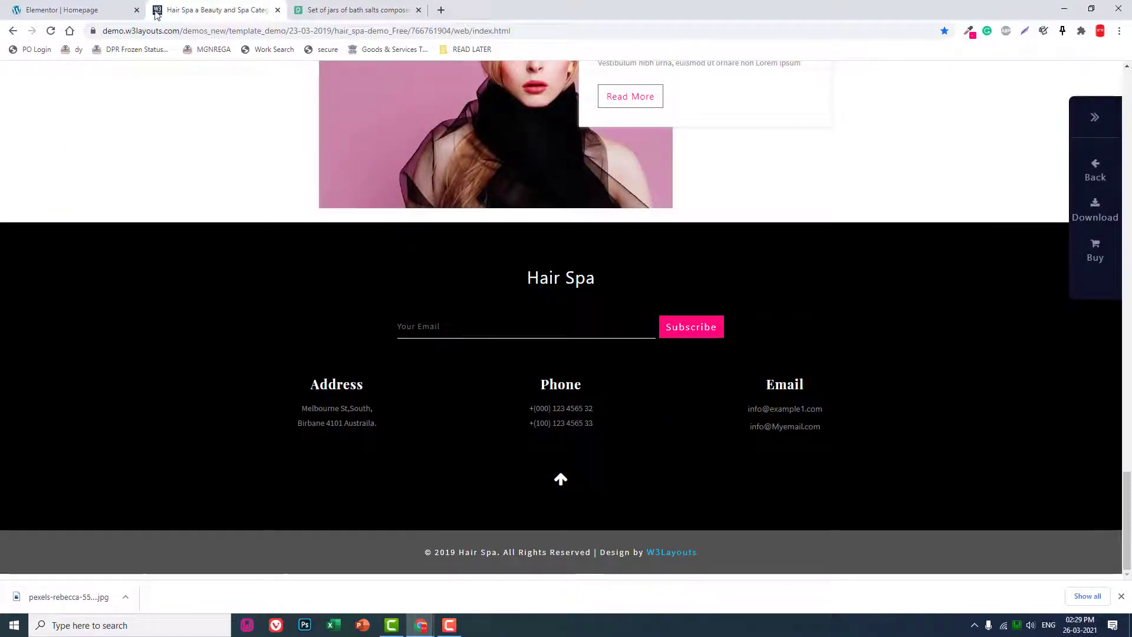
{"action": "left_click", "coordinate": [114, 6]}
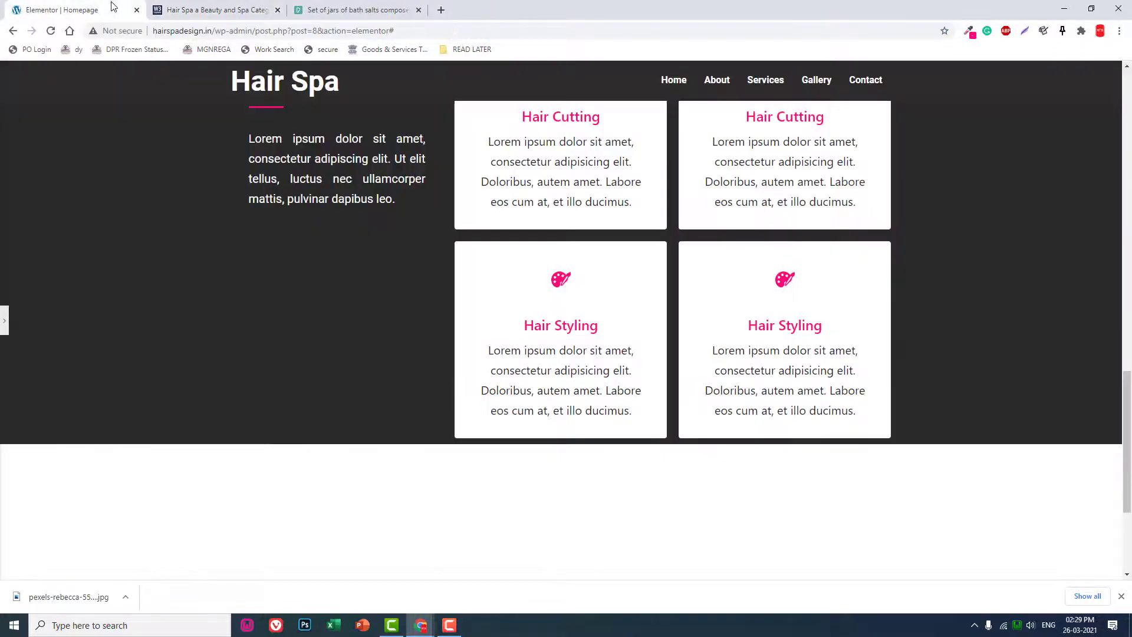
{"action": "left_click", "coordinate": [3, 321]}
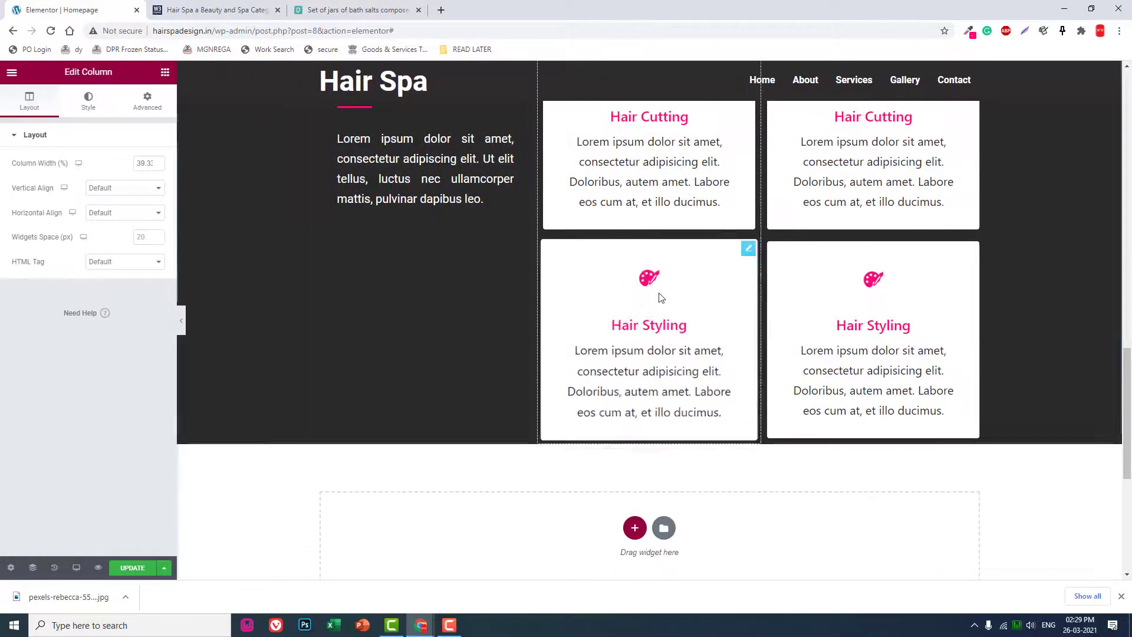
{"action": "left_click", "coordinate": [209, 7]}
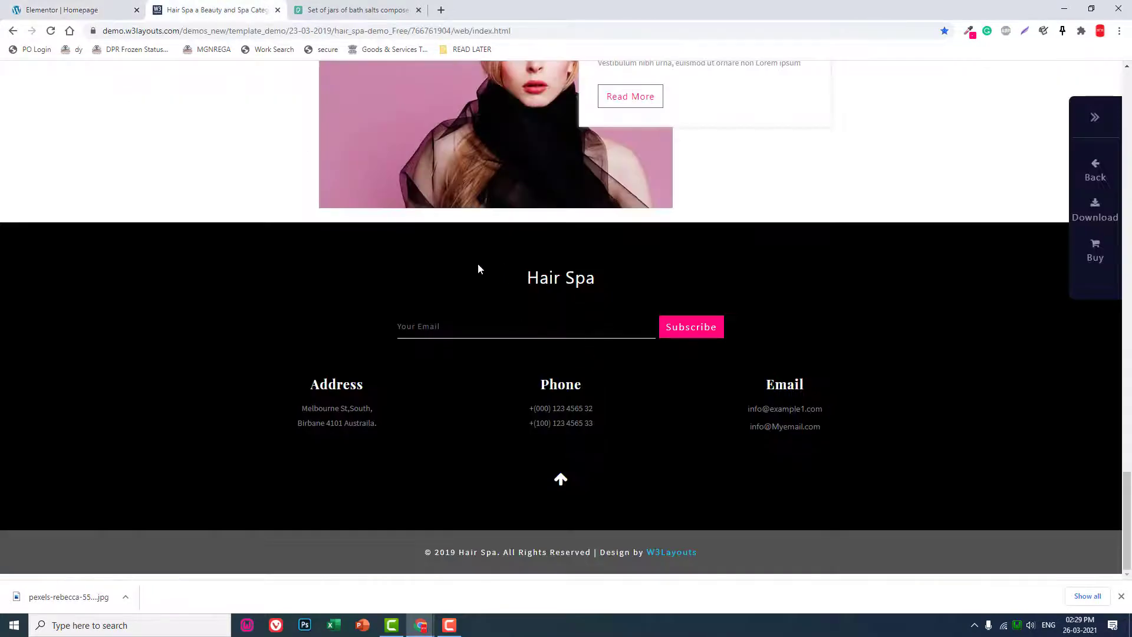
{"action": "scroll", "coordinate": [627, 302], "scroll_direction": "up", "scroll_amount": 3}
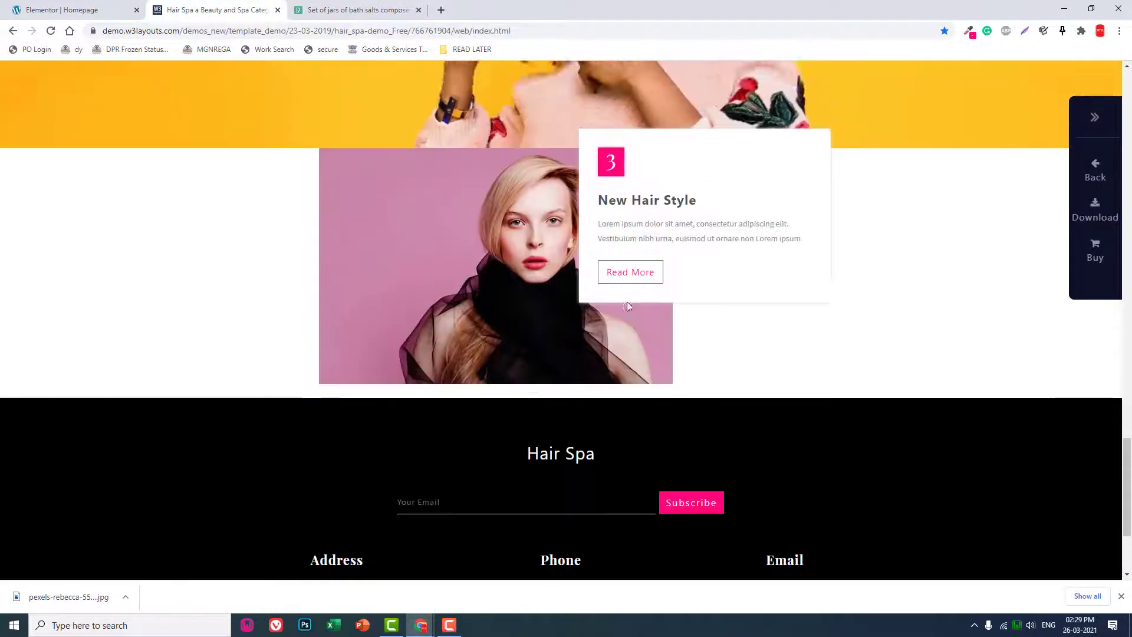
{"action": "scroll", "coordinate": [627, 301], "scroll_direction": "down", "scroll_amount": 3}
{"action": "left_click", "coordinate": [127, 6]}
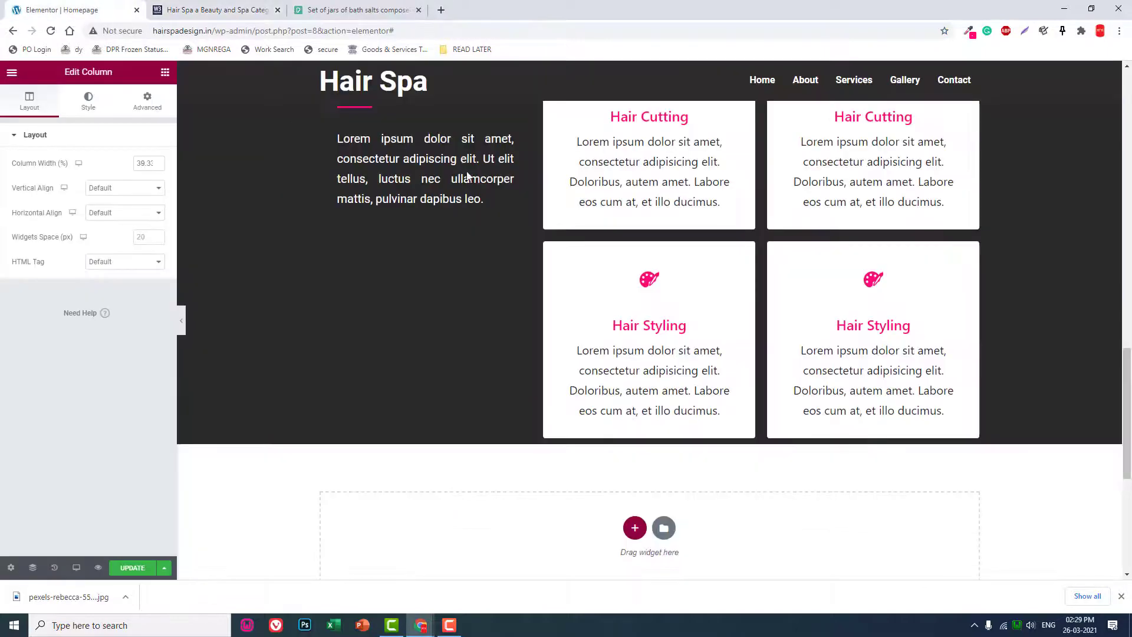
{"action": "left_click", "coordinate": [236, 9]}
{"action": "left_click", "coordinate": [18, 7]}
Give the About Us section the CSS ID "about" and update the page.
{"action": "scroll", "coordinate": [590, 254], "scroll_direction": "up", "scroll_amount": 5}
{"action": "scroll", "coordinate": [590, 255], "scroll_direction": "up", "scroll_amount": 5}
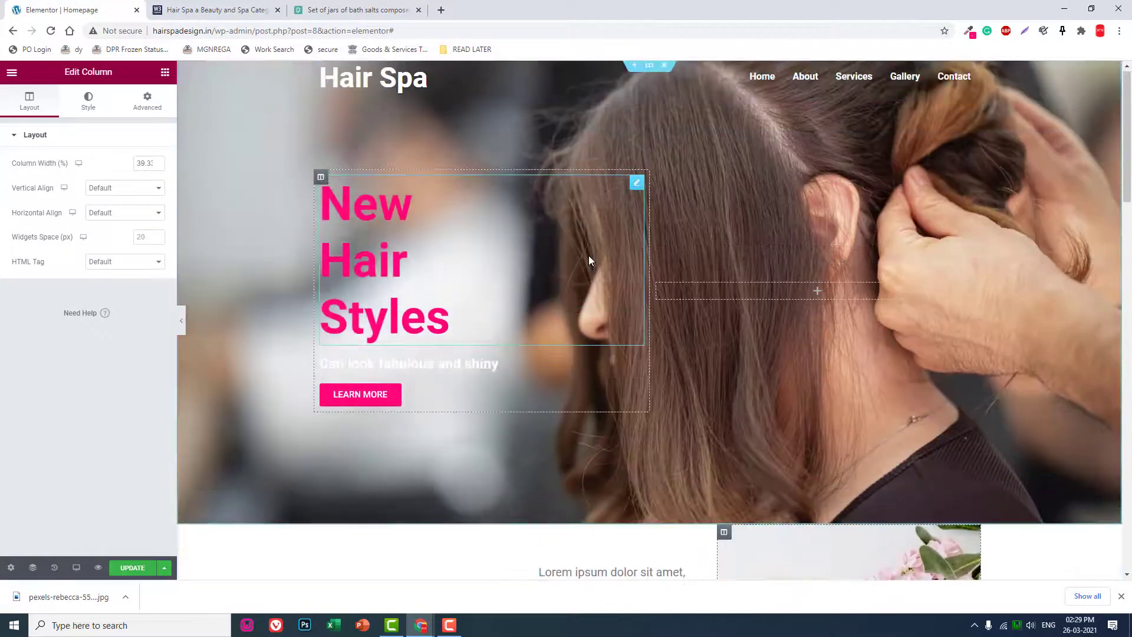
{"action": "scroll", "coordinate": [590, 255], "scroll_direction": "down", "scroll_amount": 5}
{"action": "scroll", "coordinate": [589, 255], "scroll_direction": "up", "scroll_amount": 1}
{"action": "scroll", "coordinate": [589, 255], "scroll_direction": "up", "scroll_amount": 2}
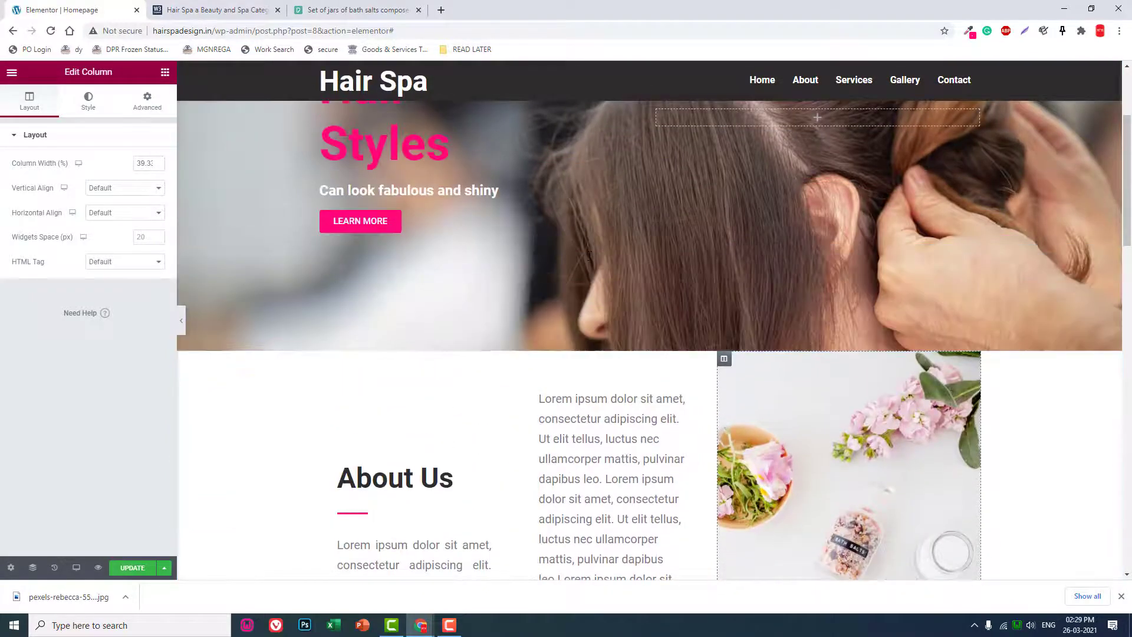
{"action": "scroll", "coordinate": [620, 417], "scroll_direction": "down", "scroll_amount": 6}
{"action": "scroll", "coordinate": [620, 417], "scroll_direction": "down", "scroll_amount": 3}
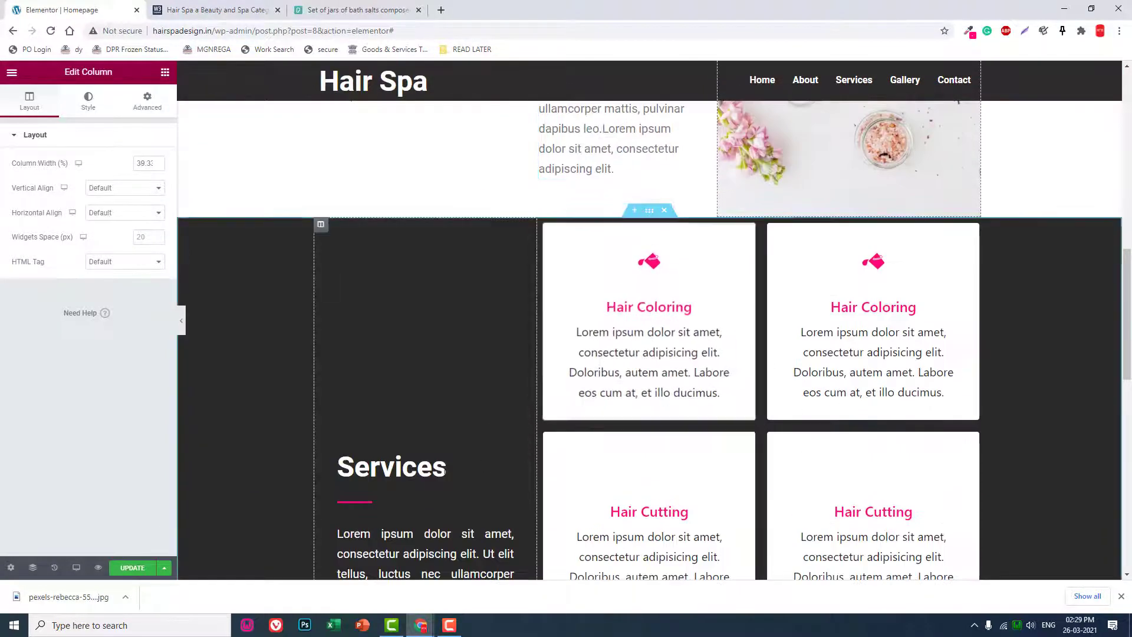
{"action": "scroll", "coordinate": [596, 405], "scroll_direction": "up", "scroll_amount": 8}
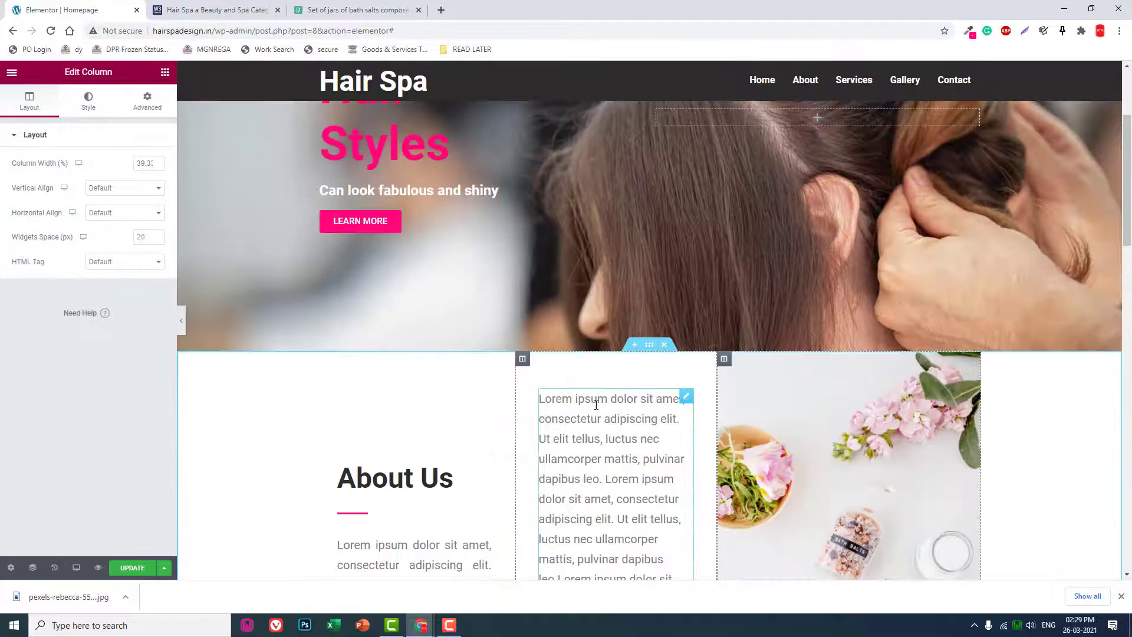
{"action": "left_click", "coordinate": [649, 345]}
{"action": "left_click", "coordinate": [147, 101]}
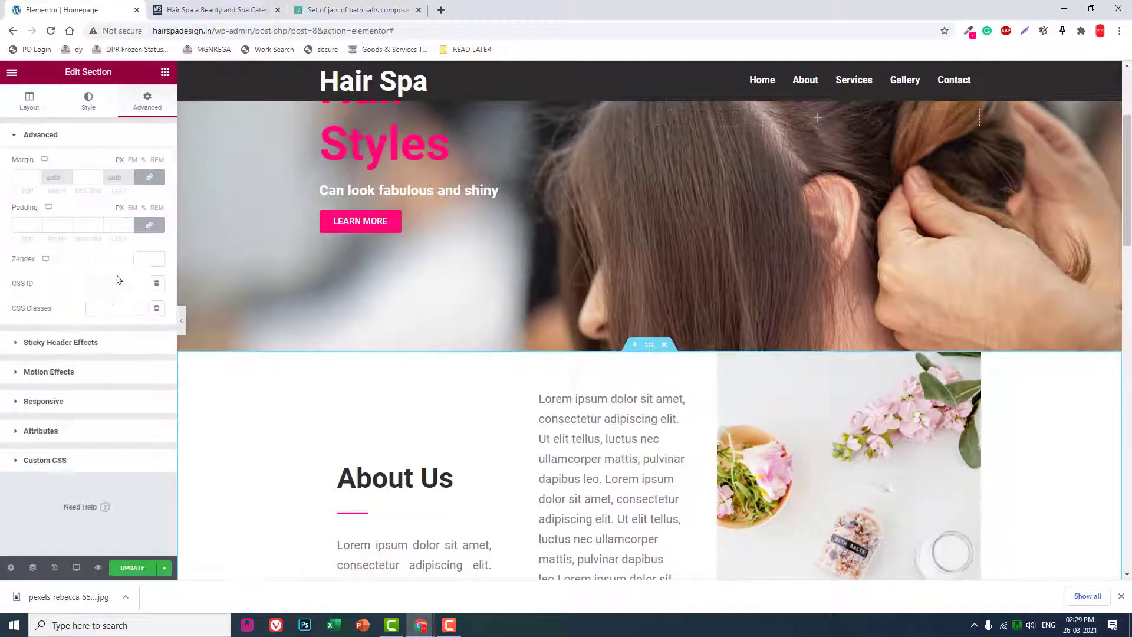
{"action": "left_click", "coordinate": [117, 280]}
{"action": "type", "text": "about"}
{"action": "left_click", "coordinate": [134, 569]}
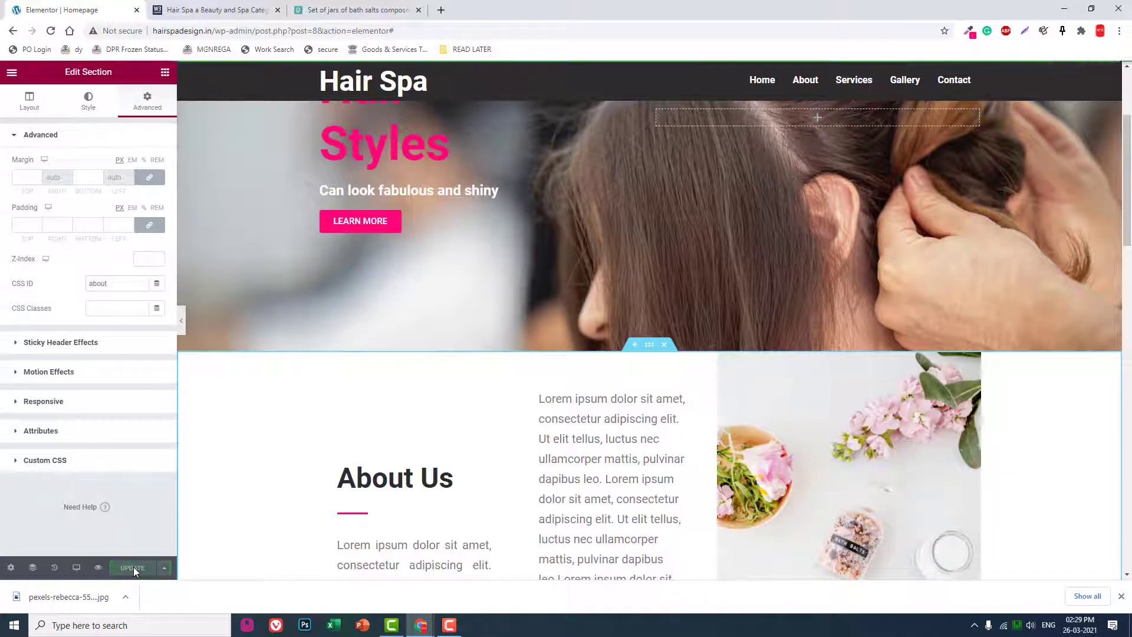
Check the Learn More button's link, give the Services section the matching CSS ID "service" and update the page.
{"action": "left_click", "coordinate": [351, 224]}
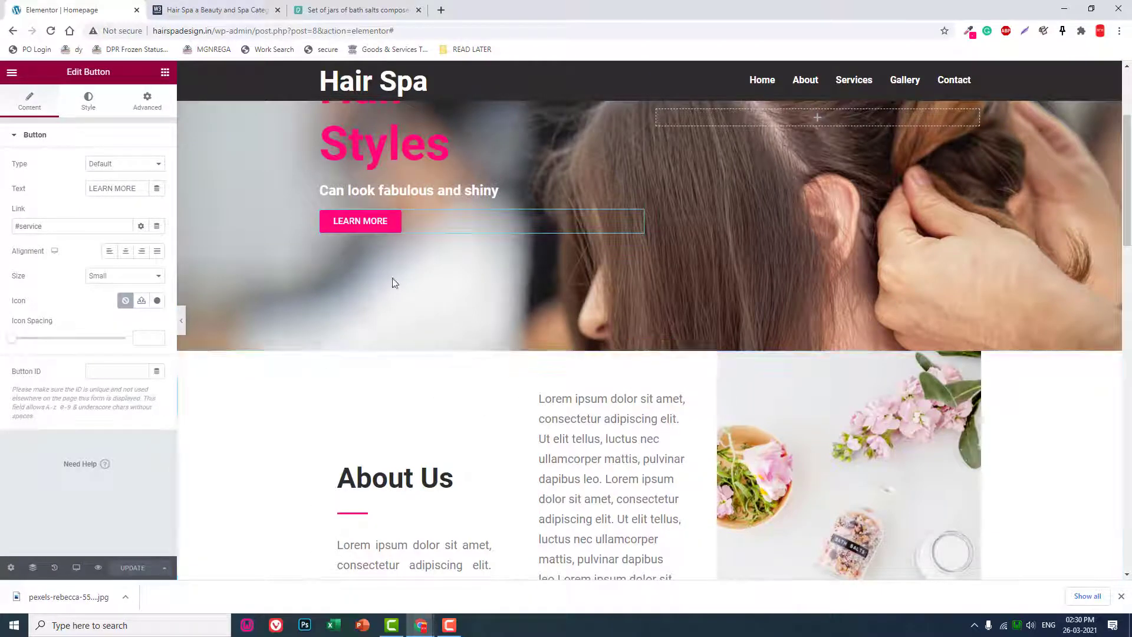
{"action": "scroll", "coordinate": [559, 326], "scroll_direction": "down", "scroll_amount": 5}
{"action": "scroll", "coordinate": [559, 326], "scroll_direction": "down", "scroll_amount": 3}
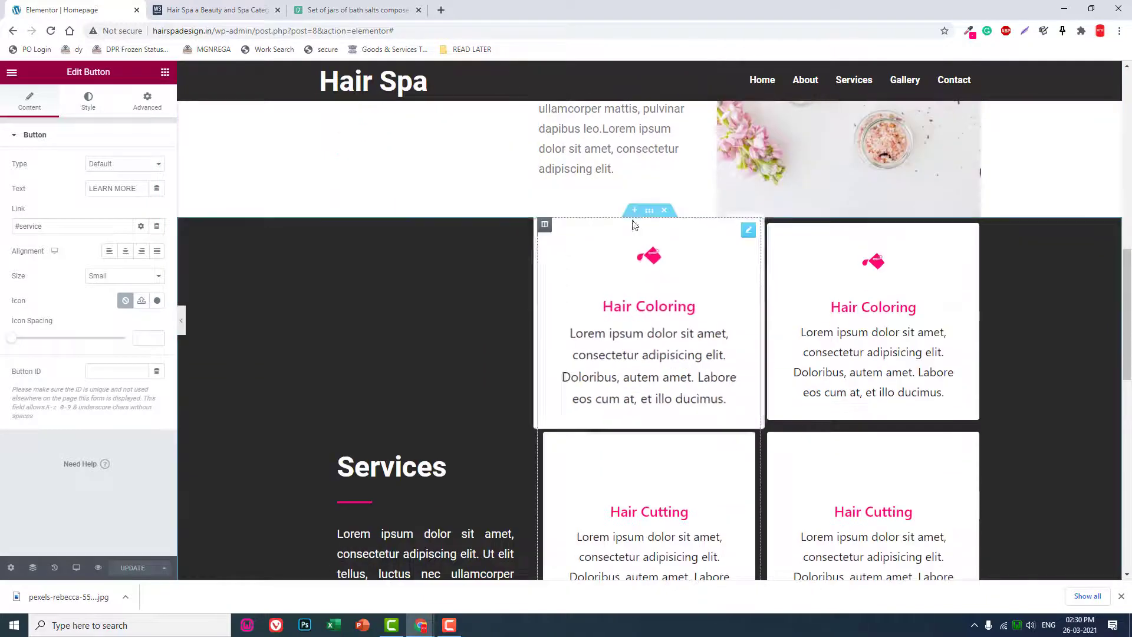
{"action": "left_click", "coordinate": [649, 211]}
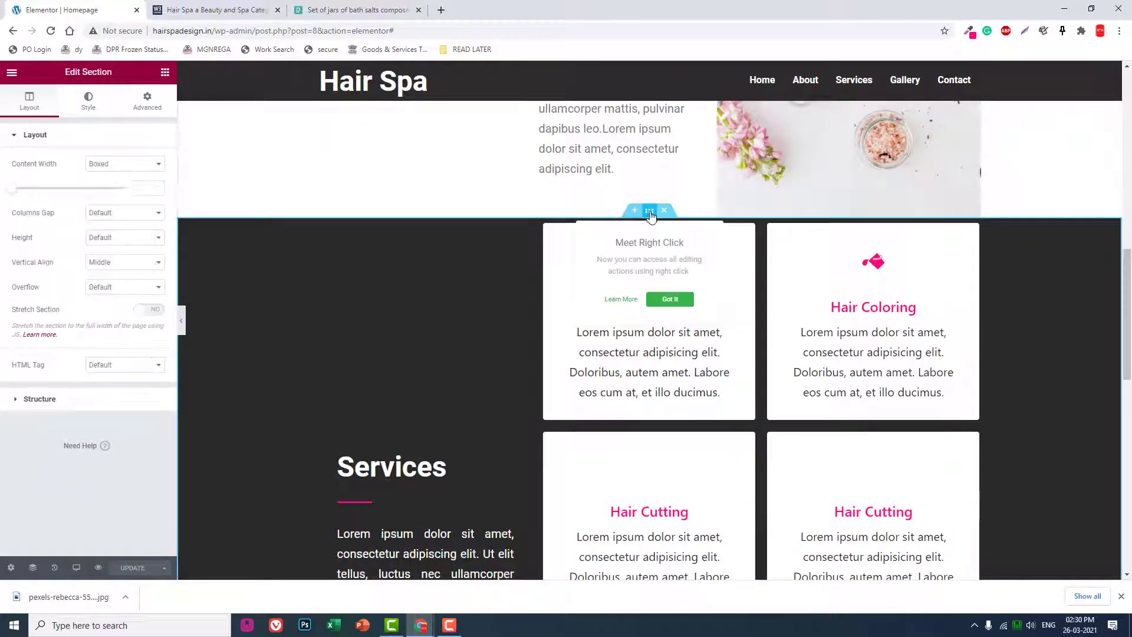
{"action": "left_click", "coordinate": [148, 100]}
{"action": "left_click", "coordinate": [116, 285]}
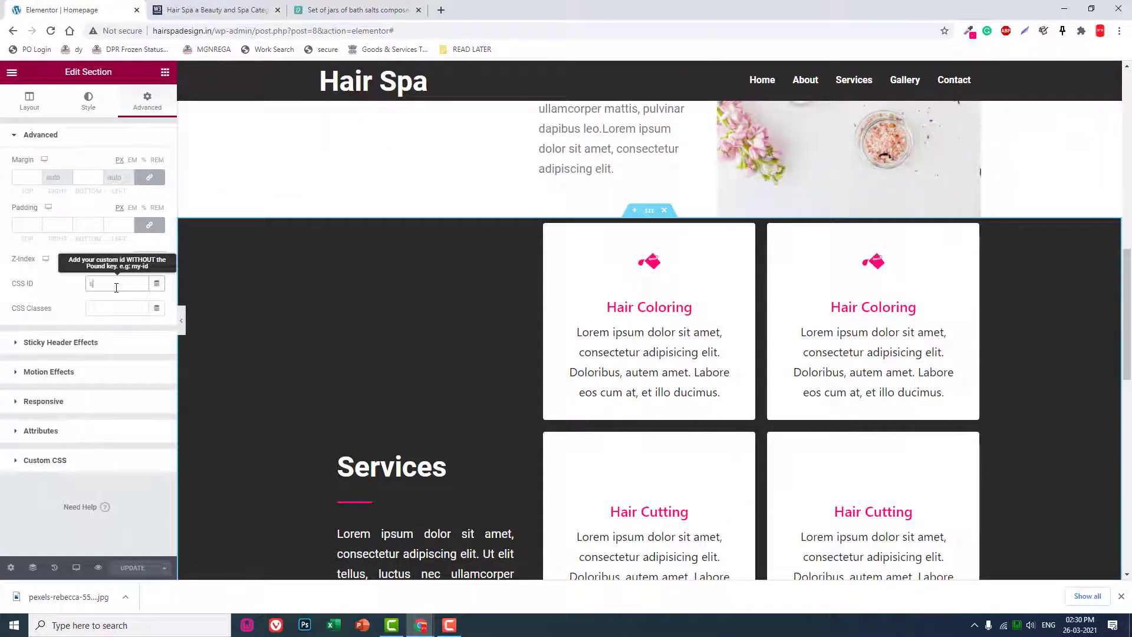
{"action": "type", "text": "service"}
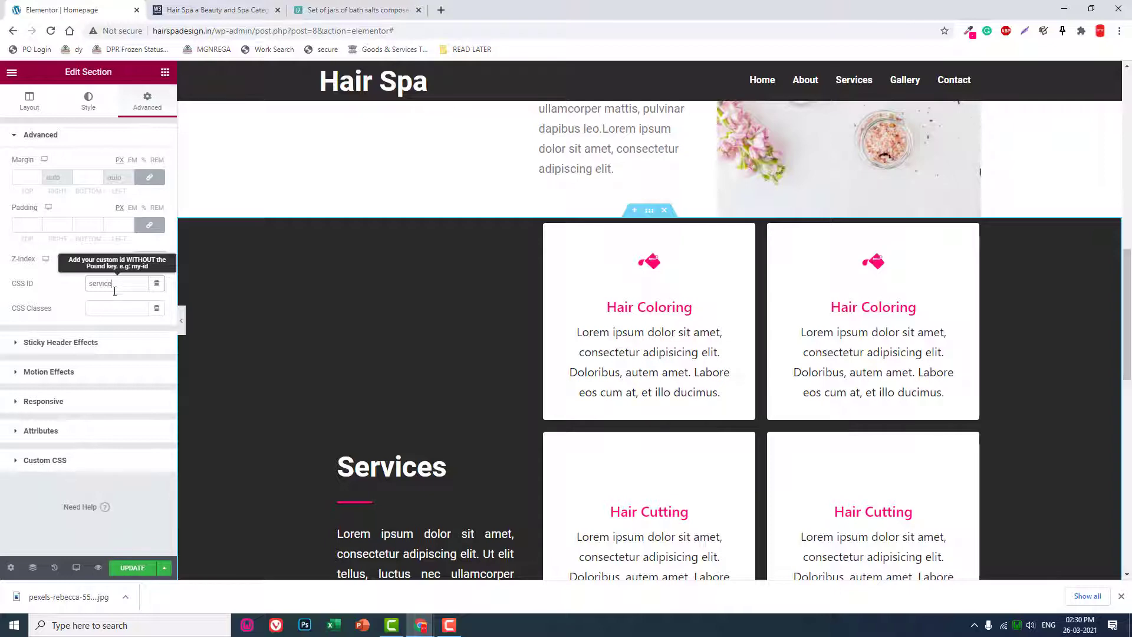
{"action": "left_click", "coordinate": [135, 570]}
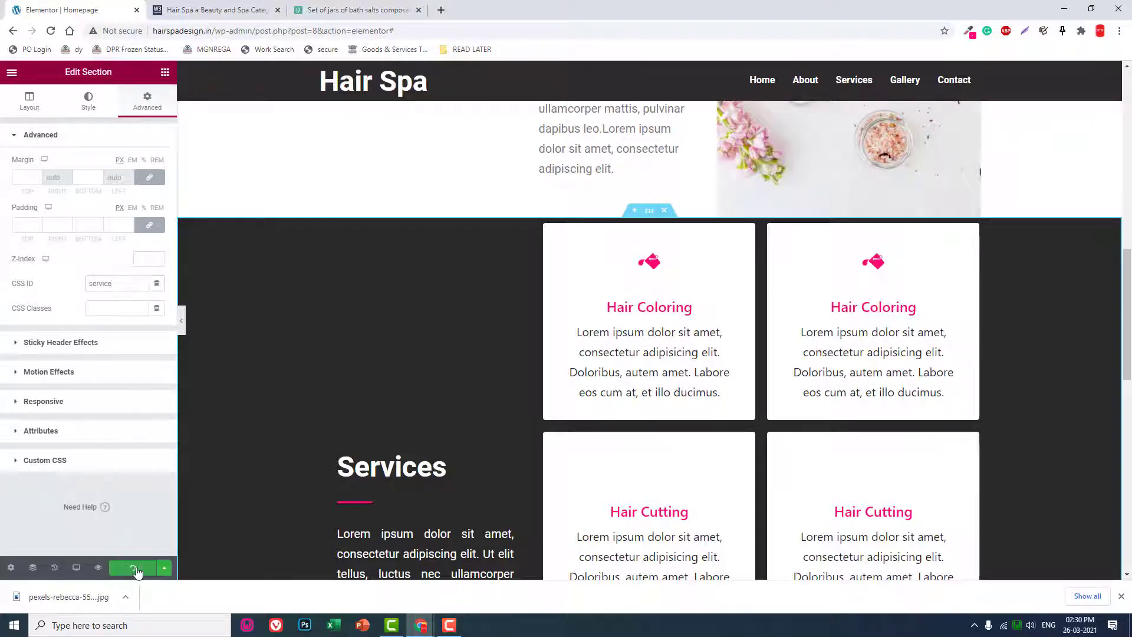
Open the live preview of the homepage and compare its hero section with the reference template's hero.
{"action": "left_click", "coordinate": [99, 569]}
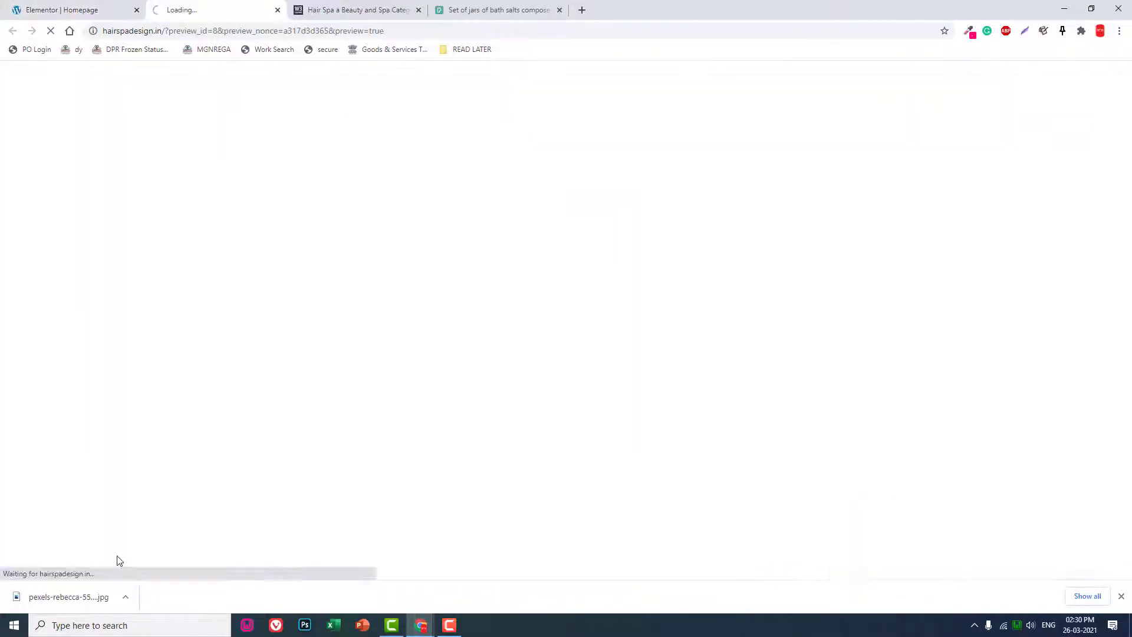
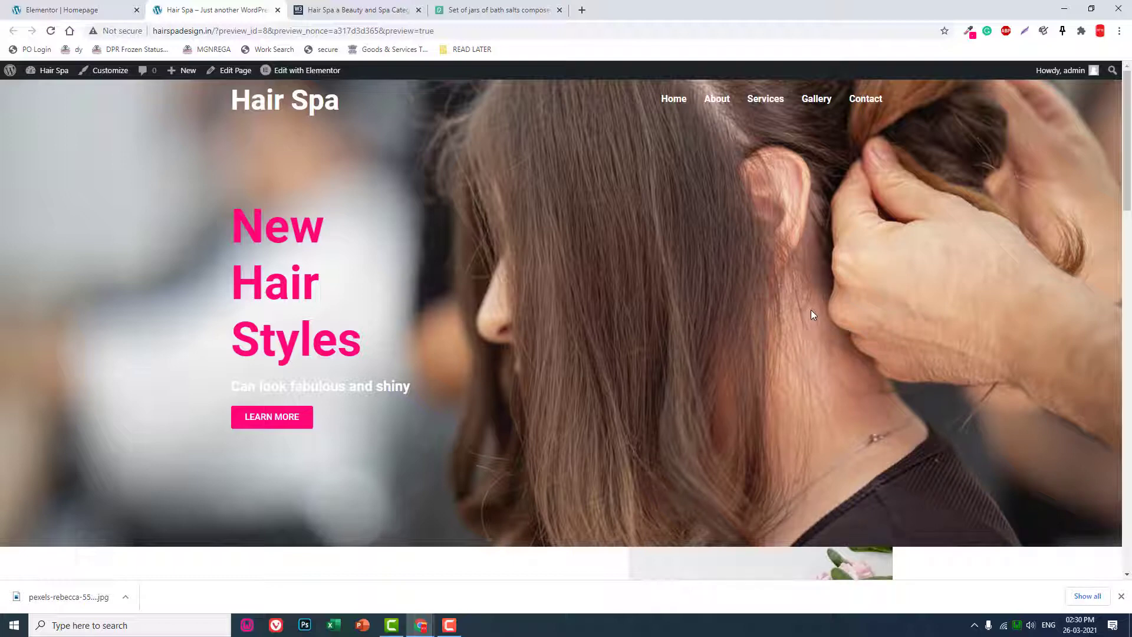
{"action": "left_click", "coordinate": [501, 9]}
{"action": "left_click", "coordinate": [395, 5]}
{"action": "scroll", "coordinate": [626, 230], "scroll_direction": "up", "scroll_amount": 20}
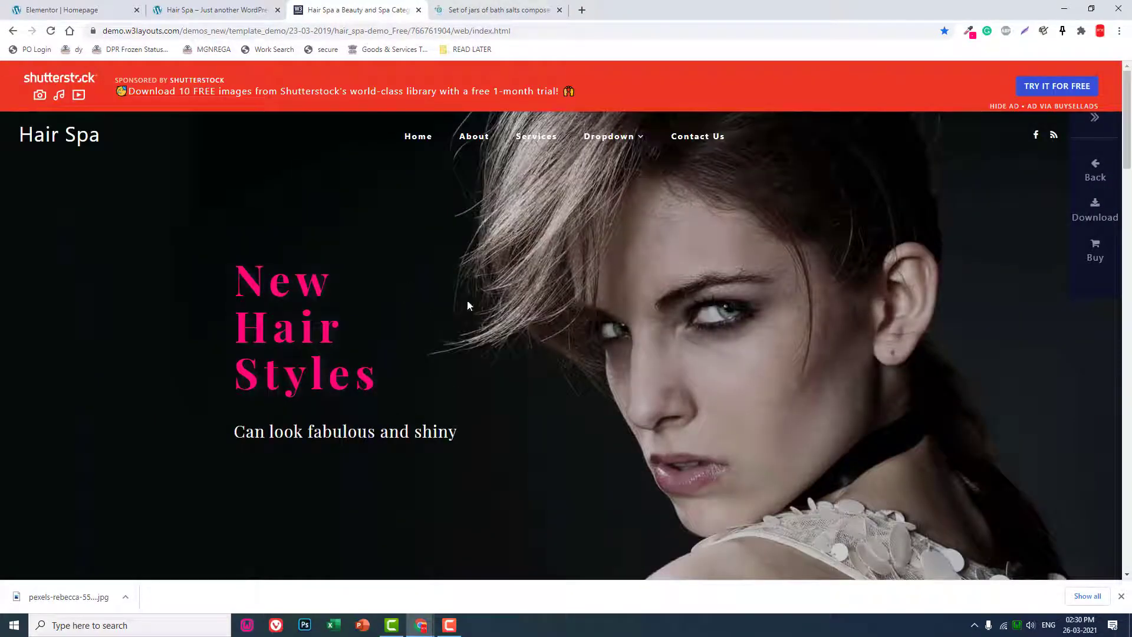
{"action": "left_click", "coordinate": [215, 9]}
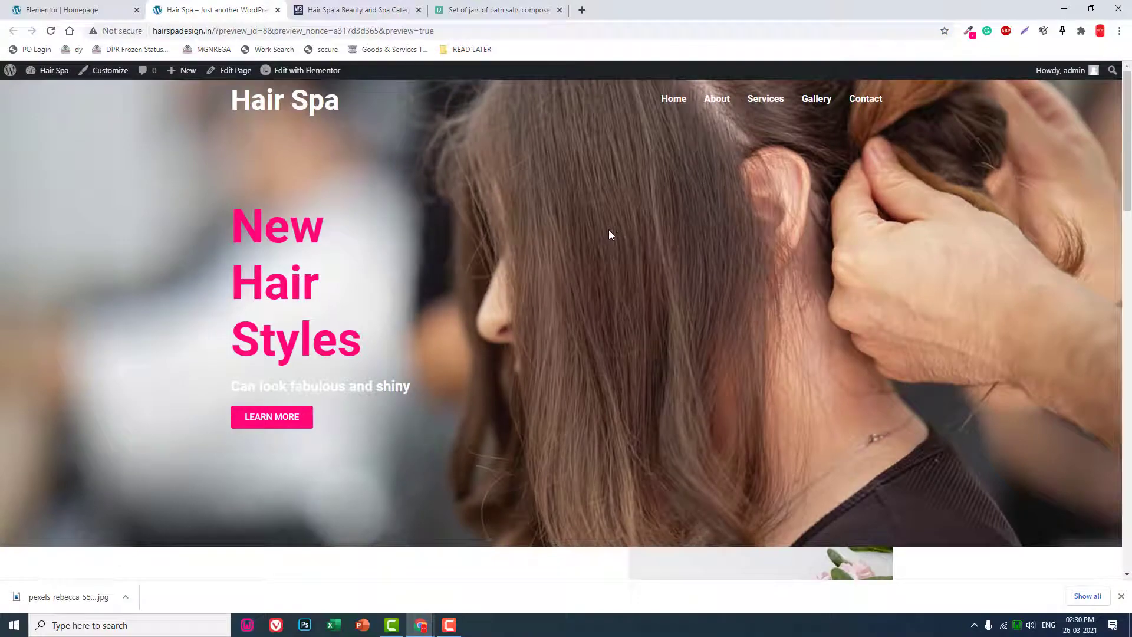
Return to the Elementor editor and set the hero section's background overlay to the gradient type.
{"action": "key", "text": "ctrl+shift+Tab"}
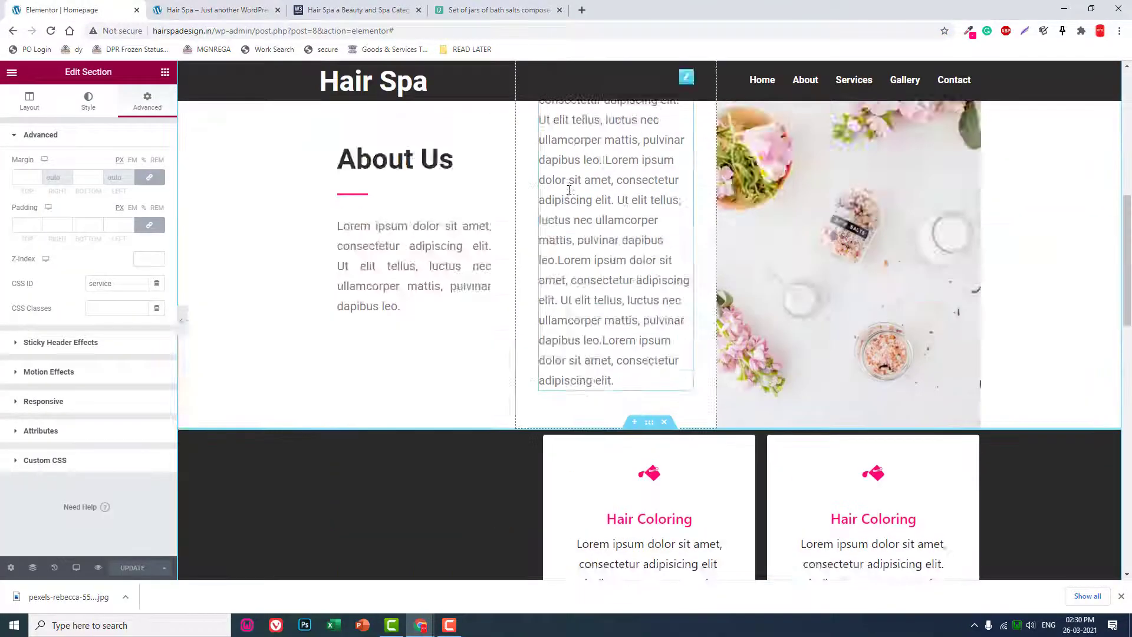
{"action": "scroll", "coordinate": [569, 190], "scroll_direction": "up", "scroll_amount": 6}
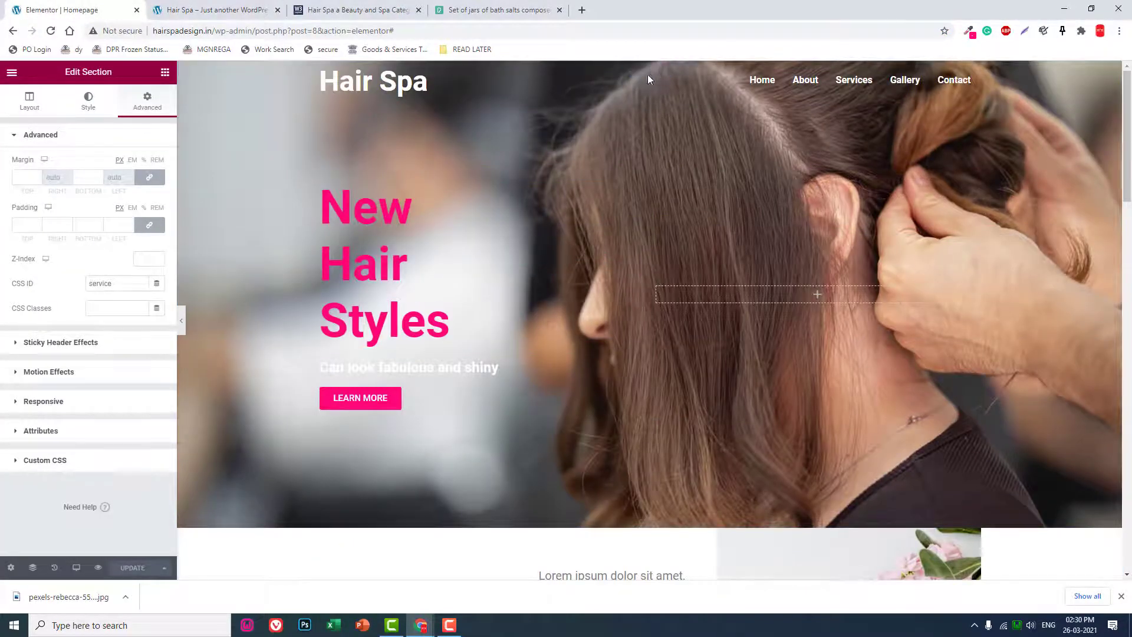
{"action": "right_click", "coordinate": [663, 141]}
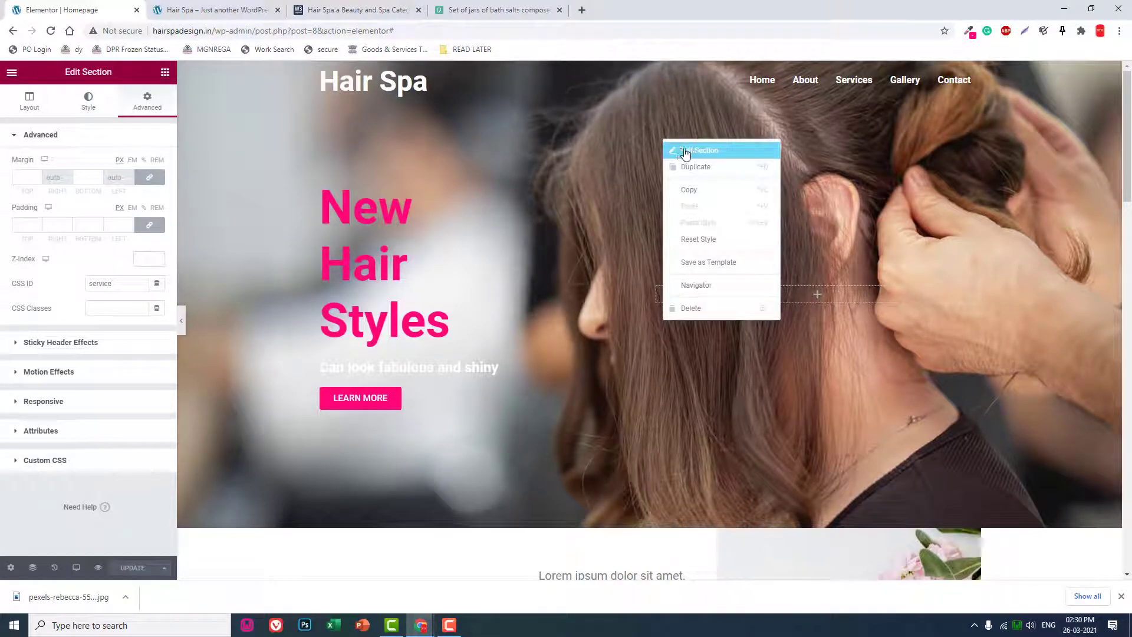
{"action": "left_click", "coordinate": [685, 151]}
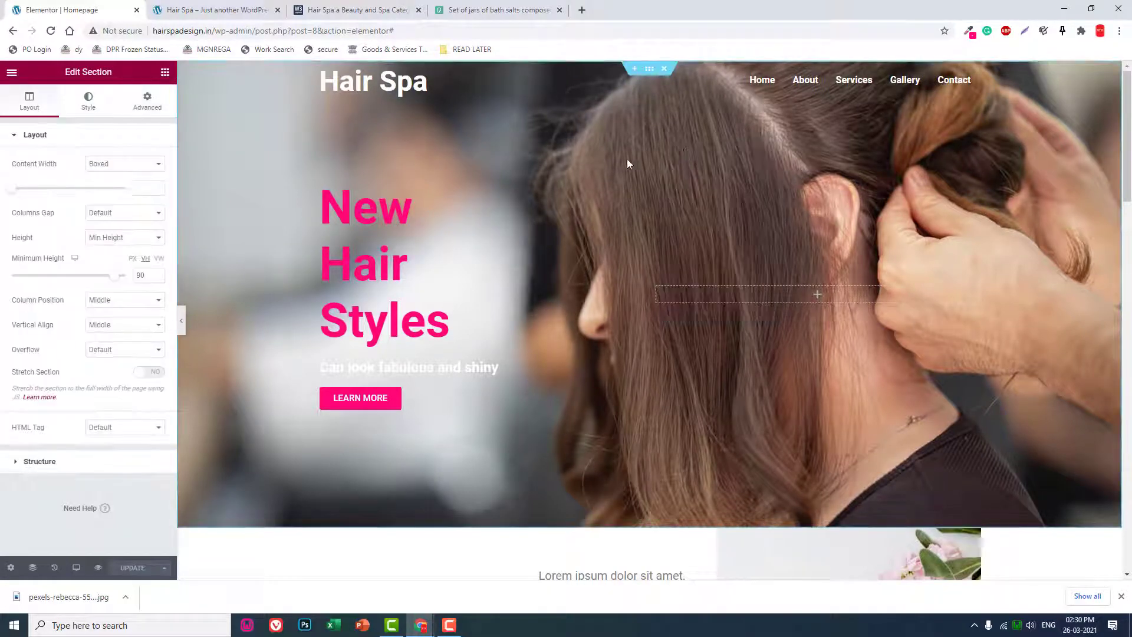
{"action": "left_click", "coordinate": [87, 112]}
{"action": "left_click", "coordinate": [70, 453]}
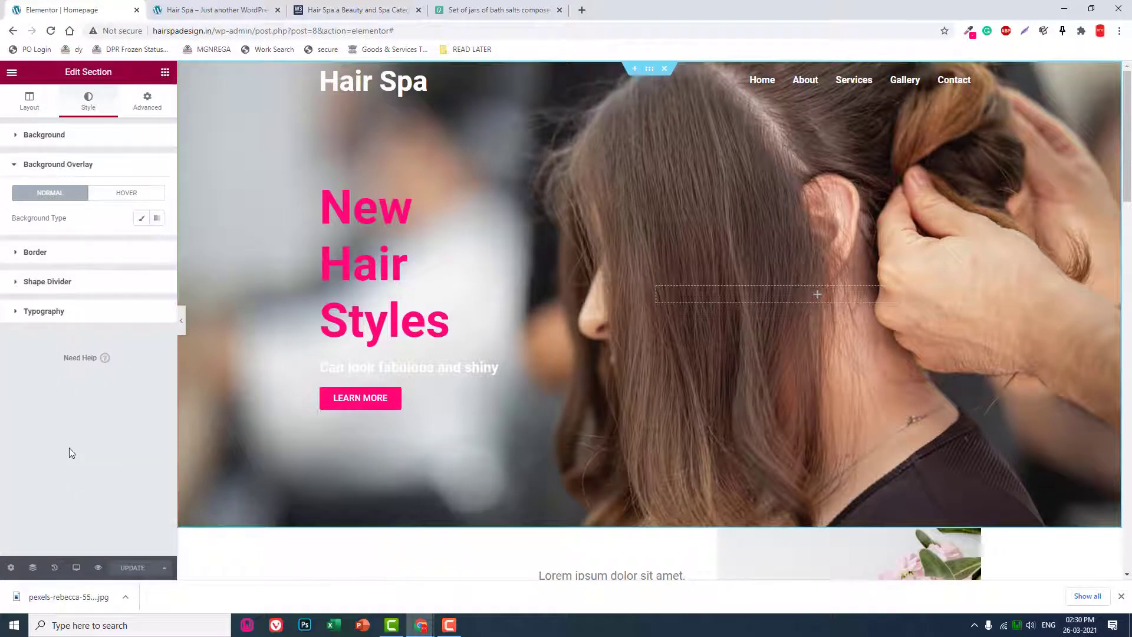
{"action": "left_click", "coordinate": [156, 220]}
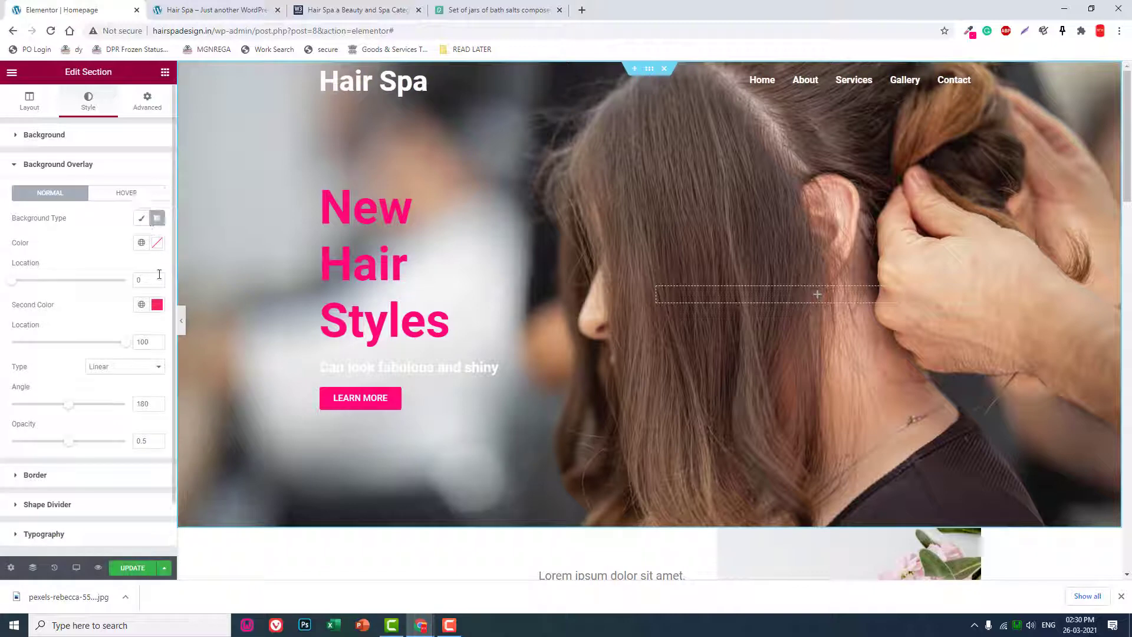
Set the hero overlay gradient's first color to black #000000 and its second color to fully transparent #F2295B00.
{"action": "left_click", "coordinate": [157, 243]}
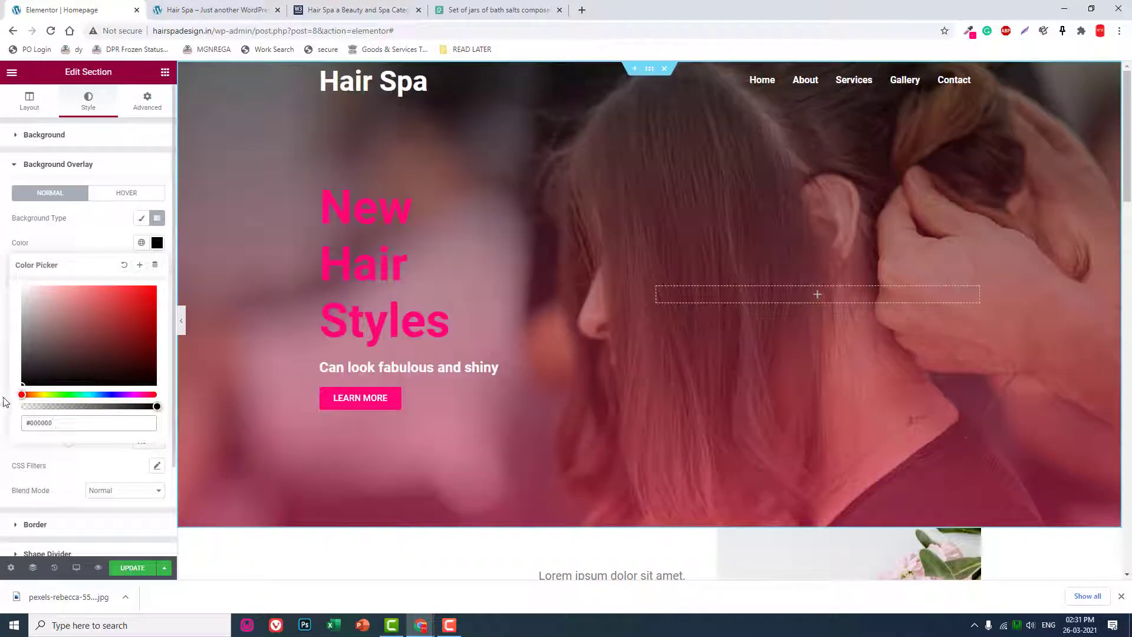
{"action": "left_click", "coordinate": [92, 240]}
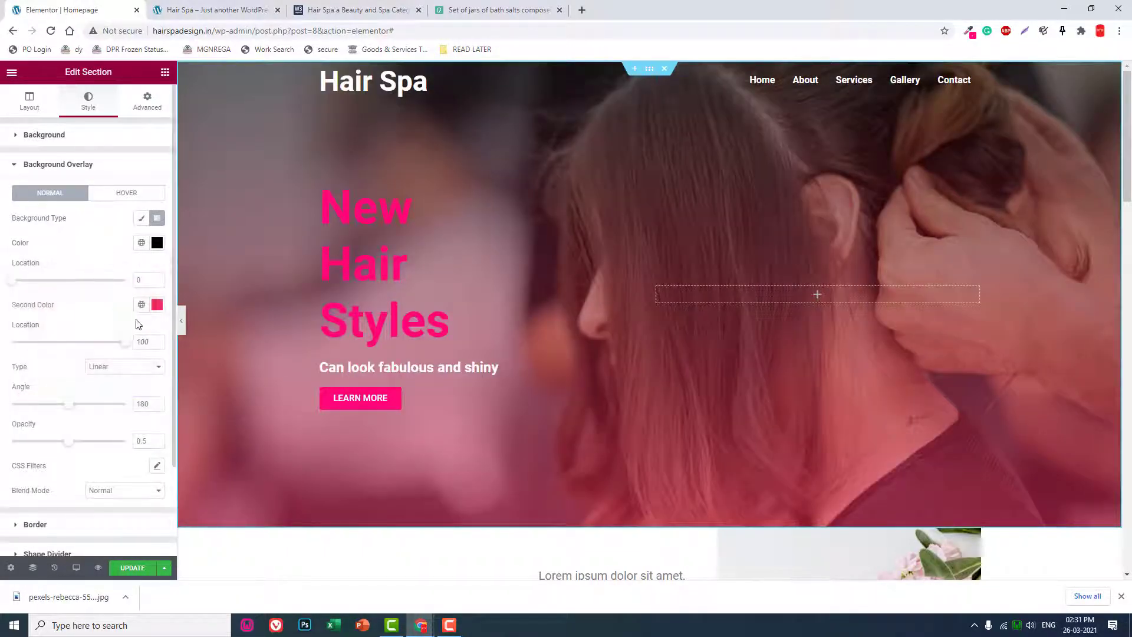
{"action": "left_click", "coordinate": [156, 305]}
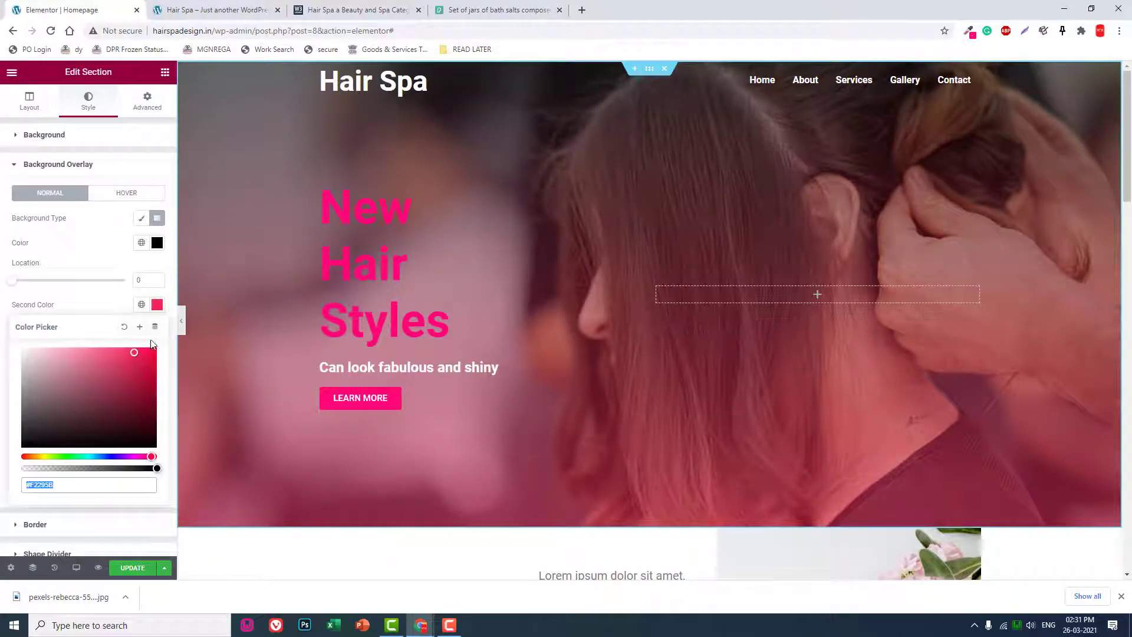
{"action": "left_click_drag", "start_coordinate": [155, 466], "coordinate": [3, 469]}
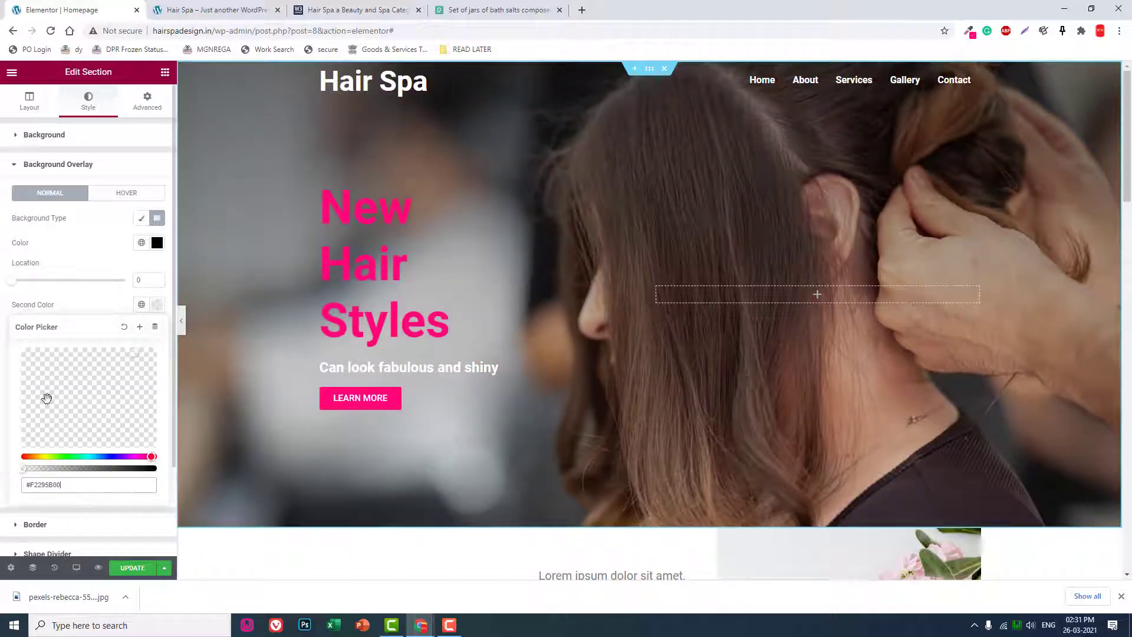
Set the hero overlay's opacity to 0.68, with the gradient's first color location at 20 and the second at 74.
{"action": "left_click", "coordinate": [101, 300]}
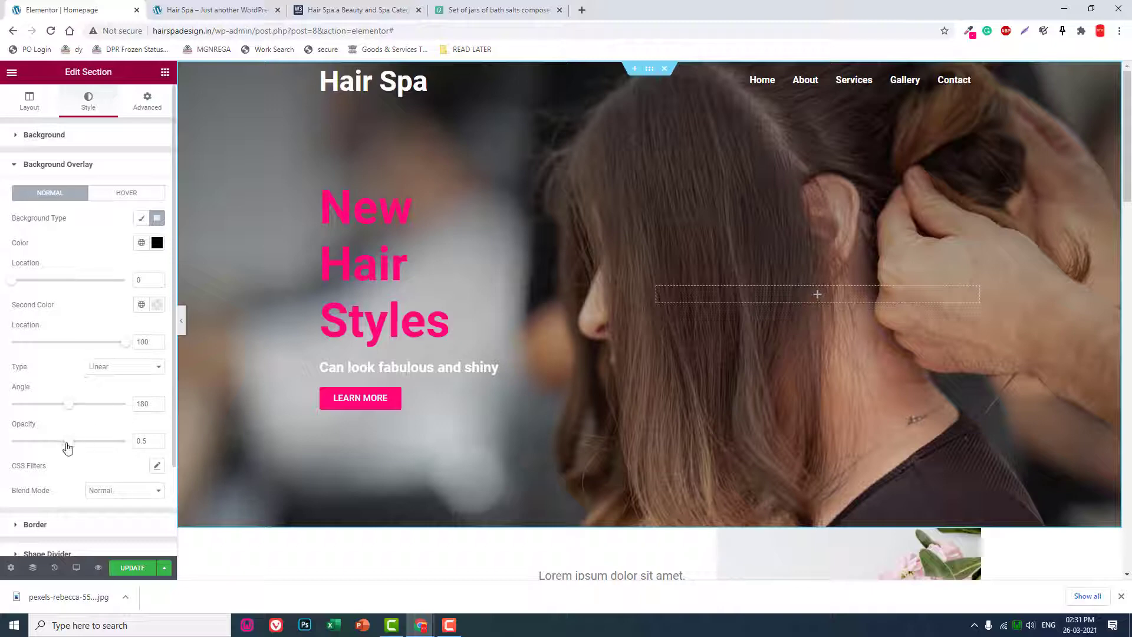
{"action": "left_click_drag", "start_coordinate": [72, 447], "coordinate": [88, 447]}
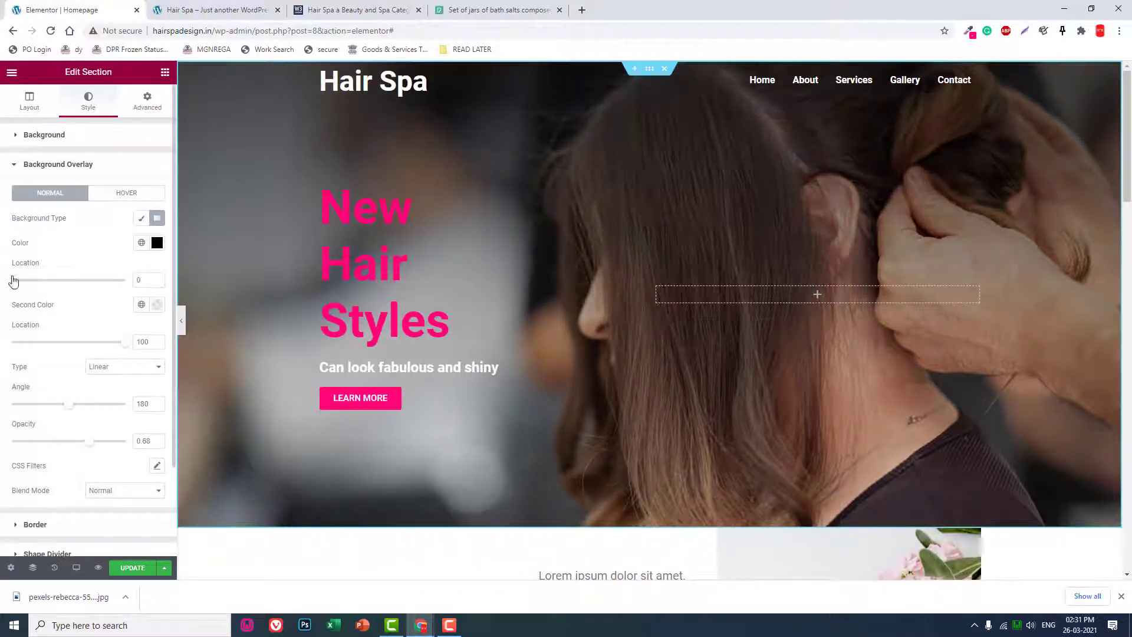
{"action": "mouse_move", "coordinate": [13, 281]}
{"action": "left_mouse_down"}
{"action": "mouse_move", "coordinate": [45, 282]}
{"action": "mouse_move", "coordinate": [34, 282]}
{"action": "left_mouse_up"}
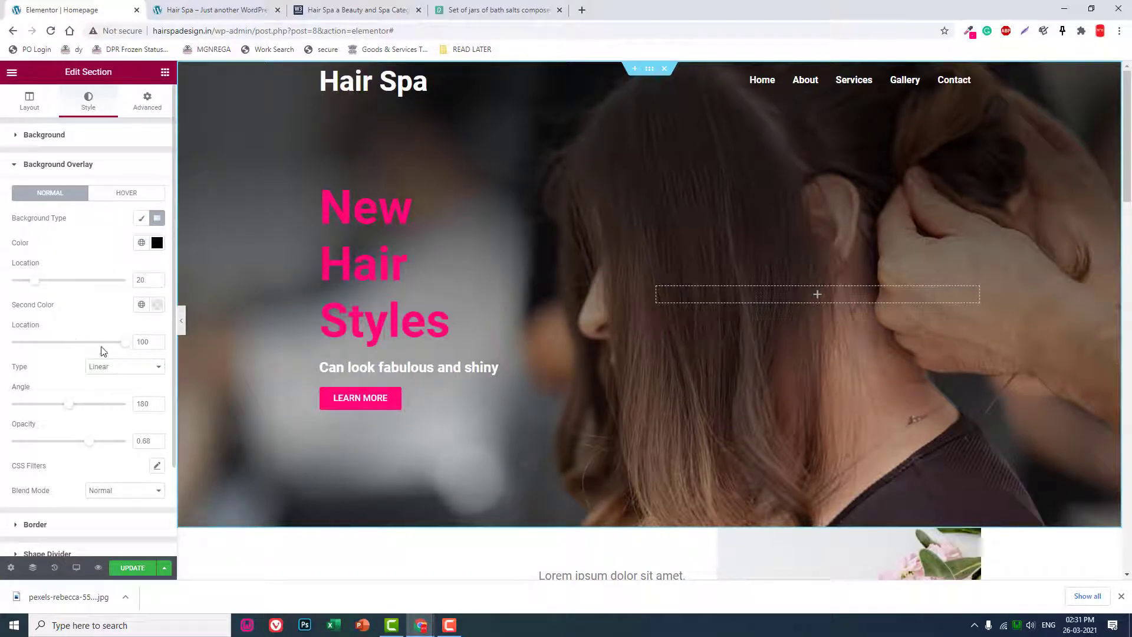
{"action": "left_click_drag", "start_coordinate": [131, 346], "coordinate": [102, 348]}
Set the hero overlay gradient's angle to 120 and its opacity to 0.9.
{"action": "scroll", "coordinate": [126, 410], "scroll_direction": "down", "scroll_amount": 1}
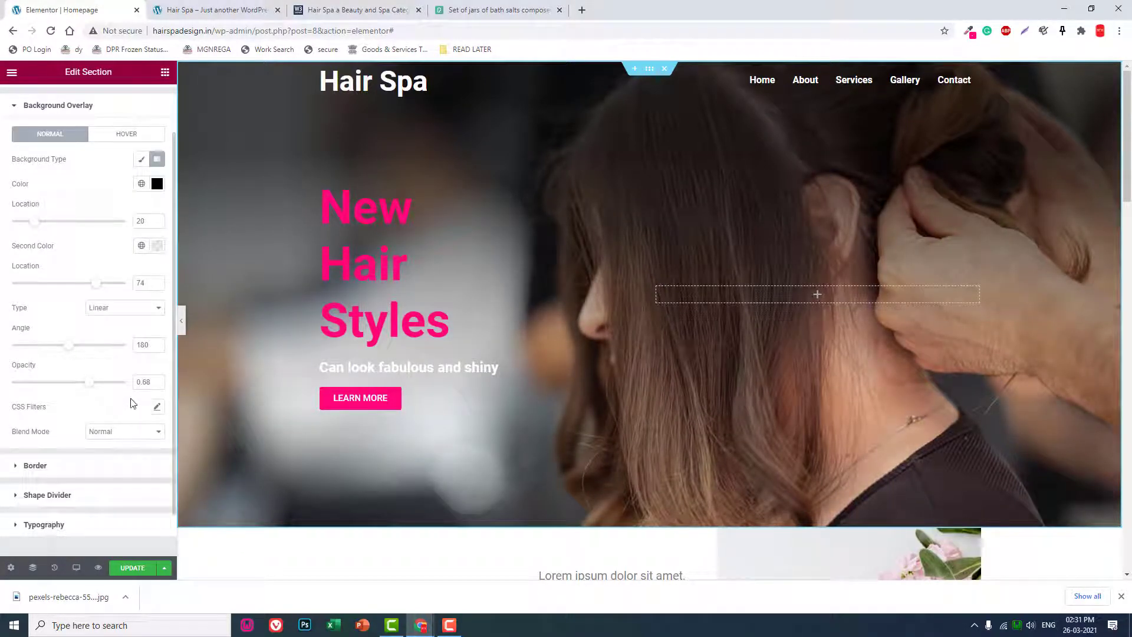
{"action": "left_click_drag", "start_coordinate": [77, 348], "coordinate": [53, 351]}
{"action": "scroll", "coordinate": [108, 344], "scroll_direction": "up", "scroll_amount": 1}
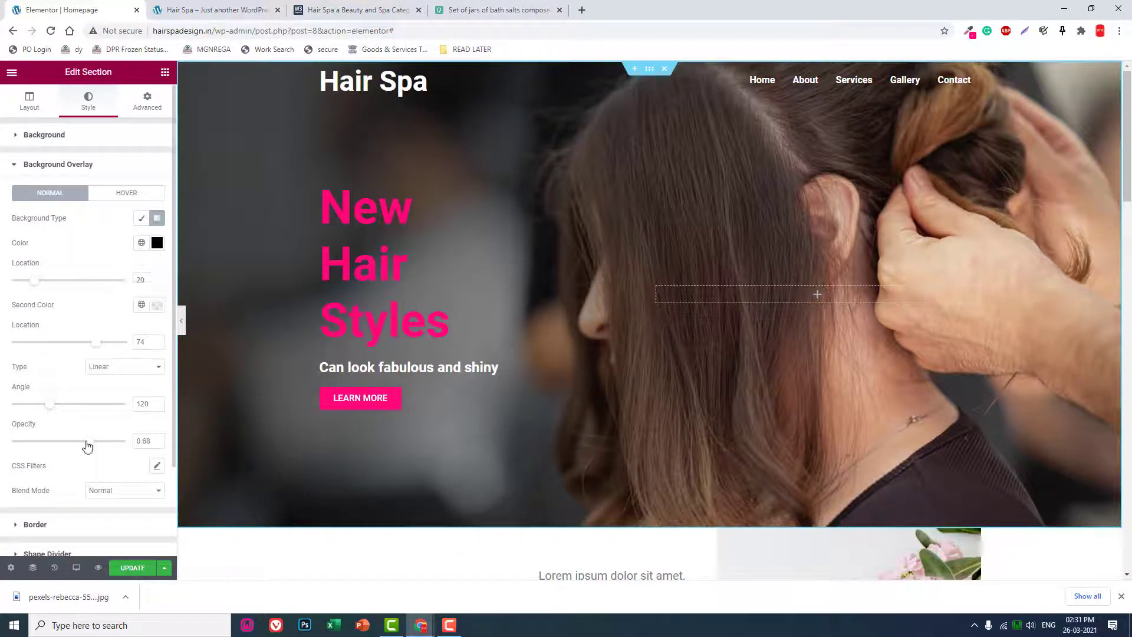
{"action": "left_click_drag", "start_coordinate": [89, 441], "coordinate": [117, 446]}
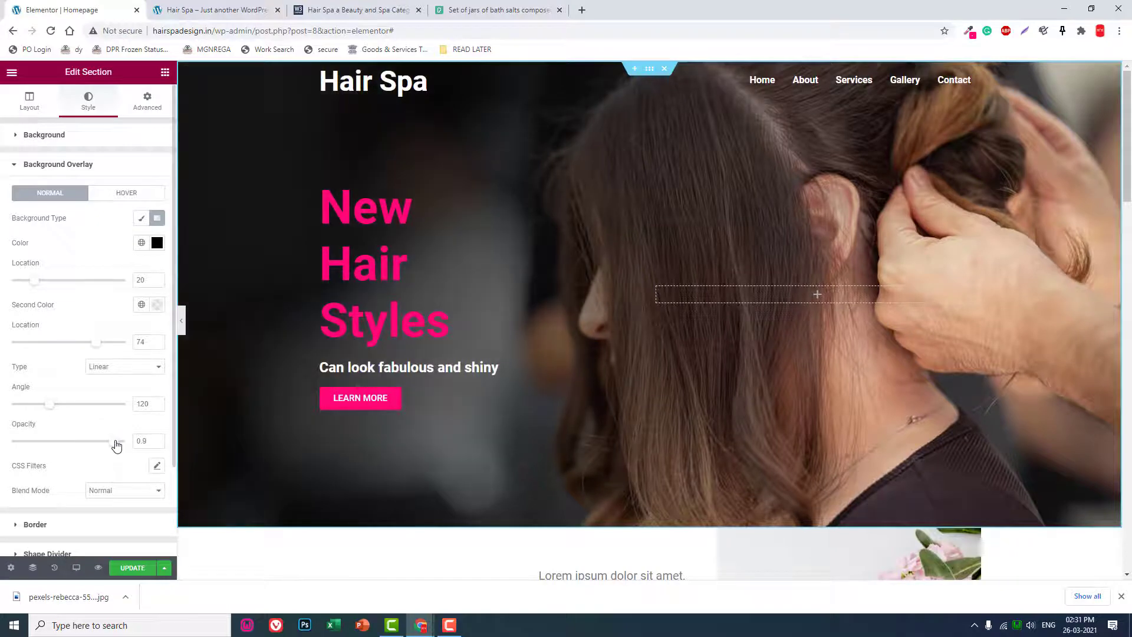
Check the hero overlay at full page width with the editing panel hidden, keep the gradient angle at 120, and update the page.
{"action": "left_click", "coordinate": [181, 320]}
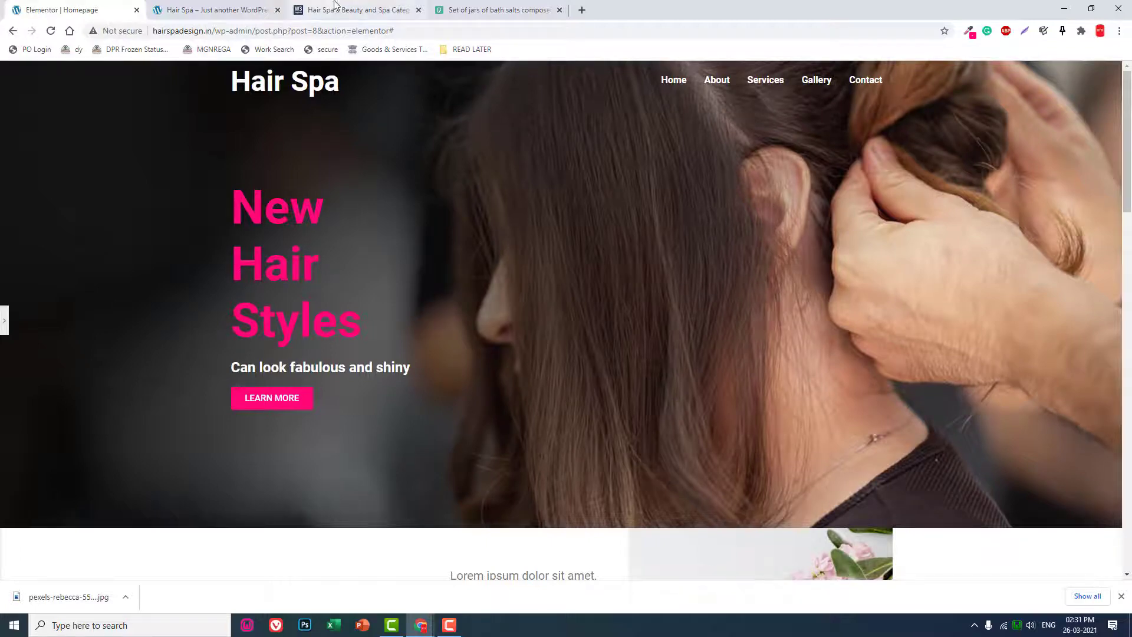
{"action": "scroll", "coordinate": [413, 283], "scroll_direction": "down", "scroll_amount": 1}
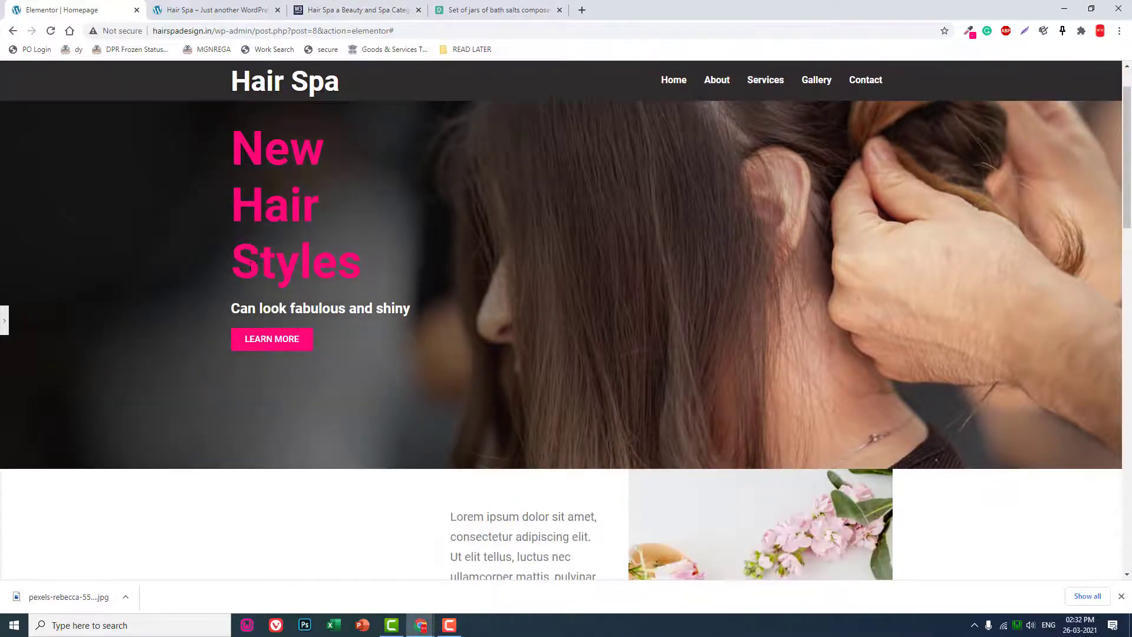
{"action": "scroll", "coordinate": [589, 283], "scroll_direction": "up", "scroll_amount": 1}
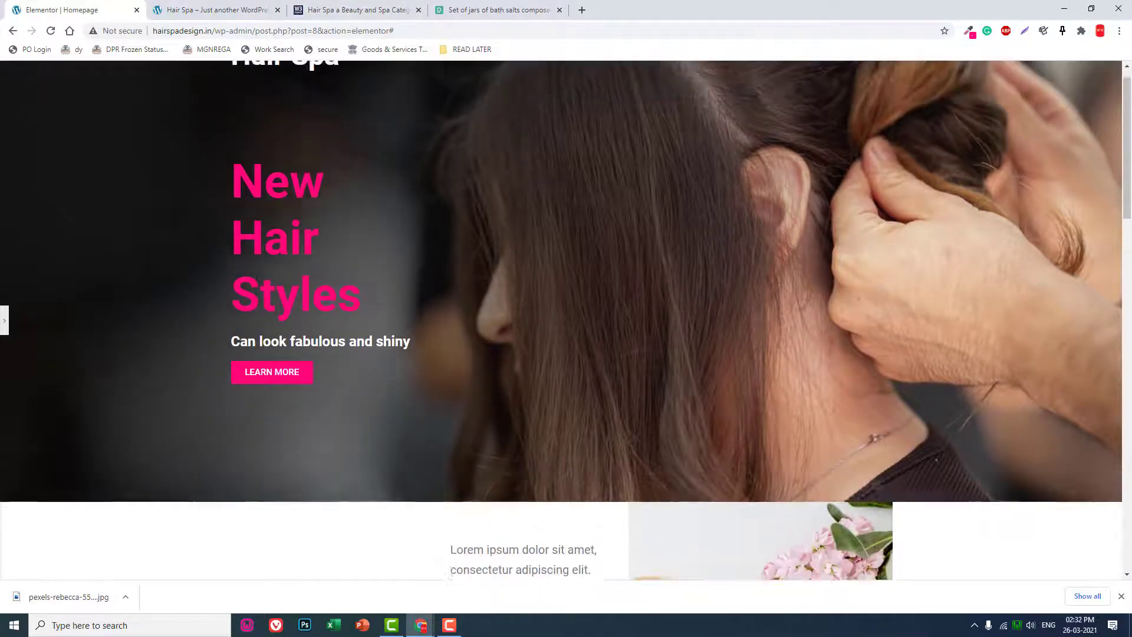
{"action": "left_click", "coordinate": [4, 320]}
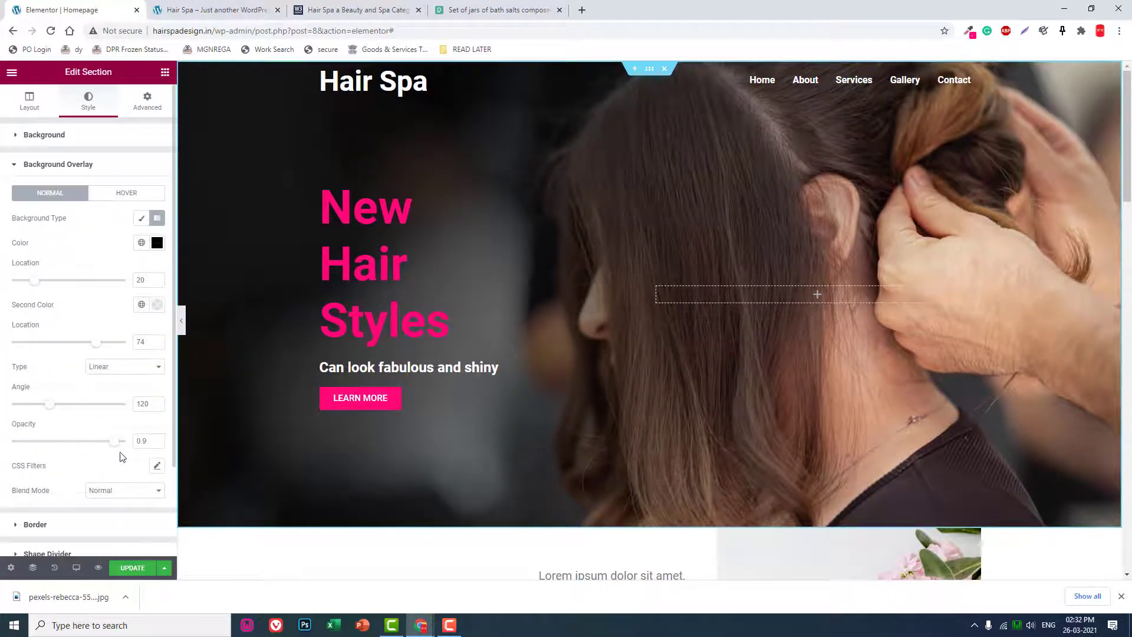
{"action": "left_click_drag", "start_coordinate": [52, 408], "coordinate": [49, 403]}
{"action": "left_click", "coordinate": [182, 318]}
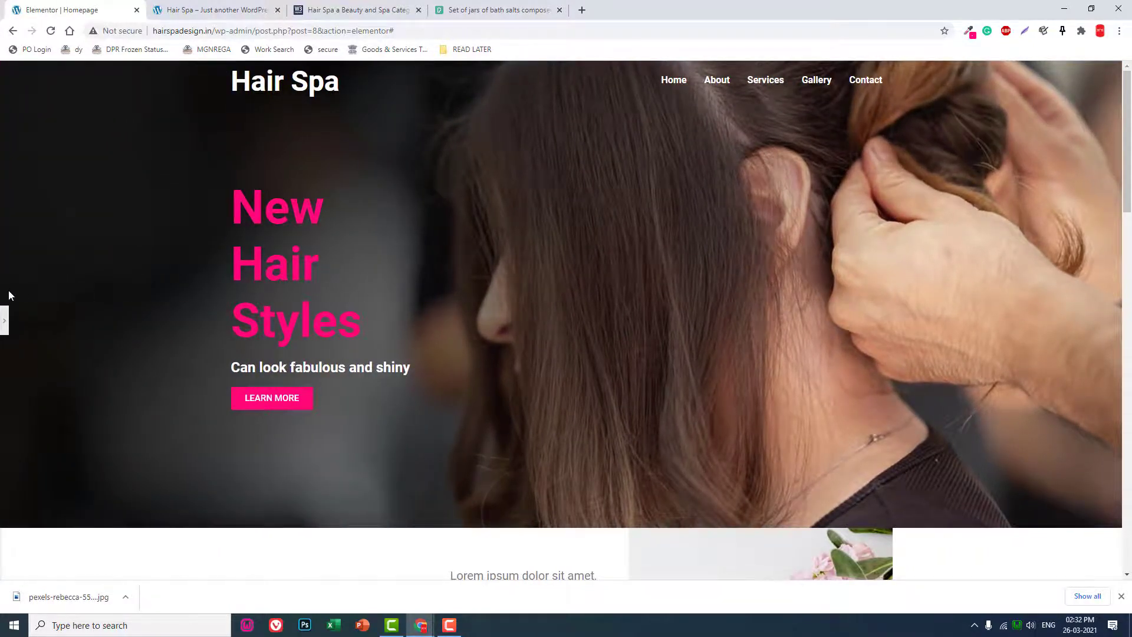
{"action": "scroll", "coordinate": [3, 312], "scroll_direction": "down", "scroll_amount": 4}
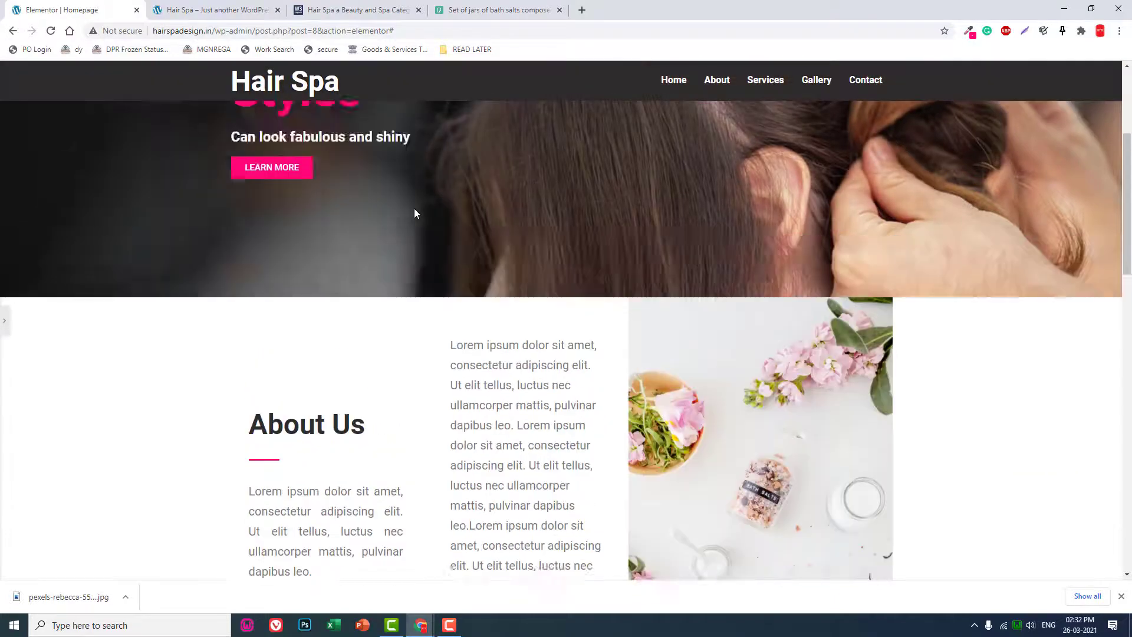
{"action": "scroll", "coordinate": [3, 312], "scroll_direction": "up", "scroll_amount": 4}
{"action": "scroll", "coordinate": [3, 312], "scroll_direction": "down", "scroll_amount": 3}
{"action": "left_click", "coordinate": [3, 314]}
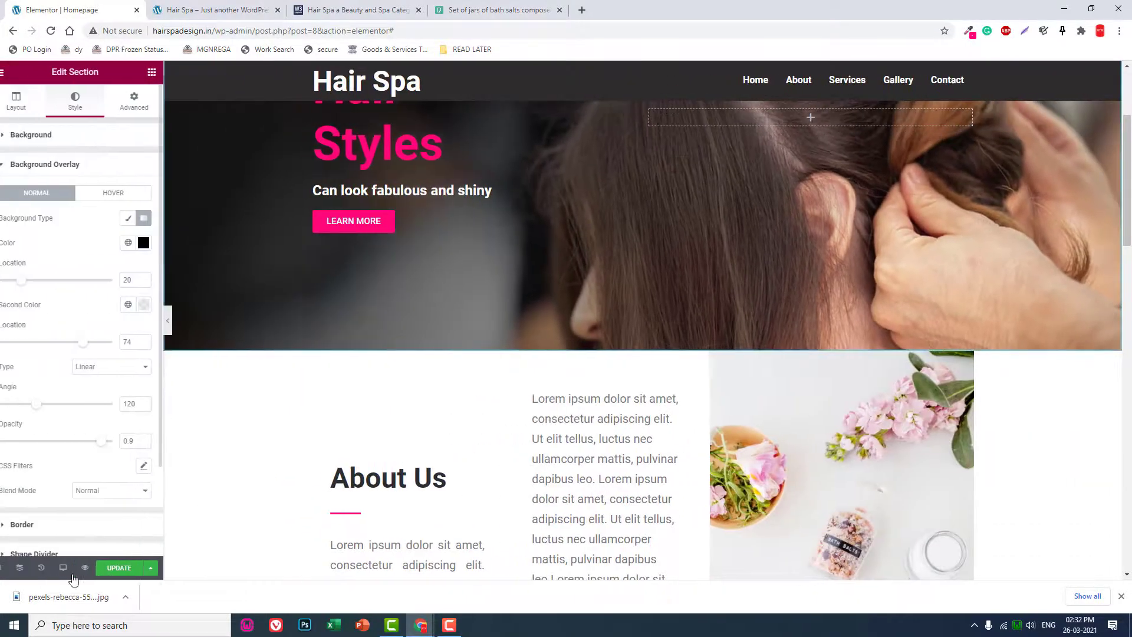
{"action": "left_click", "coordinate": [126, 568]}
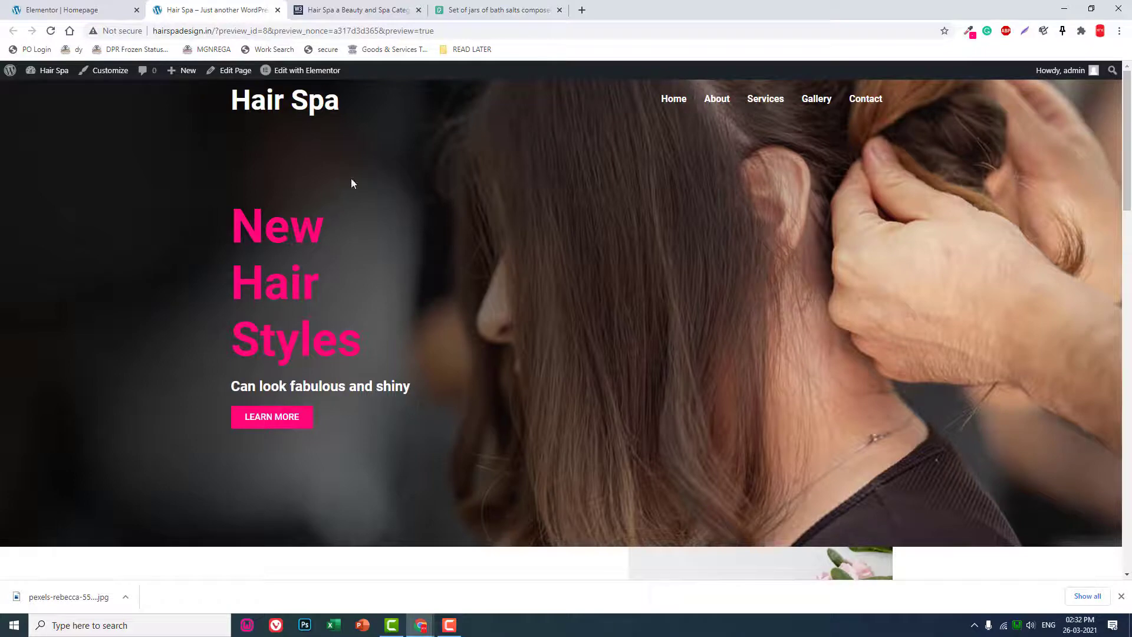
Review the updated homepage in the live preview, from the hero through About Us and Services down to the footer.
{"action": "scroll", "coordinate": [354, 183], "scroll_direction": "down", "scroll_amount": 7}
{"action": "scroll", "coordinate": [441, 240], "scroll_direction": "down", "scroll_amount": 5}
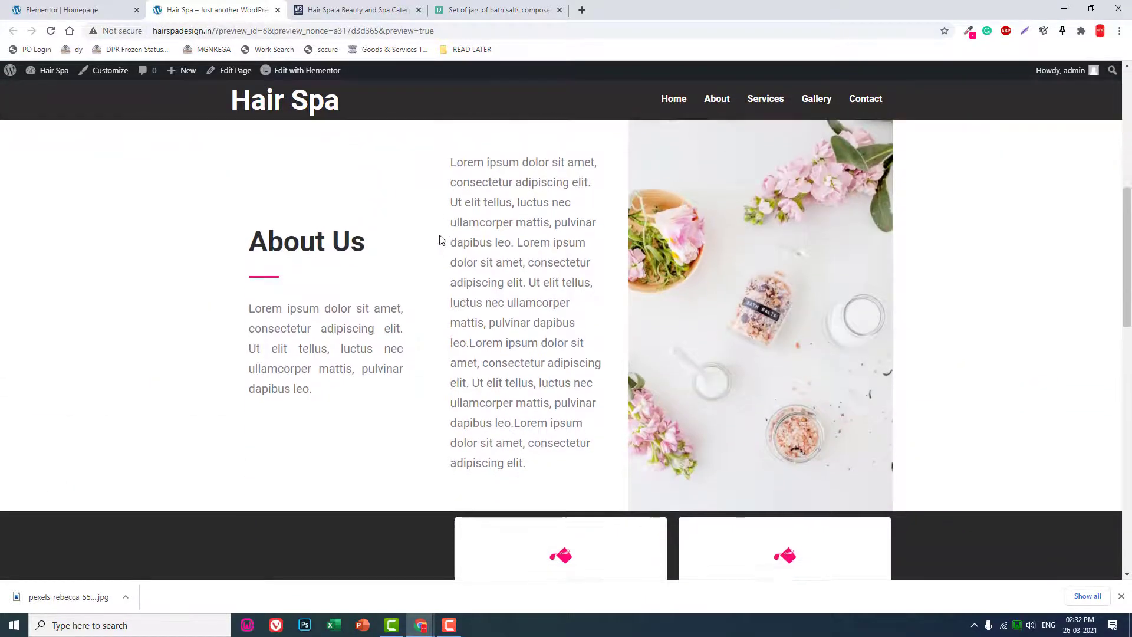
{"action": "scroll", "coordinate": [441, 239], "scroll_direction": "down", "scroll_amount": 4}
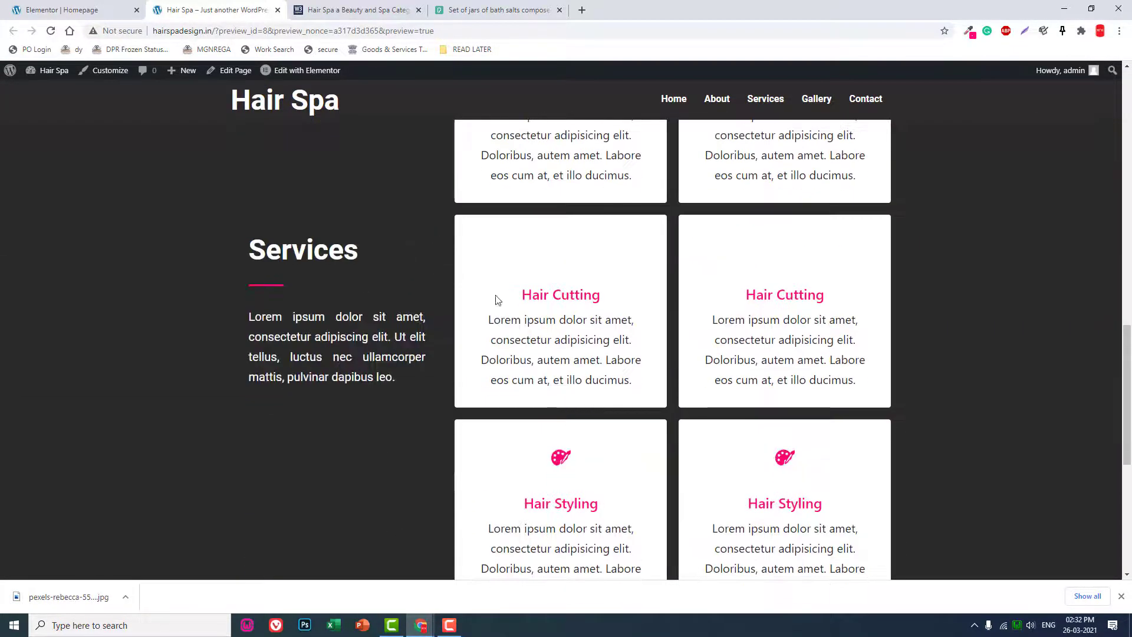
{"action": "scroll", "coordinate": [412, 296], "scroll_direction": "up", "scroll_amount": 8}
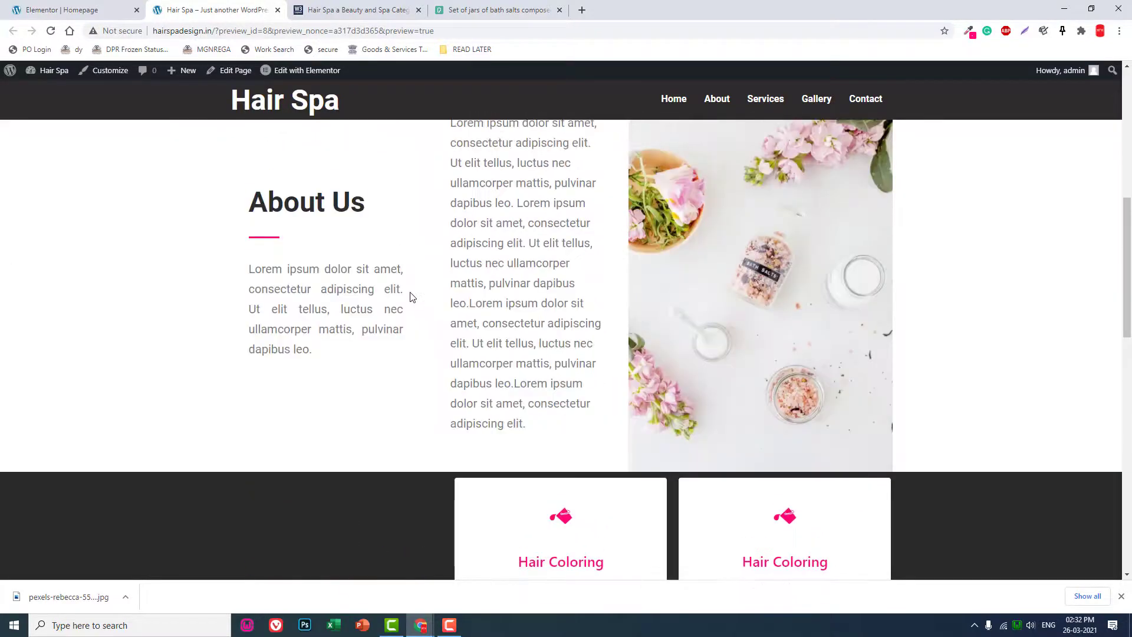
{"action": "scroll", "coordinate": [411, 296], "scroll_direction": "down", "scroll_amount": 10}
{"action": "scroll", "coordinate": [411, 296], "scroll_direction": "up", "scroll_amount": 6}
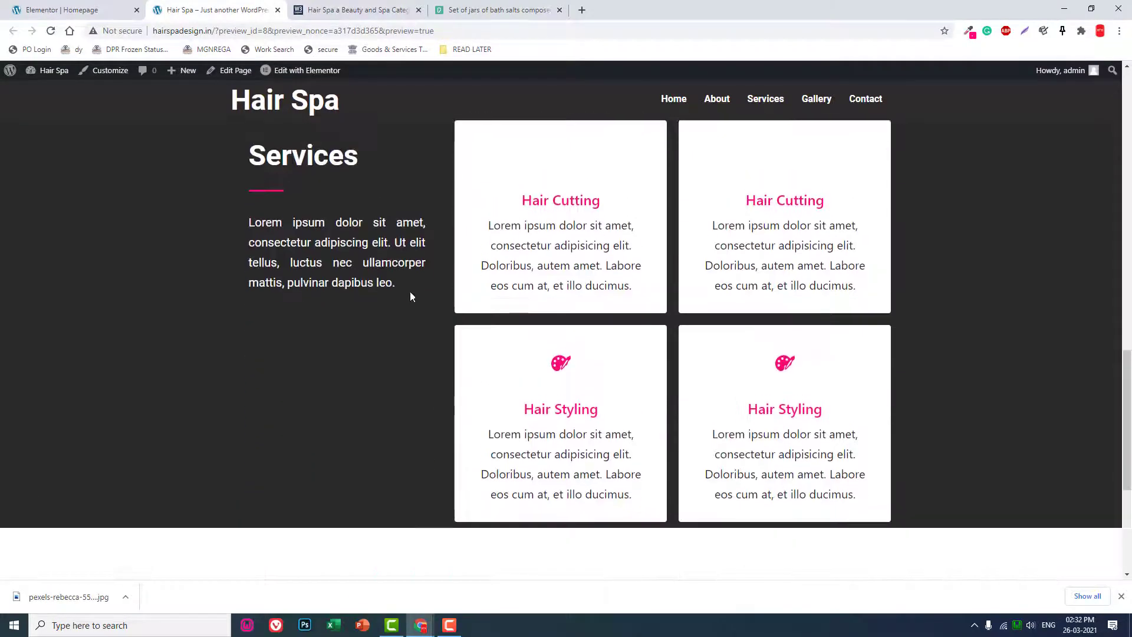
{"action": "scroll", "coordinate": [411, 296], "scroll_direction": "down", "scroll_amount": 3}
{"action": "scroll", "coordinate": [411, 296], "scroll_direction": "down", "scroll_amount": 8}
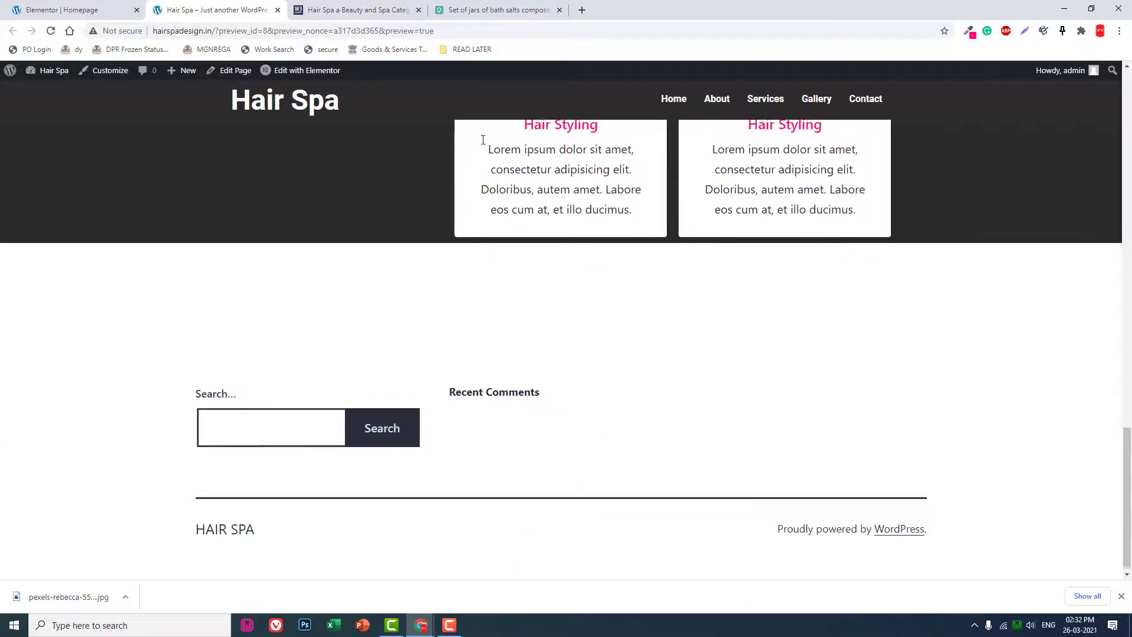
Switch to the reference template and examine its footer with the subscribe form and the contact details.
{"action": "left_click", "coordinate": [354, 10]}
{"action": "scroll", "coordinate": [636, 384], "scroll_direction": "down", "scroll_amount": 12}
{"action": "scroll", "coordinate": [643, 426], "scroll_direction": "down", "scroll_amount": 15}
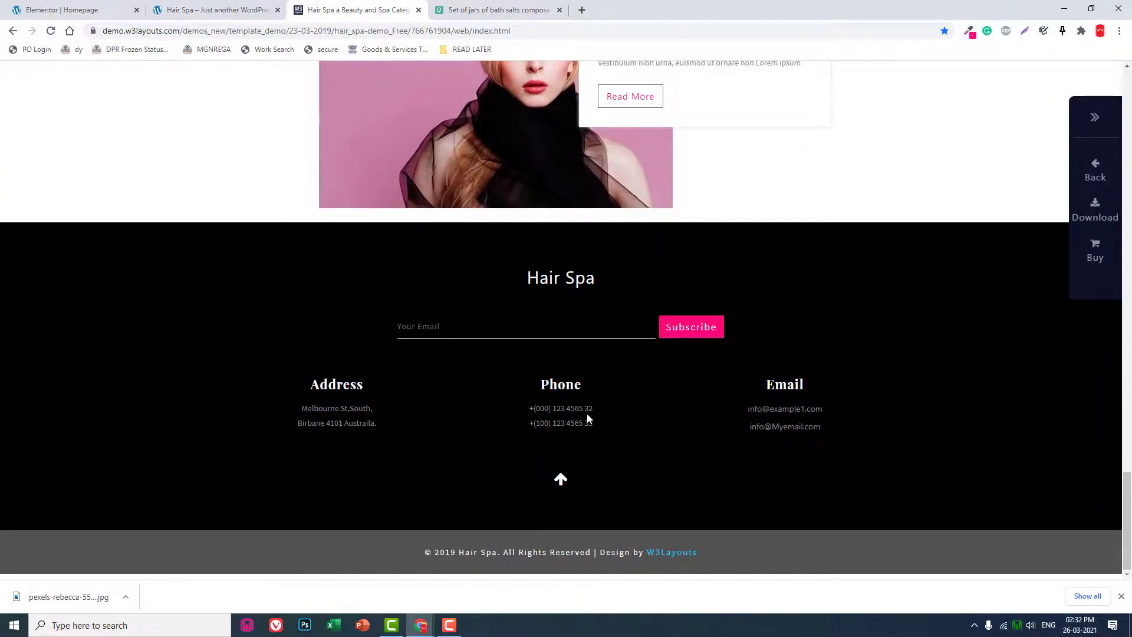
{"action": "left_click_drag", "start_coordinate": [873, 409], "coordinate": [530, 407]}
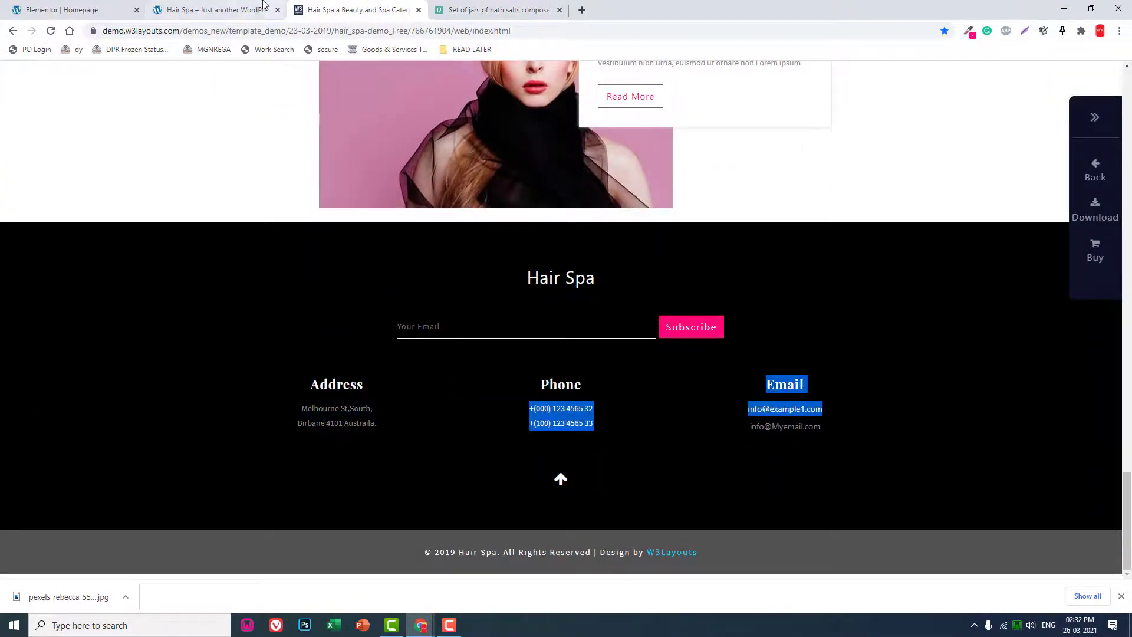
Return to the homepage's live preview and look over its hero, About Us and Services sections again.
{"action": "left_click", "coordinate": [253, 8]}
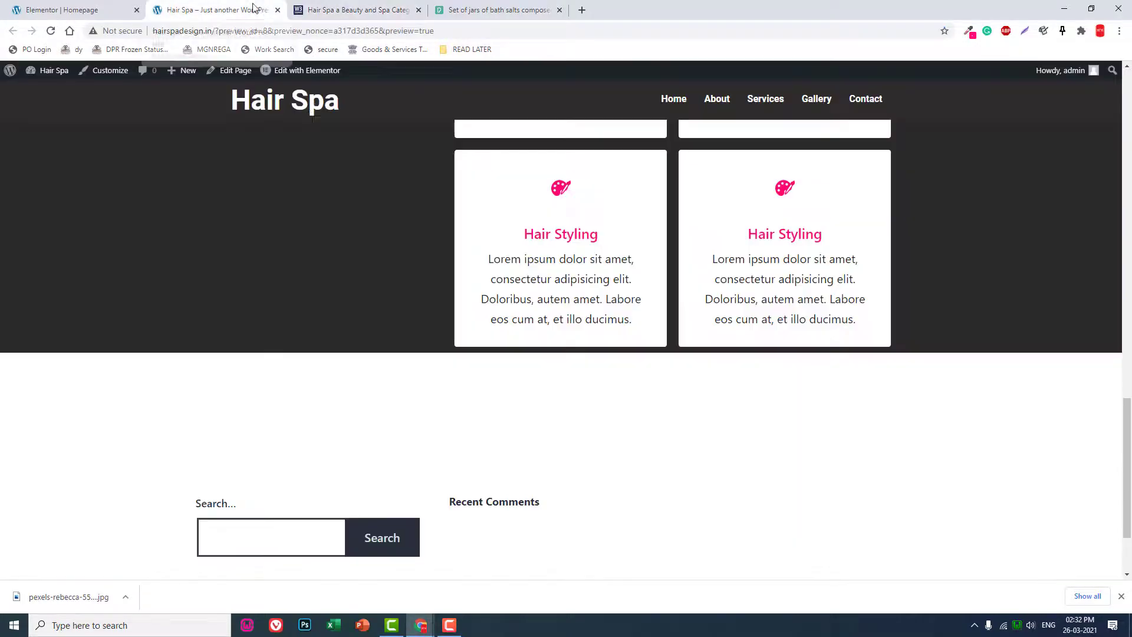
{"action": "scroll", "coordinate": [345, 147], "scroll_direction": "up", "scroll_amount": 10}
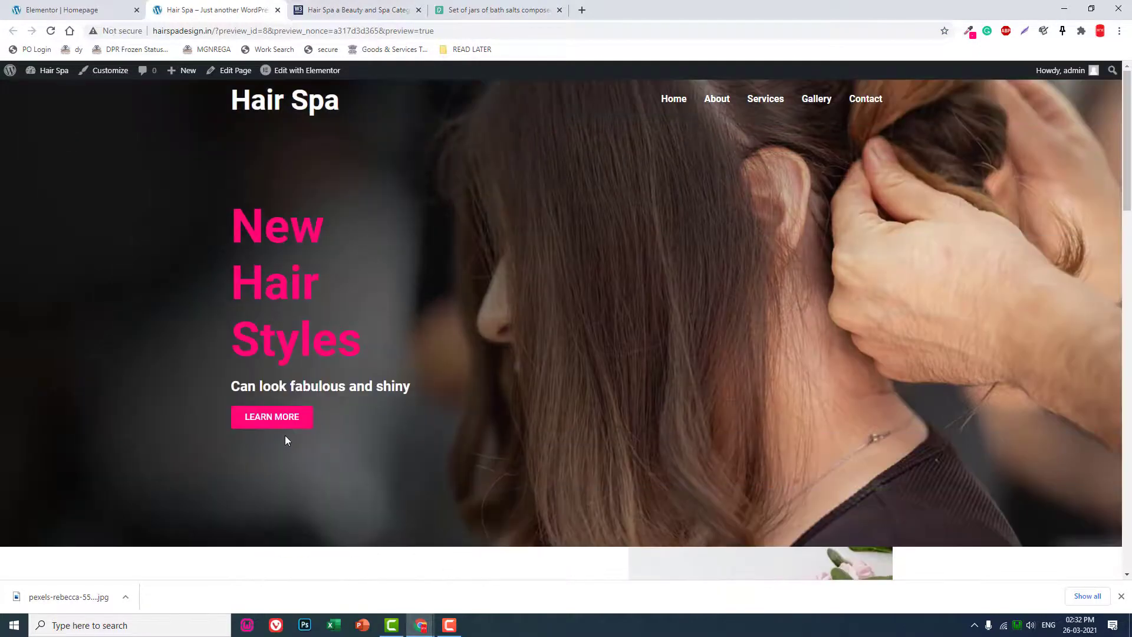
{"action": "scroll", "coordinate": [286, 423], "scroll_direction": "down", "scroll_amount": 10}
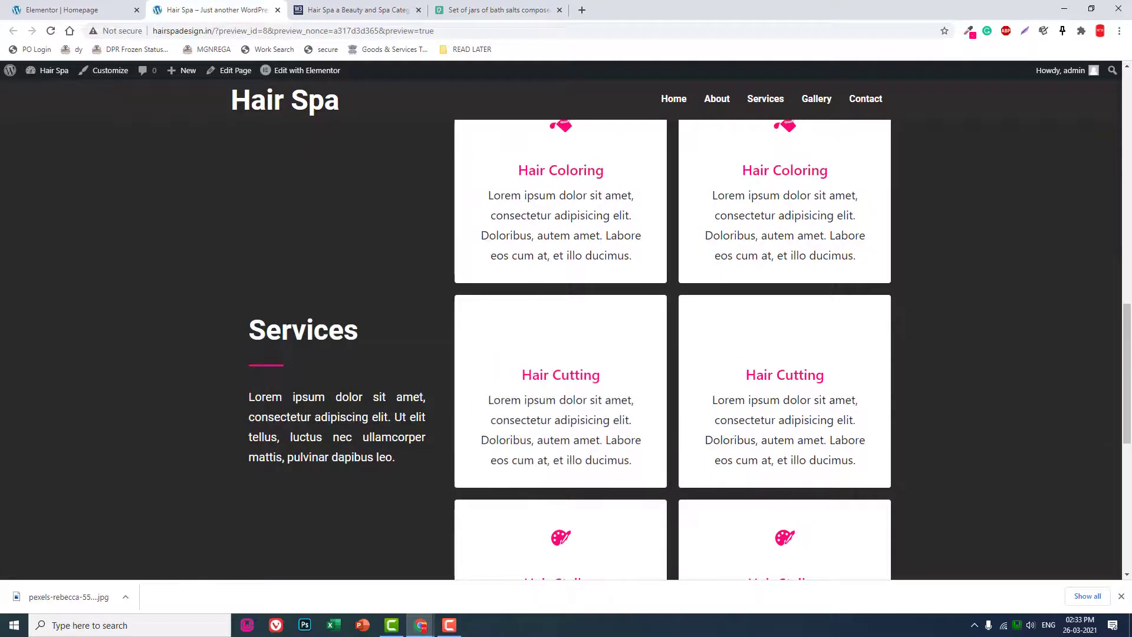
{"action": "scroll", "coordinate": [595, 228], "scroll_direction": "up", "scroll_amount": 10}
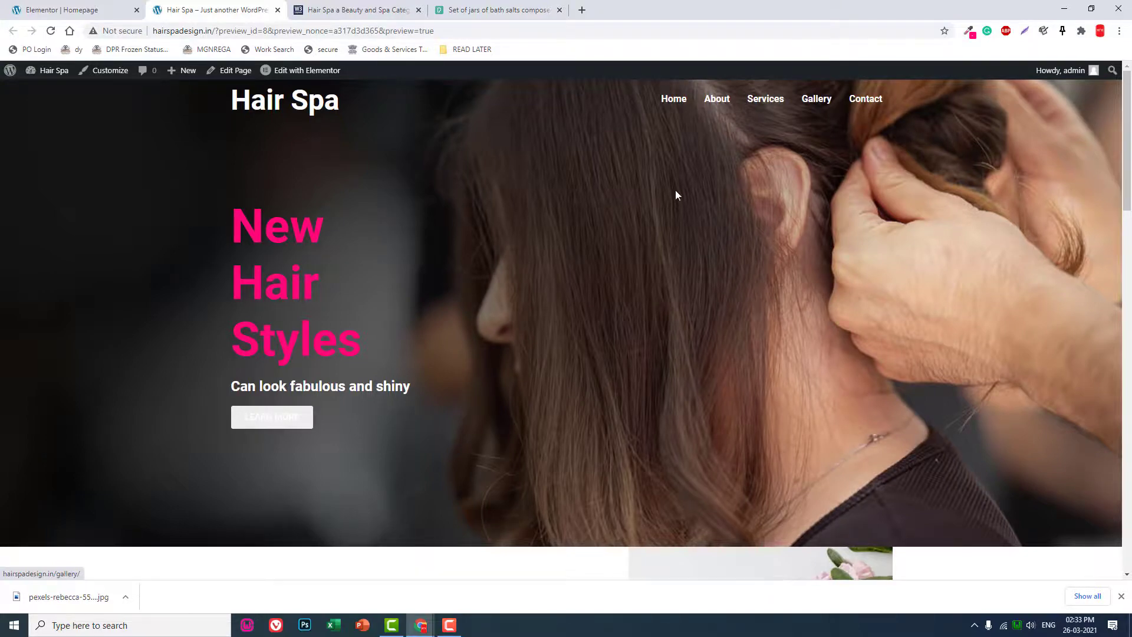
{"action": "scroll", "coordinate": [676, 195], "scroll_direction": "down", "scroll_amount": 4}
{"action": "scroll", "coordinate": [675, 196], "scroll_direction": "down", "scroll_amount": 4}
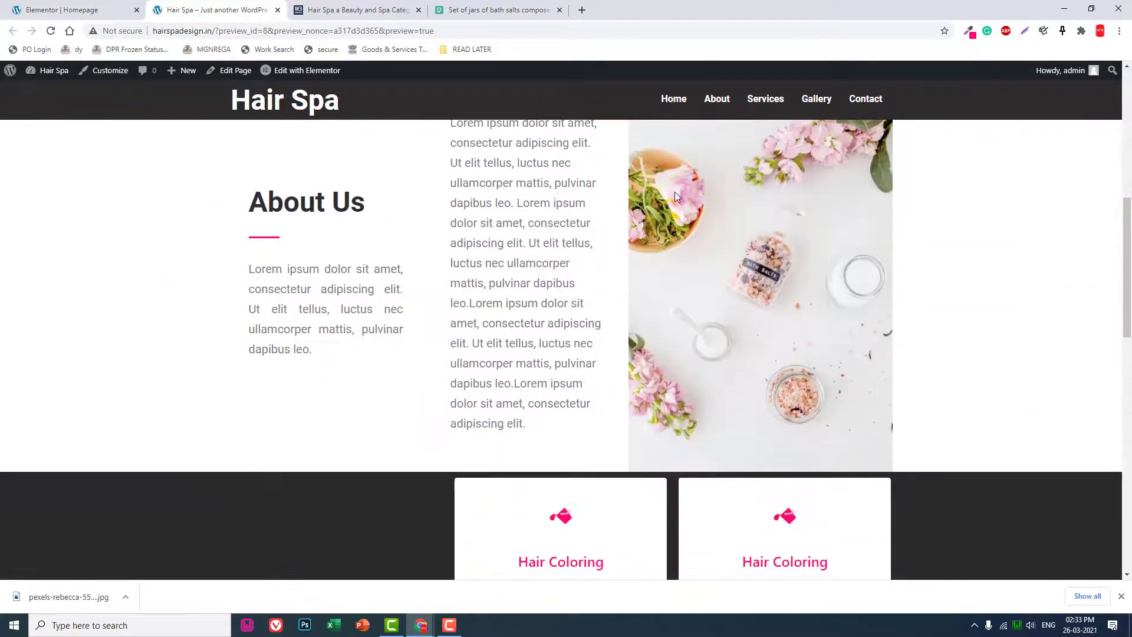